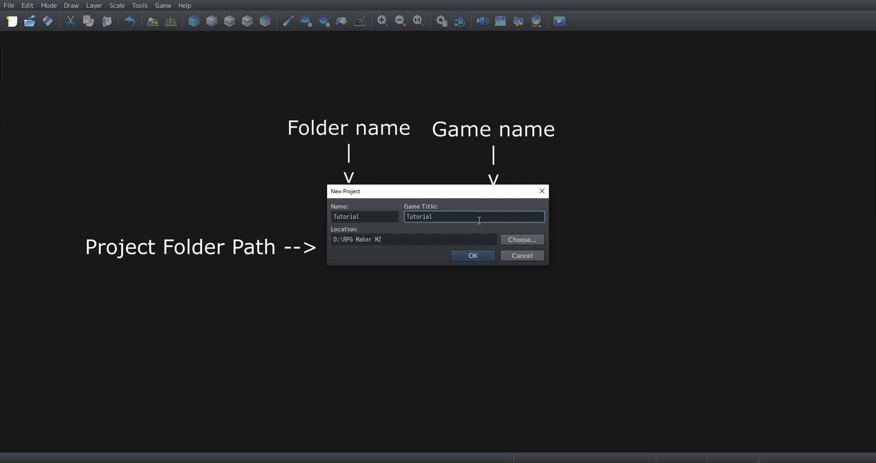
- Create the new project with the game title "Tutorial for RPG Maker MZ"
text(for RPG Maker MZ)
click(474, 256)
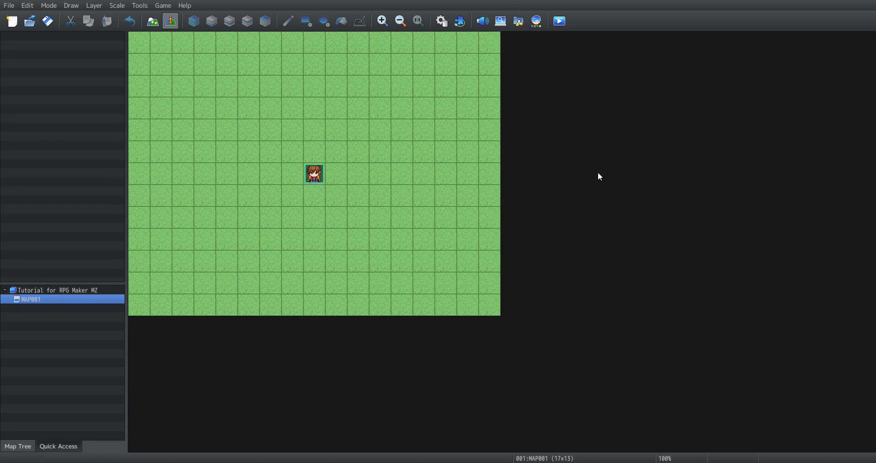
- Playtest the game by starting a new game, walking the party around the map, and closing the test window
click(563, 27)
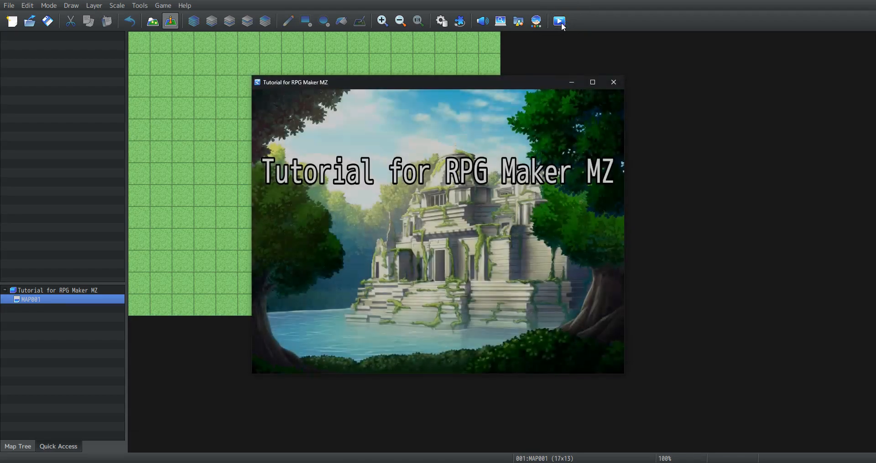
key(Return)
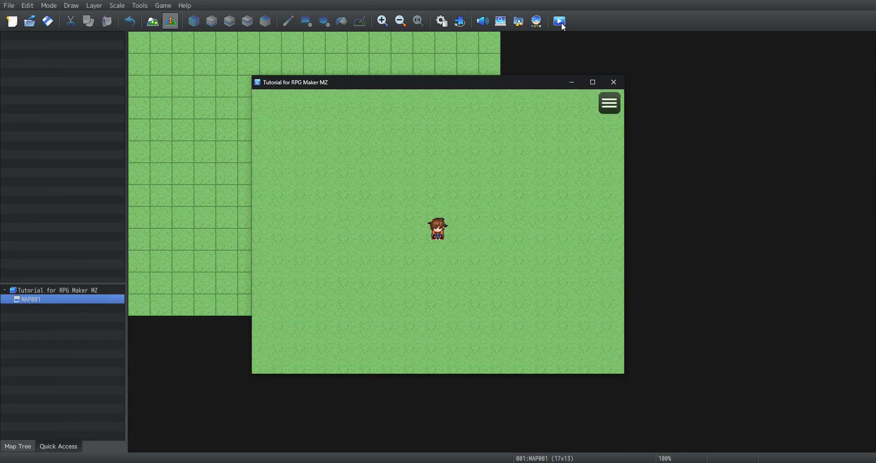
key(Right)
key(Up)
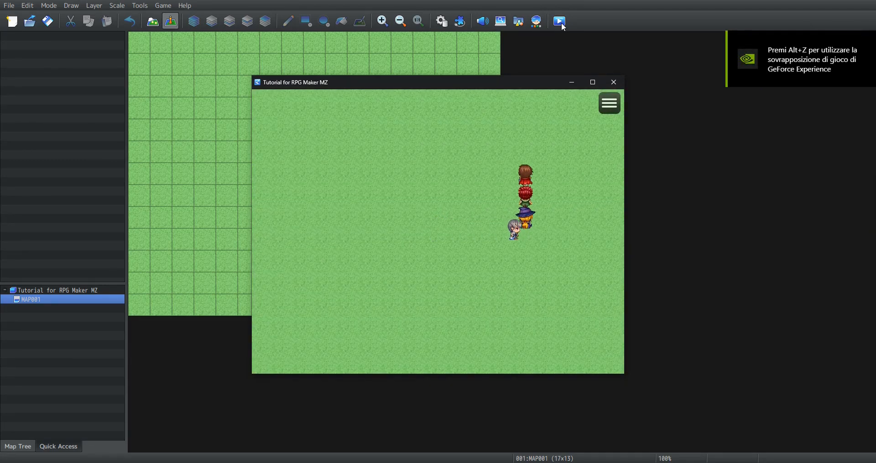
key(Left)
key(Down)
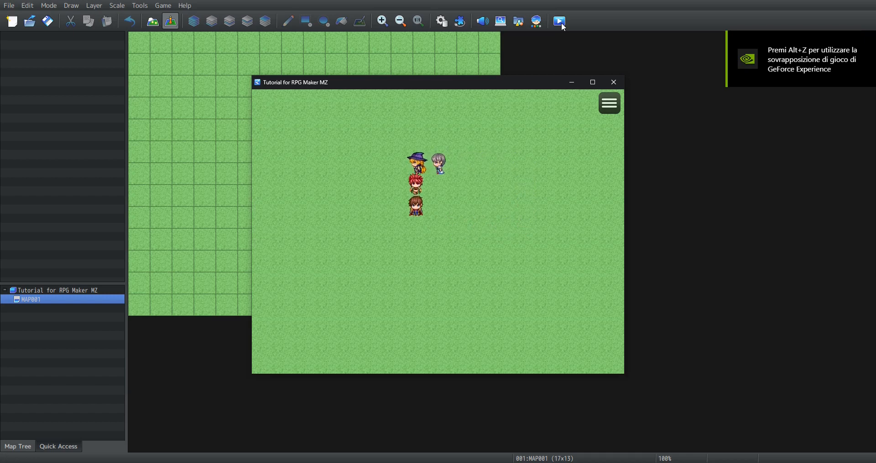
key(Right)
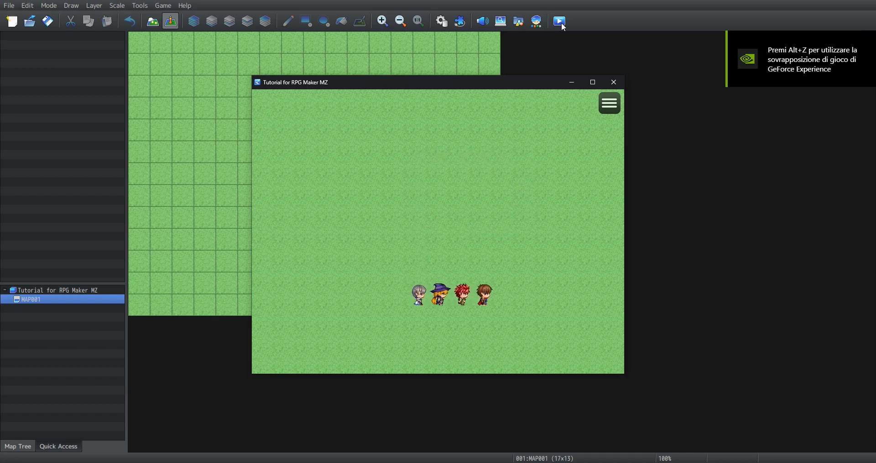
key(Right)
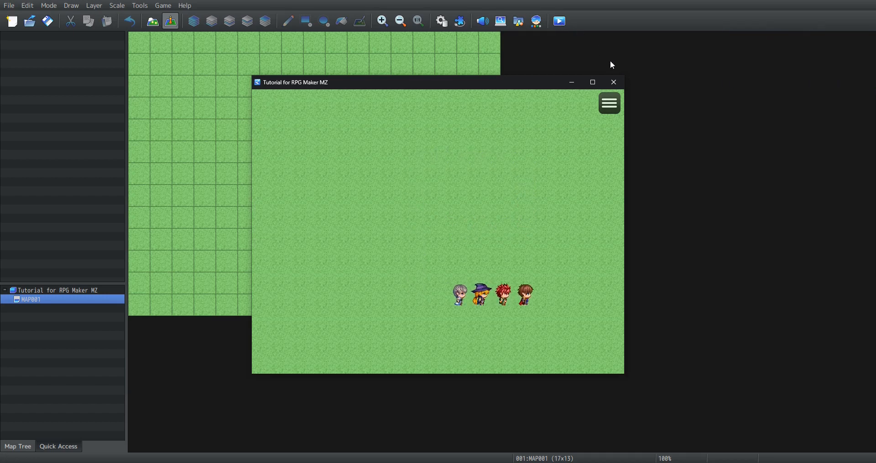
click(614, 82)
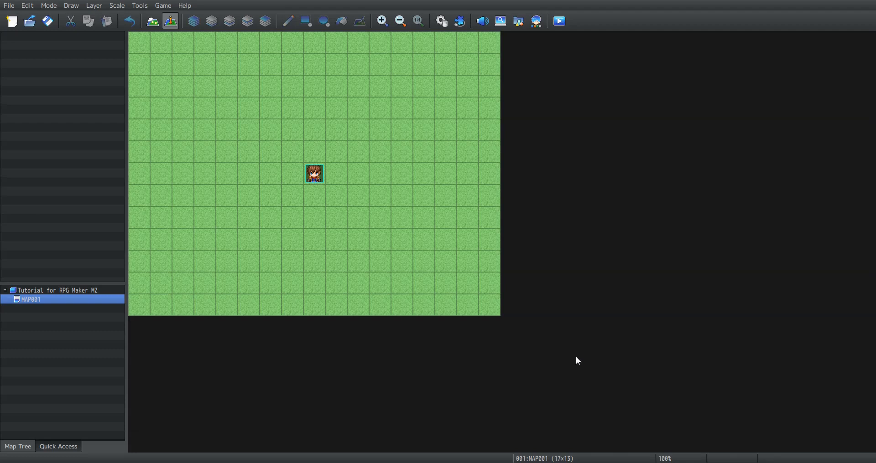
- Rename MAP001 to "Outside Woods" and set its tileset to 0002 Outside
right_click(77, 299)
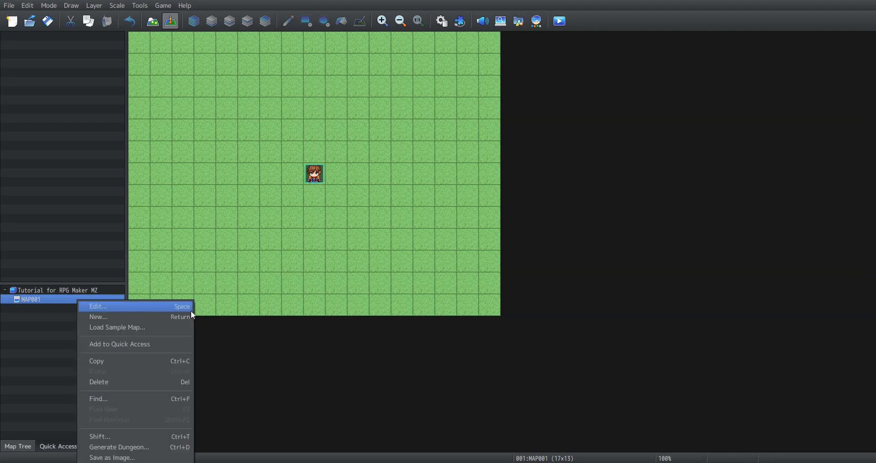
click(35, 337)
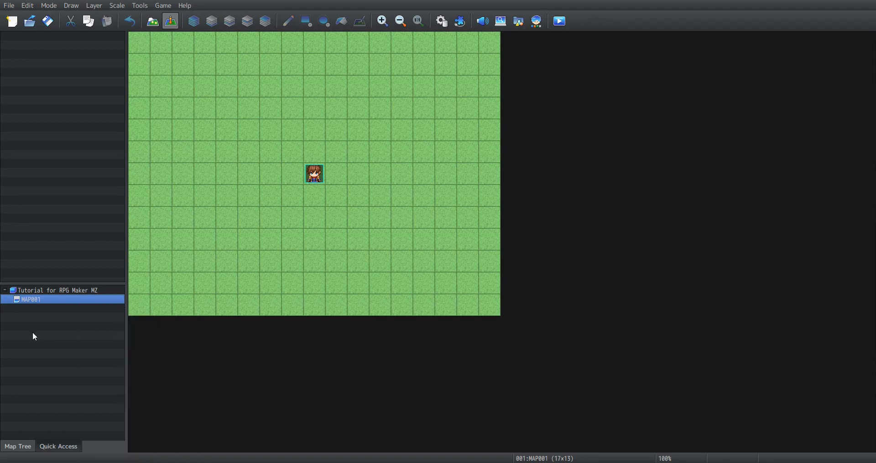
double_click(50, 301)
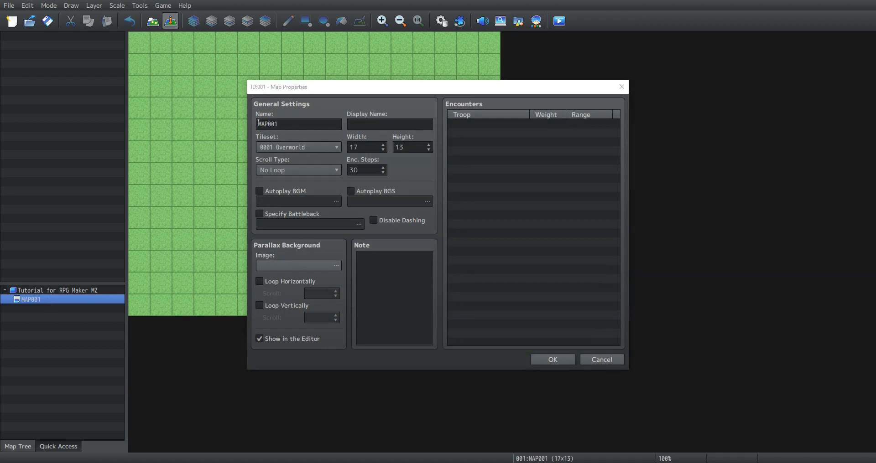
click(281, 120)
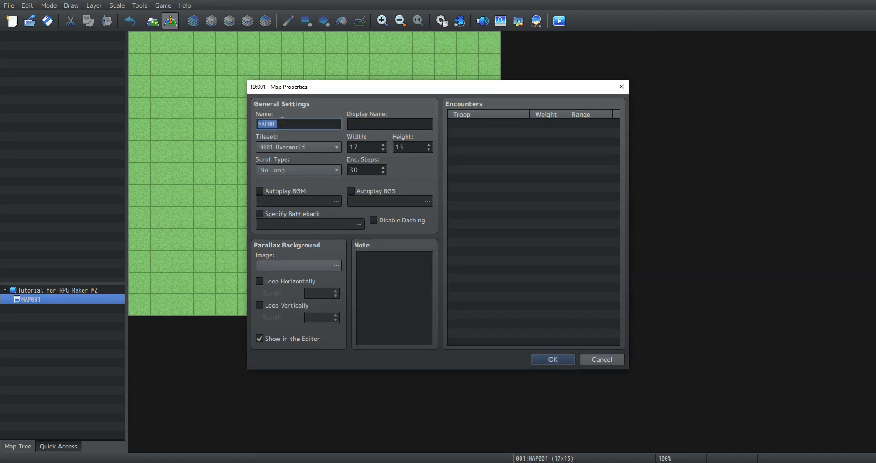
text(Outside Woods)
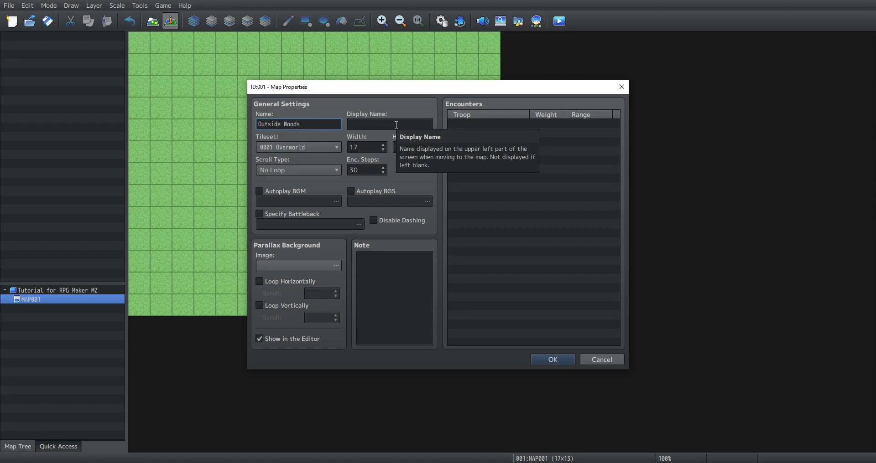
click(281, 148)
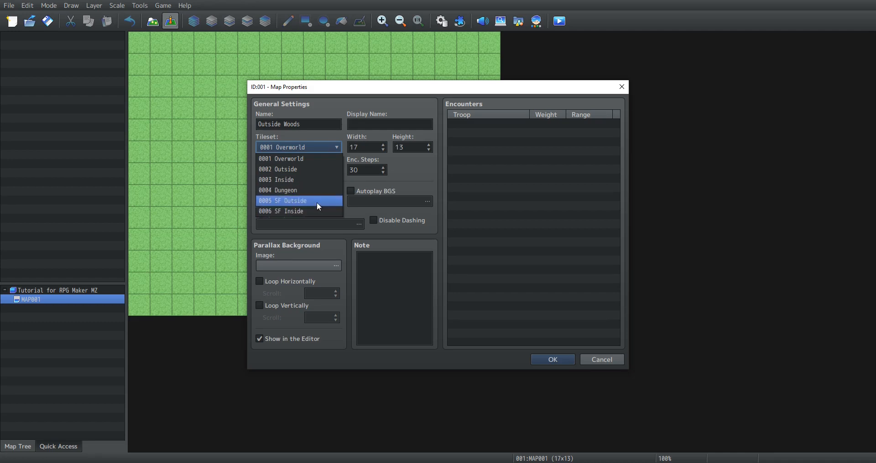
click(313, 172)
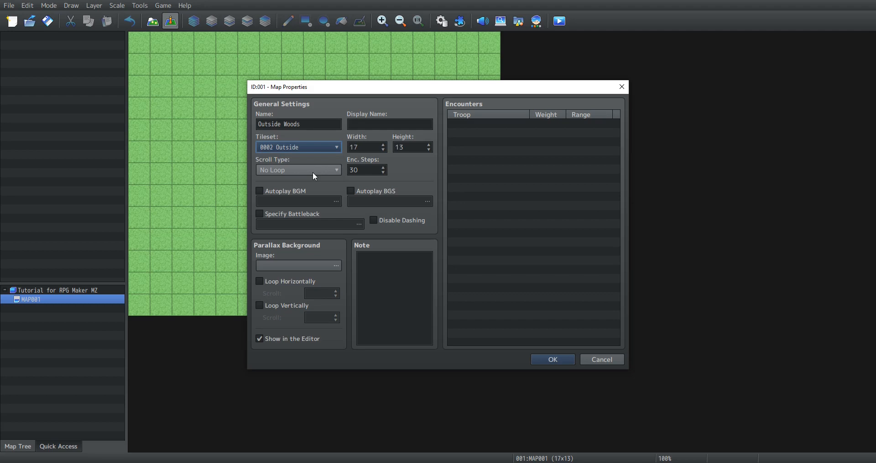
key(Return)
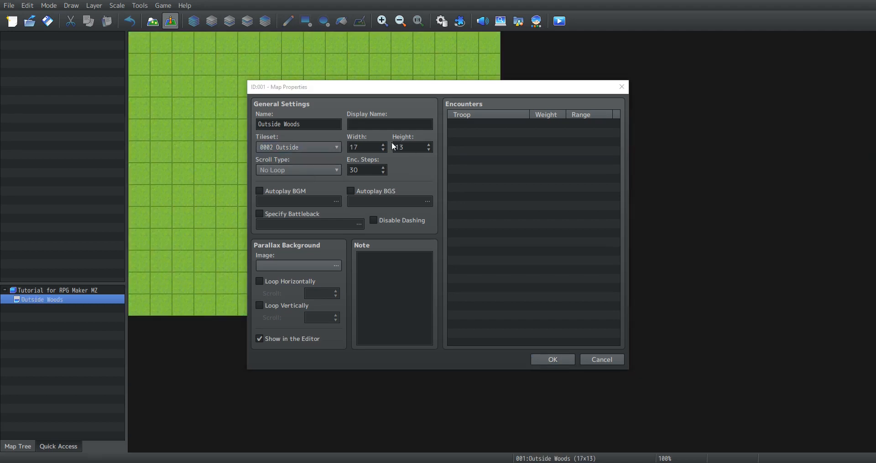
- Set the Outside Woods map's width to 20 and its height to 15
double_click(363, 145)
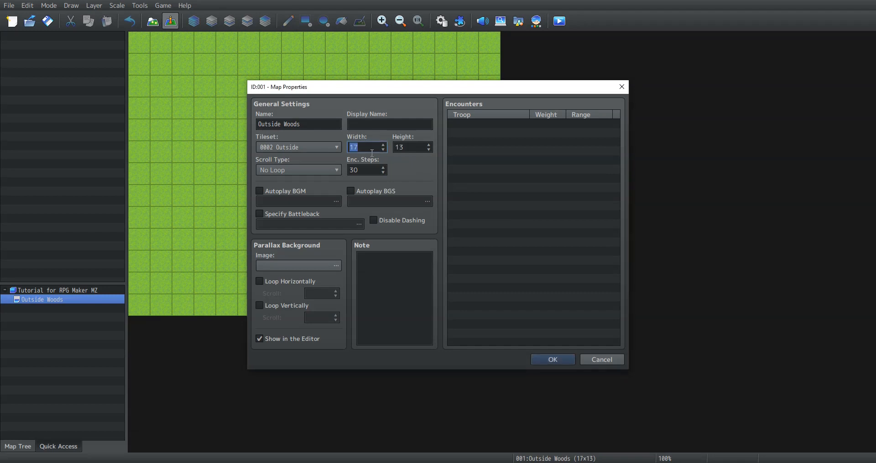
text(20)
double_click(408, 147)
text(15)
- Look through the audio choices for the map's autoplay BGM and BGS, leaving both options disabled
click(260, 191)
double_click(269, 200)
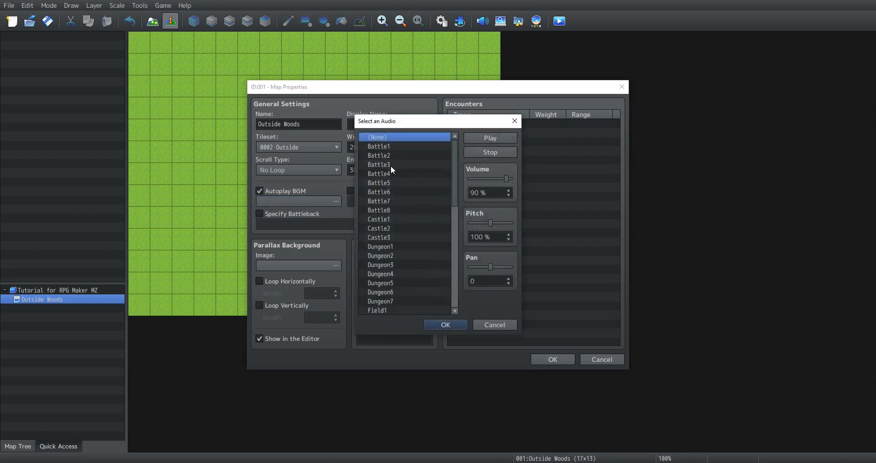
click(453, 327)
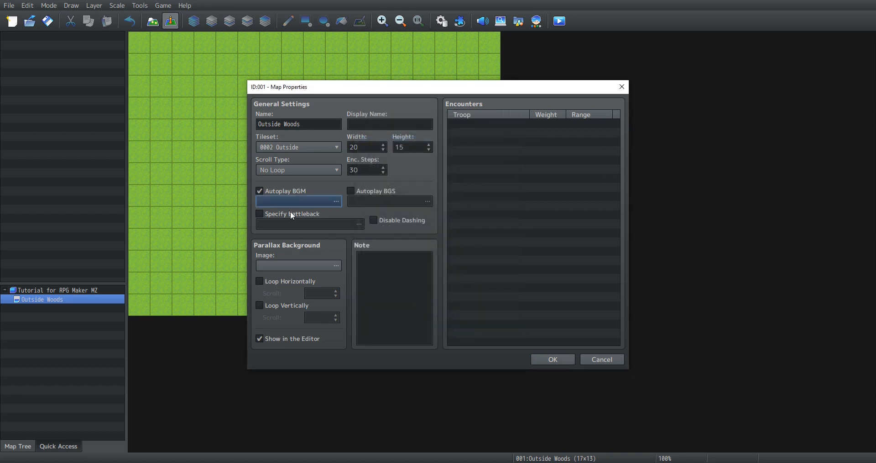
click(259, 192)
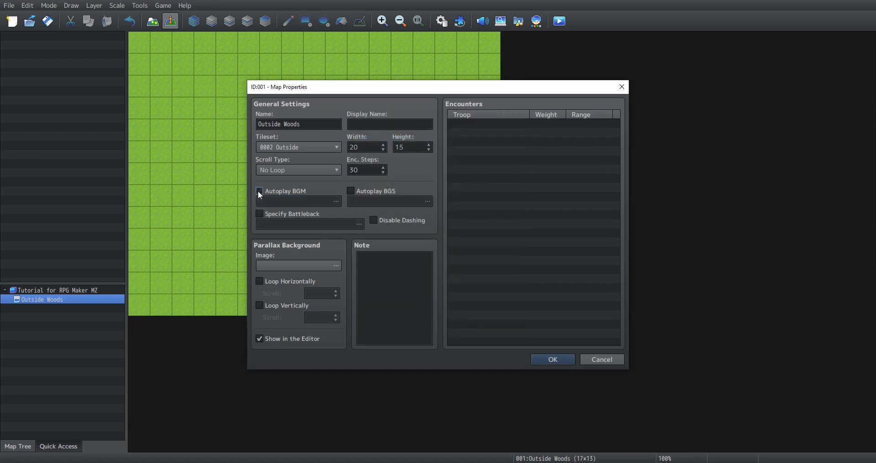
click(355, 192)
double_click(373, 200)
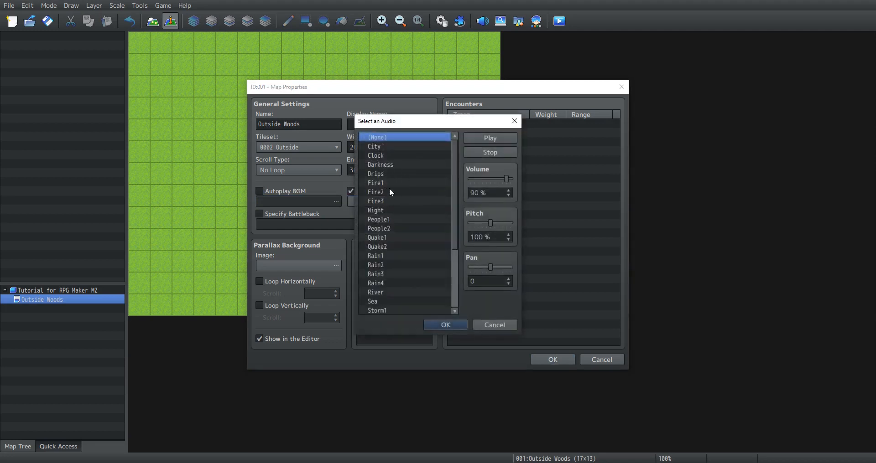
click(483, 325)
click(352, 191)
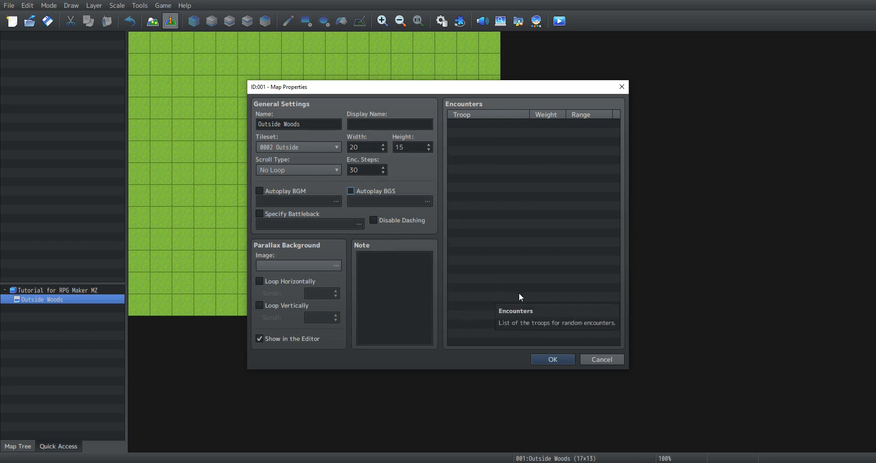
- Apply the map properties and switch the editor to map drawing mode
click(548, 360)
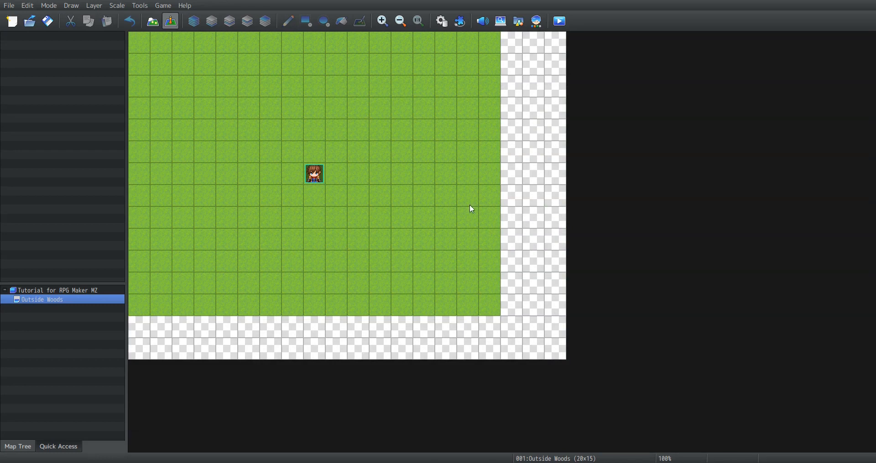
click(150, 21)
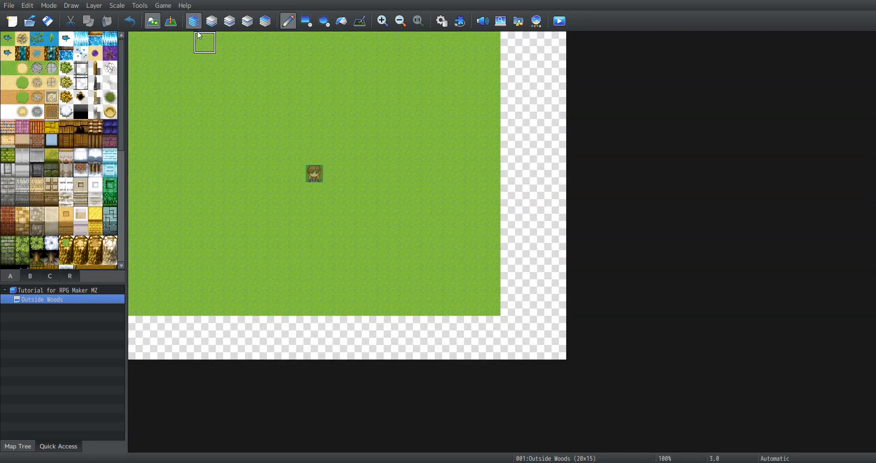
- View the map's individual drawing layers one after another and return to Automatic layer selection
click(211, 25)
click(231, 27)
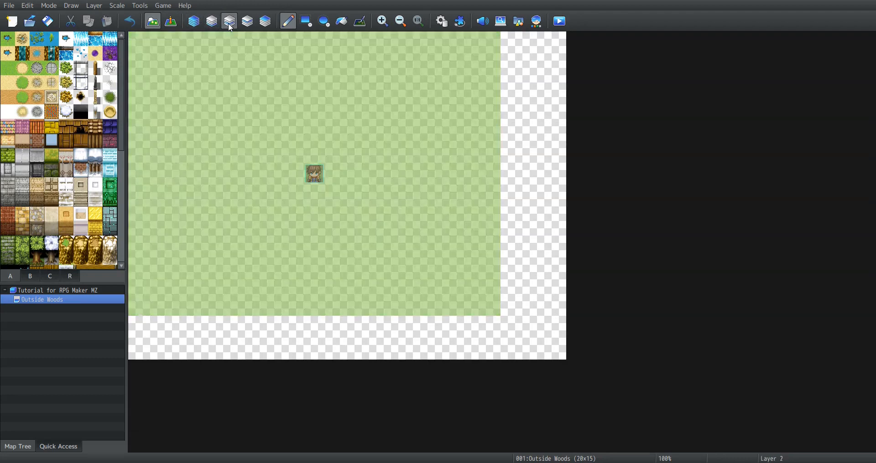
click(247, 25)
click(259, 24)
click(198, 24)
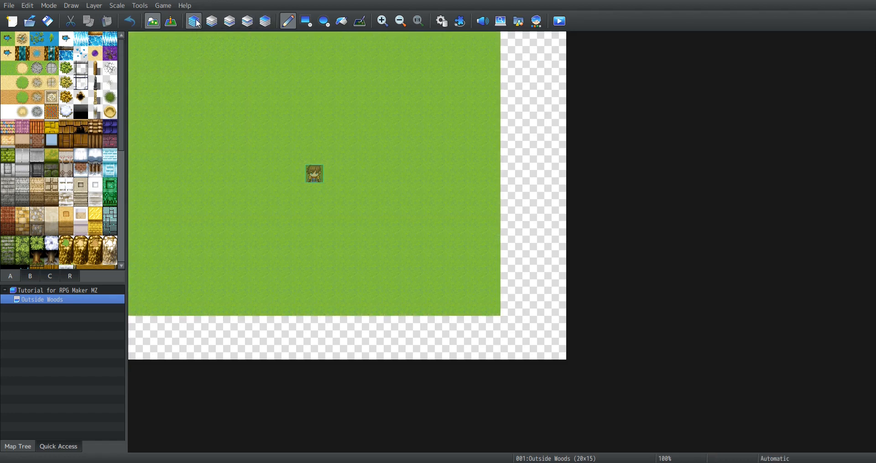
click(198, 23)
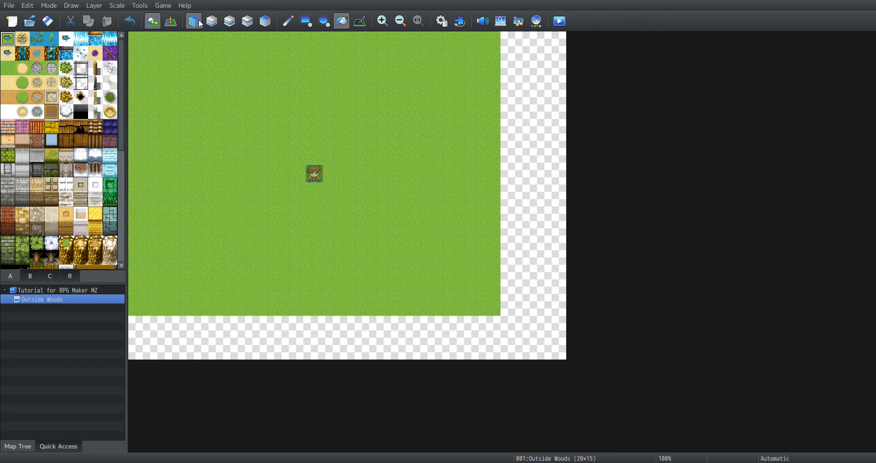
- Draw four separate sand-coloured ground tiles on the grass with the Pencil tool
click(287, 22)
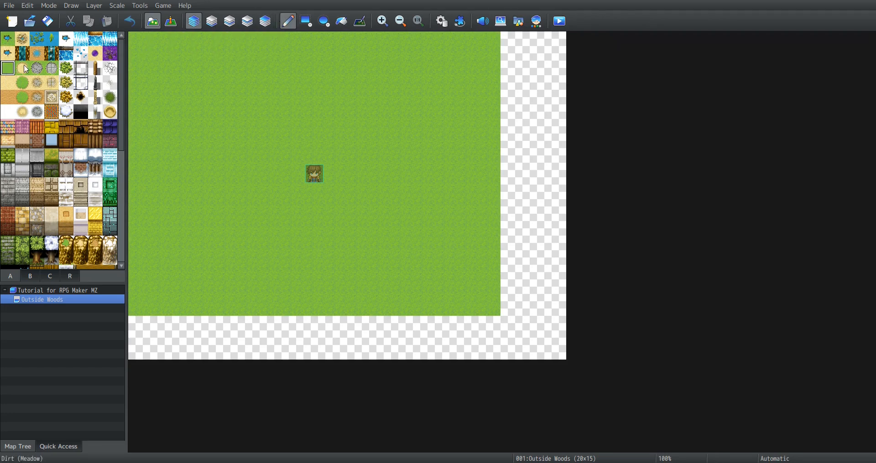
click(16, 84)
click(13, 84)
click(183, 87)
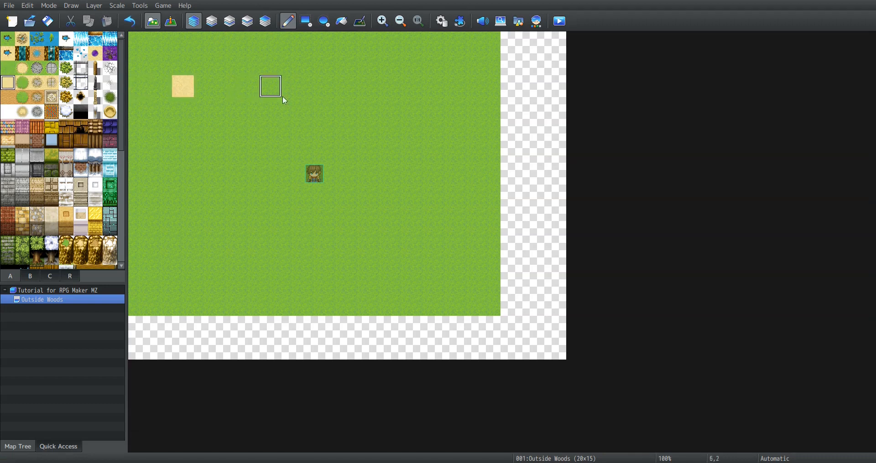
click(336, 109)
click(227, 174)
click(278, 217)
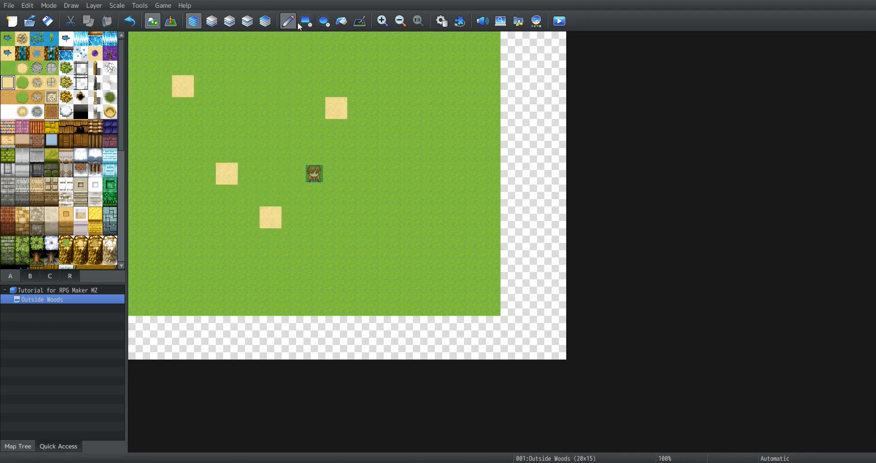
- Draw a 6 by 7 tile sand-coloured rectangle at the grass's right edge and a sand-coloured ellipse running off the map's bottom edge
click(305, 21)
drag(372, 61, 481, 201)
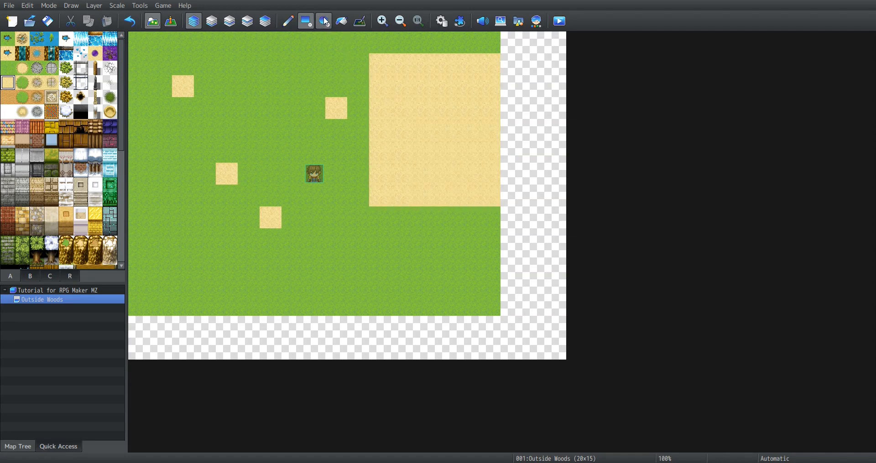
drag(425, 283, 262, 400)
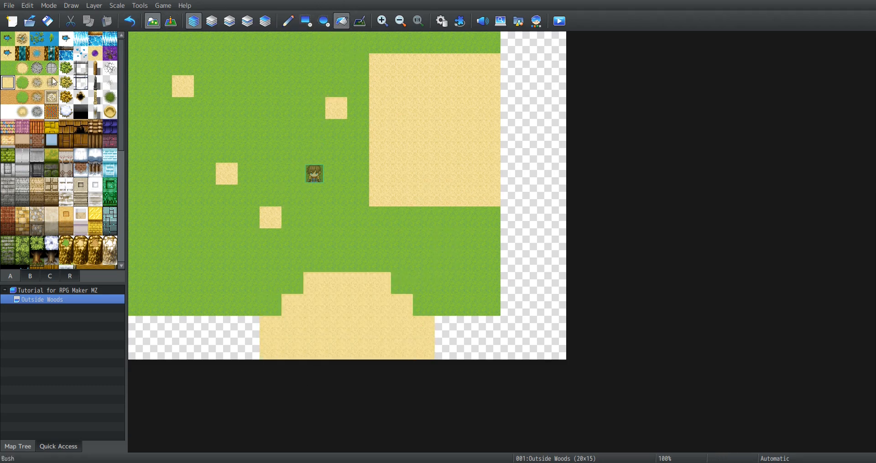
- Flood fill the empty map areas and the sand-coloured rectangle with the Water A (Meadow) tile
click(8, 39)
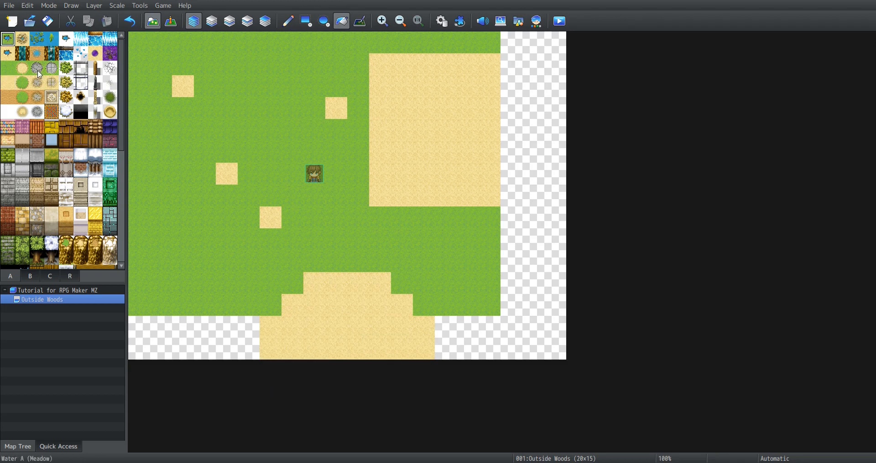
click(189, 328)
click(484, 336)
click(455, 170)
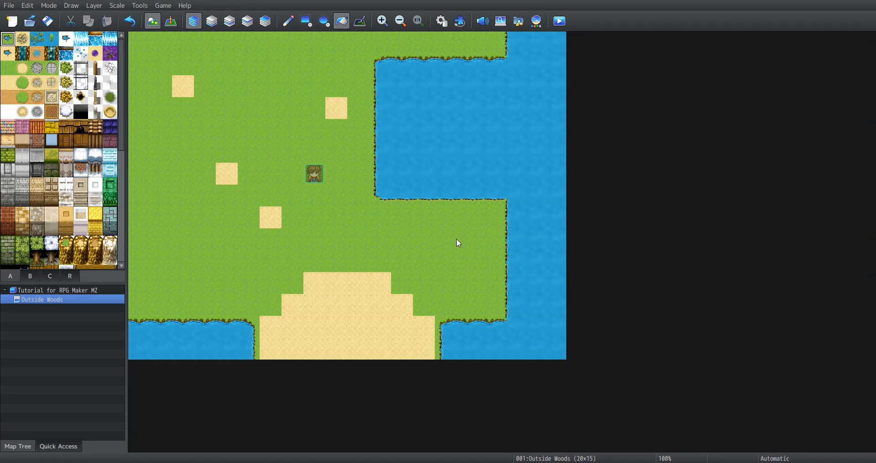
- Cover the entire Outside Woods map with the plain grass tile using the Rectangle tool
click(11, 73)
click(306, 21)
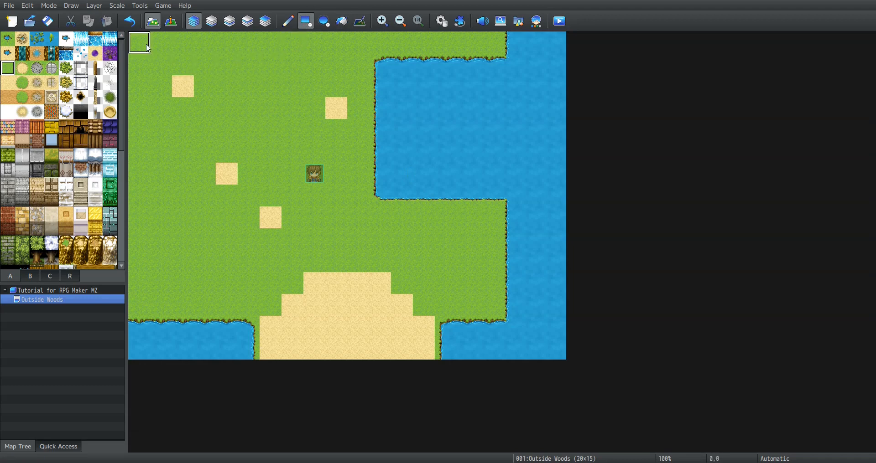
drag(145, 40, 665, 357)
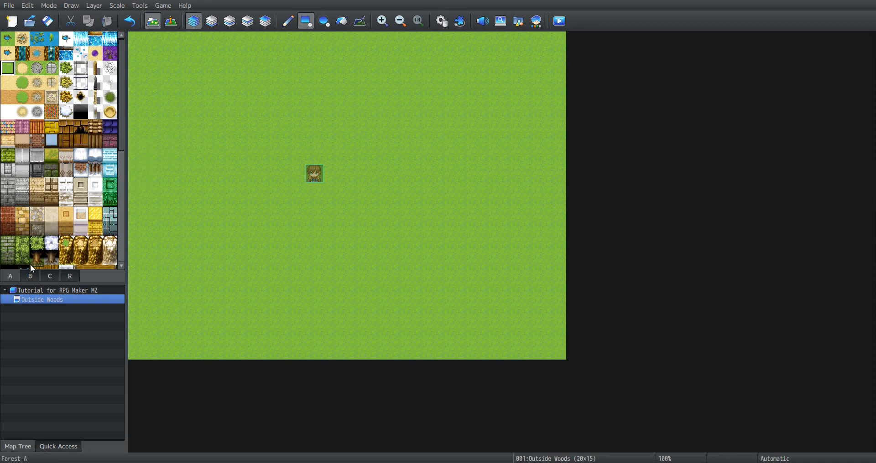
- Draw a two-tile-deep Forest A canopy across the map's full upper edge and a two-tile-high tree-trunk wall directly beneath it
click(39, 245)
click(139, 42)
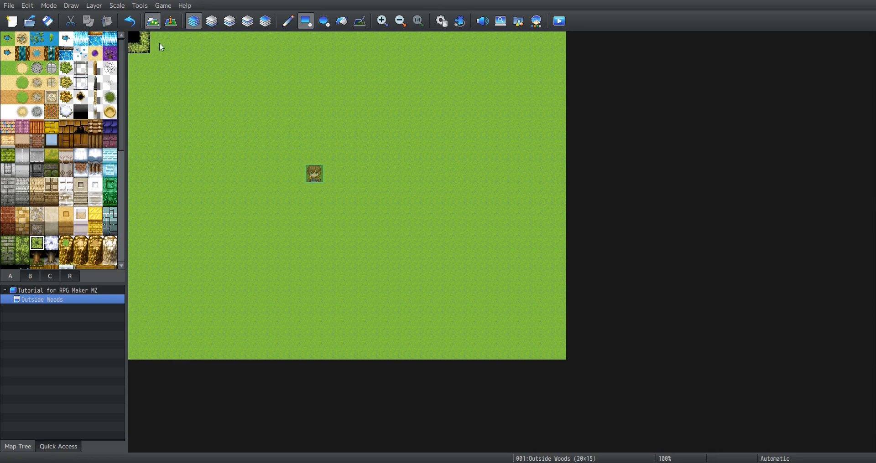
mouse_move(160, 43)
mouse_down()
mouse_move(549, 47)
mouse_move(613, 62)
mouse_up()
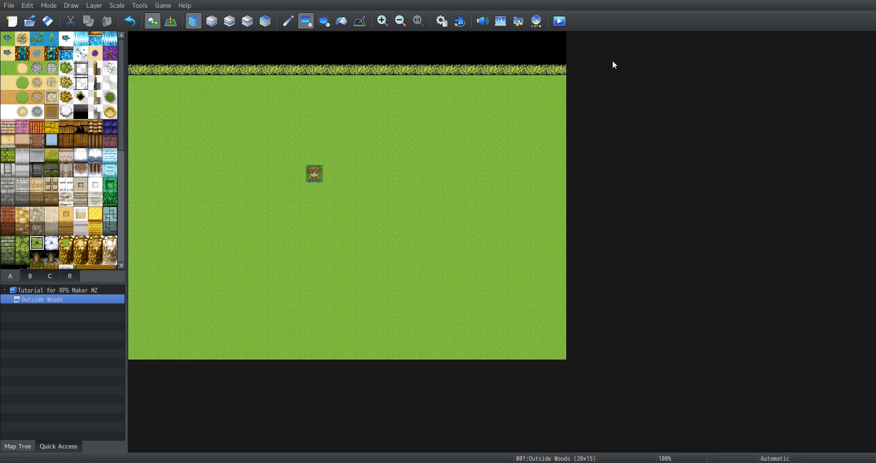
click(37, 257)
drag(138, 86, 303, 95)
mouse_move(438, 92)
mouse_down()
mouse_move(620, 91)
mouse_move(627, 176)
mouse_move(628, 108)
mouse_up()
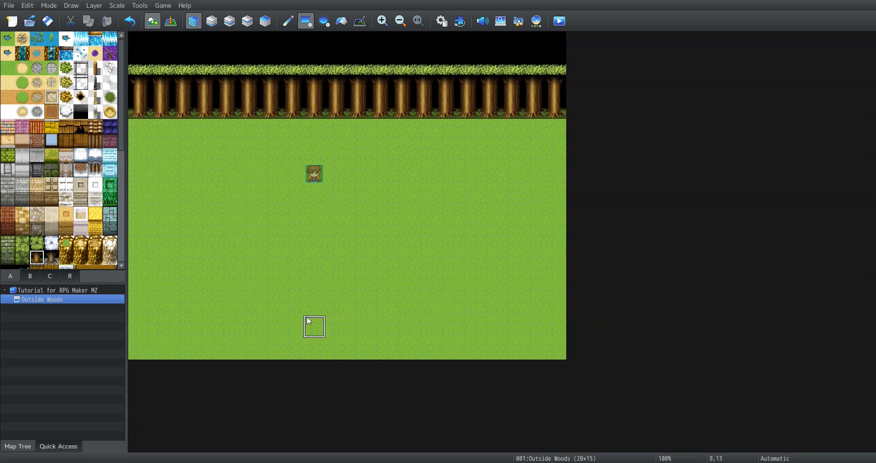
- Draw a one-tile-wide sand path down column 10 over the map's full height and pencil three Bush tiles on the grass west of it
click(7, 82)
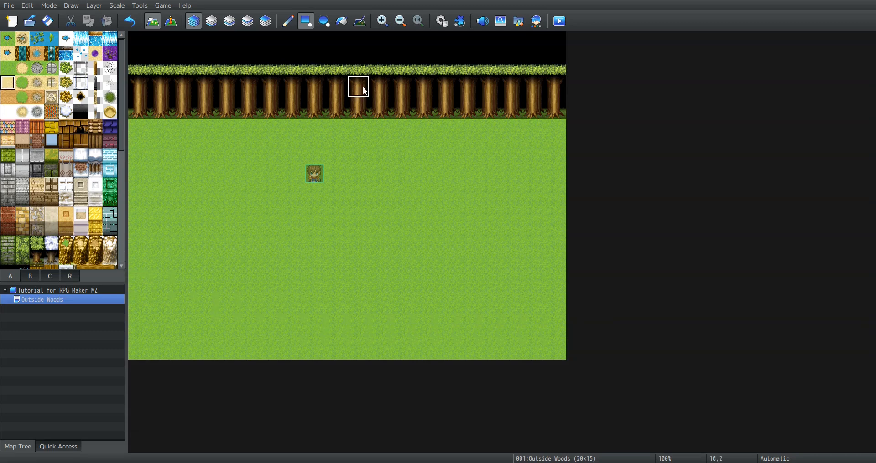
drag(358, 40, 358, 359)
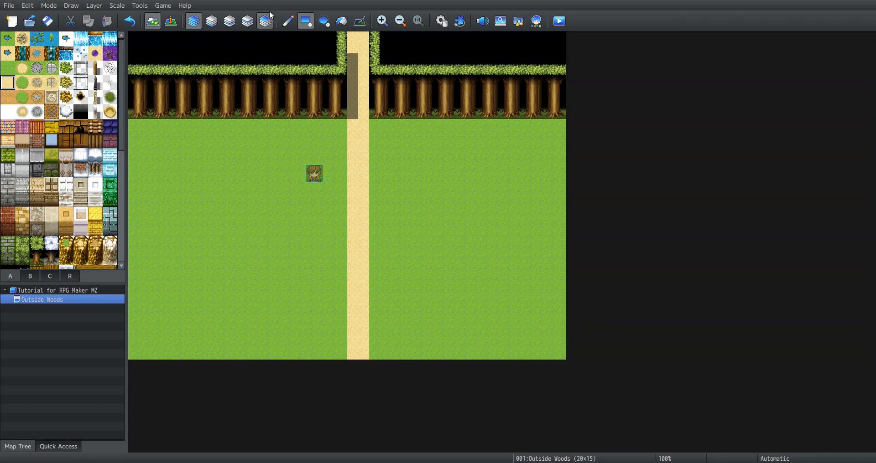
click(287, 21)
click(67, 68)
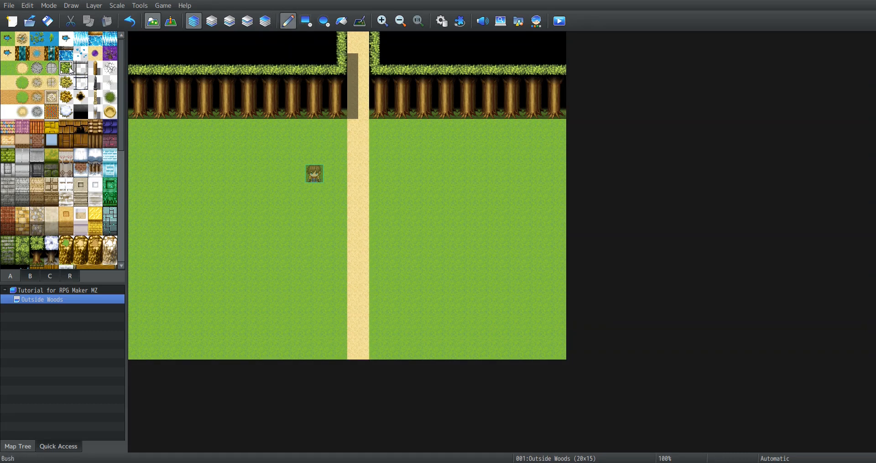
click(205, 152)
click(161, 240)
click(241, 283)
- Paint an irregular Moss patch reaching the map's east edge with the Pencil and place a Bush tile inside it
click(110, 97)
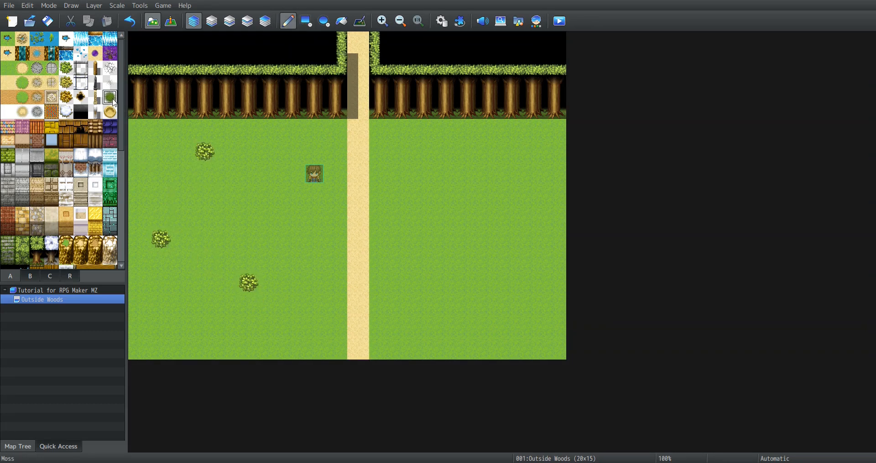
mouse_move(446, 239)
mouse_down()
mouse_move(500, 262)
mouse_move(478, 233)
mouse_move(531, 238)
mouse_move(487, 282)
mouse_move(555, 258)
mouse_move(511, 322)
mouse_move(447, 305)
mouse_up()
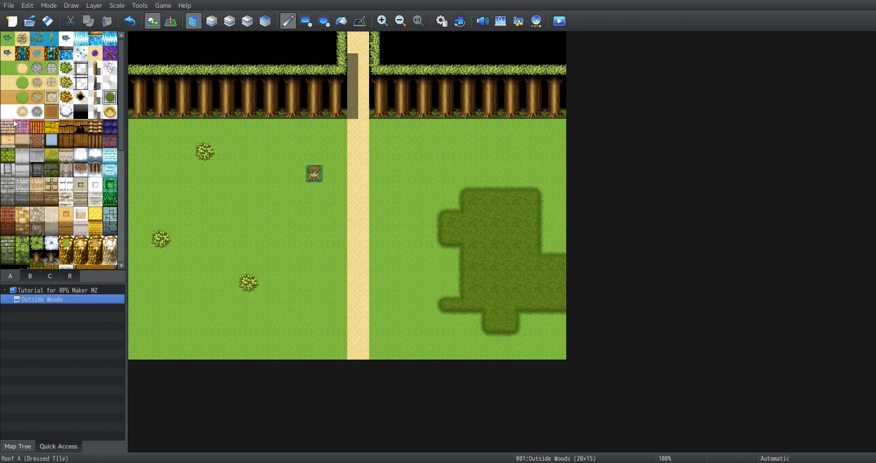
click(66, 68)
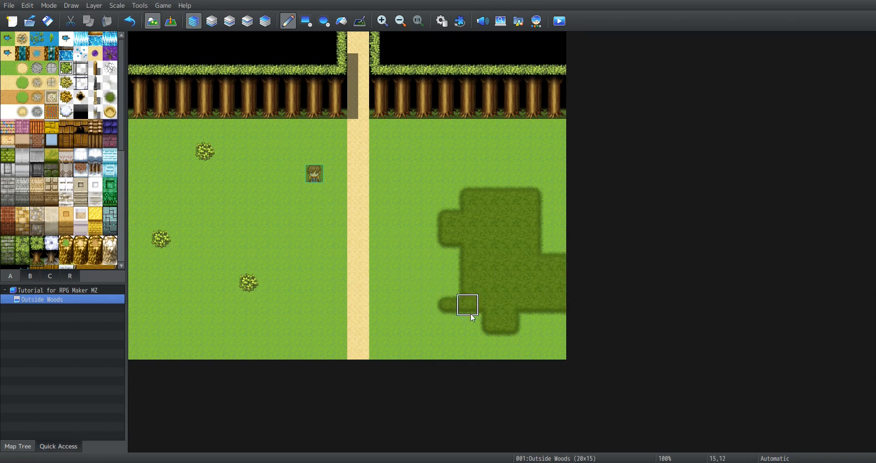
click(508, 291)
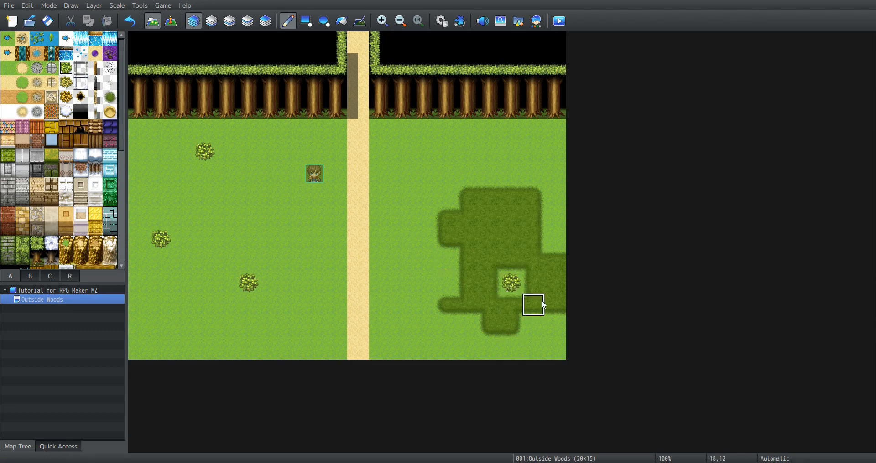
- Place a second bush on the moss patch using Layer 3, and return to Automatic layer selection
click(246, 22)
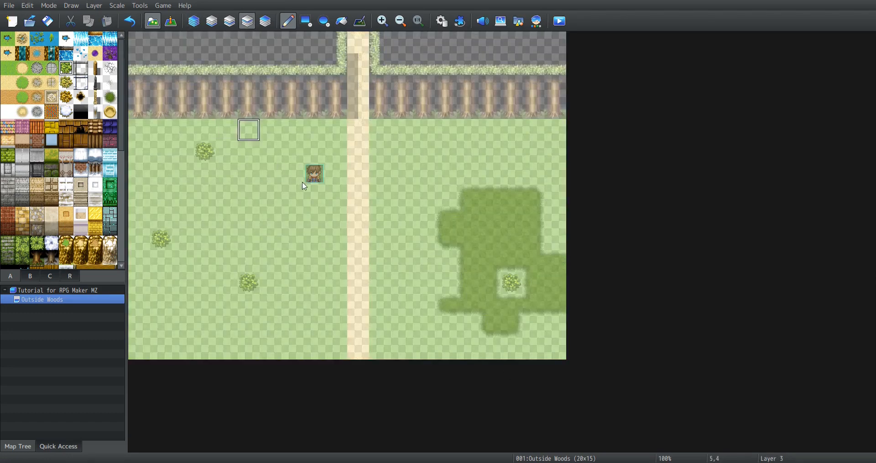
click(489, 236)
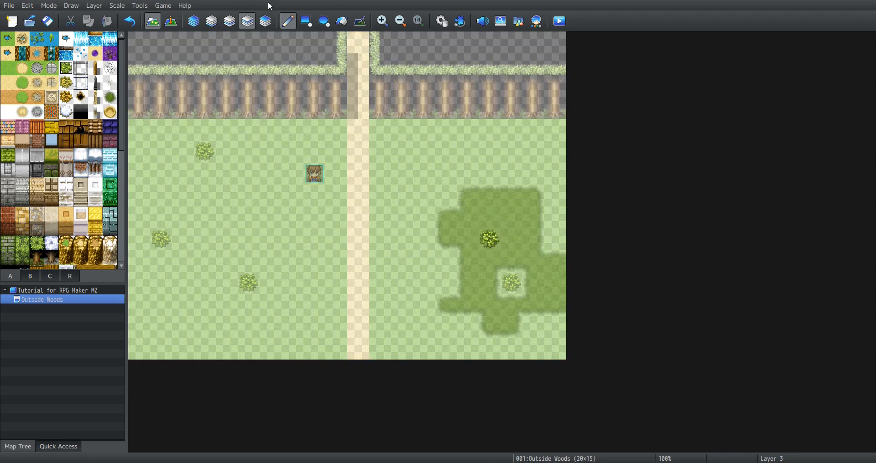
click(198, 23)
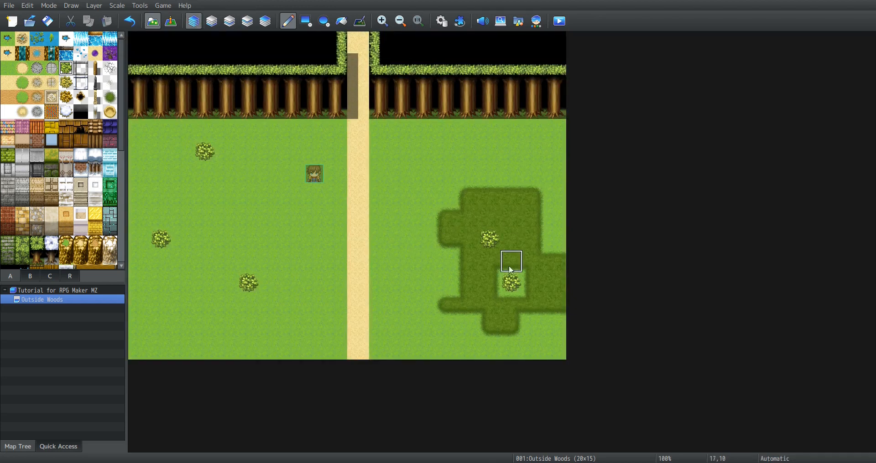
key(r)
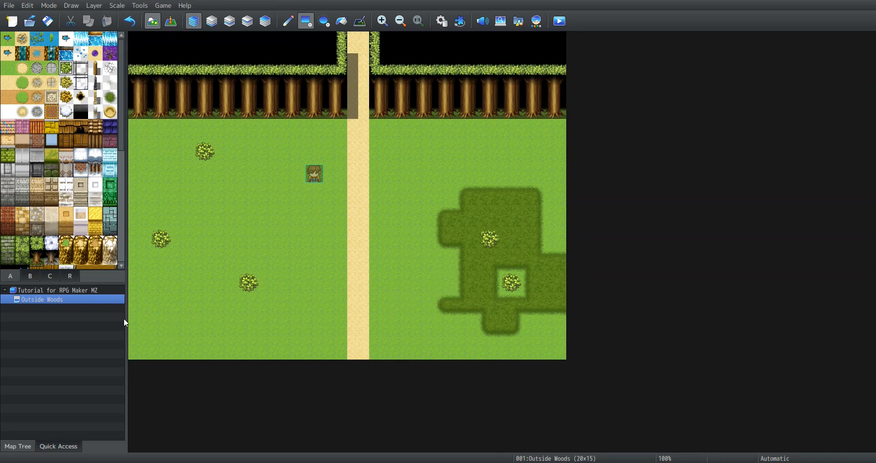
key(p)
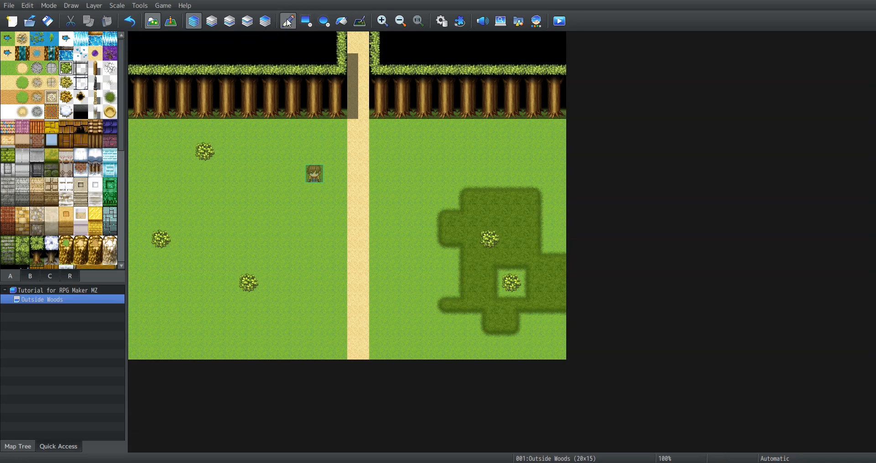
- Place four single leafy vine tiles from tileset B on the grass, two on each side of the sand path
click(33, 278)
click(47, 274)
click(34, 276)
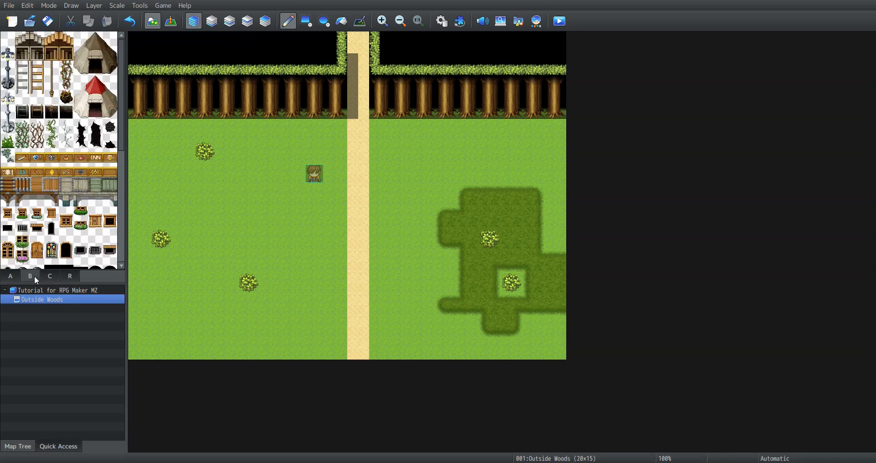
click(50, 275)
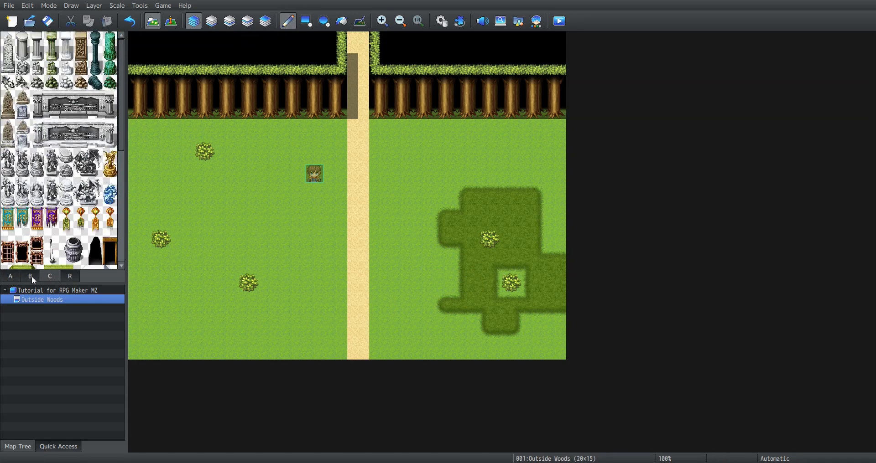
click(32, 275)
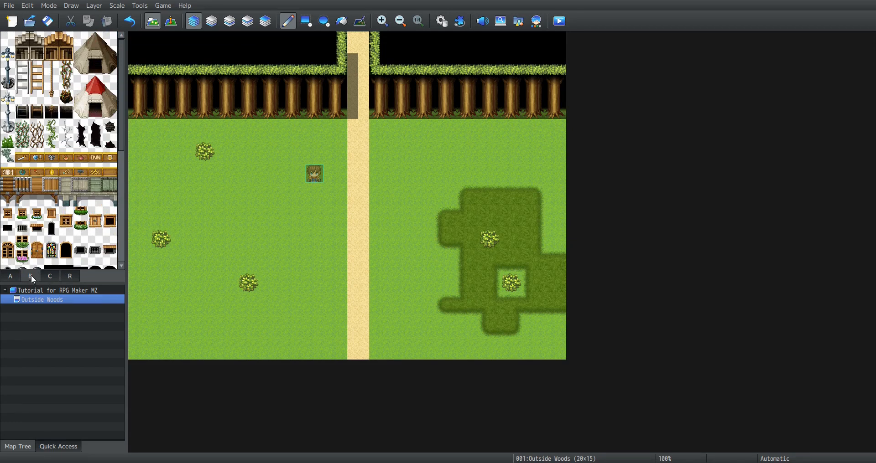
click(8, 155)
click(248, 218)
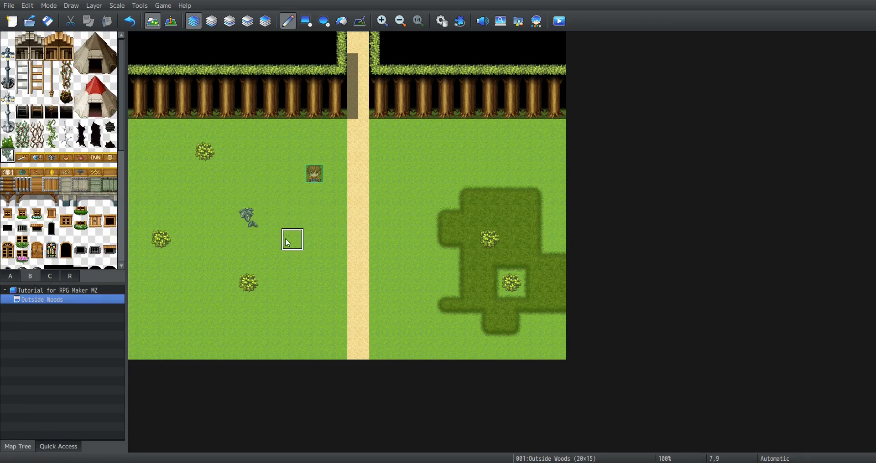
click(402, 196)
click(533, 152)
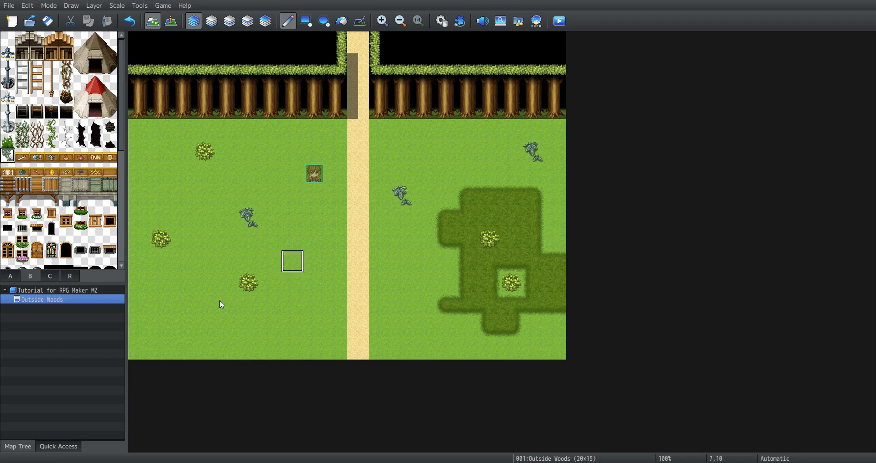
click(183, 327)
- Place the 3 by 3 red-topped tent just east of the path and add two leafy grass tufts on the open grass
drag(78, 113, 109, 84)
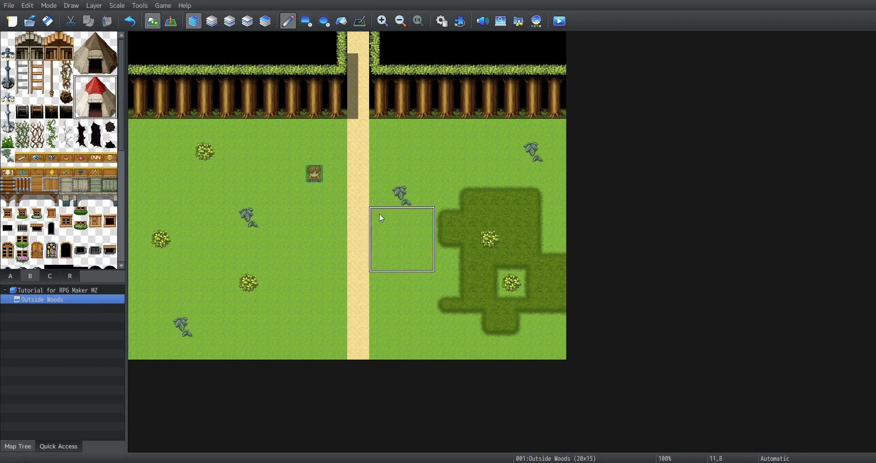
click(385, 269)
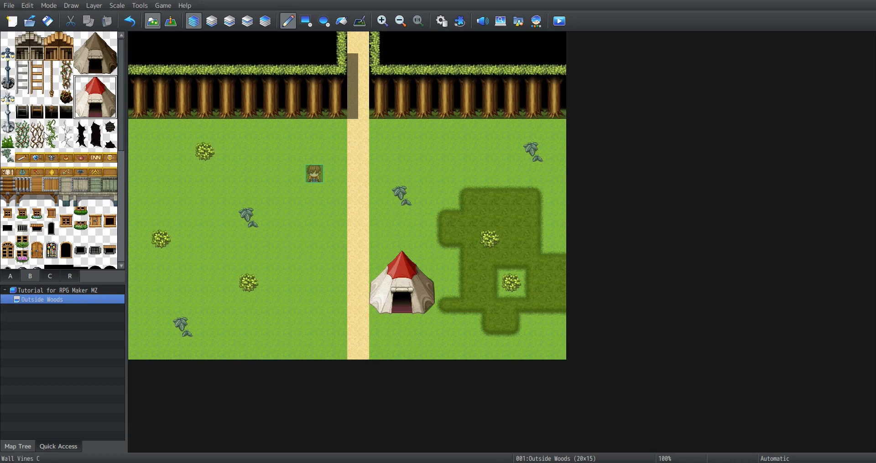
scroll(44, 146, down, 1)
scroll(45, 146, down, 3)
click(22, 170)
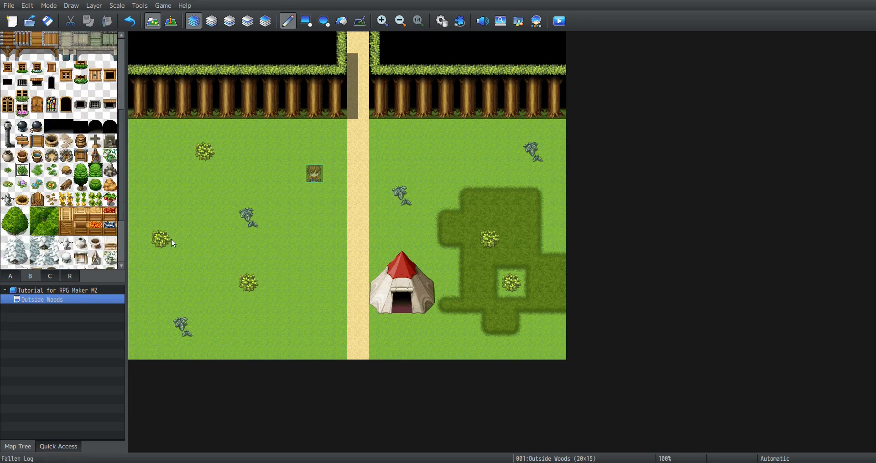
click(183, 202)
click(489, 347)
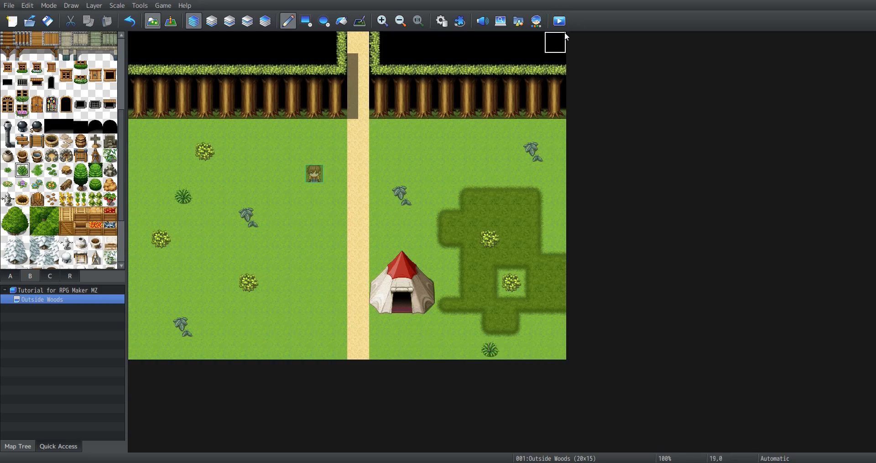
- Start a playtest of the project and begin a new game from its title screen
click(559, 21)
key(Return)
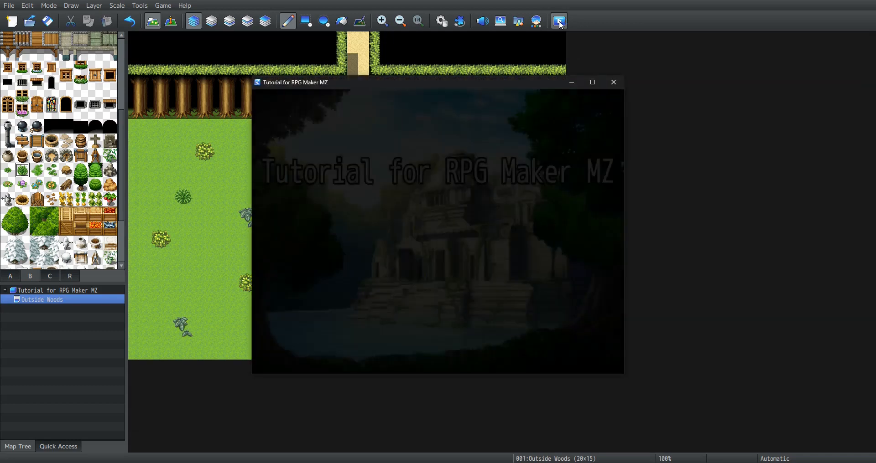
key(Return)
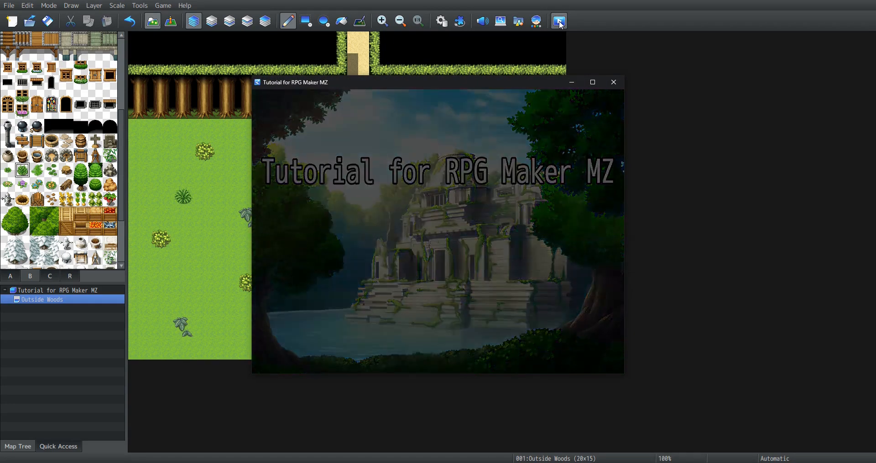
- Walk the party down the sand path to the tent, into its entrance and back out
key(Down)
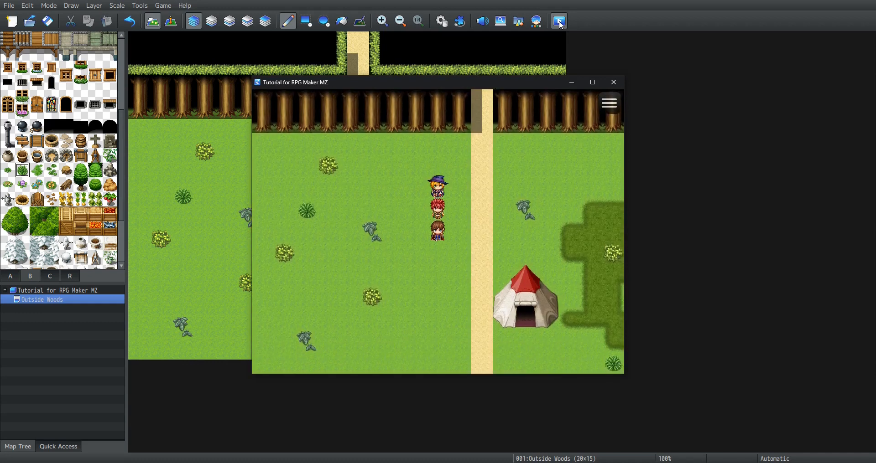
key(Right)
key(Down)
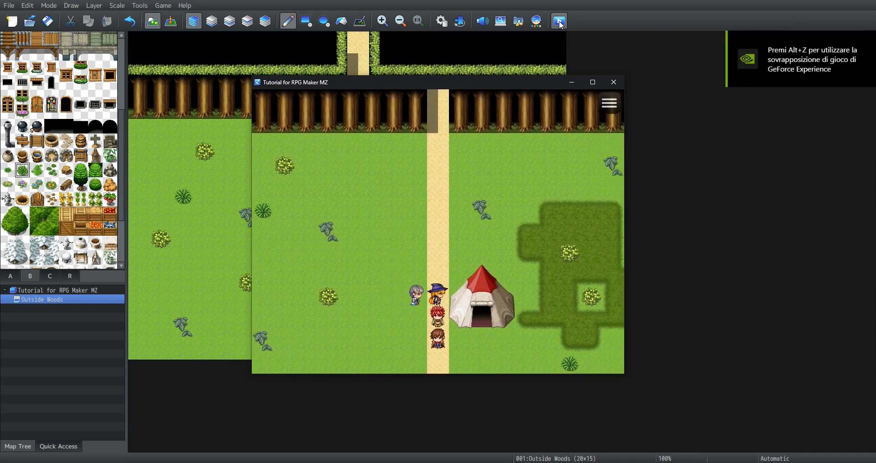
key(Right)
key(Up)
key(Down)
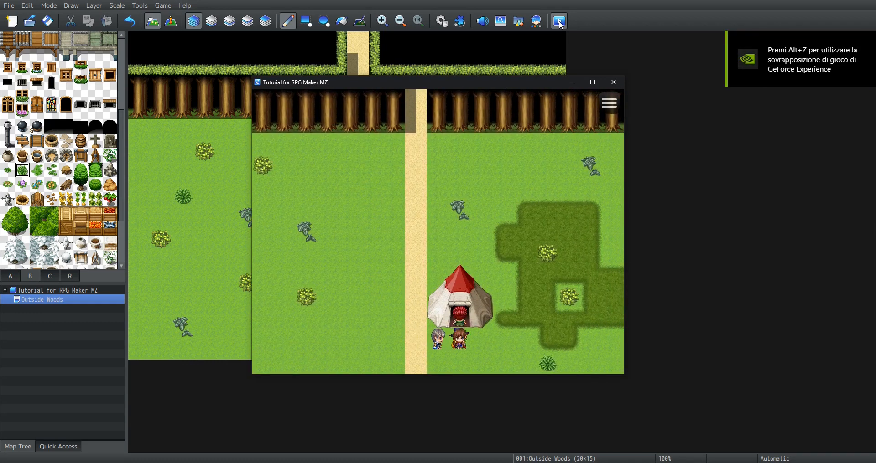
- Walk the party east across the moss patch, up to the tree wall, and back west toward the path
key(Right)
key(Right)
key(Up)
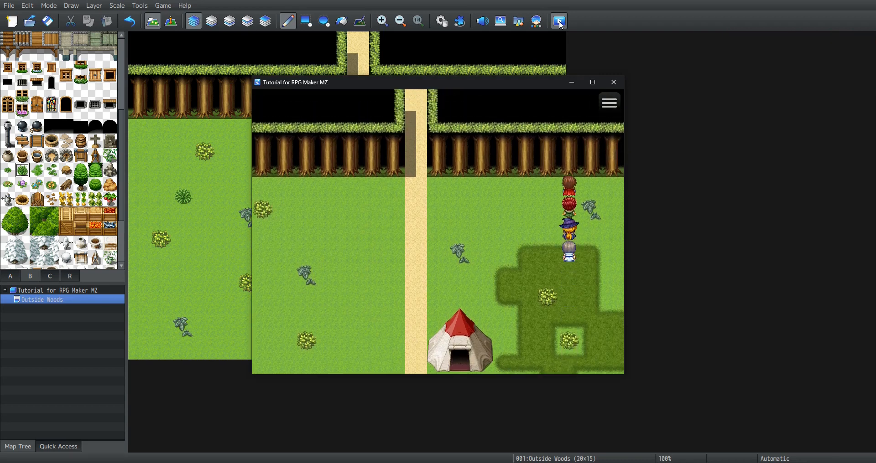
key(Down)
key(Left)
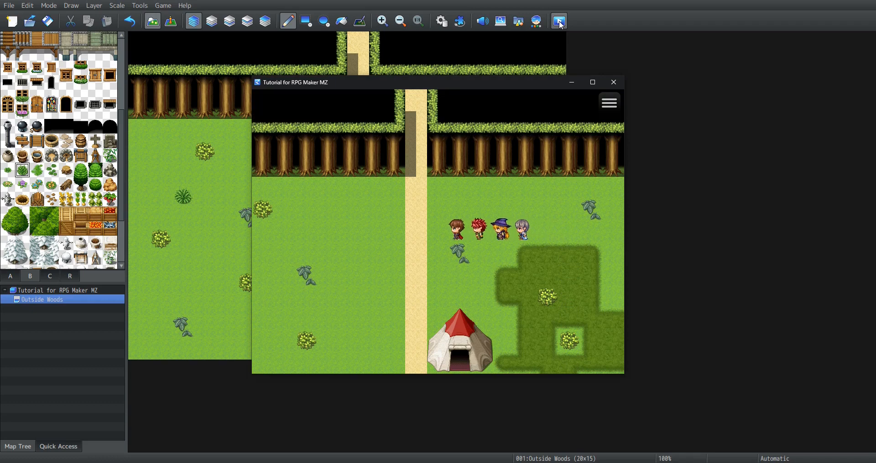
- Walk the party up the sand path through the forest gap and back down onto the western grass
key(Up)
key(Up)
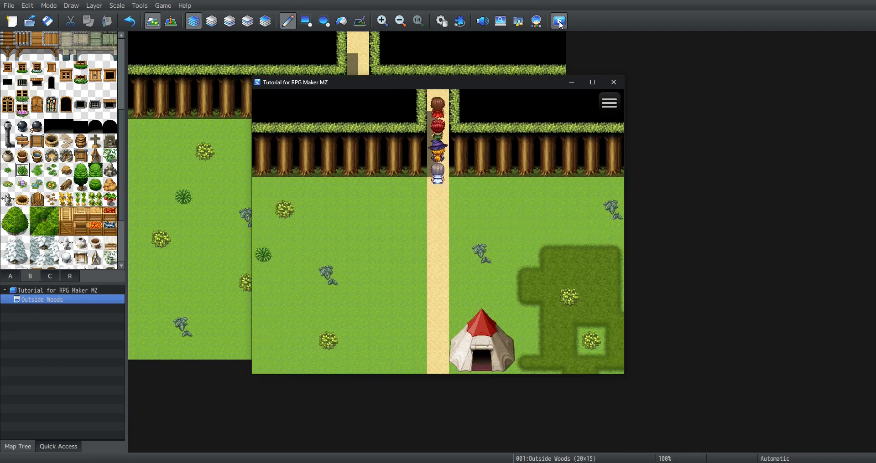
key(Down)
key(Left)
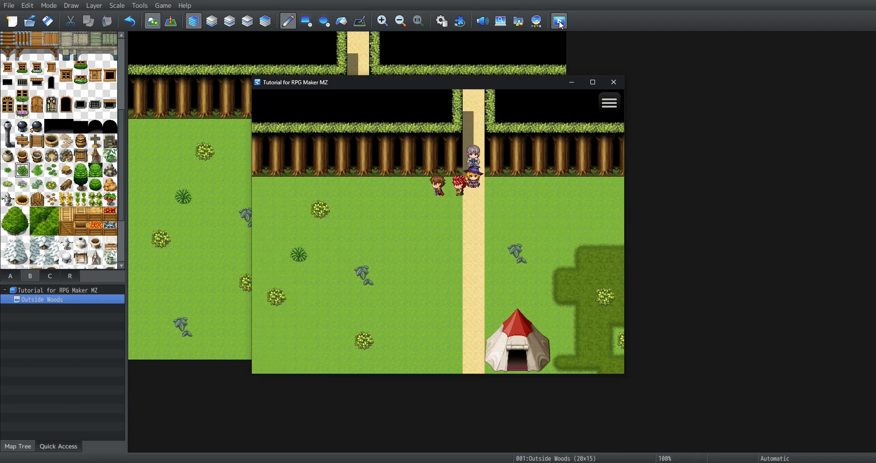
- Walk the party down across the western grass and end the playtest
key(Down)
key(Down)
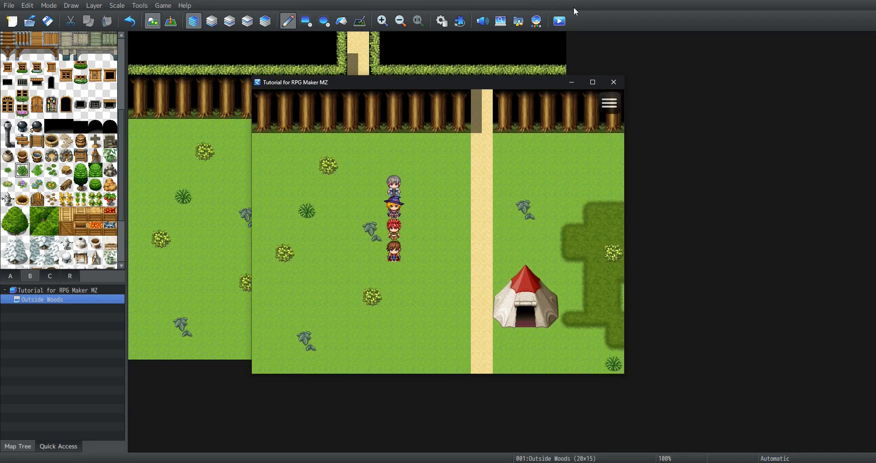
click(614, 83)
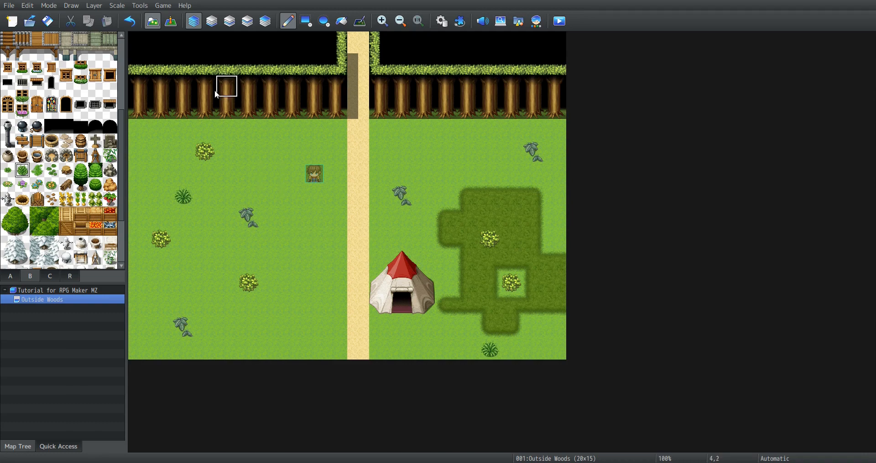
- Switch to event editing and start a new event on the tent's entrance tile of the Outside Woods map
click(170, 21)
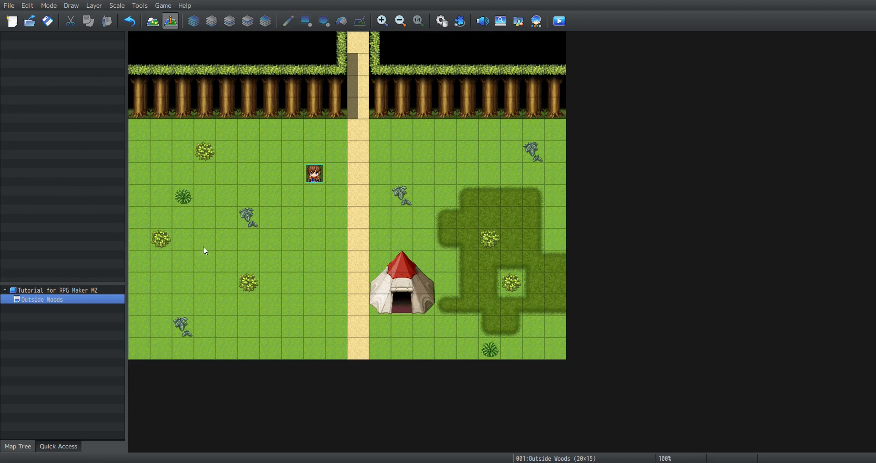
right_click(401, 311)
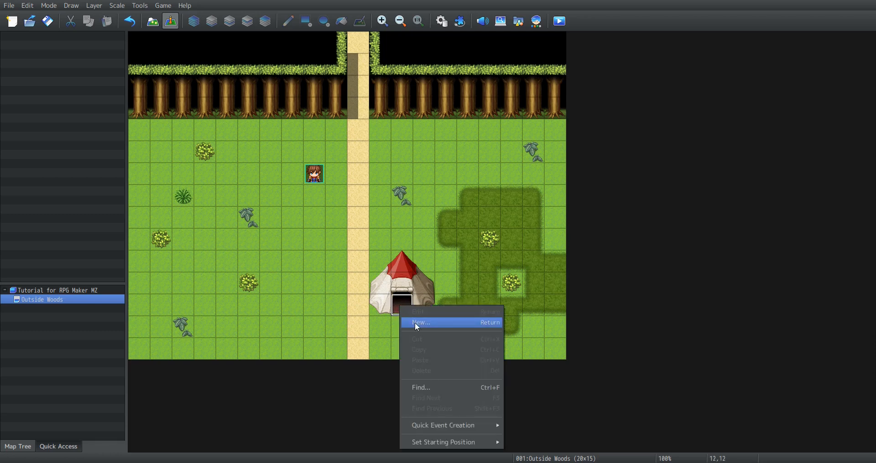
click(385, 327)
click(407, 313)
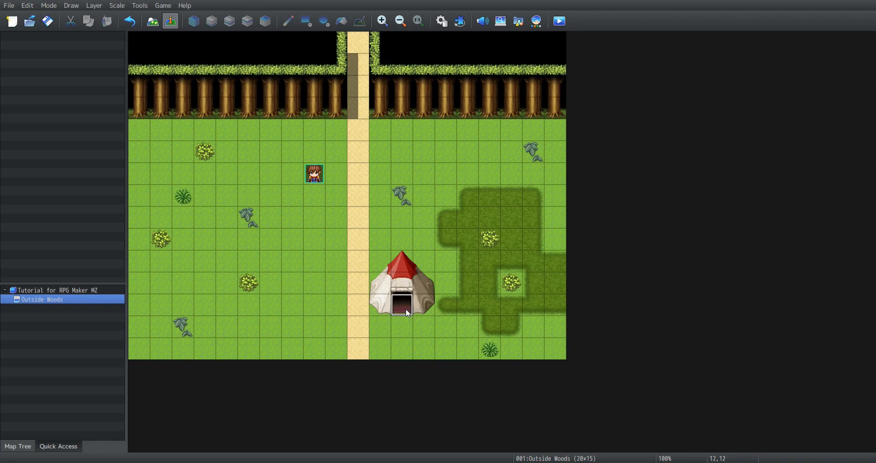
double_click(407, 313)
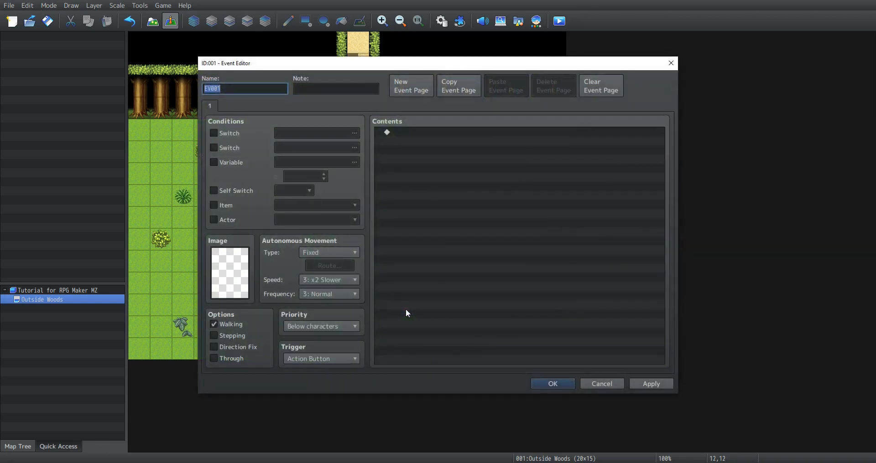
click(718, 399)
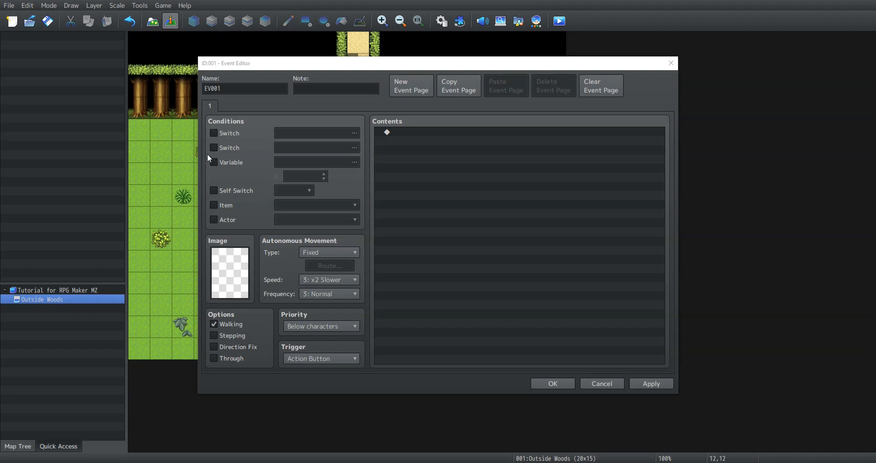
- Name the event "NPC by the tent" and give it the red-haired man in green from Actor1 as its image
double_click(279, 90)
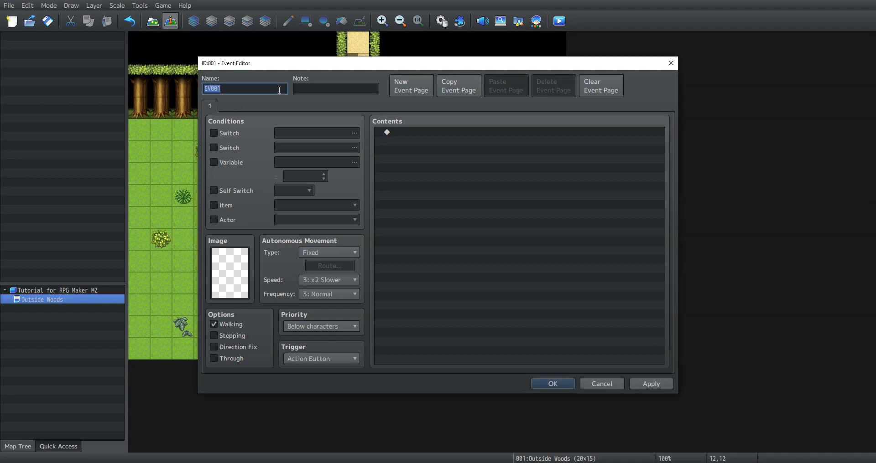
text(NPC by the tent)
double_click(230, 276)
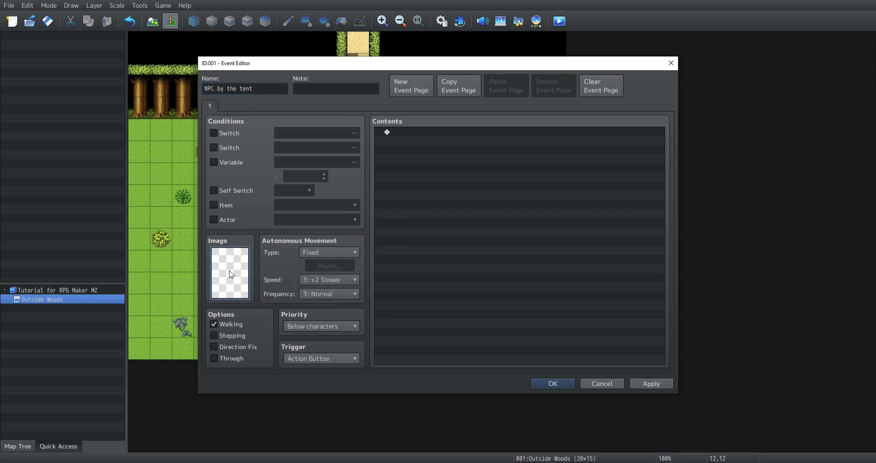
click(309, 147)
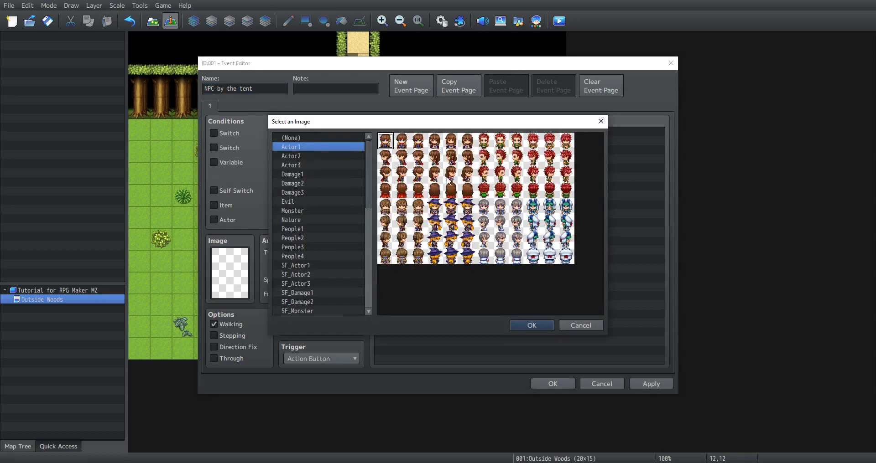
click(501, 148)
click(529, 330)
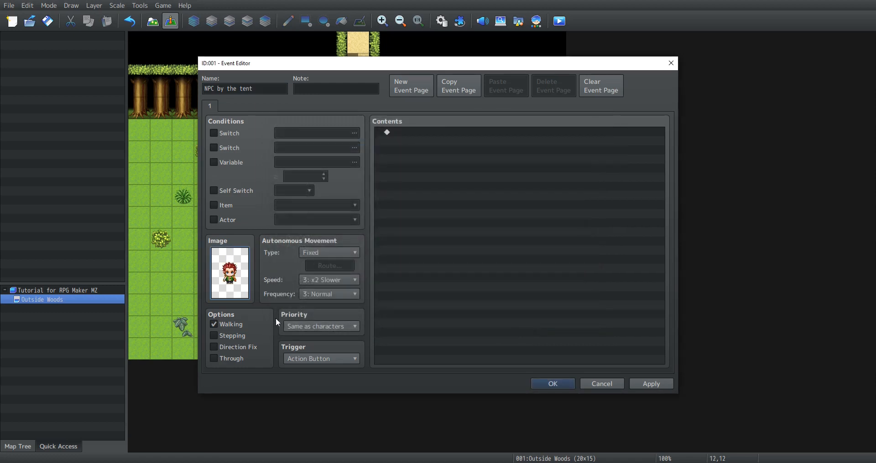
- Examine the event's Priority and Trigger options, keeping Same as characters and Action Button
click(342, 326)
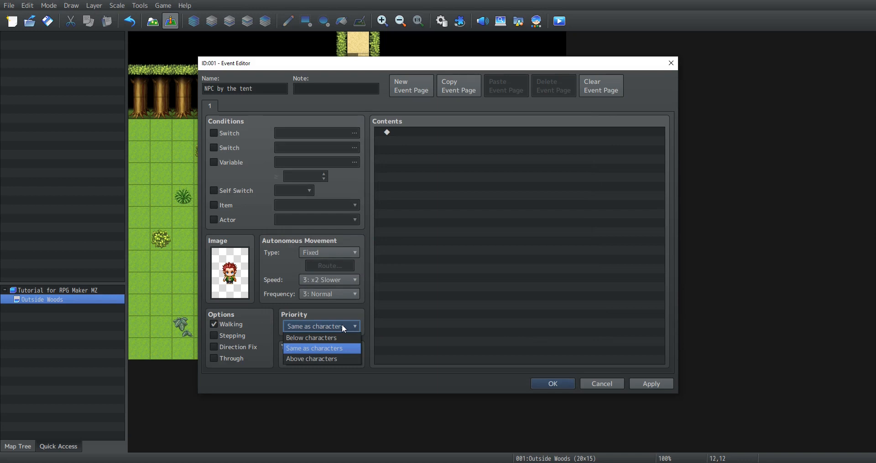
click(343, 327)
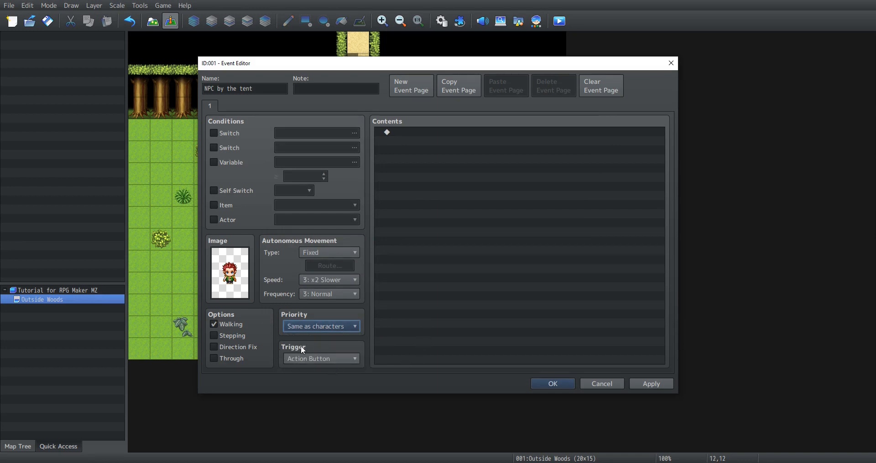
click(320, 359)
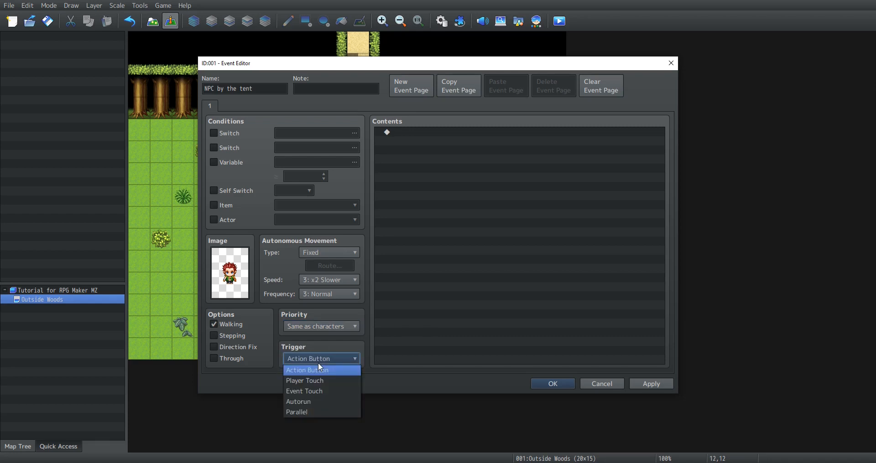
click(318, 364)
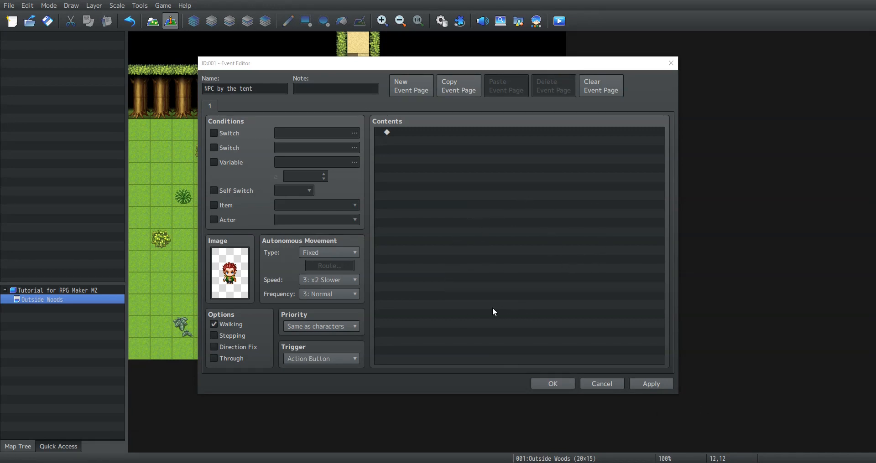
- Begin a new command in the event's contents and look through the three pages of available event commands
right_click(397, 131)
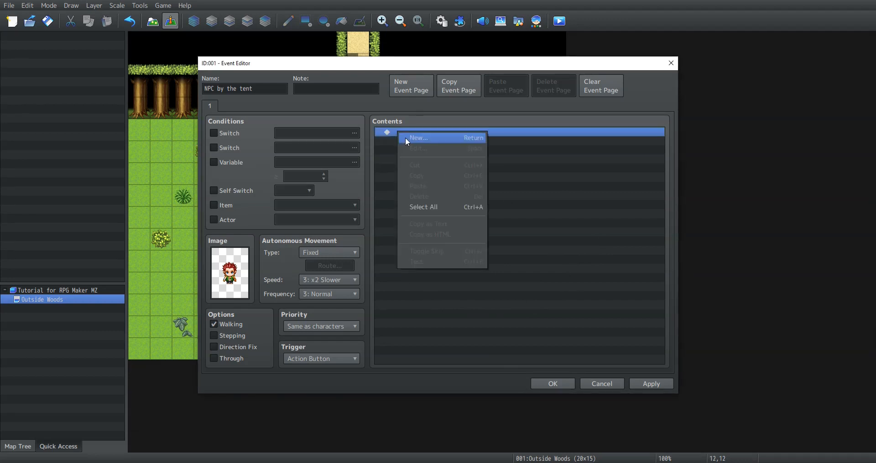
click(572, 153)
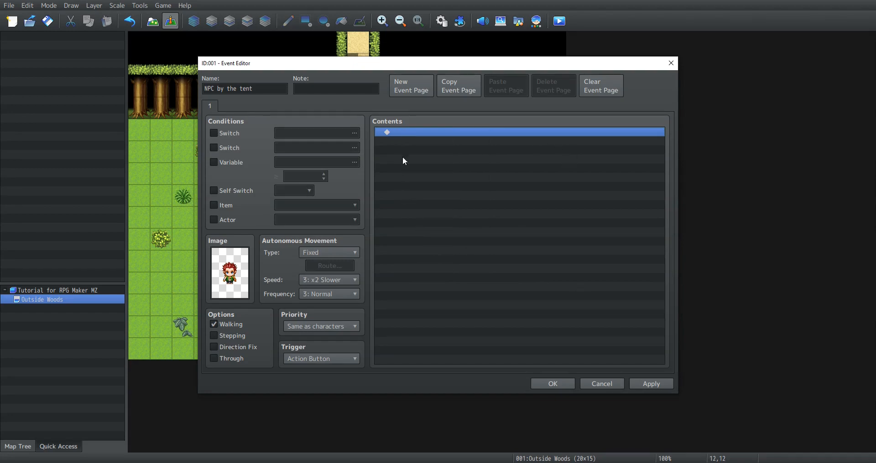
double_click(406, 133)
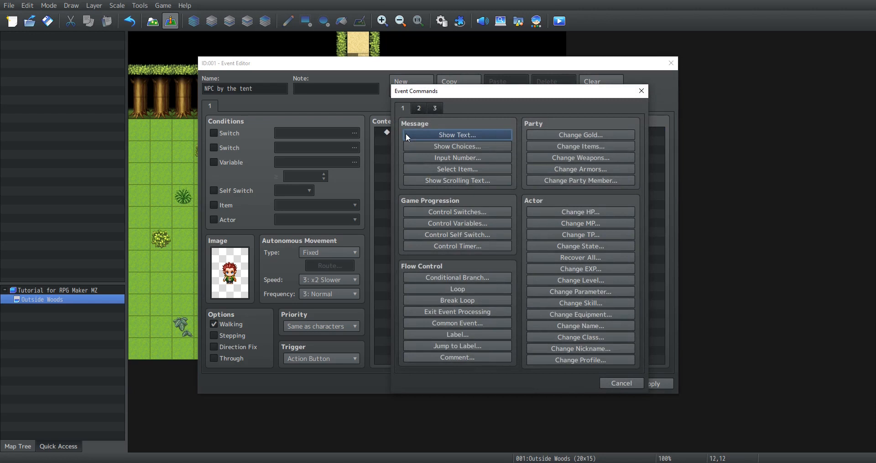
click(418, 106)
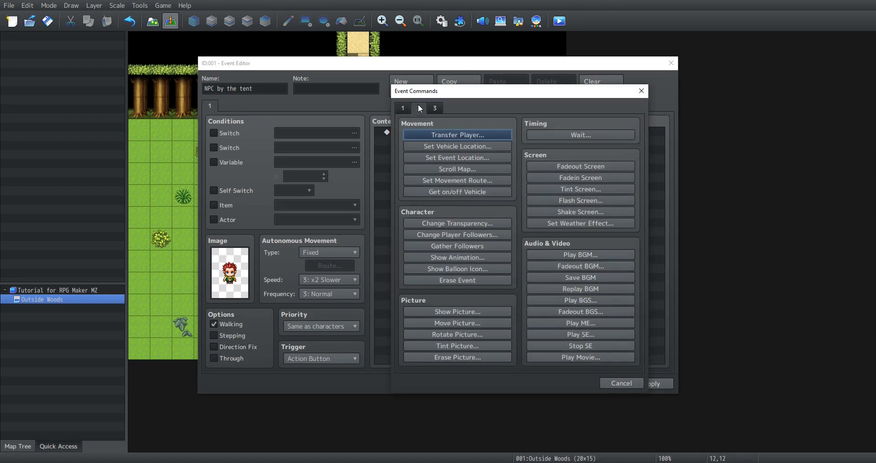
click(436, 108)
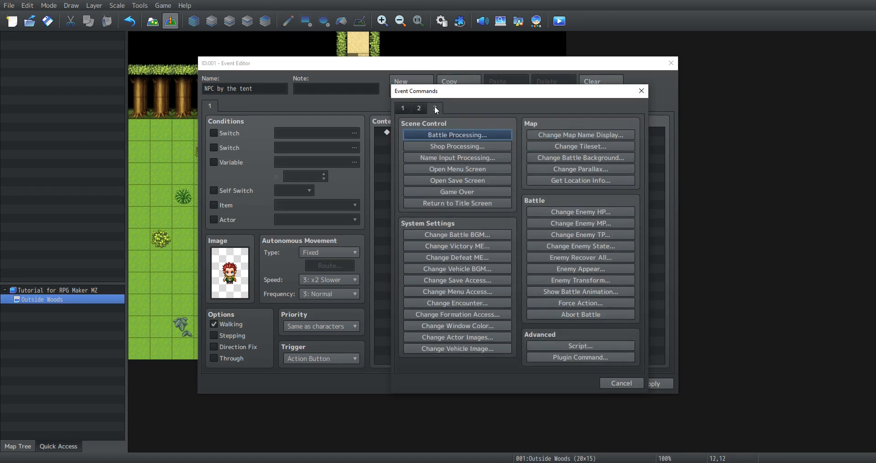
click(419, 109)
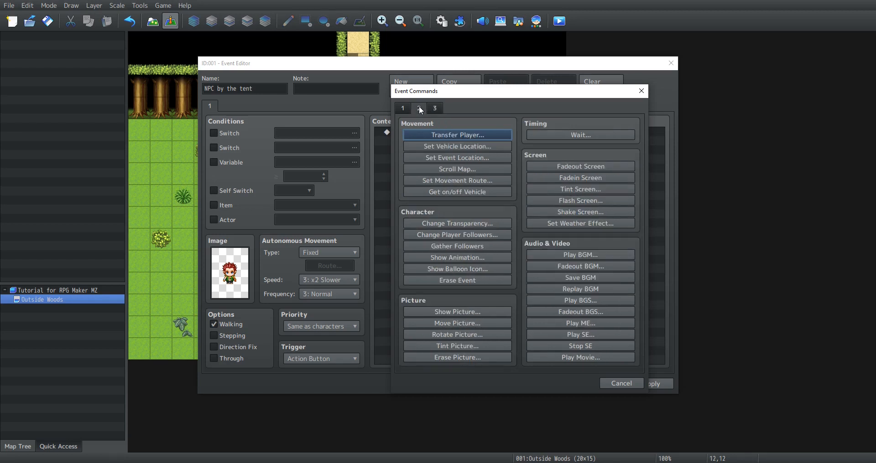
click(403, 108)
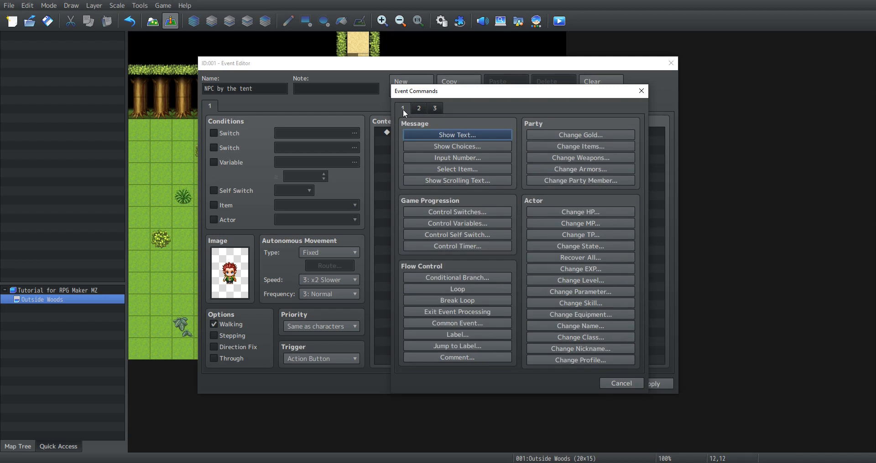
- Add a Show Text command using the pink-haired man in green from Actor1 as the face image
click(449, 135)
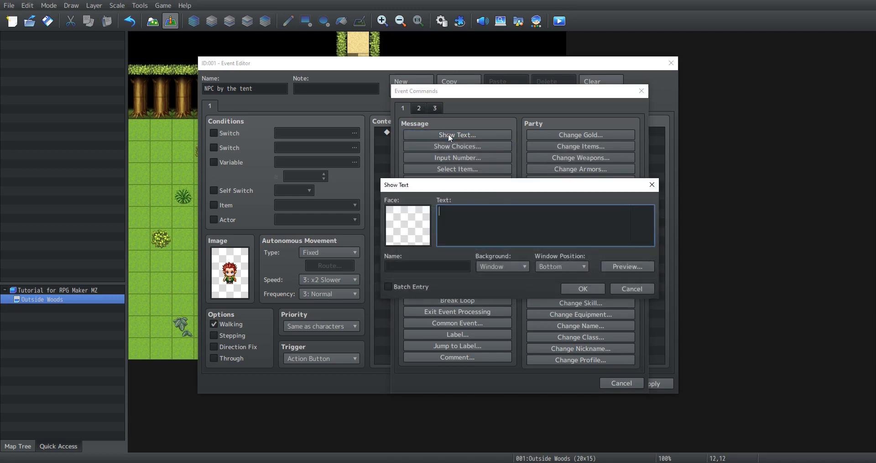
double_click(417, 227)
click(383, 160)
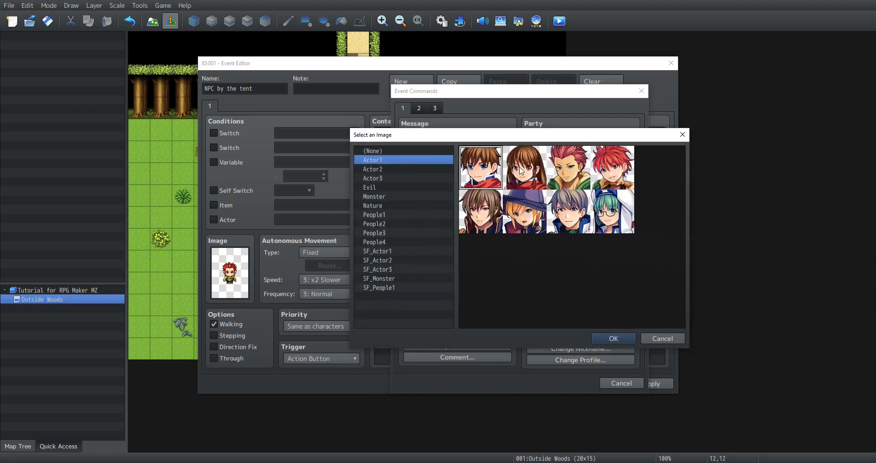
click(480, 167)
click(613, 338)
- Set the speaker name to "Stranger" and the message to "Good day!", and apply the finished event to the map
click(418, 266)
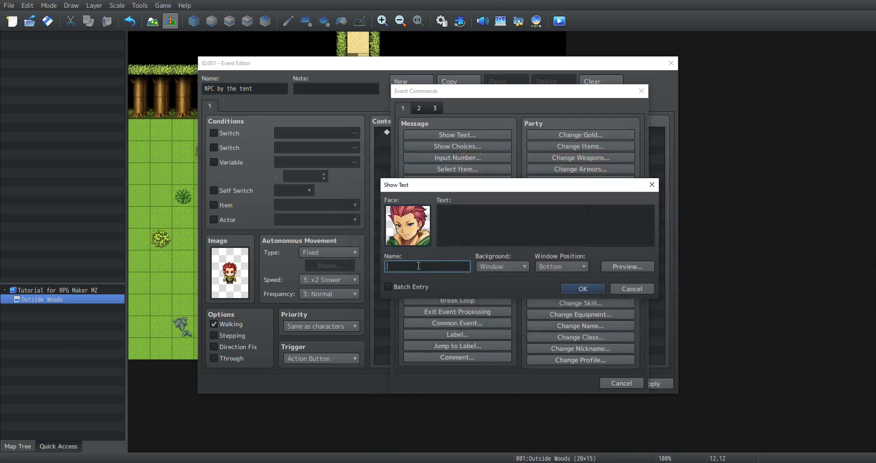
text(Stranger)
click(460, 241)
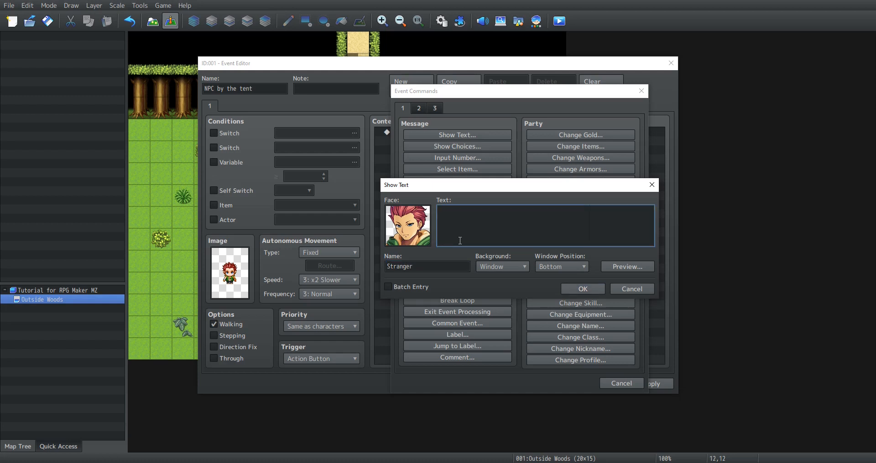
text(Good day!)
click(572, 287)
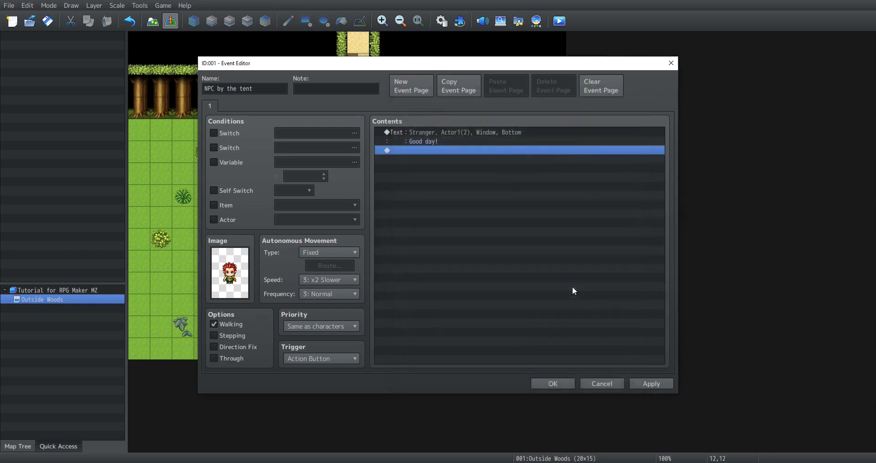
click(642, 381)
click(560, 382)
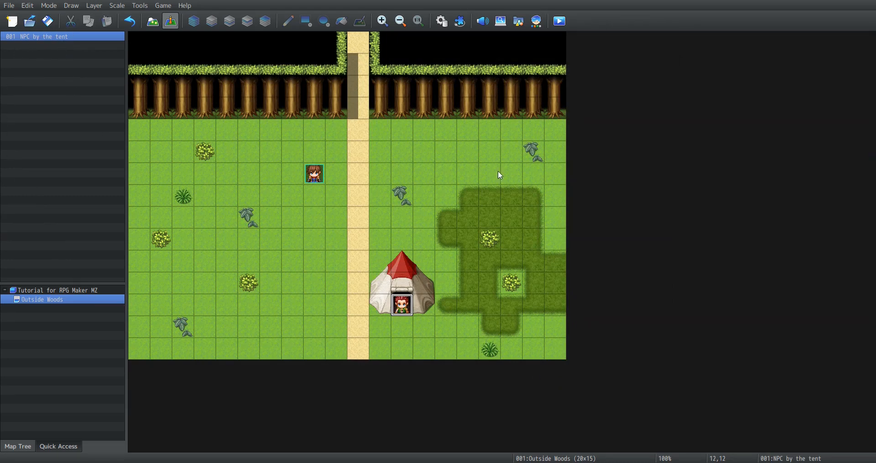
- Start a playtest, saving the changes to the game, and begin a new game
click(561, 23)
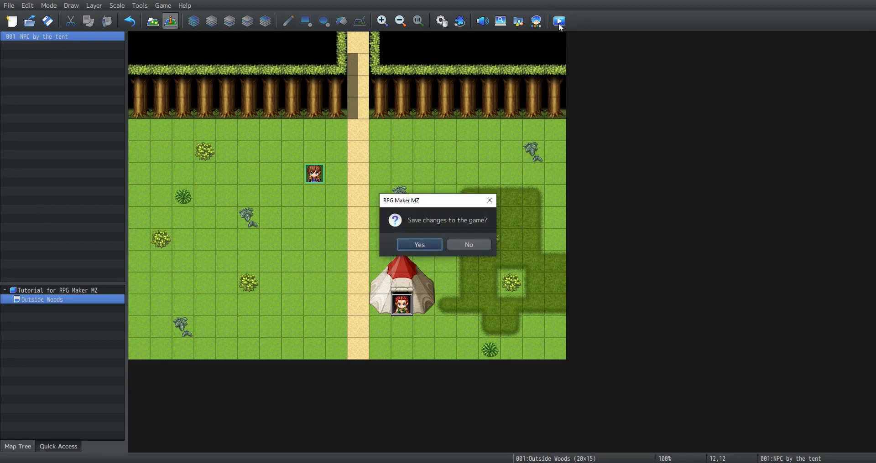
key(Return)
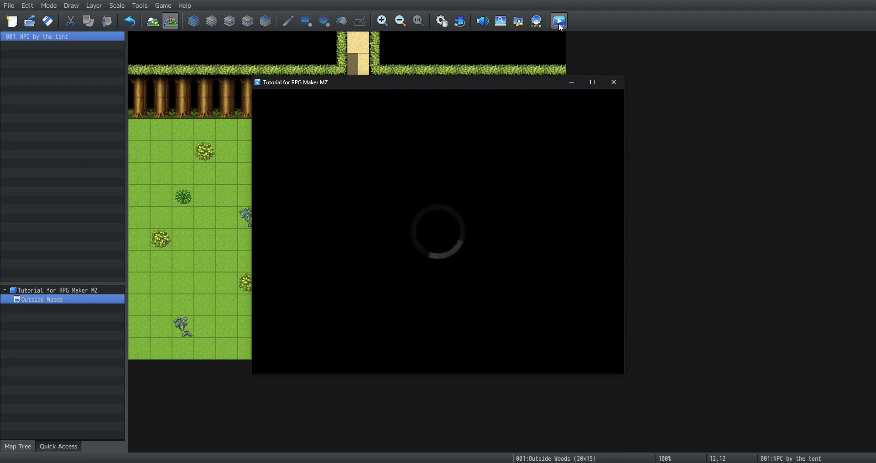
key(Return)
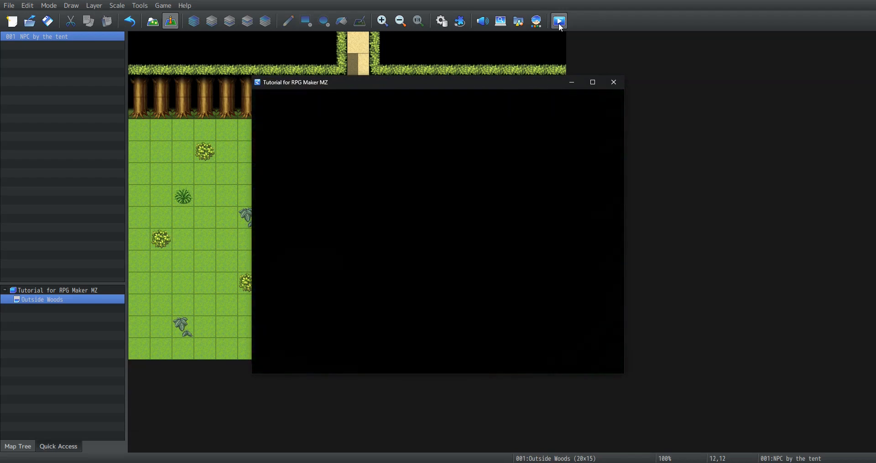
- Walk the party down and east to the tent entrance and talk to the NPC standing there
key(Down)
key(Down)
key(Down)
key(Down)
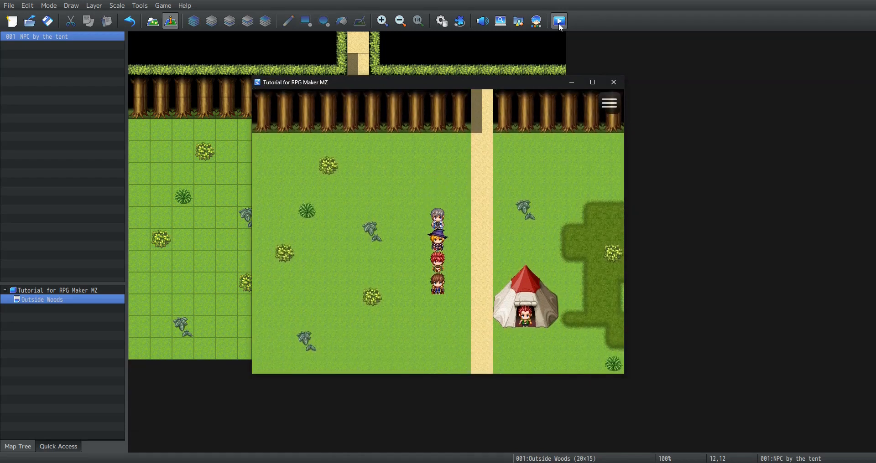
key(Right)
key(Right)
key(Right)
key(Right)
key(Up)
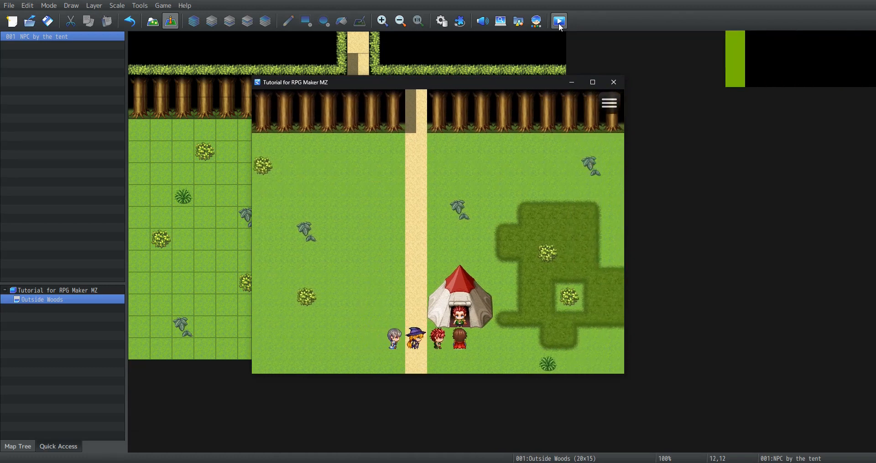
key(Return)
key(Return)
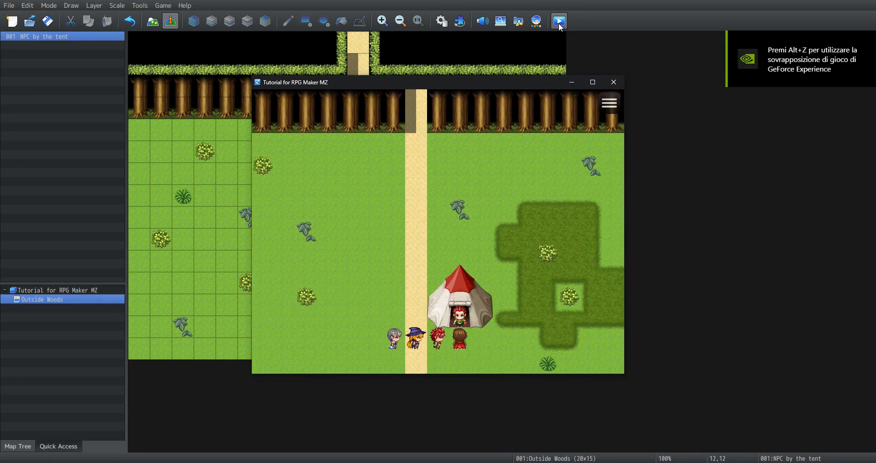
key(Return)
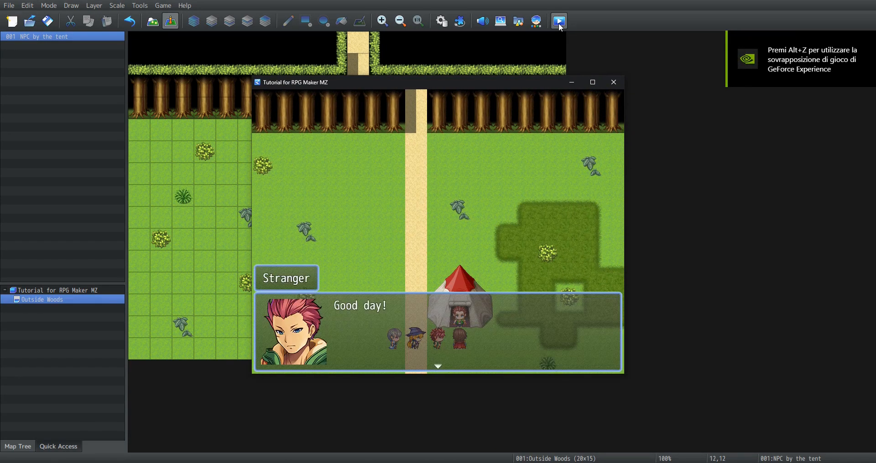
- Dismiss the message, talk to the NPC at the tent entrance again, and close the playtest
key(Return)
key(Right)
key(Right)
key(Left)
key(Left)
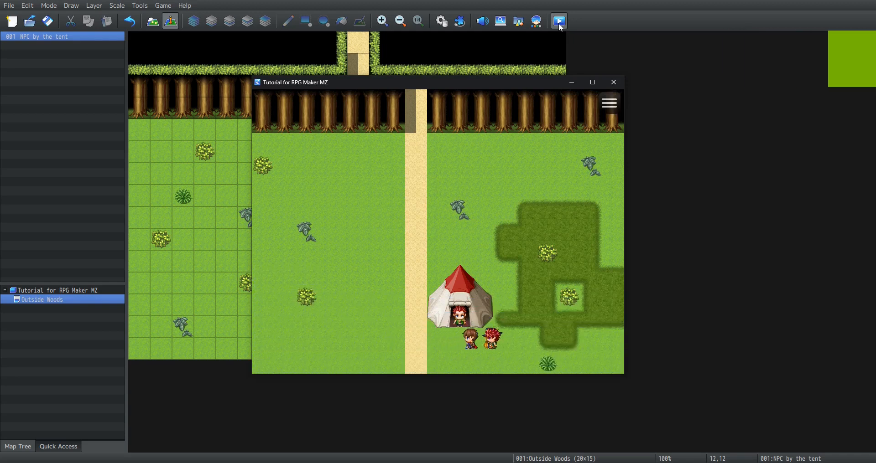
key(Up)
key(Return)
key(Return)
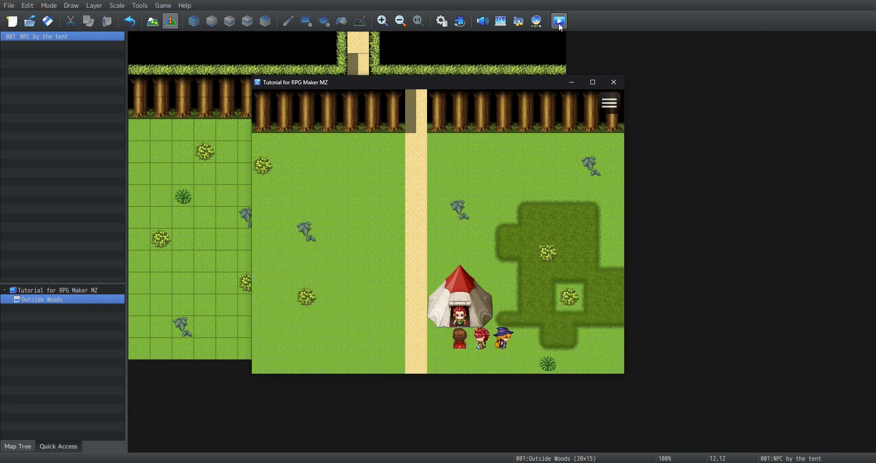
click(613, 82)
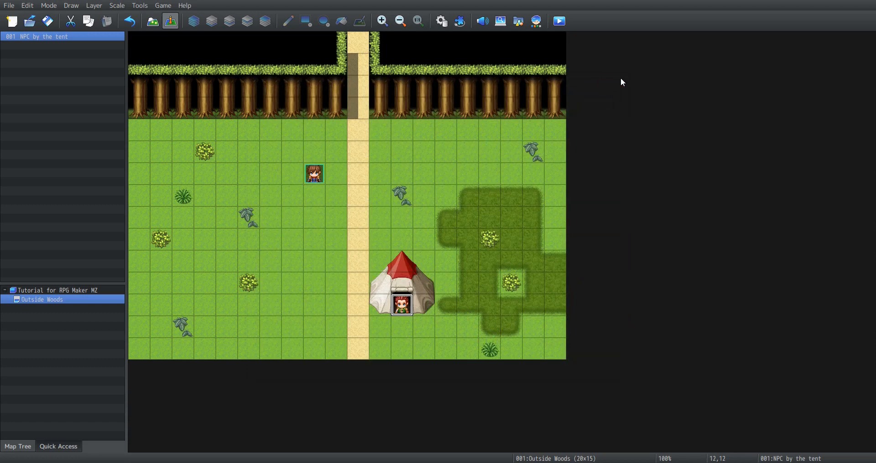
click(534, 350)
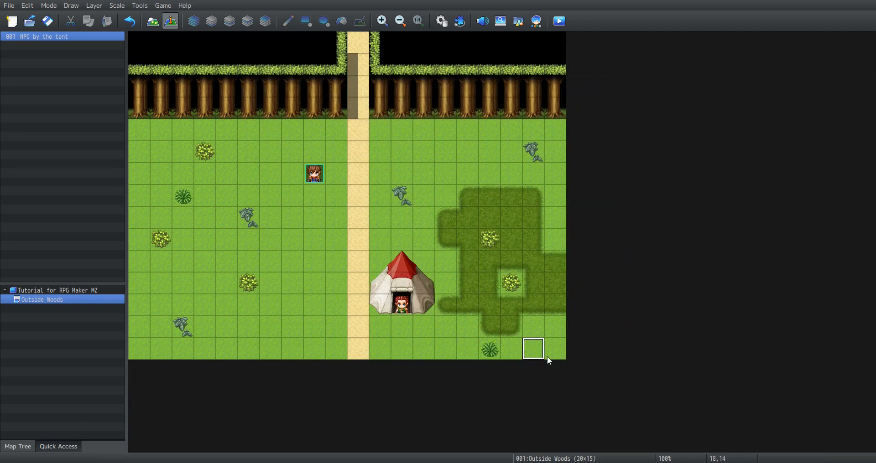
- Reopen the NPC by the tent event and add a second Show Text command with the brown-haired hero from Actor1 as the face
right_click(402, 314)
click(380, 326)
double_click(398, 306)
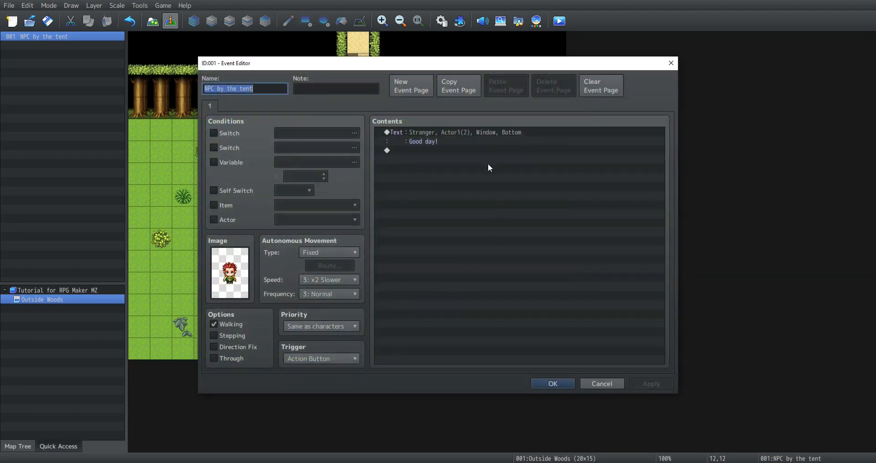
double_click(421, 150)
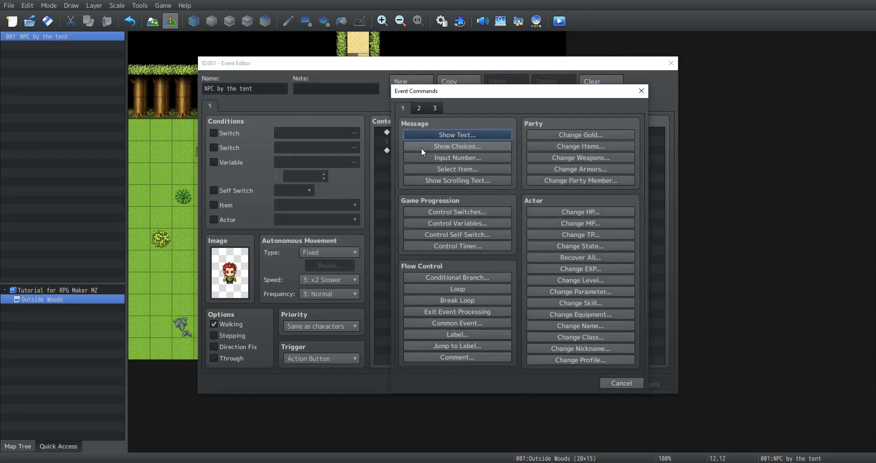
click(432, 133)
double_click(413, 226)
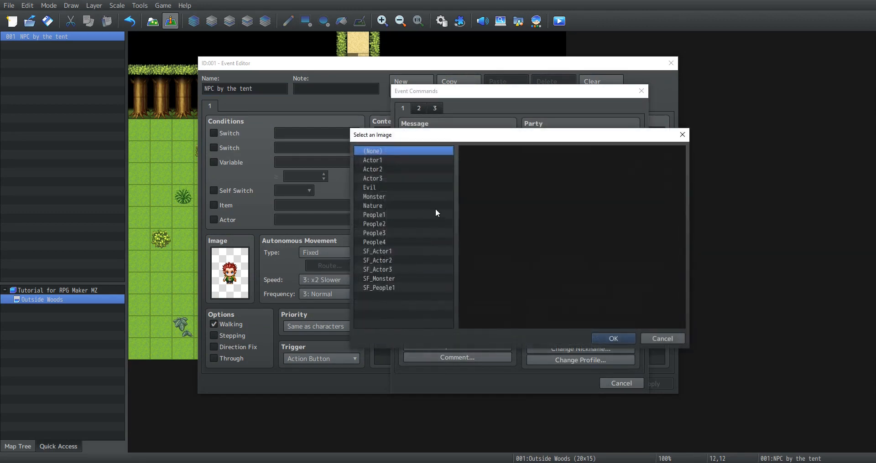
click(410, 161)
click(606, 339)
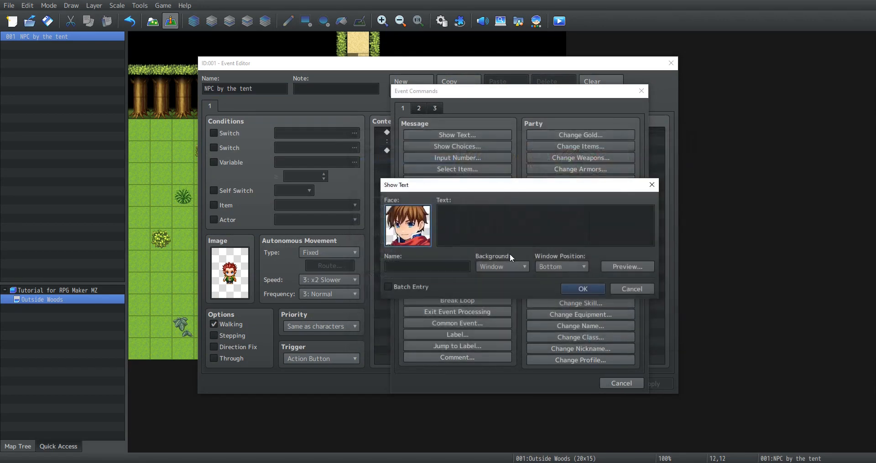
- Set the second message's speaker name to "Reid" and its text to "Good day to you!", and confirm it
click(458, 268)
text(Reid)
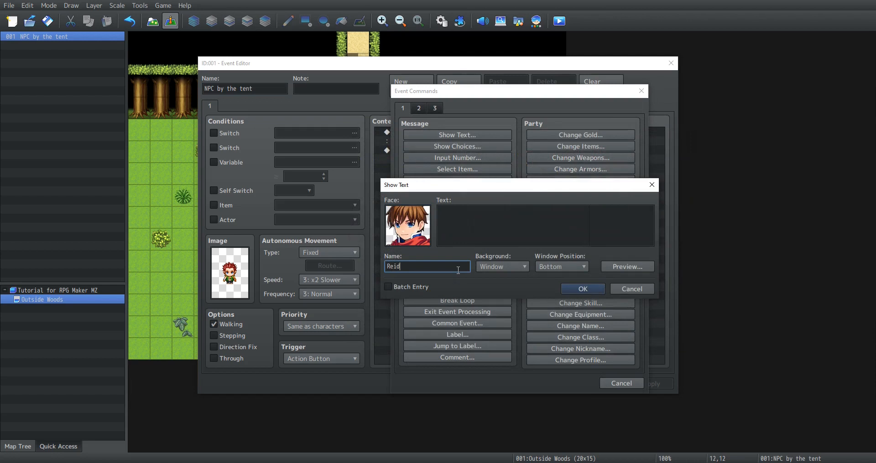
click(516, 236)
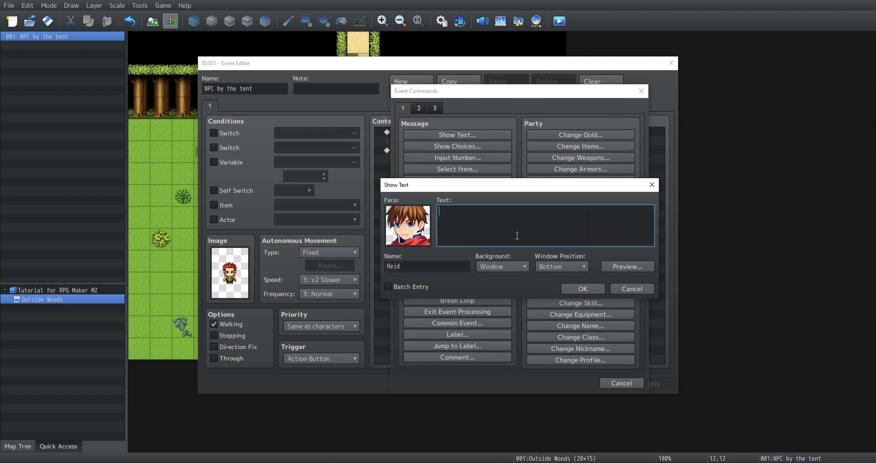
text(Good day yo you)
key(BackSpace)
key(BackSpace)
key(BackSpace)
key(BackSpace)
key(BackSpace)
key(BackSpace)
text(to you!)
click(582, 289)
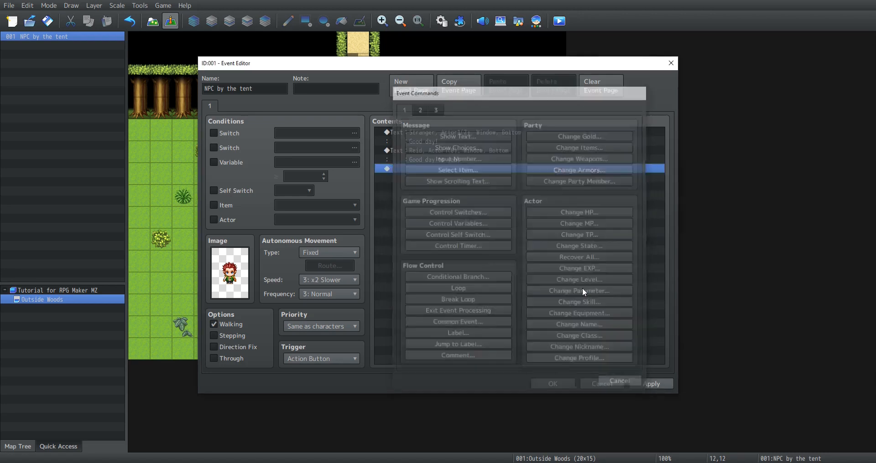
- Copy the Stranger's "Good day!" message and paste it after Reid's reply
click(452, 132)
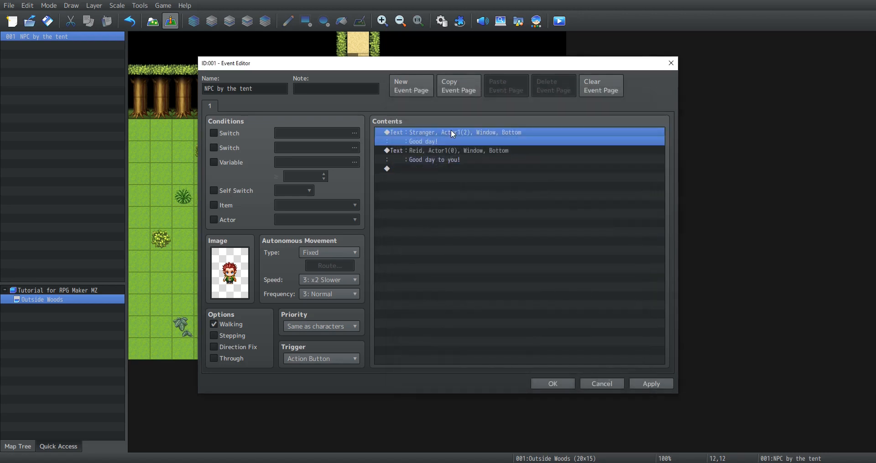
right_click(439, 140)
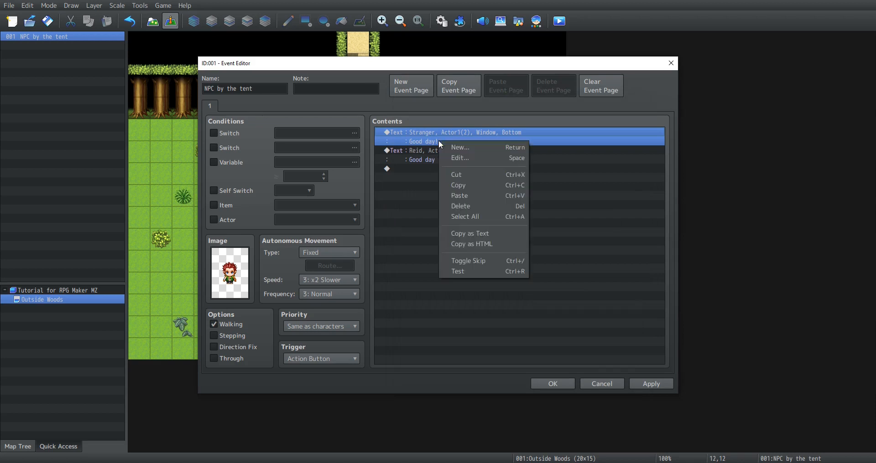
click(478, 185)
click(384, 168)
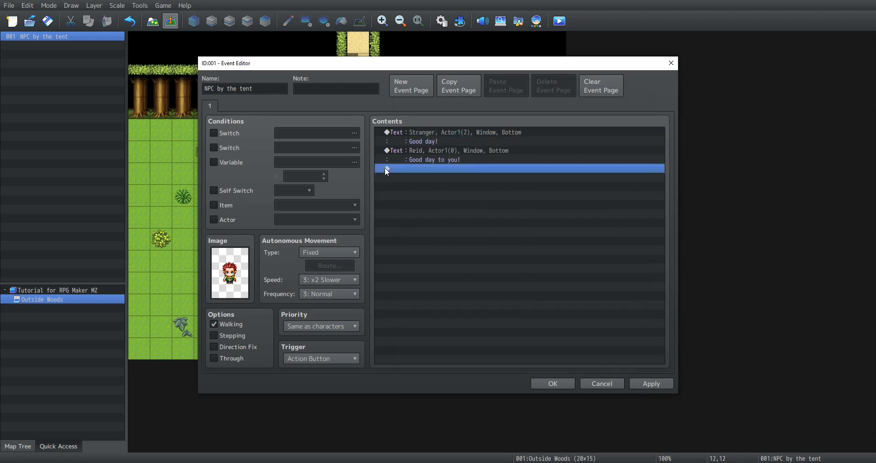
right_click(384, 168)
click(454, 225)
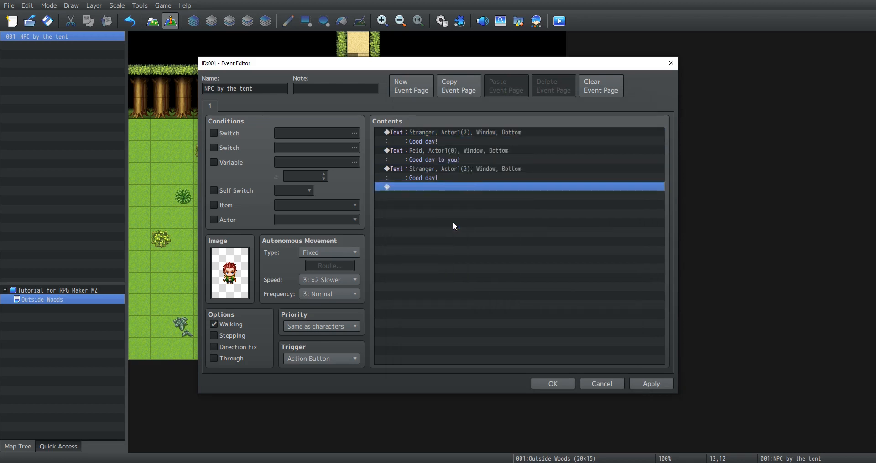
- Replace the copied Stranger message with "I'm Marcus, my little sister has been kidnapped by the forest monsters, can you help me?" and apply the event
double_click(462, 170)
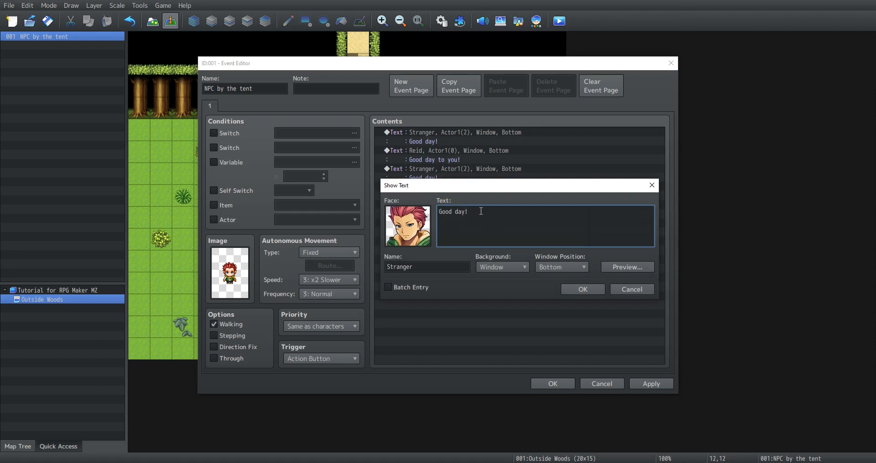
drag(479, 212, 438, 212)
text(I'0m)
text( Mar)
text(cus)
text(, my li)
text(ttle sister )
text(has been)
text( kidnapped)
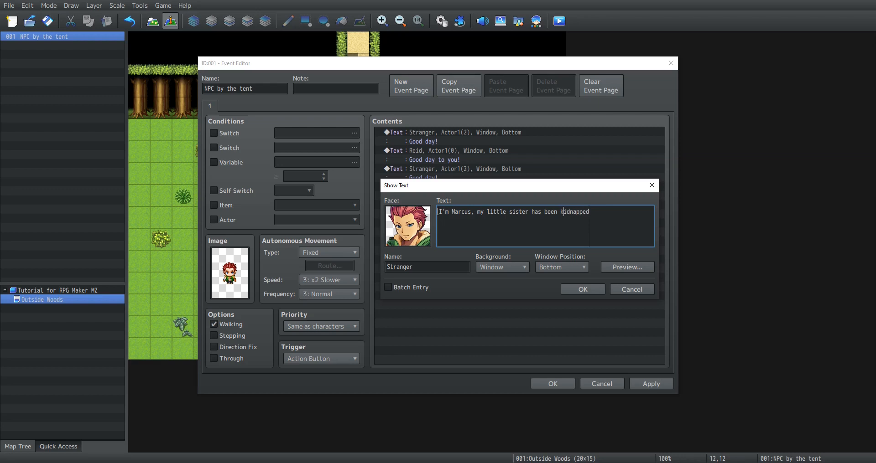
key(Return)
key(BackSpace)
text(kidnapped)
text( by the)
text( forest mo)
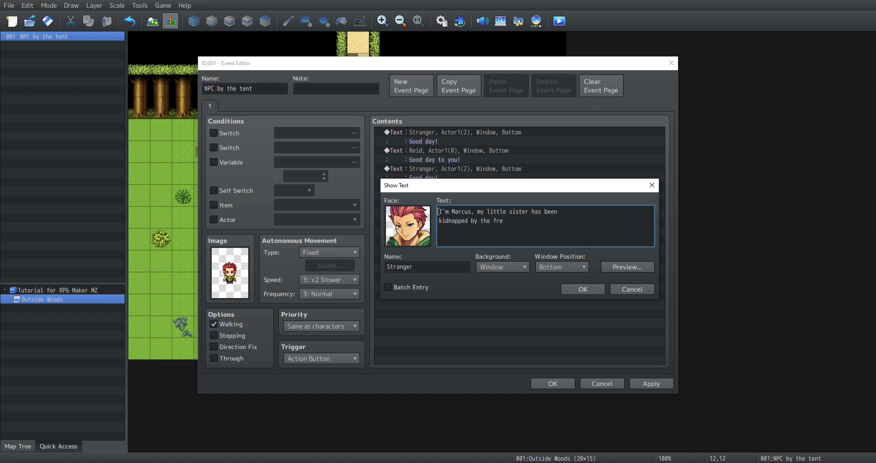
text(nsters, can)
key(Return)
text(you help me?)
click(588, 289)
click(663, 383)
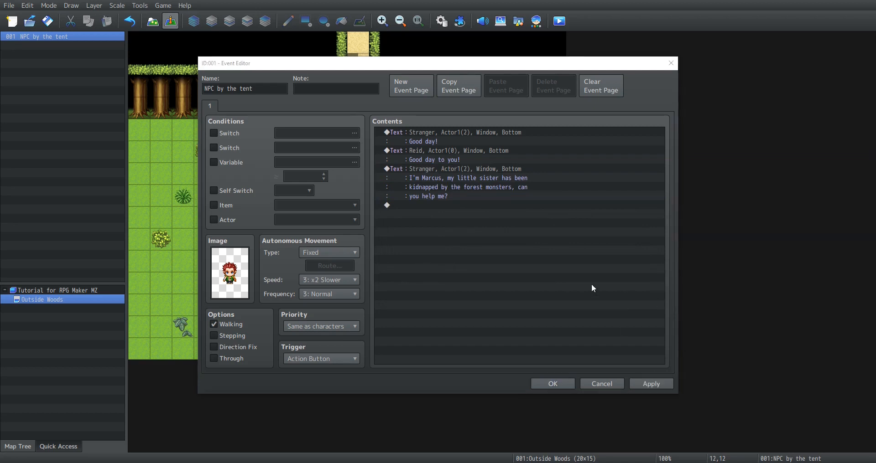
- Add a Show Choices command with the options Yes and No after the Stranger's plea for help, and apply the event
double_click(432, 206)
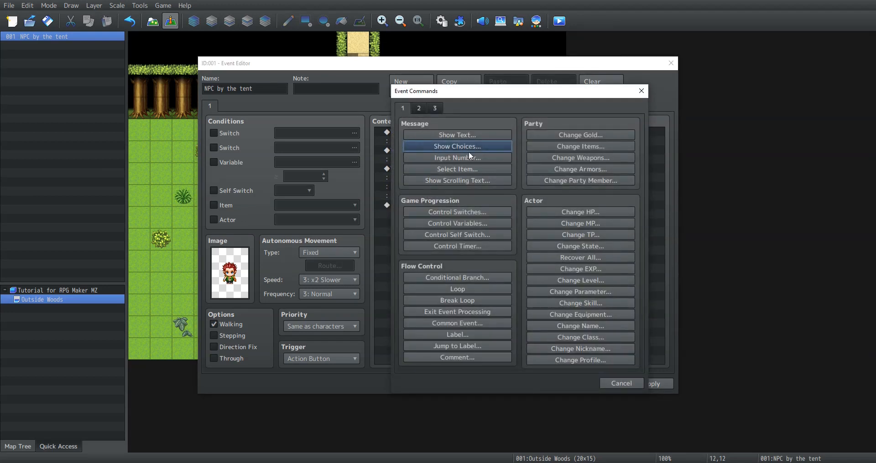
click(459, 147)
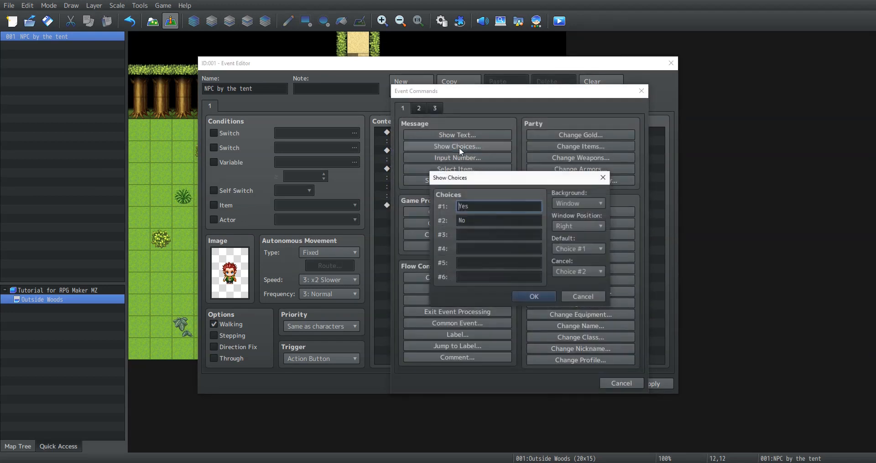
click(517, 296)
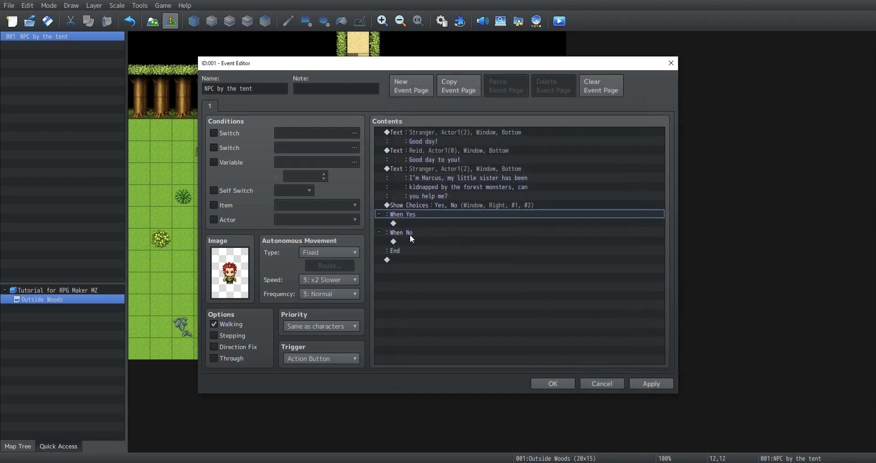
click(421, 223)
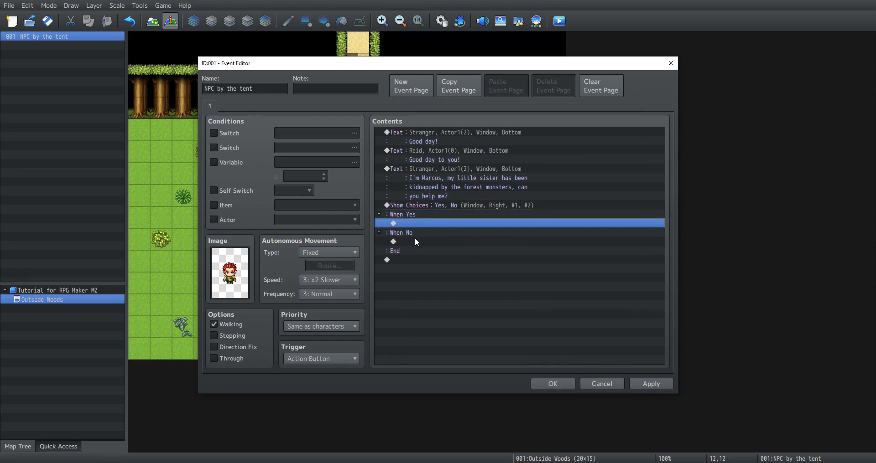
click(414, 238)
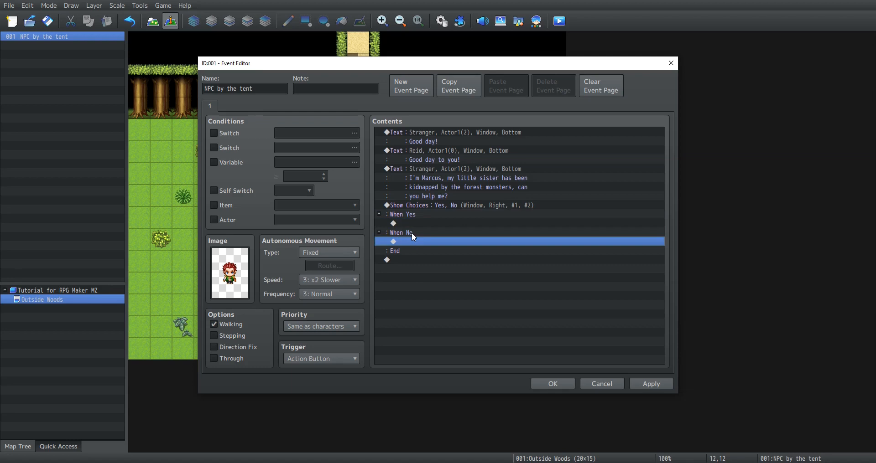
click(394, 261)
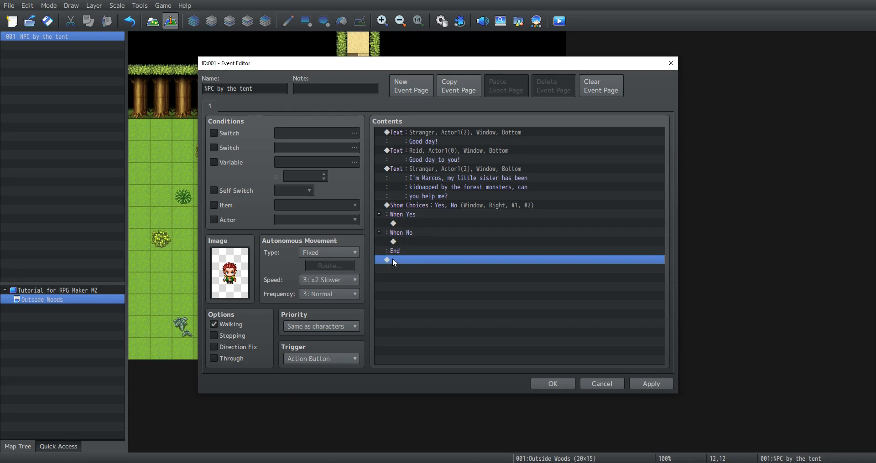
click(632, 382)
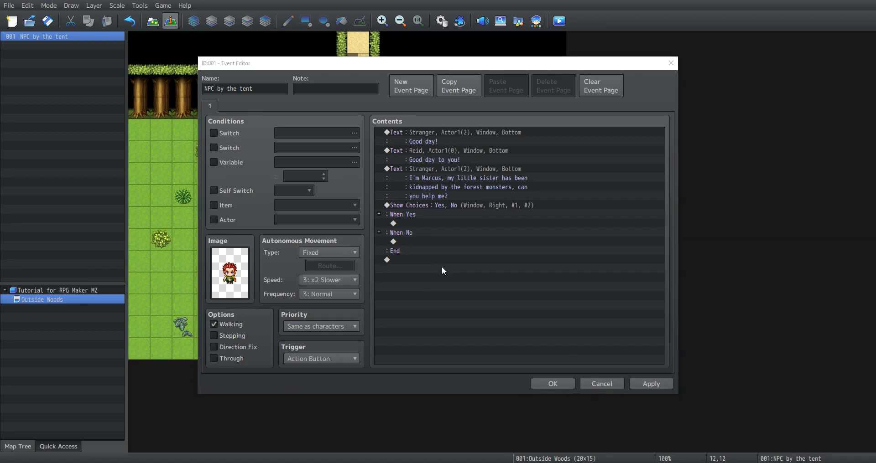
- Copy the Stranger's message about his kidnapped sister into the When Yes branch
click(444, 169)
click(419, 224)
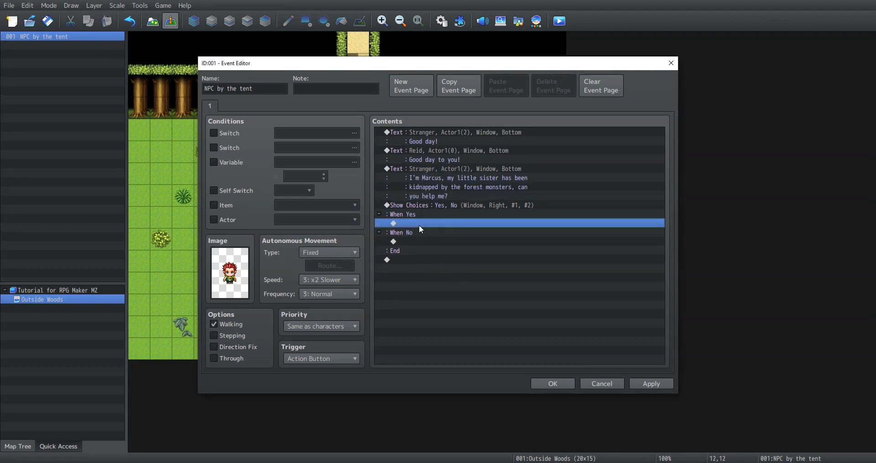
key(ctrl+v)
- Change the speaker name of the When Yes message to "Marcus"
double_click(432, 224)
click(438, 268)
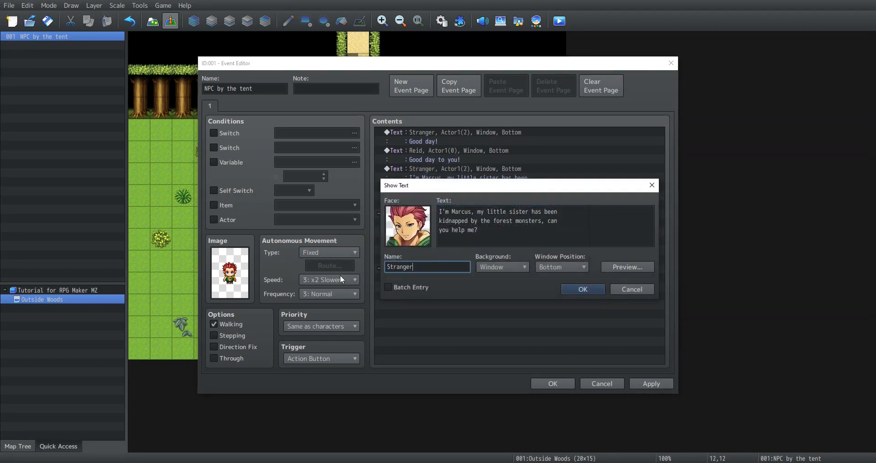
key(BackSpace)
key(BackSpace)
key(BackSpace)
key(BackSpace)
key(BackSpace)
key(BackSpace)
key(BackSpace)
key(BackSpace)
text(Marcus)
- Replace the When Yes text with "Thank you so much! Please hurry, they have brought her in the forest up north!" on three lines
key(shift+Tab)
text(Thank)
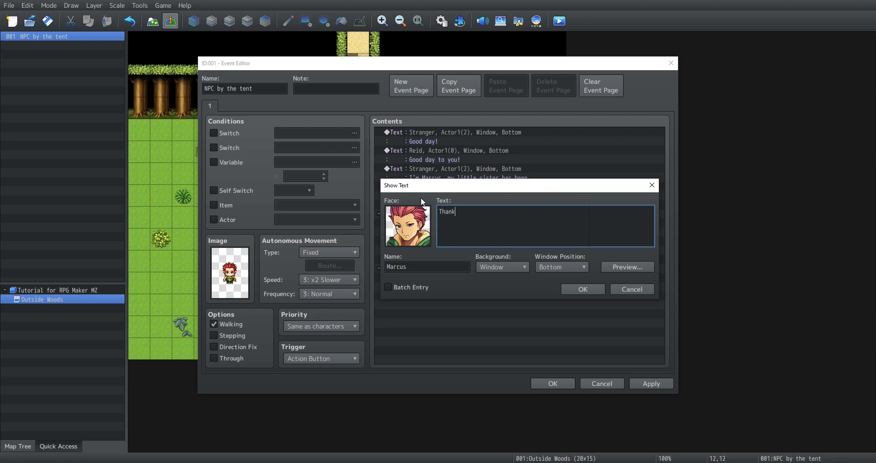
text( you so much!)
key(Return)
text(Please hurry, they ha)
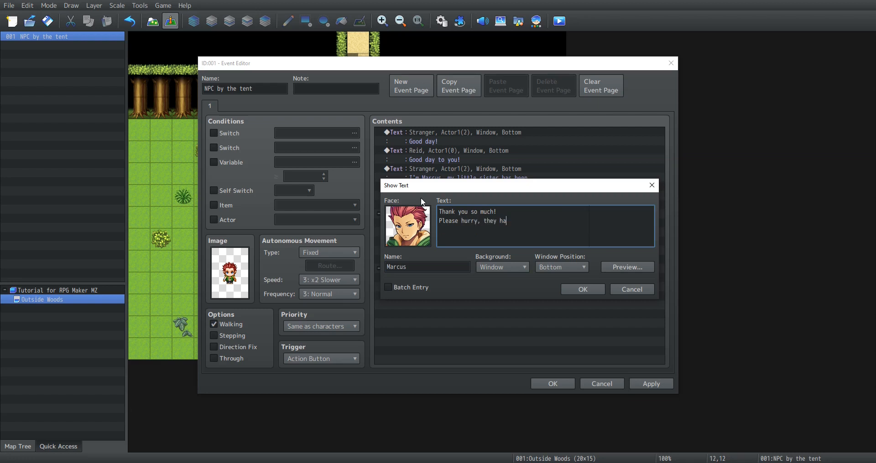
text(ve brought her)
key(Return)
text(in the forest up no)
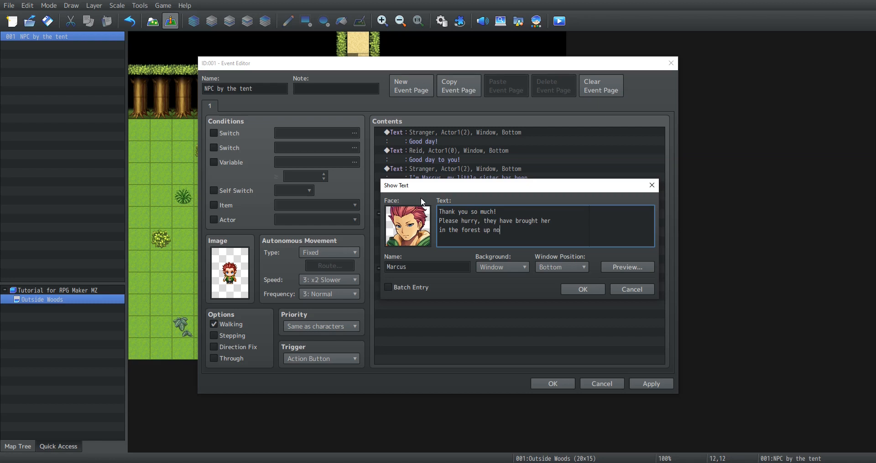
text(rth!)
click(575, 290)
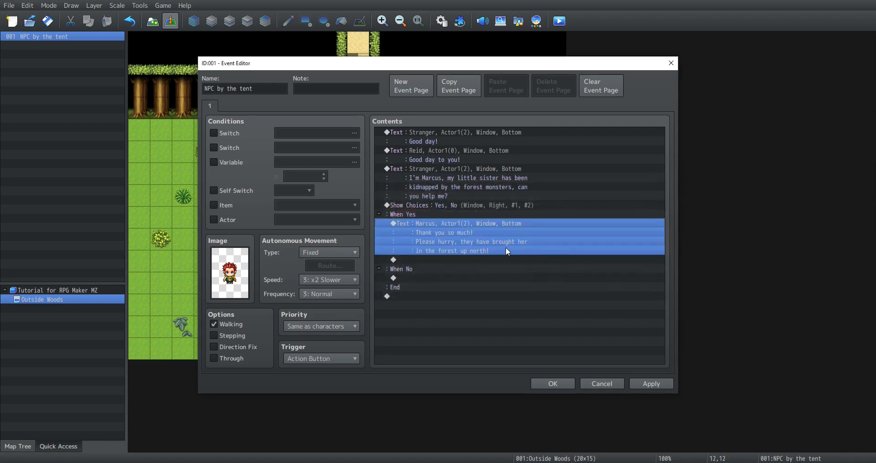
- Copy Marcus's message into the When No branch, replace its text with "Oh please, please help me!" and "I'm desperate!" on two lines, and save the event
click(450, 277)
key(ctrl+v)
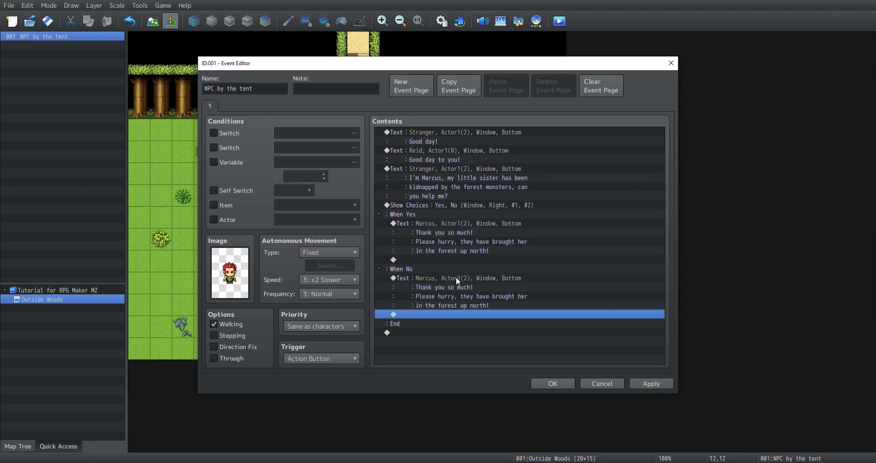
double_click(456, 278)
key(ctrl+a)
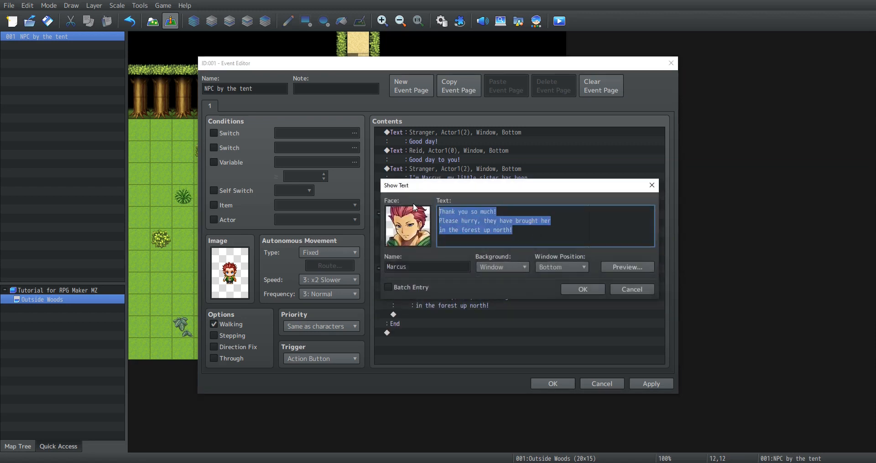
text(Oh pleas)
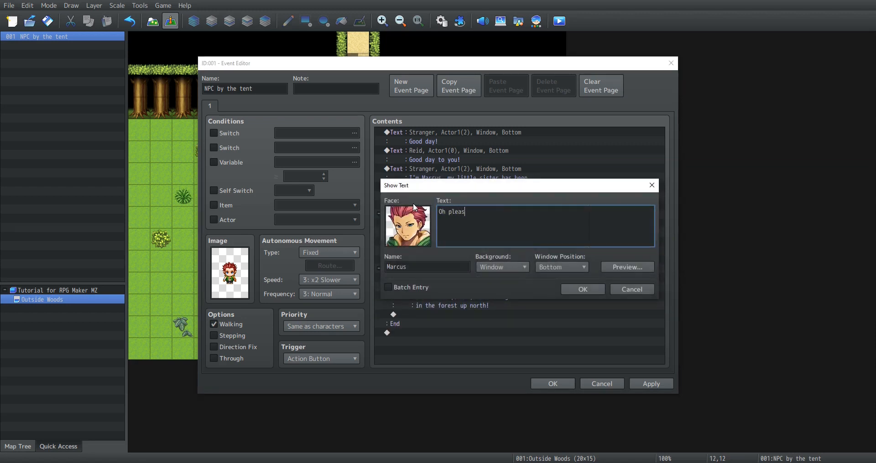
text(e, please help me!)
key(Return)
text(I'm desperate!)
click(583, 290)
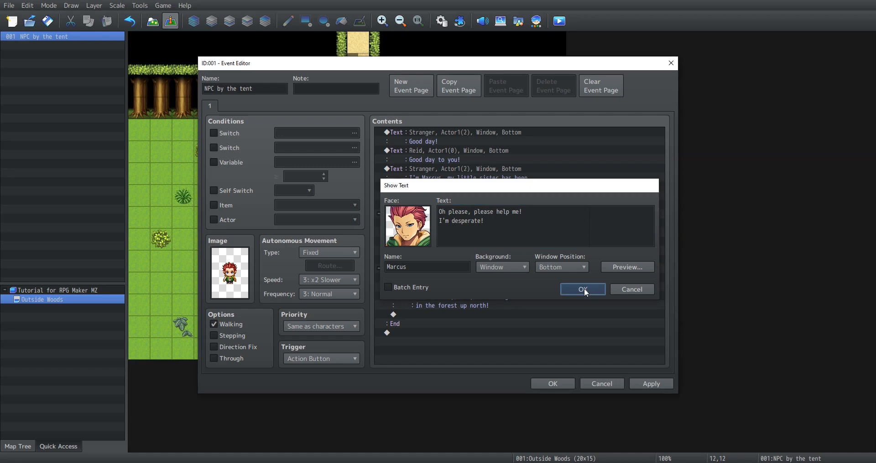
click(650, 385)
click(553, 385)
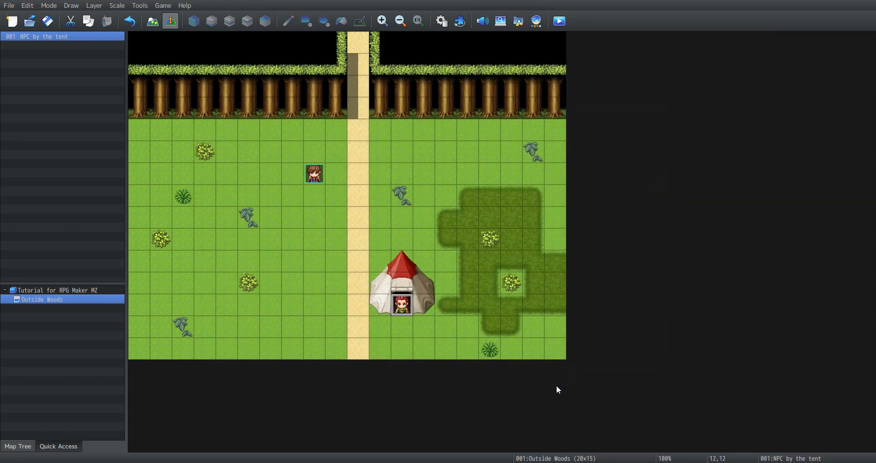
- Start a playtest with a new game and walk the party to the NPC by the tent
click(558, 21)
click(412, 244)
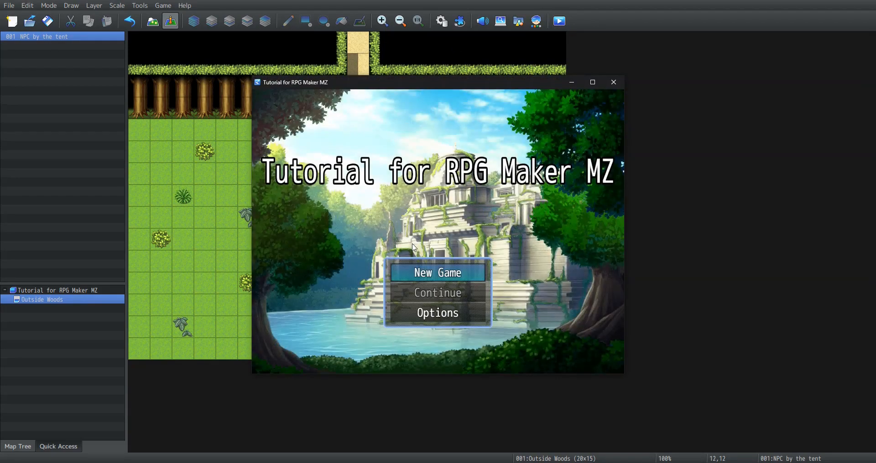
key(Return)
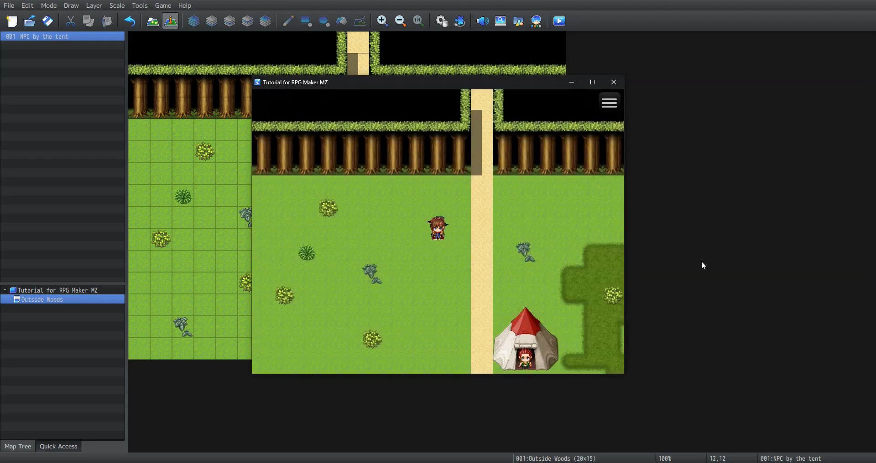
key(Down)
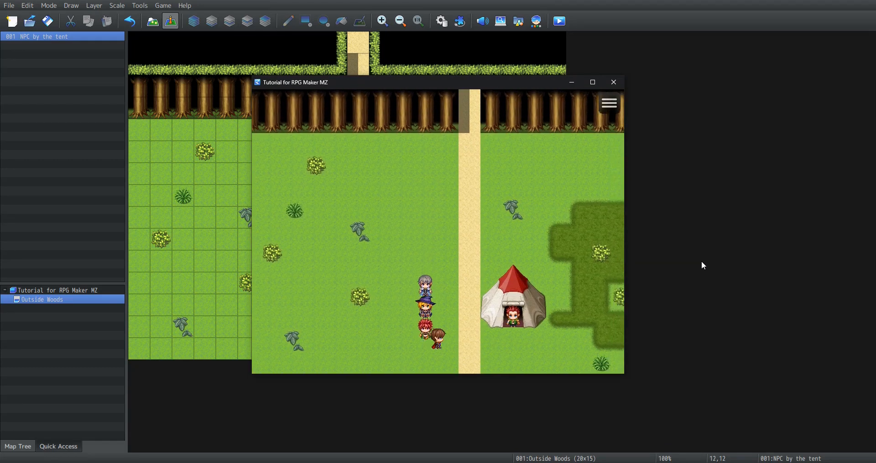
key(Right)
key(Up)
- Talk to the NPC in the playtest and answer Yes to his plea to check that branch's reply
key(Return)
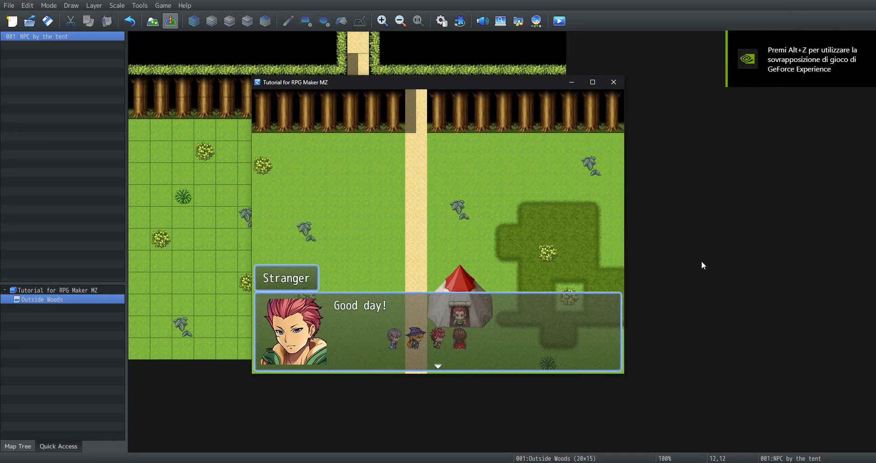
key(Return)
key(Return)
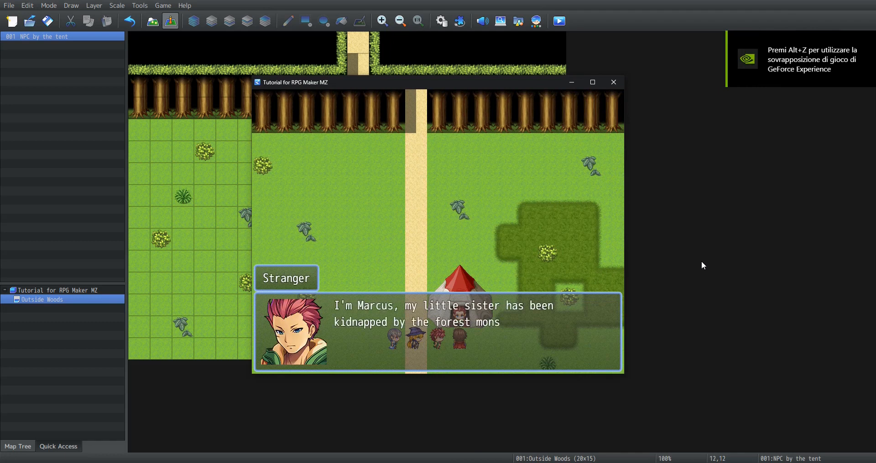
key(Return)
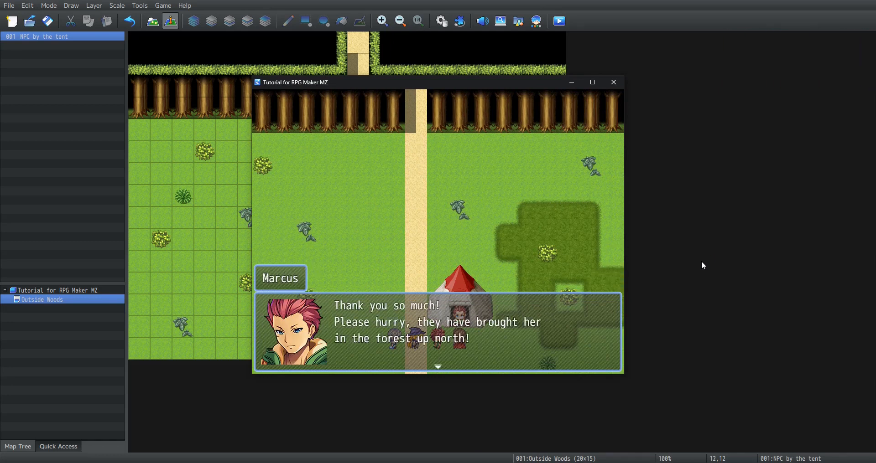
key(Return)
- Talk to the NPC again and answer No to check the reply of the refusal branch
key(Return)
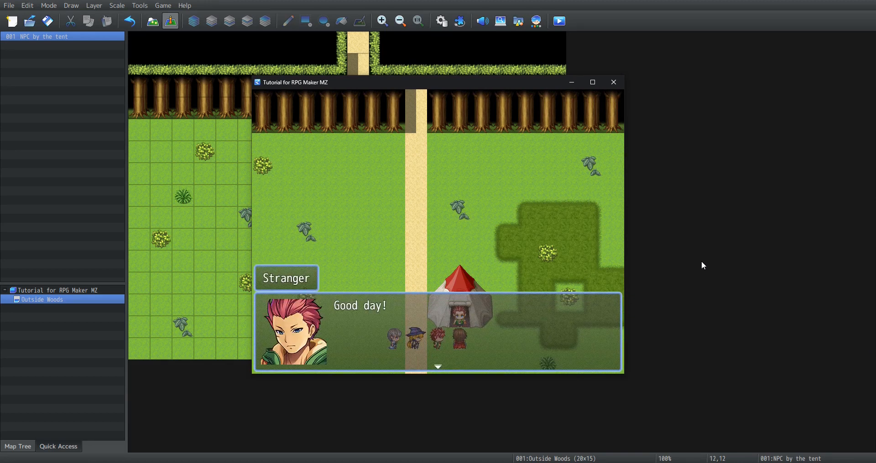
key(Return)
key(Return)
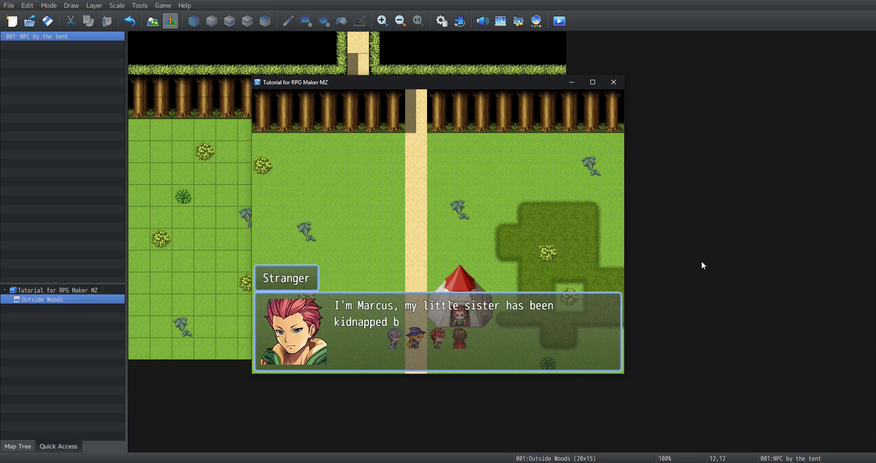
key(Down)
key(Return)
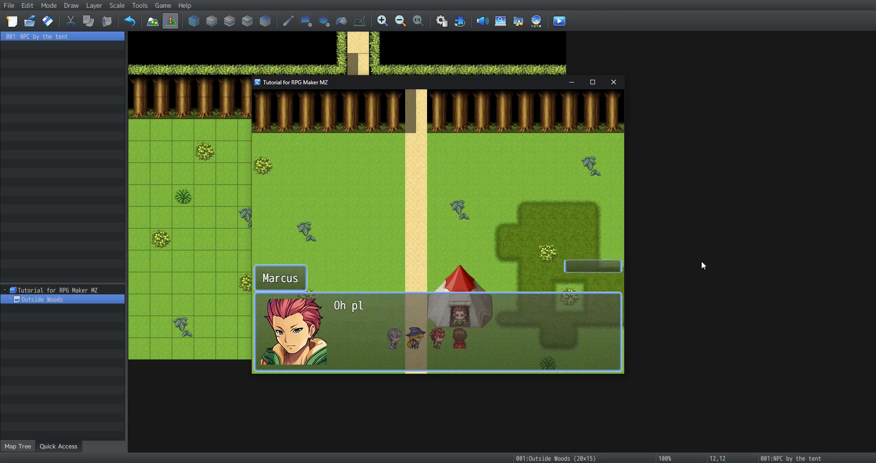
key(Return)
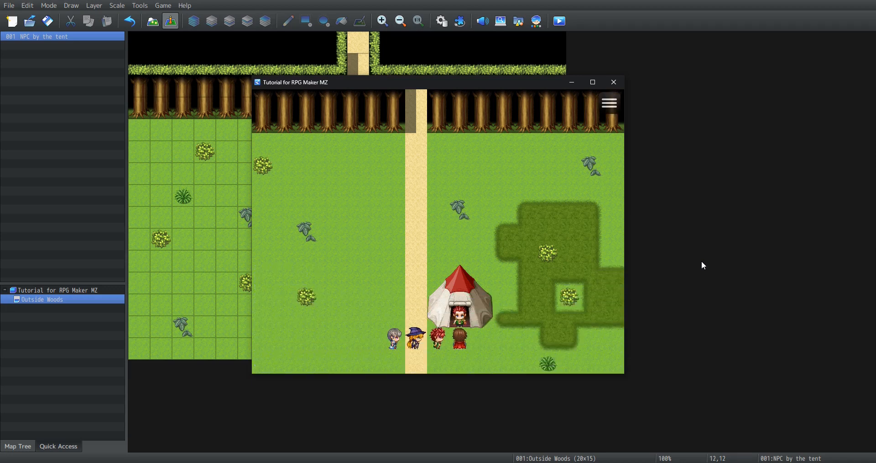
- Close the playtest and open the event of the NPC by the tent for editing
click(613, 82)
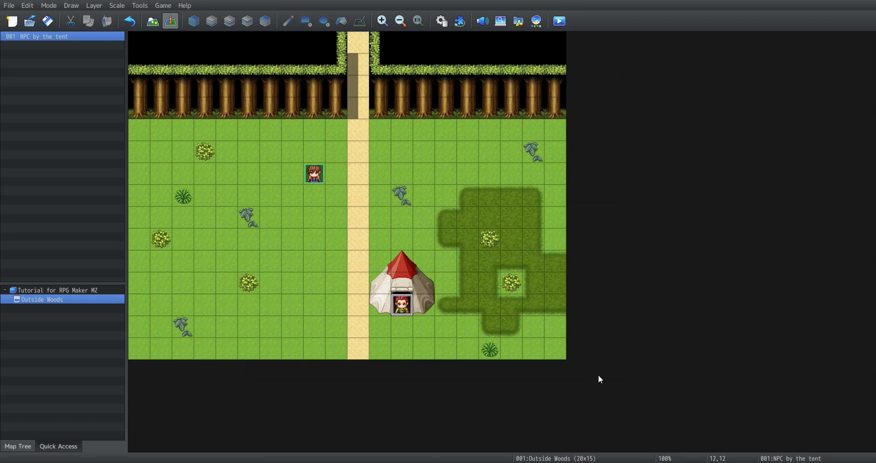
double_click(401, 310)
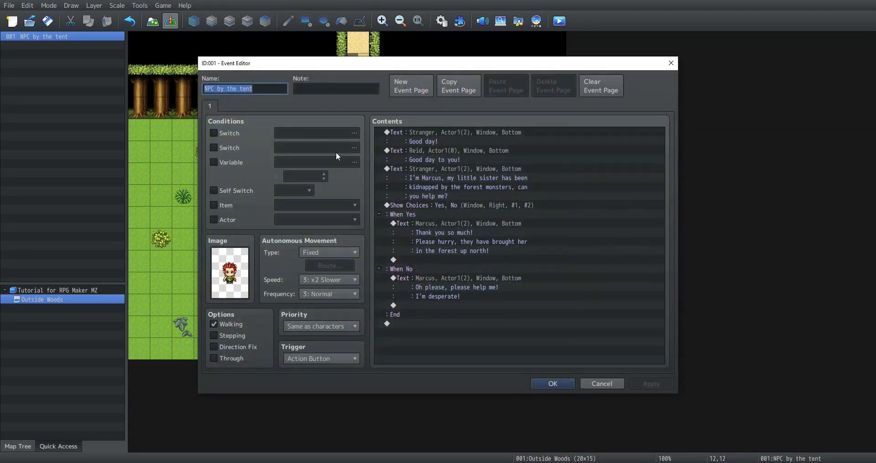
click(226, 132)
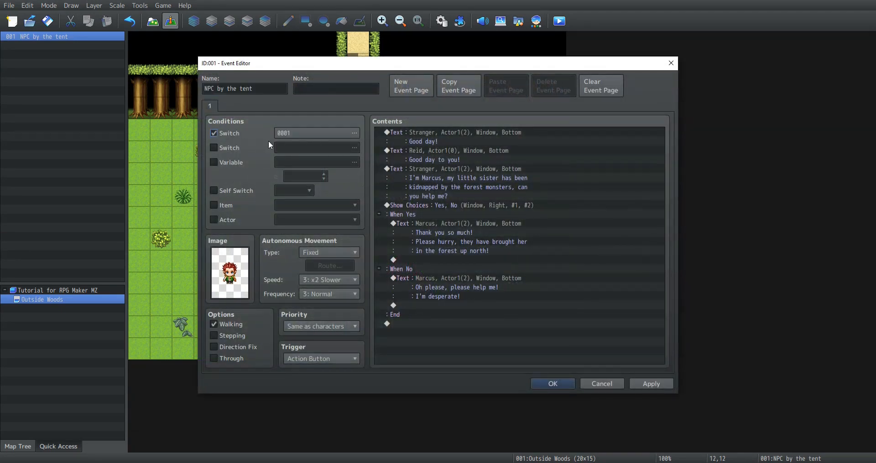
click(324, 136)
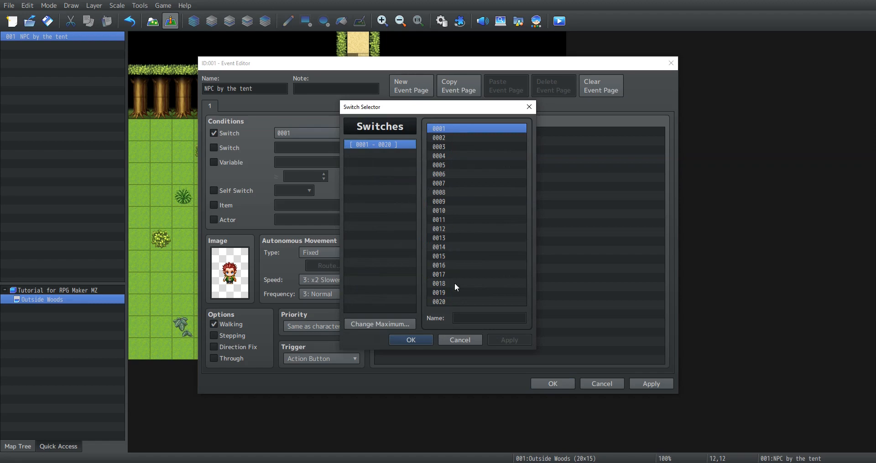
click(413, 338)
click(227, 135)
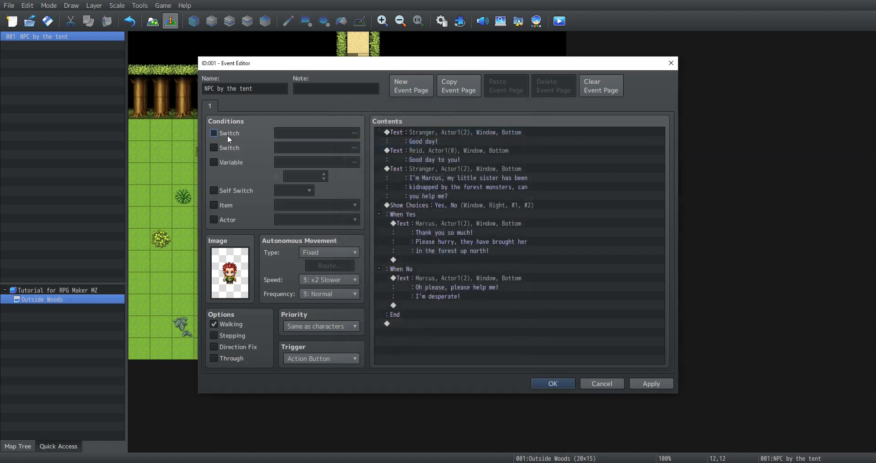
double_click(414, 325)
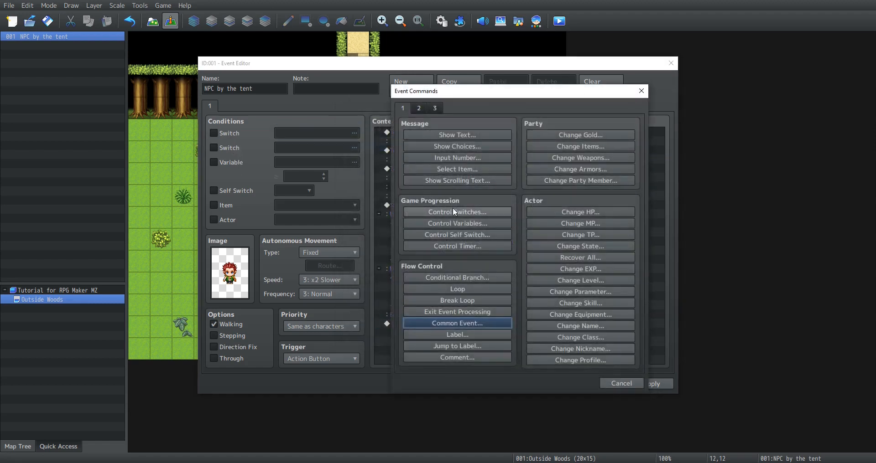
click(450, 212)
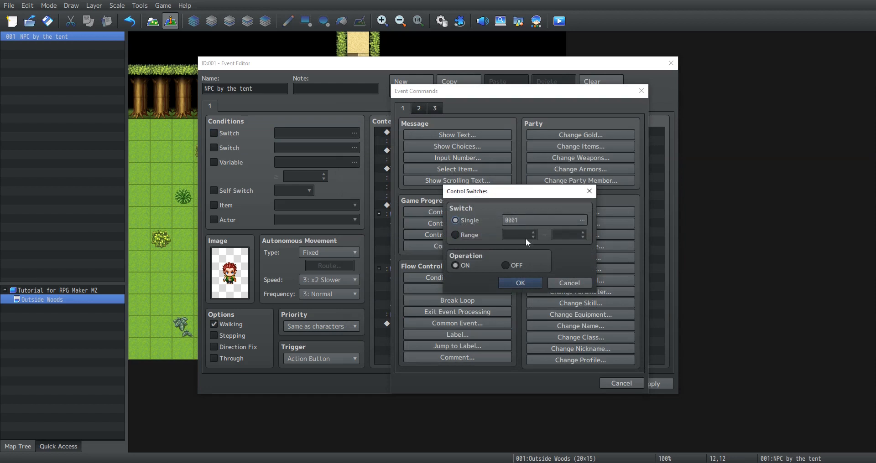
click(509, 263)
click(467, 266)
click(505, 267)
click(465, 266)
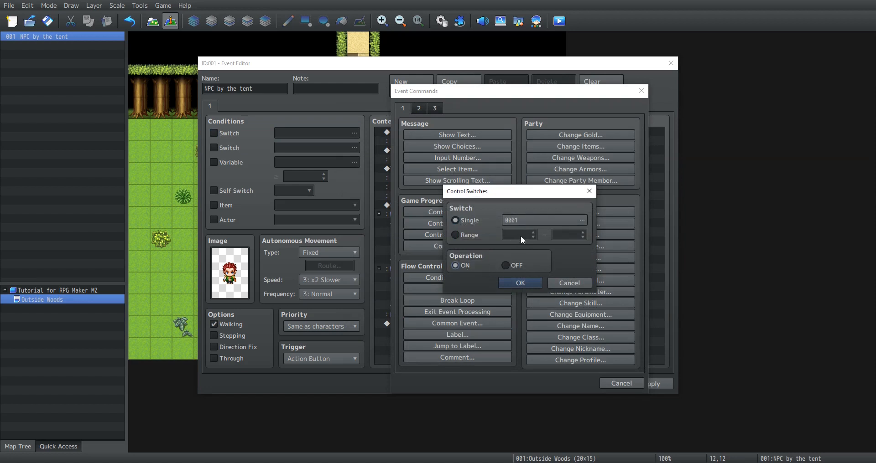
click(561, 281)
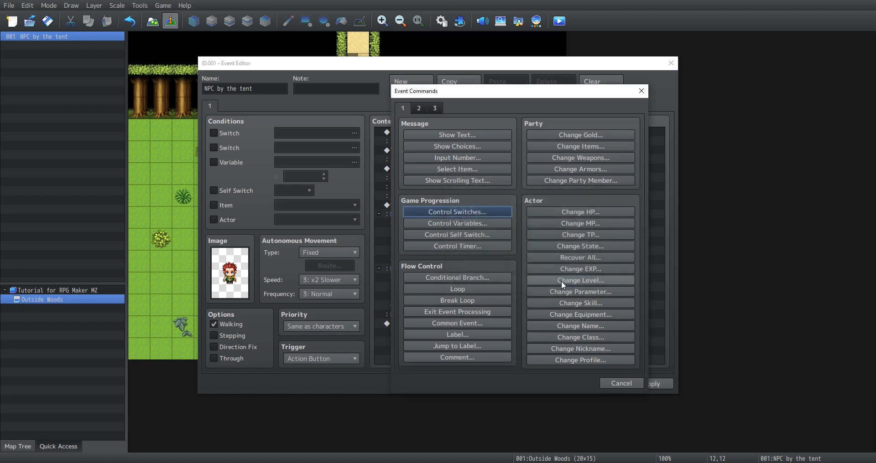
click(487, 236)
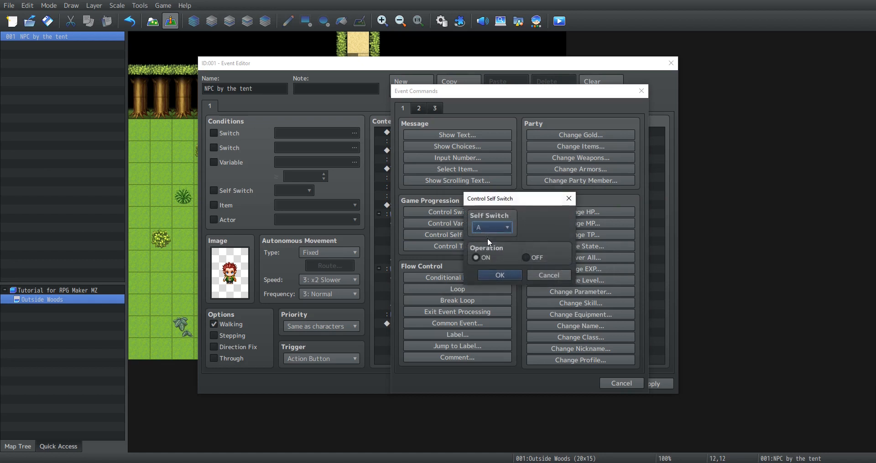
click(498, 225)
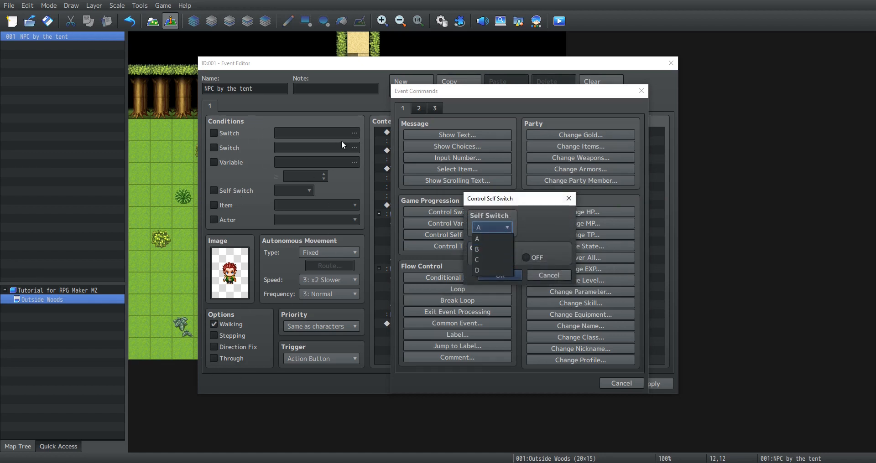
click(519, 229)
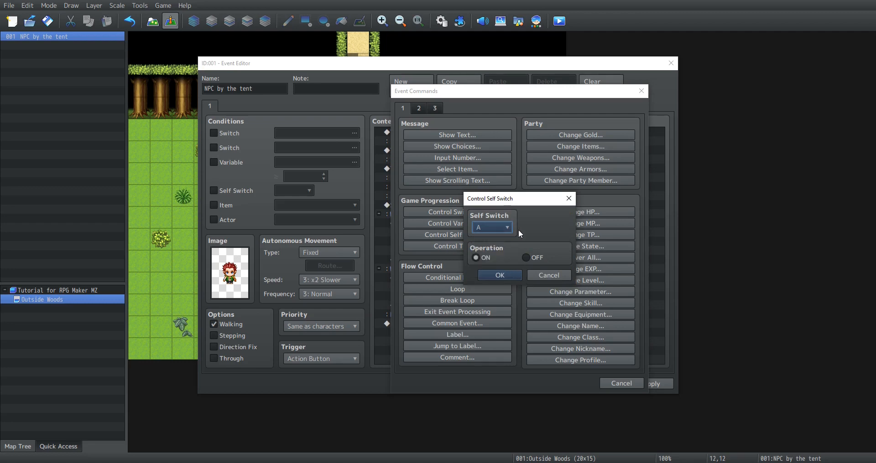
click(547, 275)
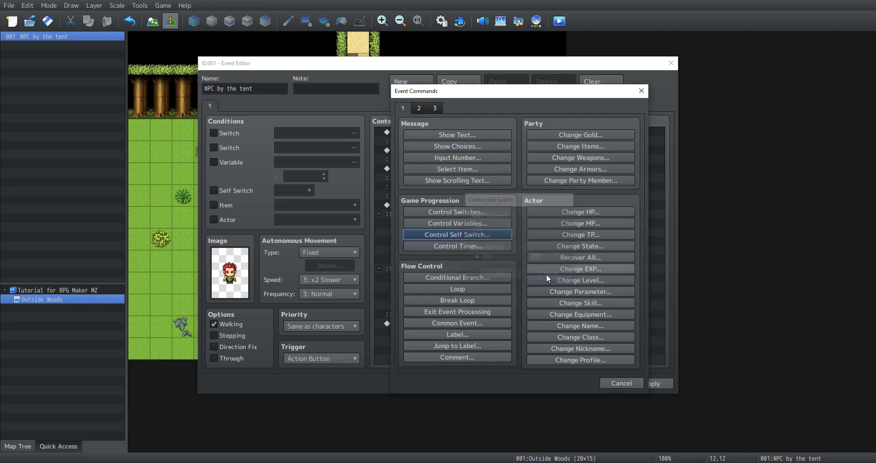
click(616, 386)
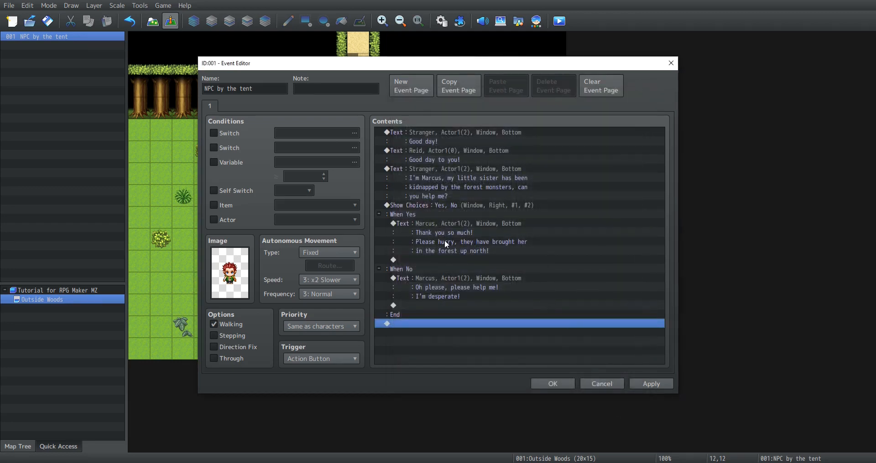
- Add a Control Self Switch command setting A to ON after Marcus's message in the When Yes branch
double_click(437, 260)
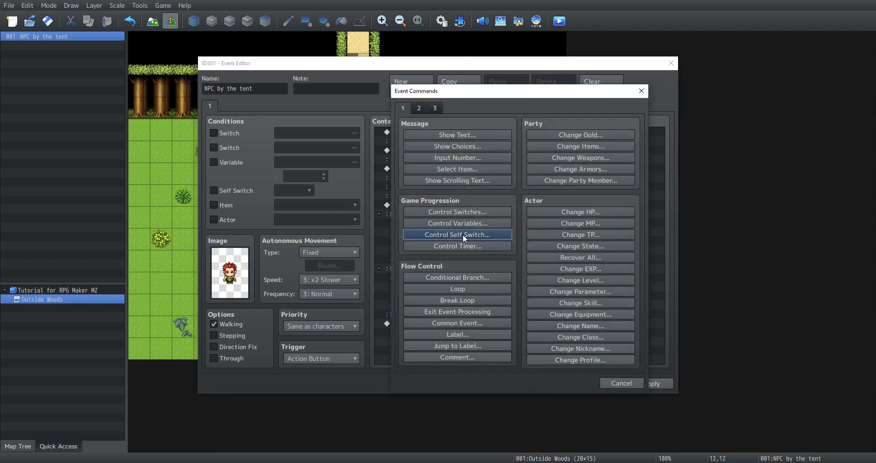
click(463, 234)
click(498, 277)
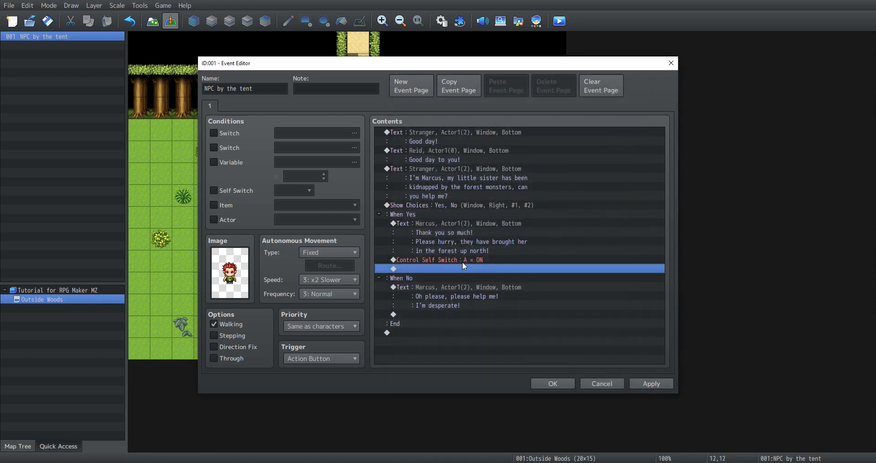
- Add a Control Self Switch command setting B to ON after the message in the When No branch, and apply the event
double_click(445, 313)
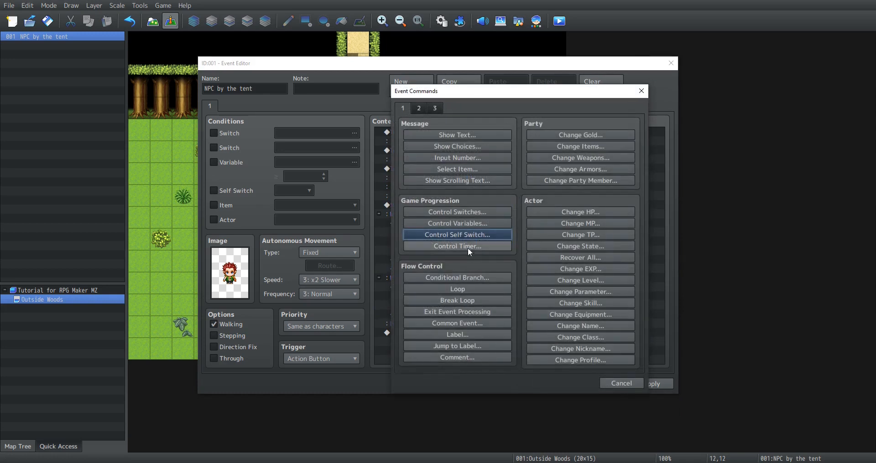
click(466, 238)
click(493, 228)
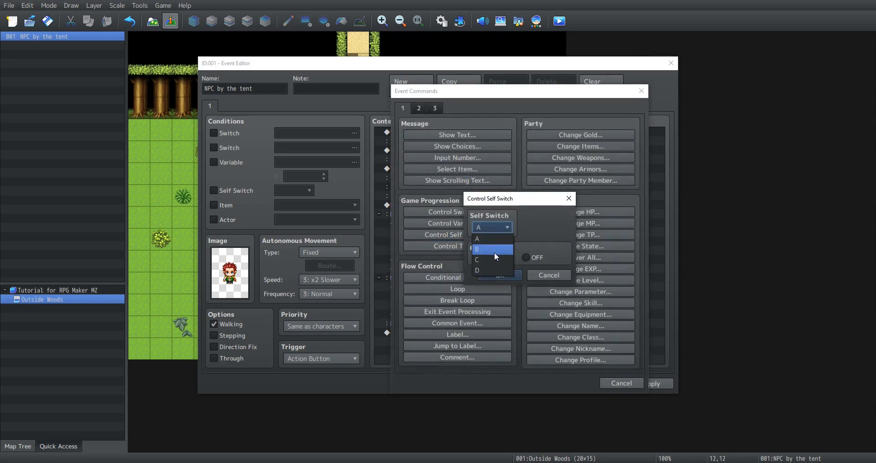
click(494, 252)
click(499, 274)
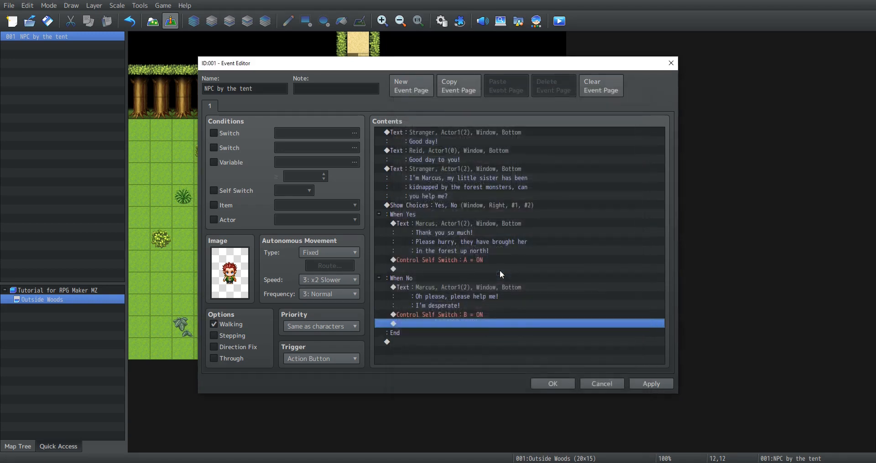
click(644, 383)
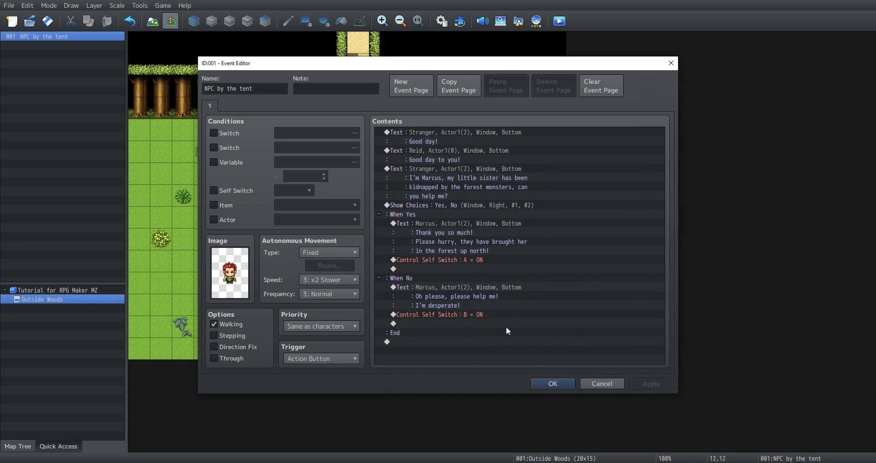
double_click(472, 321)
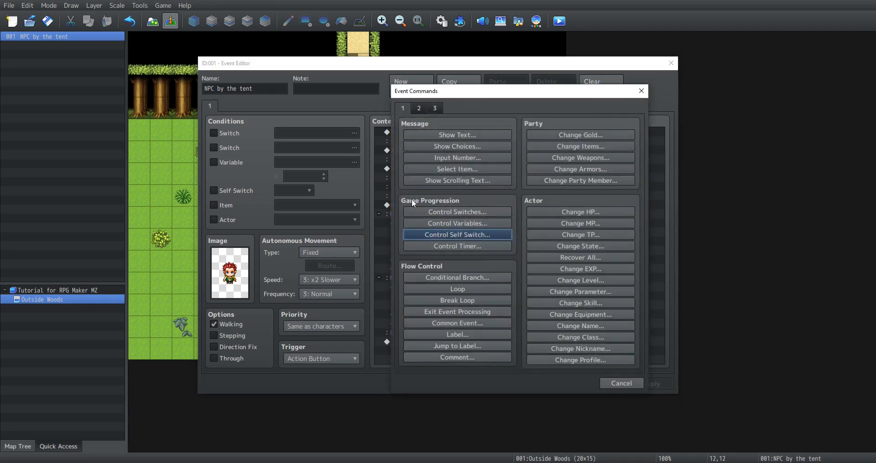
click(609, 383)
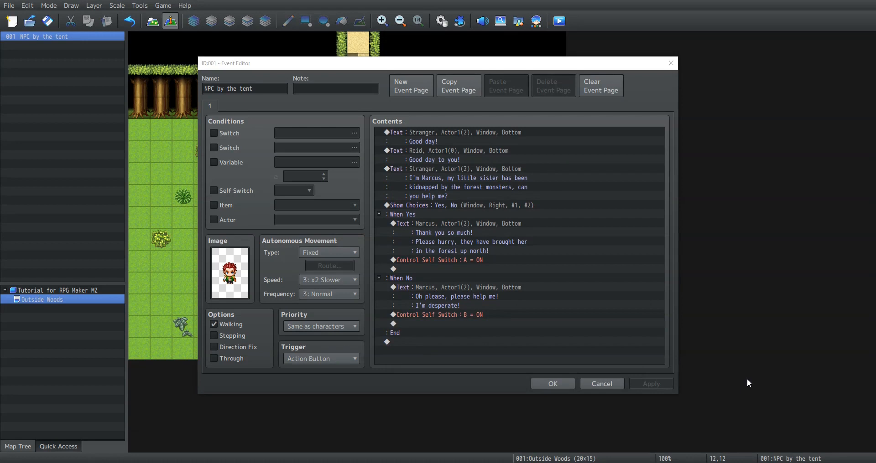
- Add a second event page and give it the red-haired character from Actor1 as its image
click(414, 82)
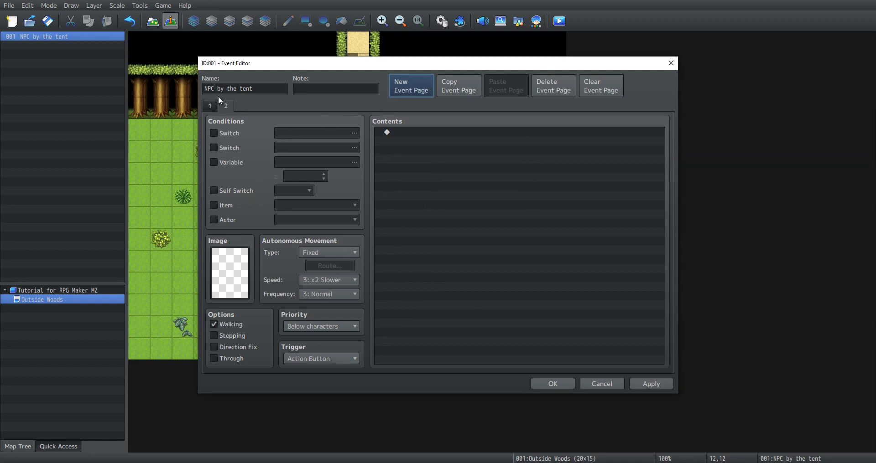
click(226, 107)
click(224, 107)
double_click(233, 271)
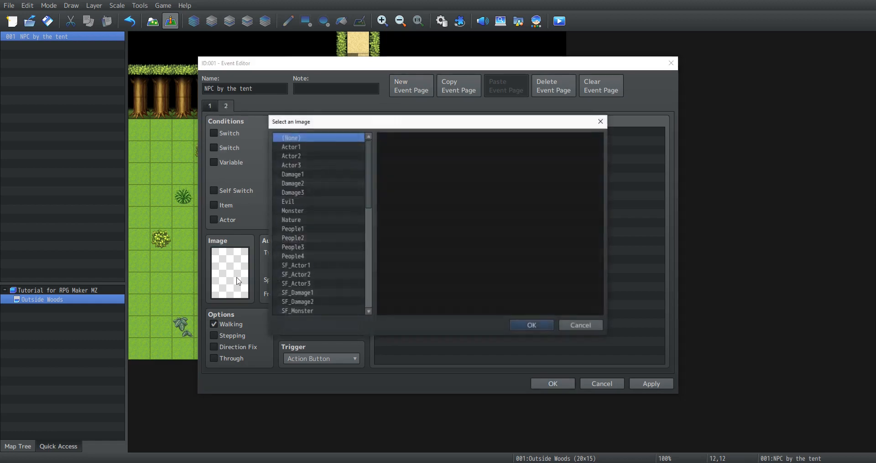
click(311, 147)
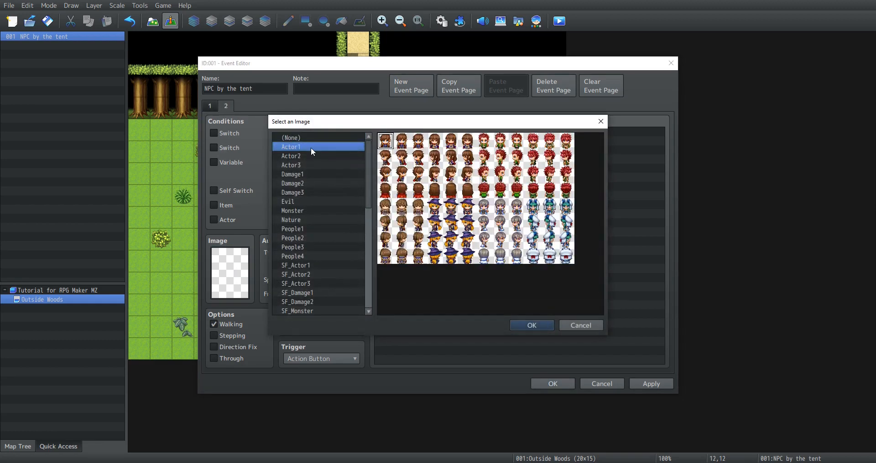
click(502, 147)
click(538, 326)
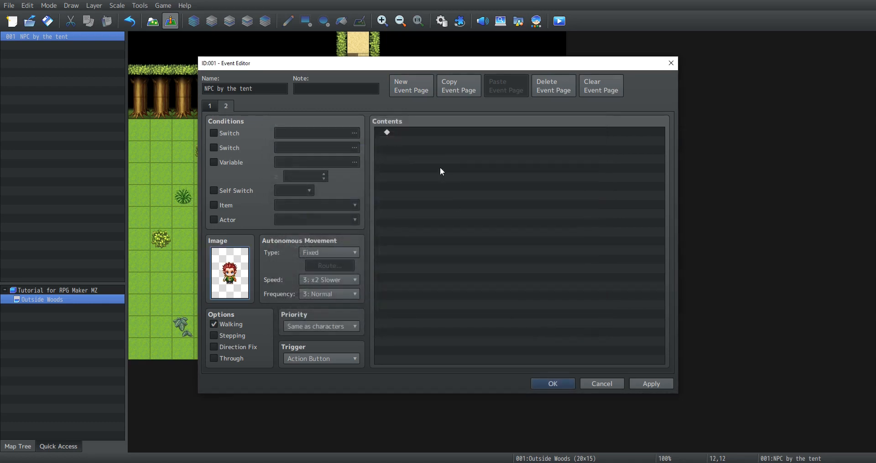
- Start a Show Text command on page 2 with the red-haired Actor1 face and the speaker name Marcus
double_click(428, 131)
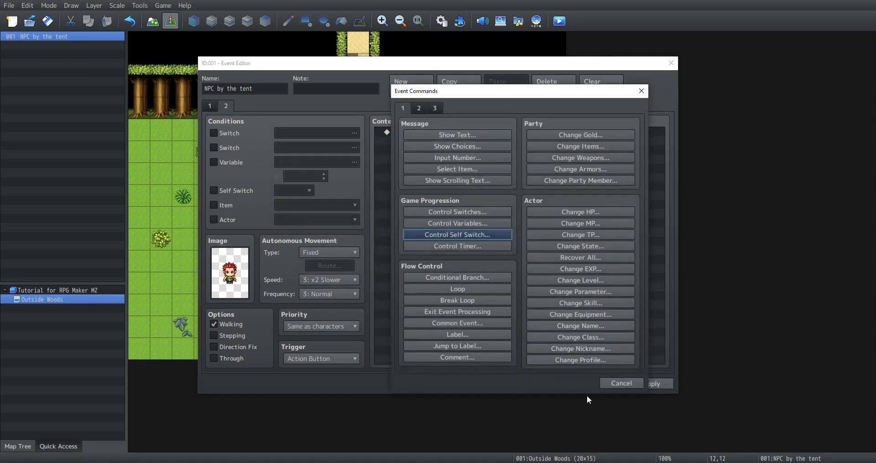
click(470, 135)
double_click(400, 238)
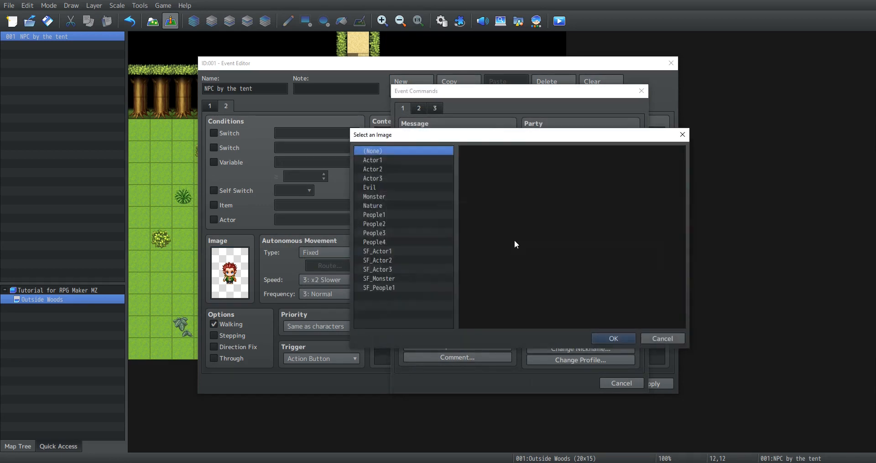
click(387, 161)
click(584, 176)
click(607, 337)
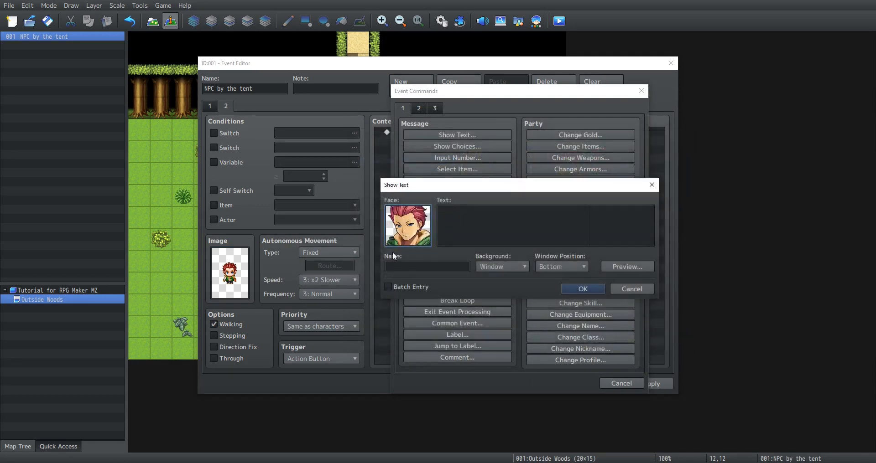
click(423, 266)
text(M)
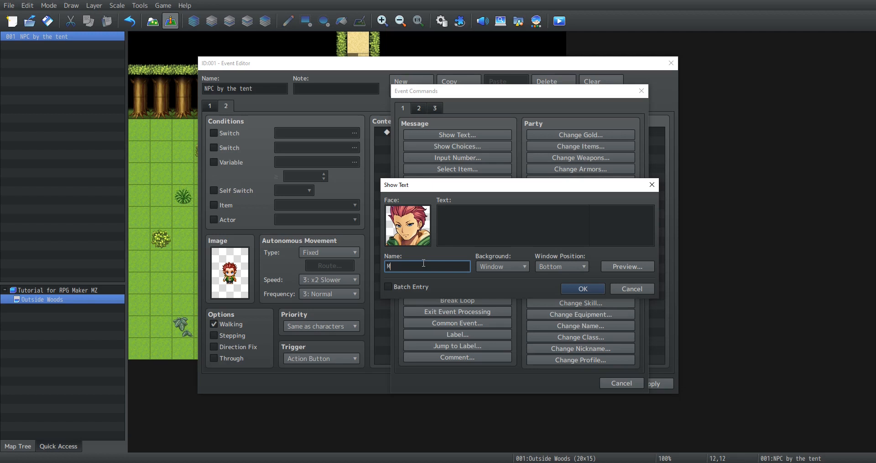
text(arcus)
- Write the message "You returned!" with "Have you decided to help me?" on the second line, and add it to the page
click(525, 217)
text(You return)
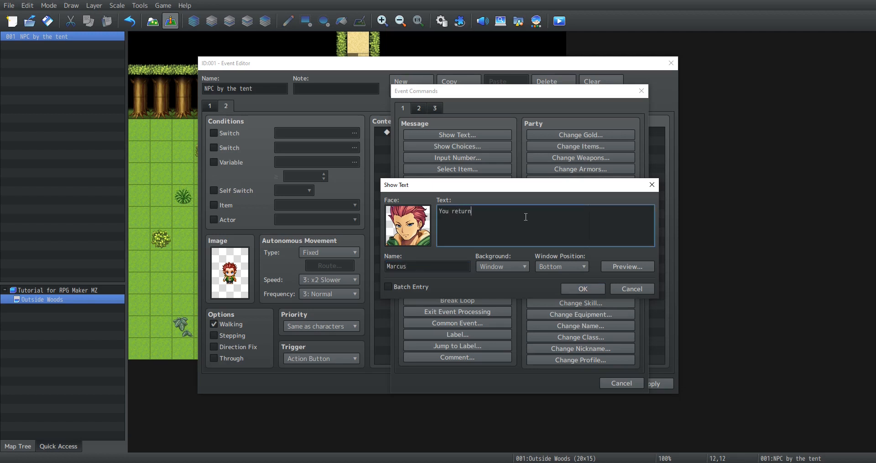
text(ed!)
key(Return)
text(Can)
key(BackSpace)
key(BackSpace)
key(BackSpace)
key(BackSpace)
text(Have you decided to help me?)
click(596, 289)
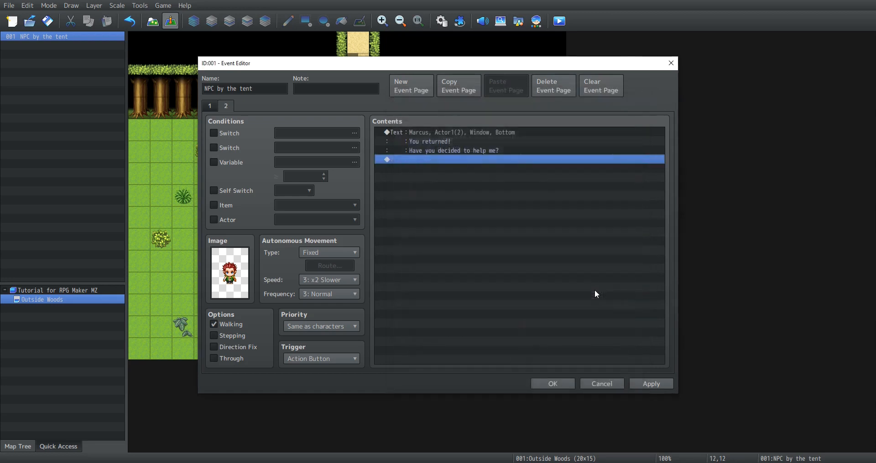
- Add a Show Choices command with the choices Yes and No below Marcus's message on page 2
double_click(467, 160)
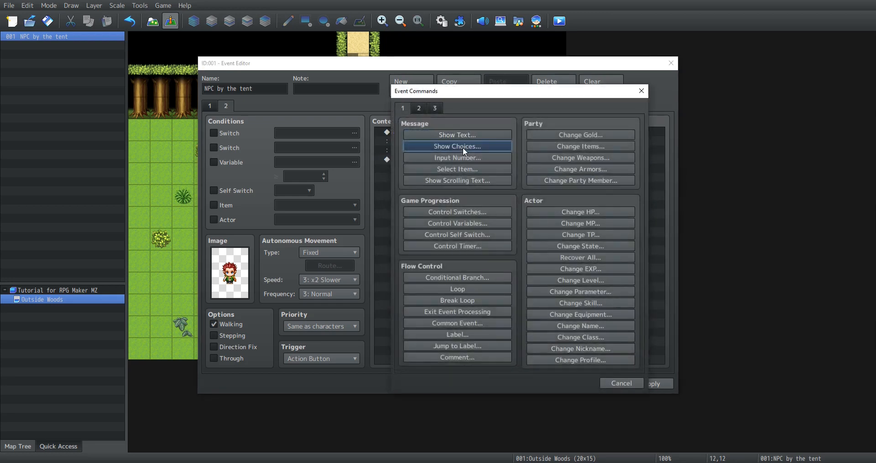
click(462, 146)
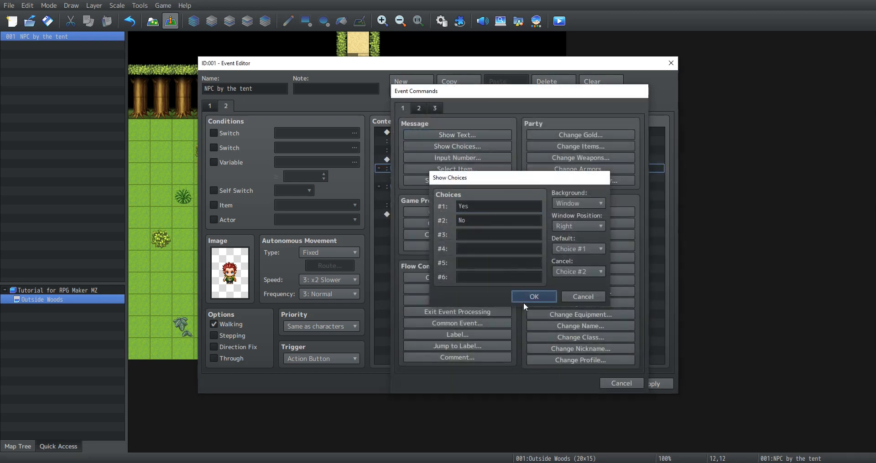
click(525, 298)
- Copy Marcus's opening message on page 2 into the empty When Yes branch
click(442, 179)
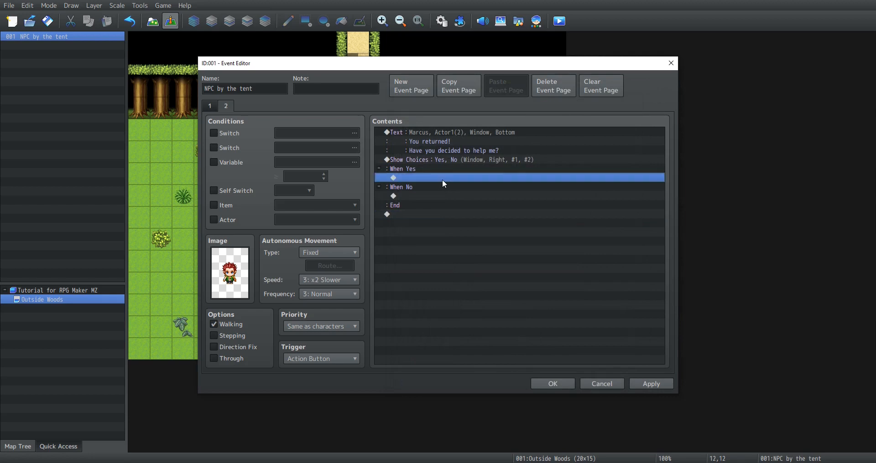
double_click(442, 179)
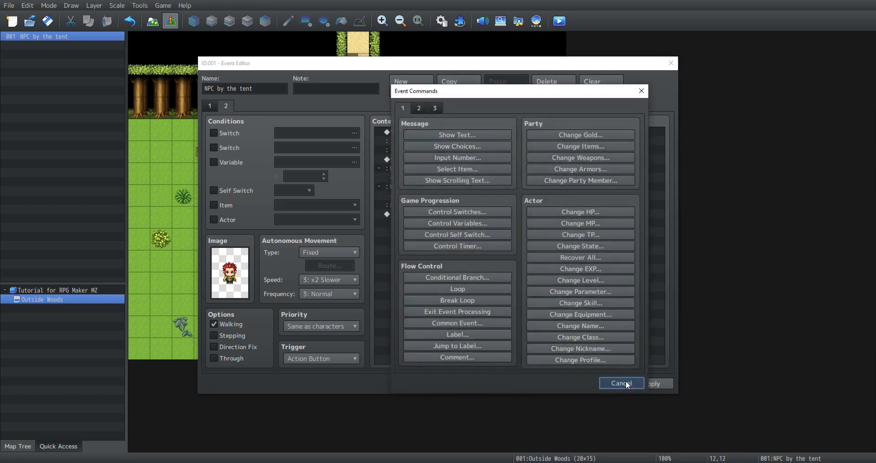
click(621, 383)
click(465, 142)
click(462, 133)
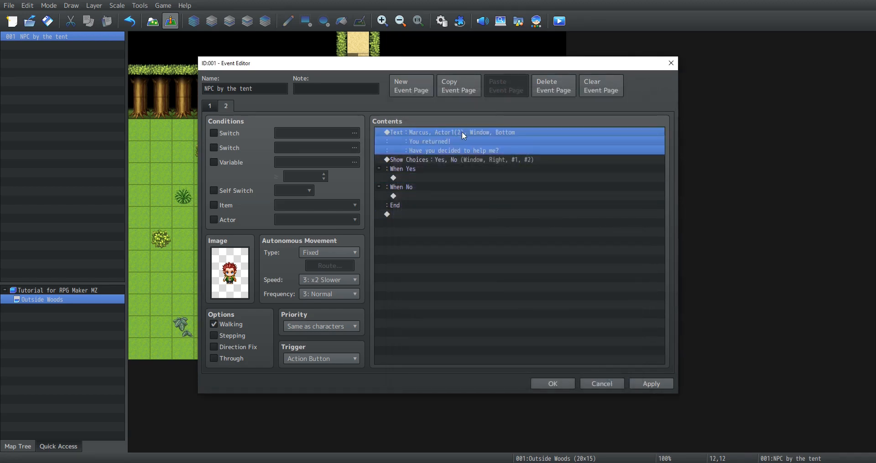
click(431, 179)
key(ctrl+v)
- Replace the When Yes message text with "Thank you!", "Please hurry, they brought her in the" and "forest up north!" on three lines
double_click(444, 180)
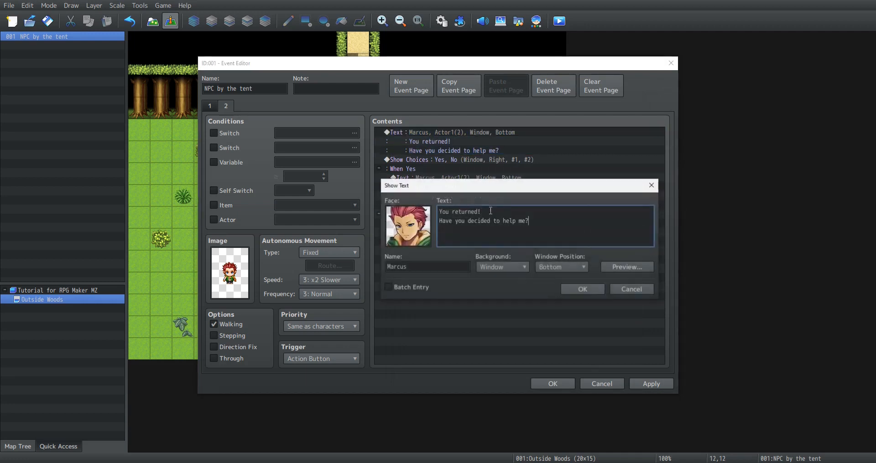
drag(529, 221, 377, 193)
text(Thnk you)
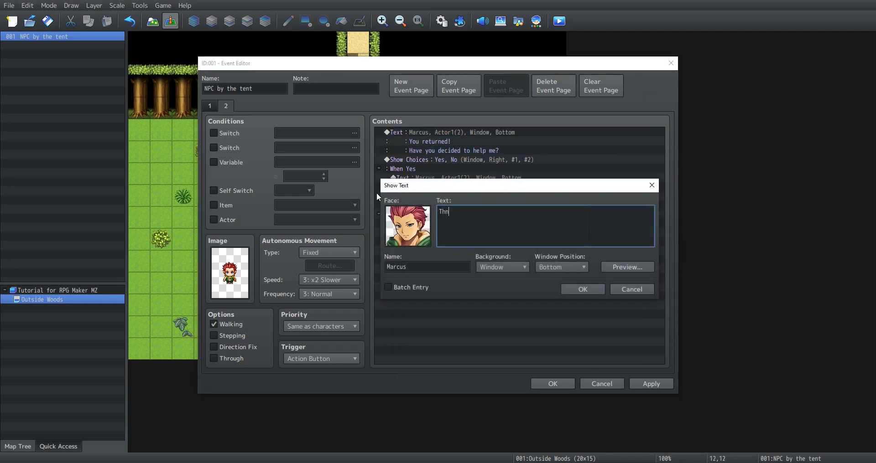
key(BackSpace)
key(BackSpace)
key(BackSpace)
key(BackSpace)
key(BackSpace)
key(BackSpace)
text(ank you!)
key(Return)
text(Please hurry, they brought her)
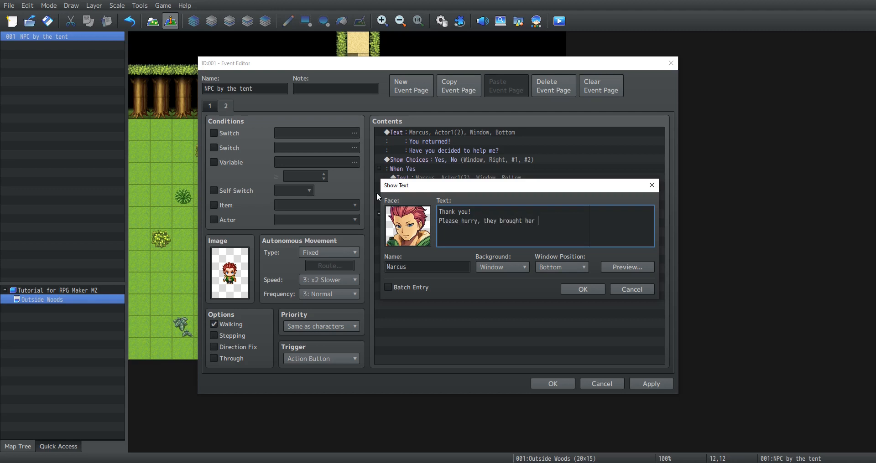
text( in the)
key(Return)
text(forest up north!)
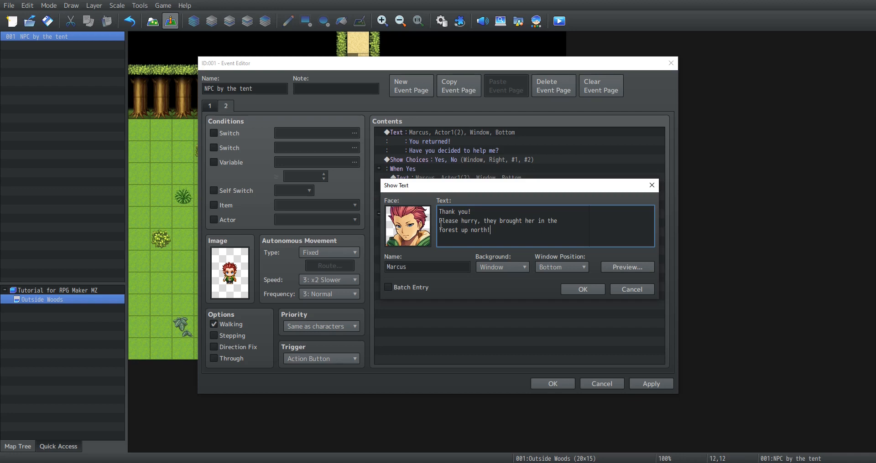
click(566, 288)
- Copy the When Yes message into the empty When No branch
key(ctrl+c)
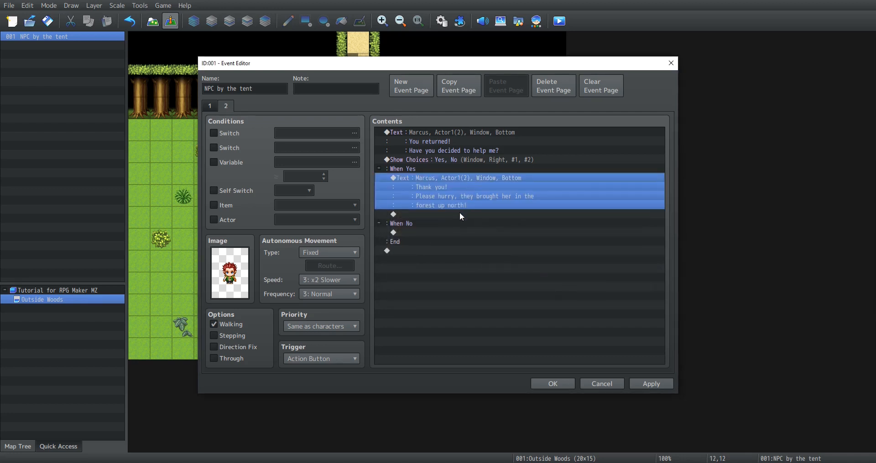
click(431, 233)
key(ctrl+v)
click(455, 236)
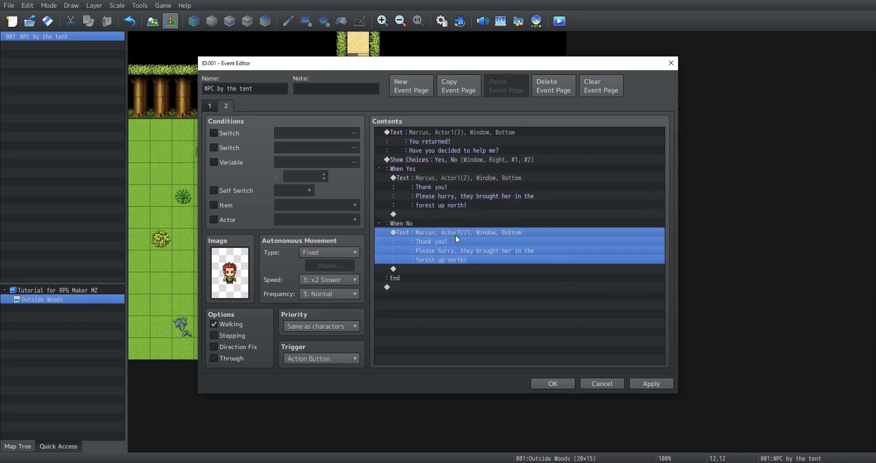
- Replace the When No message text with "Oh, come on!" and apply the event changes
double_click(455, 234)
drag(491, 230, 407, 204)
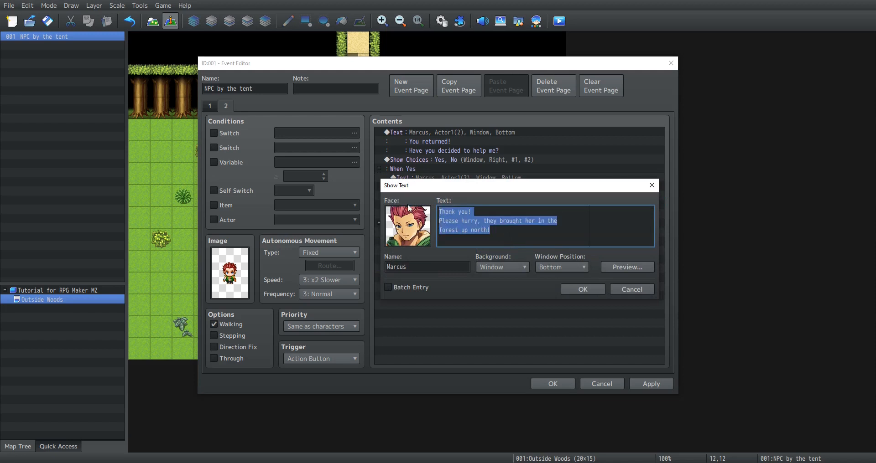
text(Oh, come on!)
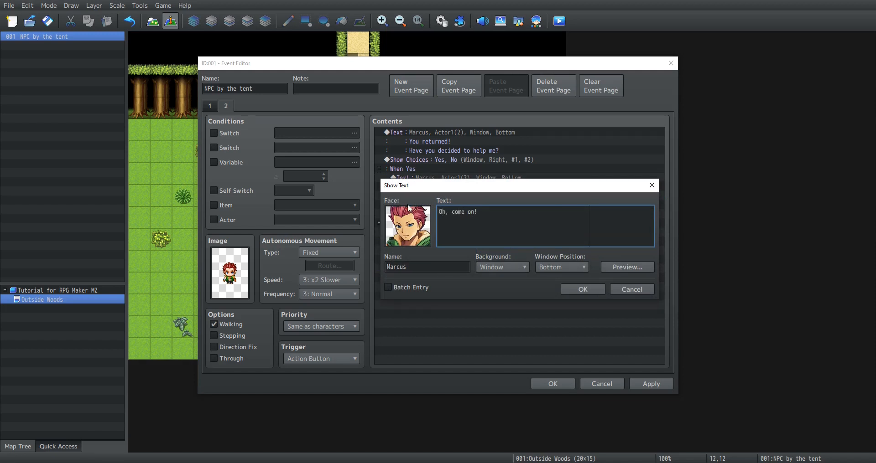
click(575, 288)
click(655, 384)
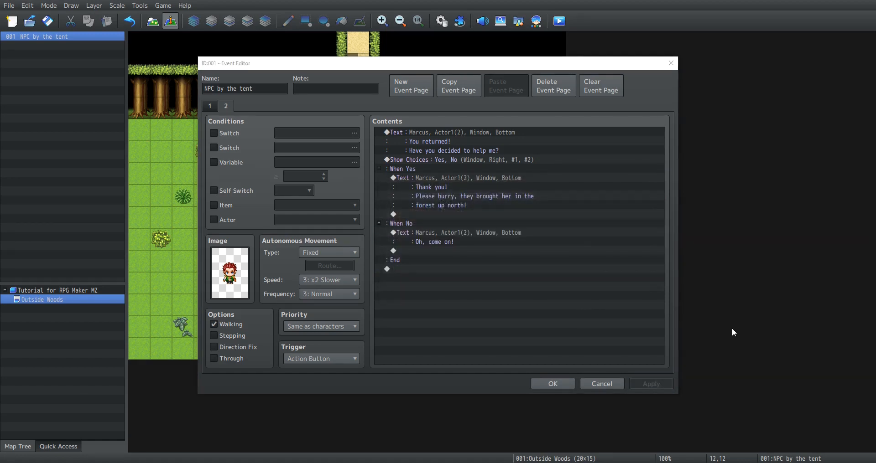
- Check the When No self switch on page 1 and make page 2 conditional on Self Switch B
click(209, 106)
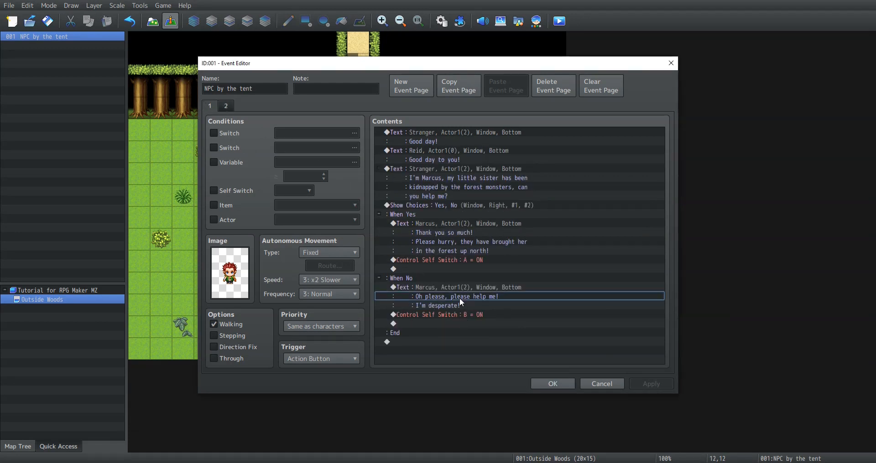
click(458, 312)
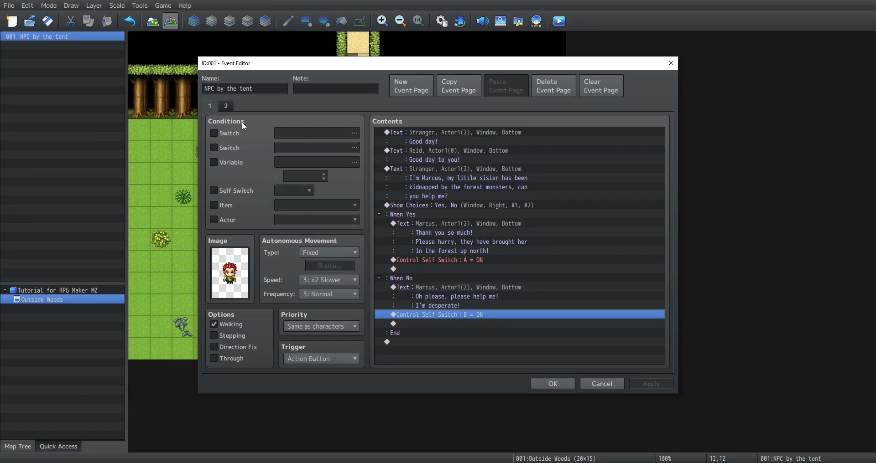
click(230, 107)
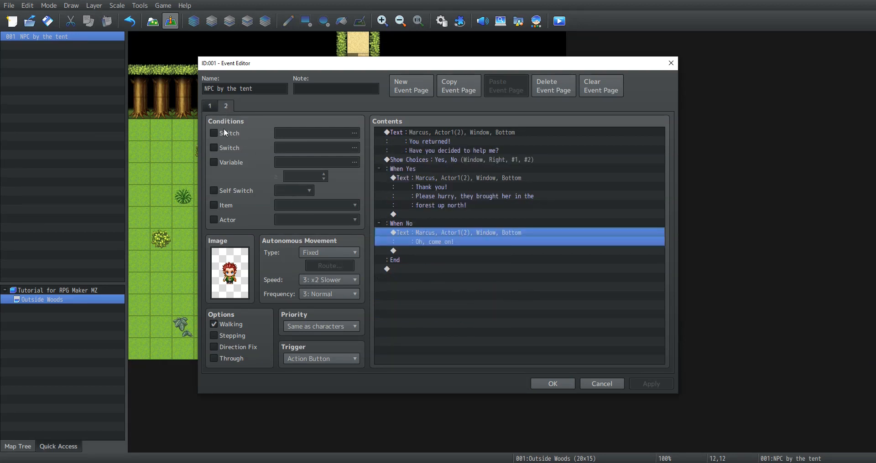
click(226, 190)
click(285, 190)
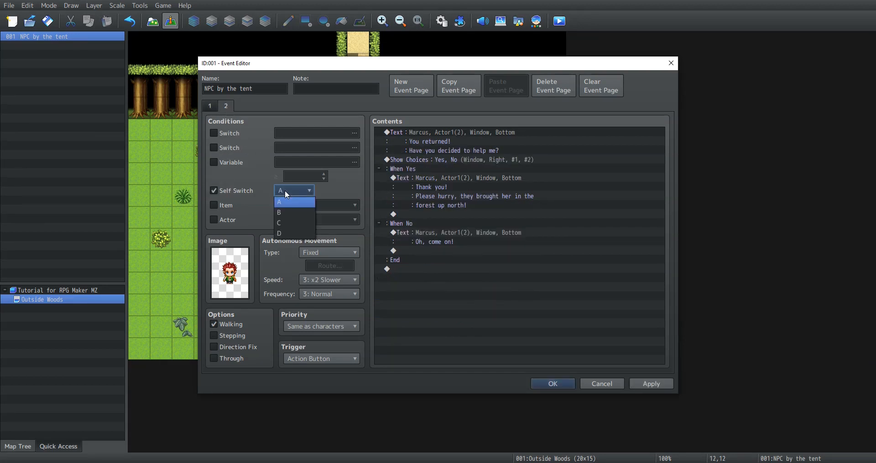
click(288, 212)
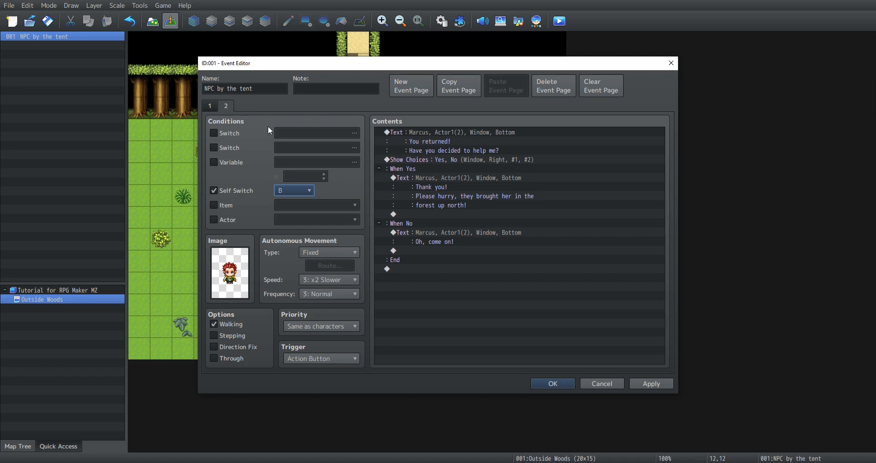
click(211, 106)
click(225, 106)
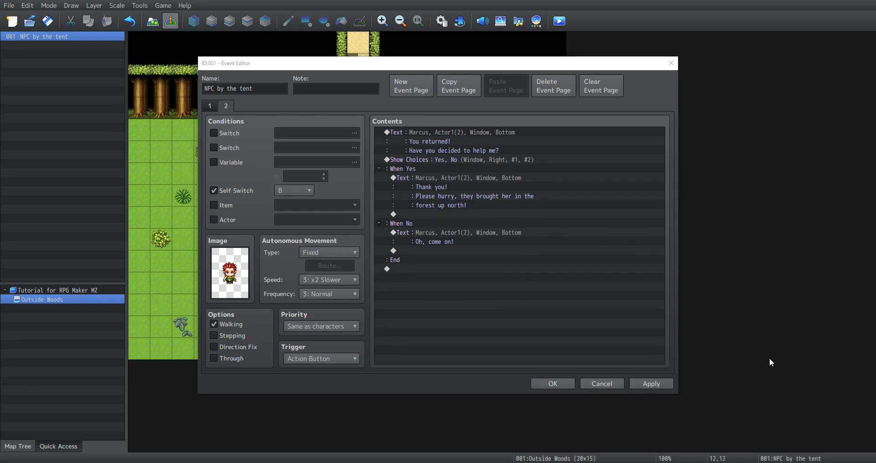
- Add a Control Self Switch A = ON command after the When Yes message on page 2 and apply the event changes
click(434, 207)
double_click(432, 213)
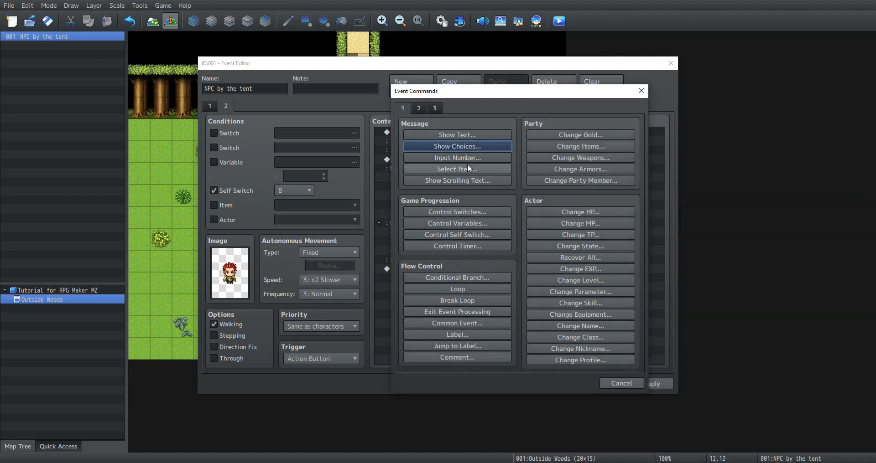
click(419, 108)
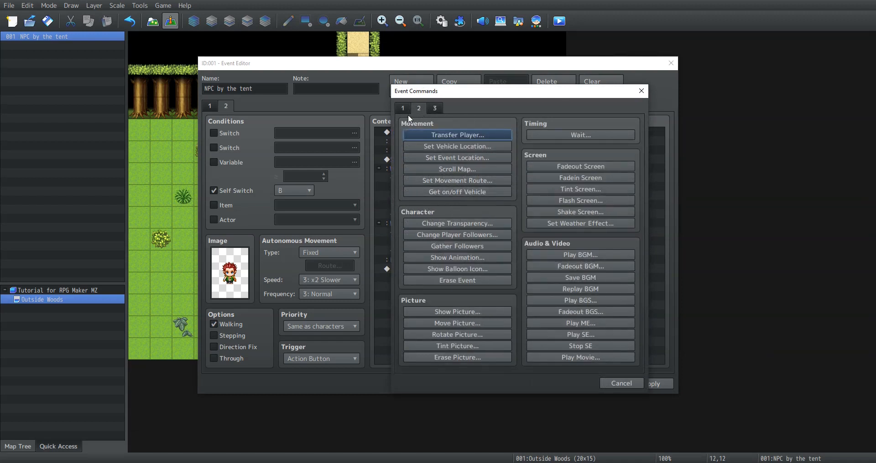
click(407, 113)
click(461, 234)
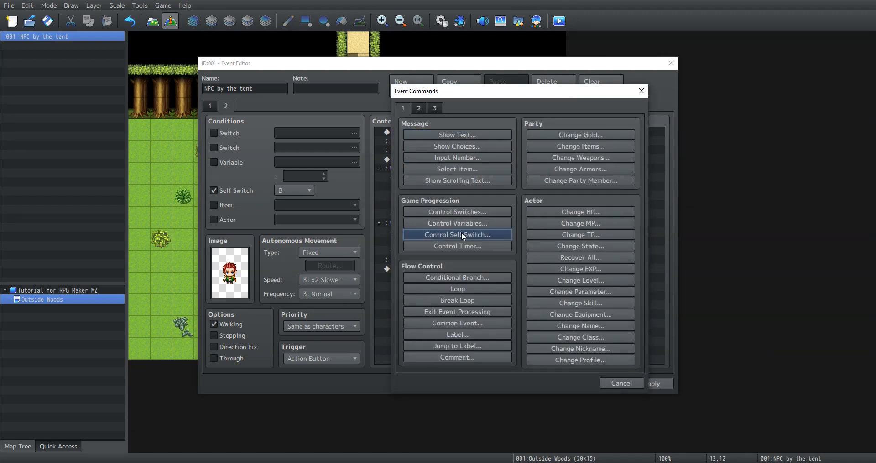
click(500, 275)
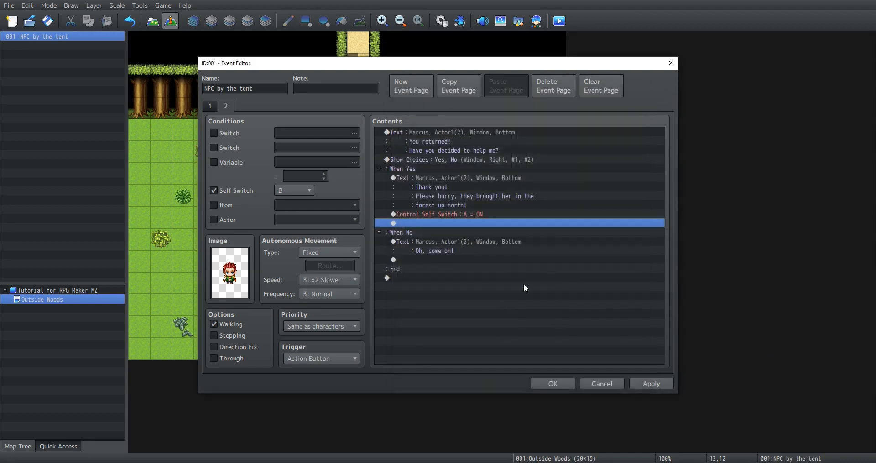
click(652, 382)
click(704, 369)
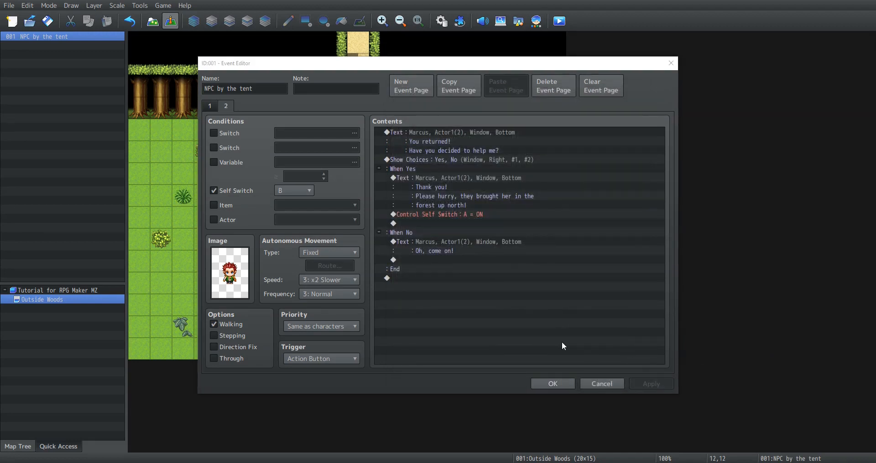
- Add a third event page with the same red-haired Actor1 sprite and make it conditional on Self Switch A
click(400, 91)
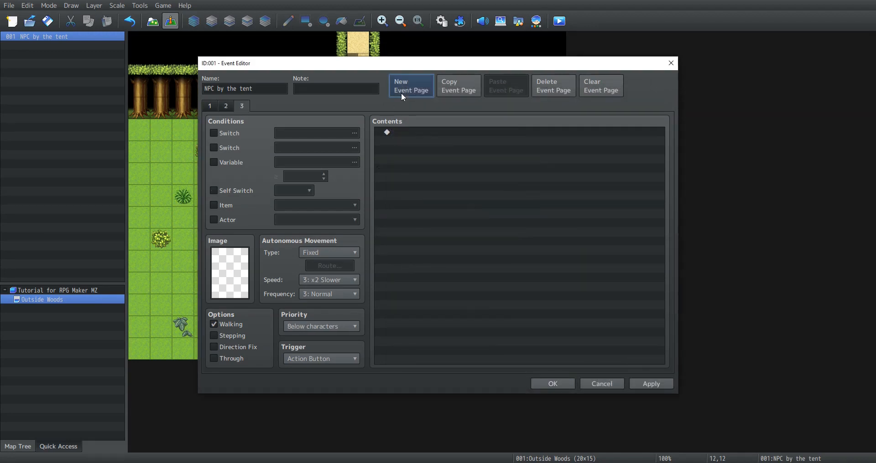
double_click(226, 277)
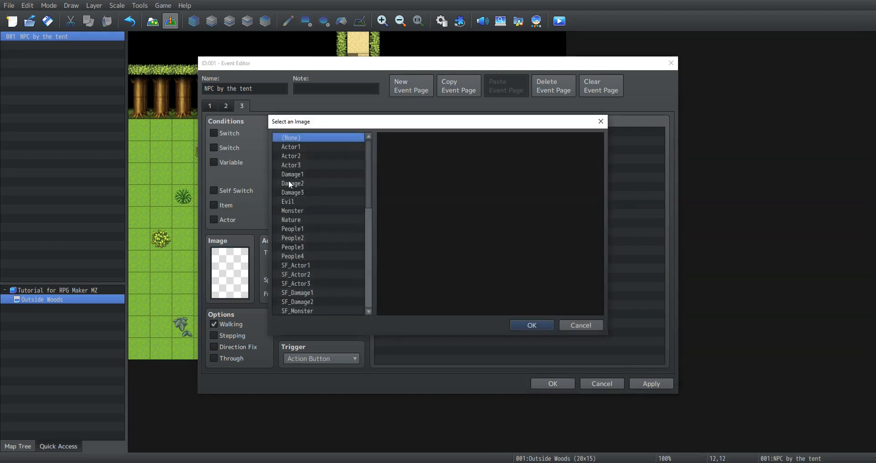
click(303, 147)
click(500, 145)
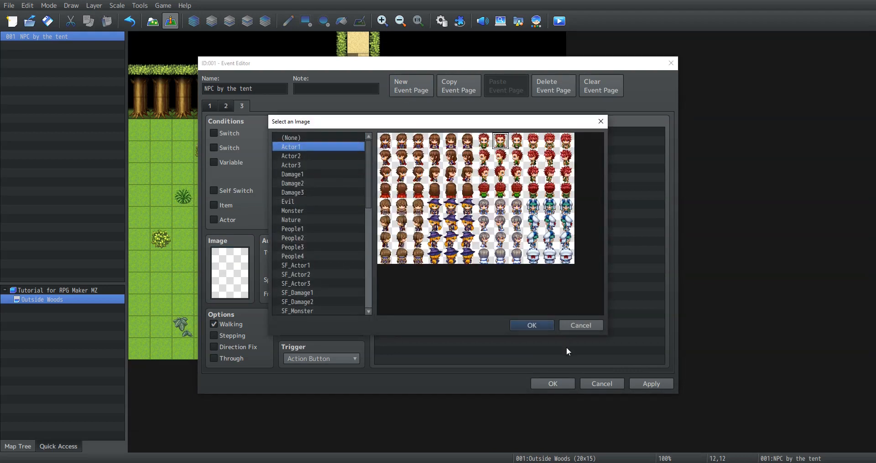
click(537, 324)
click(226, 192)
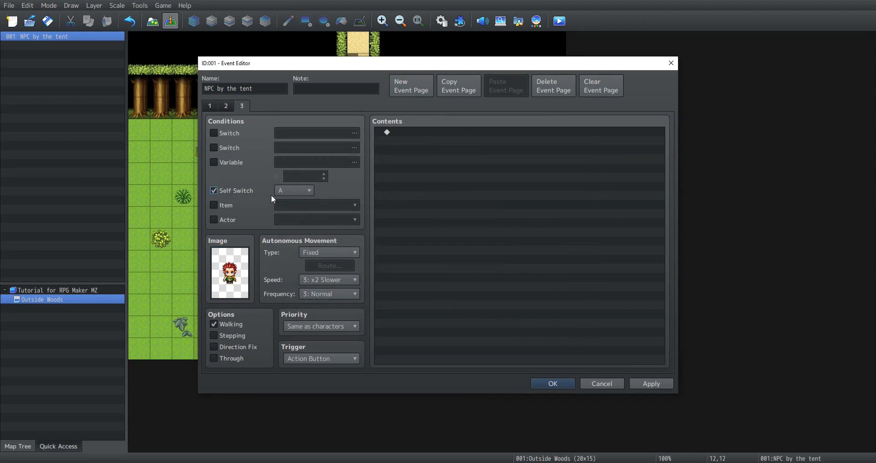
click(308, 193)
click(298, 199)
- Start a Show Text command on page 3 using the red-haired man's face from Actor1
click(408, 135)
double_click(408, 135)
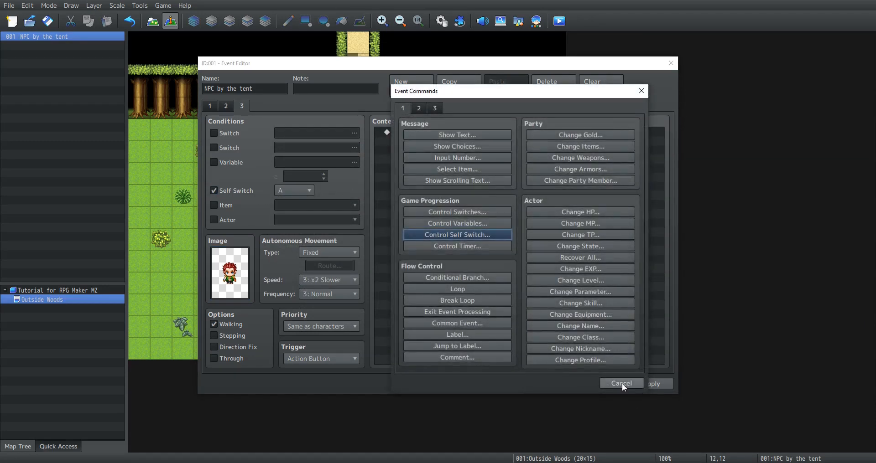
click(449, 136)
double_click(425, 224)
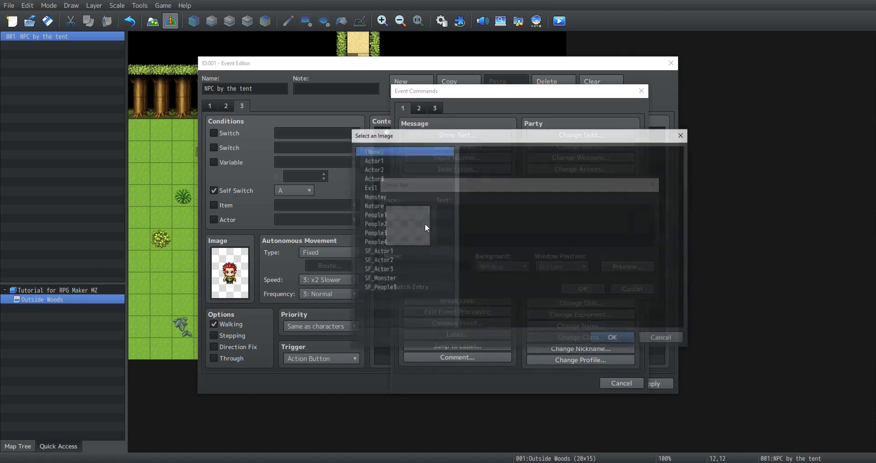
click(398, 159)
click(568, 167)
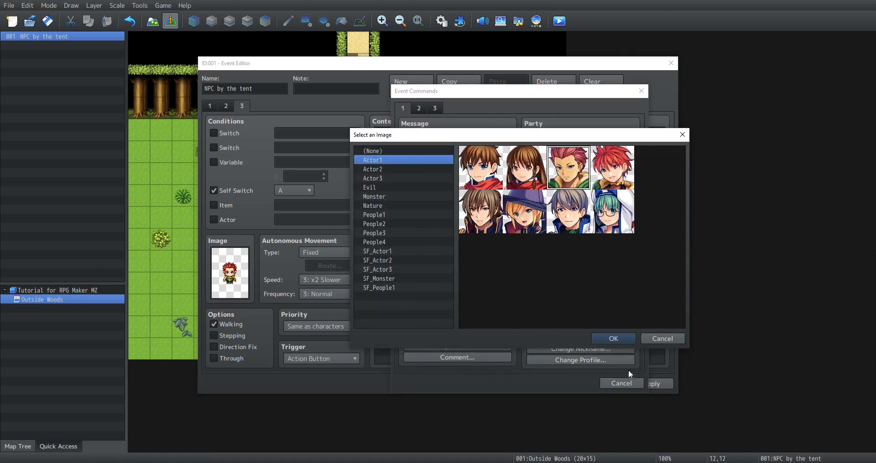
click(614, 336)
- Set the speaker name to "Marcus" and the message to "I'll wait for your return, please save her", and save the event
click(440, 265)
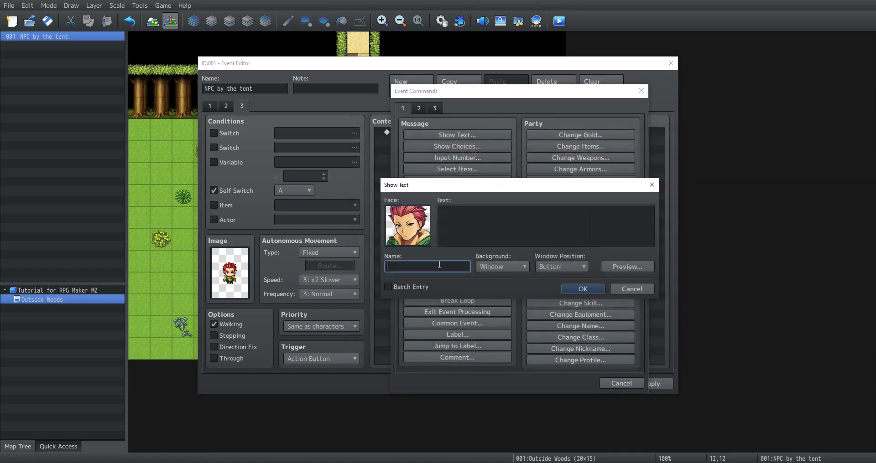
text(Marcus)
click(486, 231)
text(I)
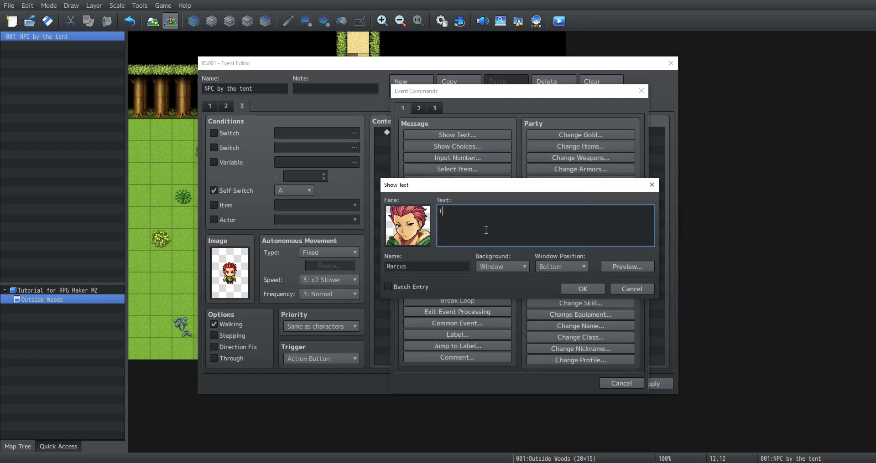
text('ll wait for your return, please s)
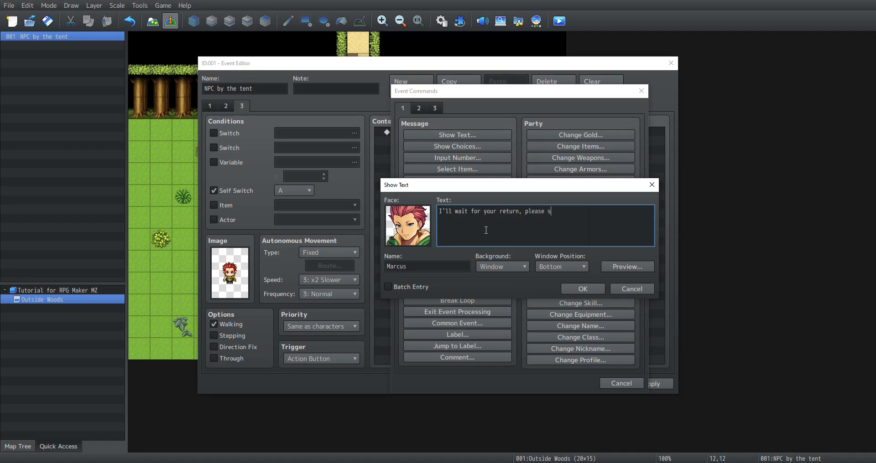
text(ave her)
click(578, 294)
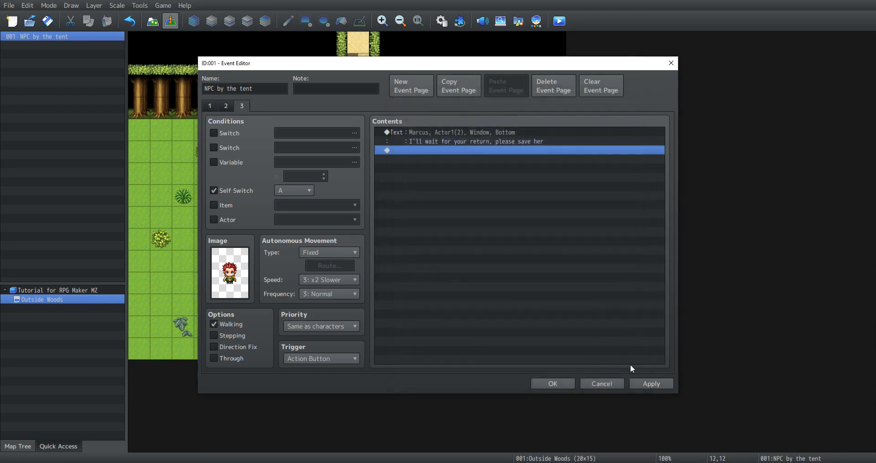
click(644, 382)
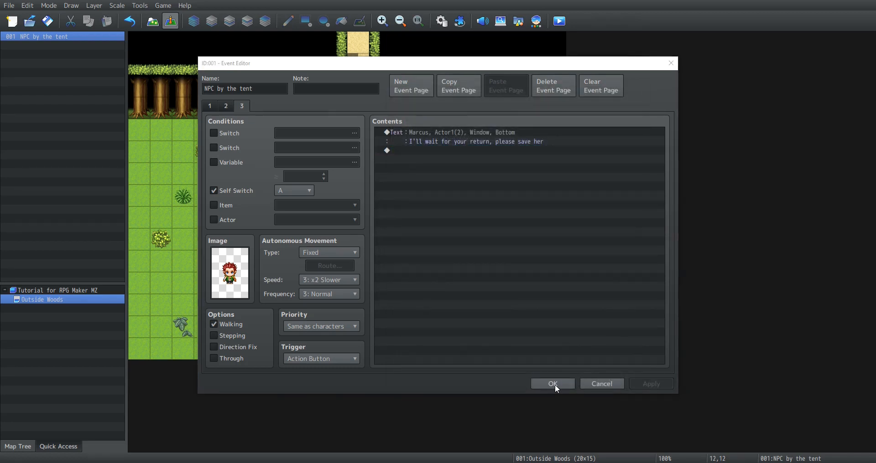
click(555, 384)
- Save the project, playtest it with a new game and walk the party to the NPC by the tent
click(559, 21)
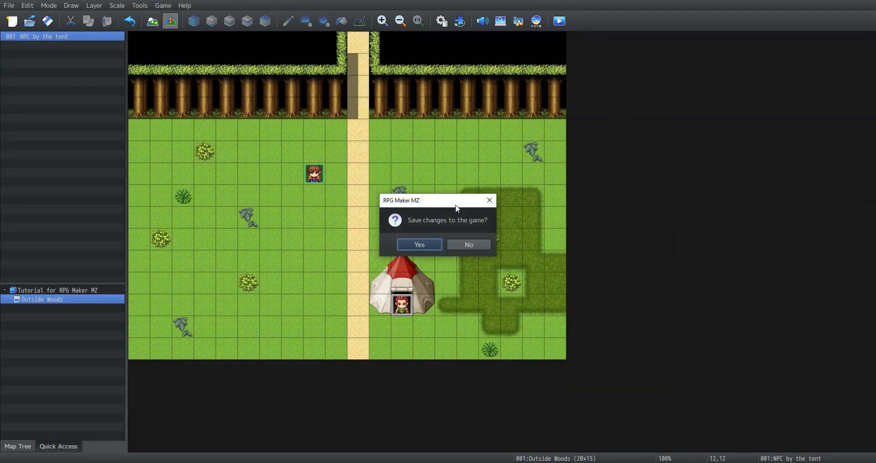
click(420, 245)
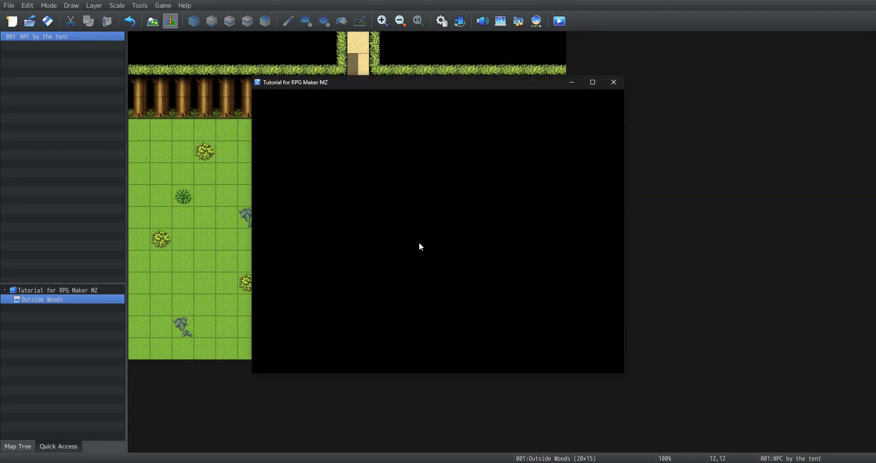
key(Return)
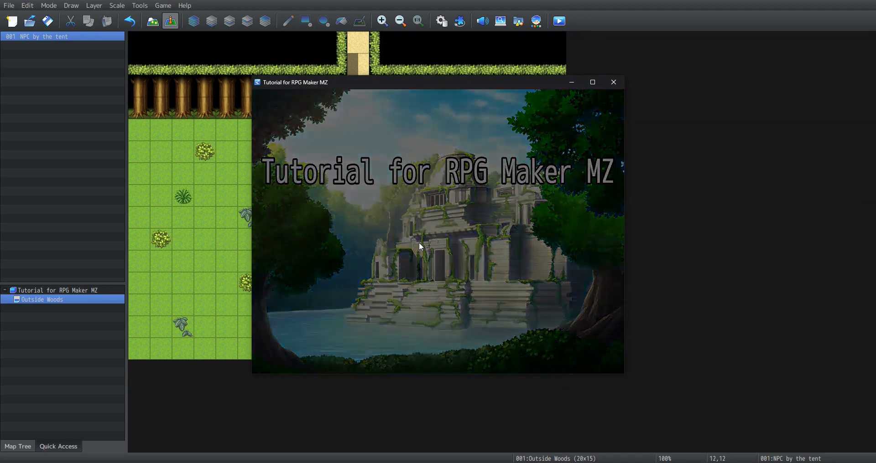
key(Down)
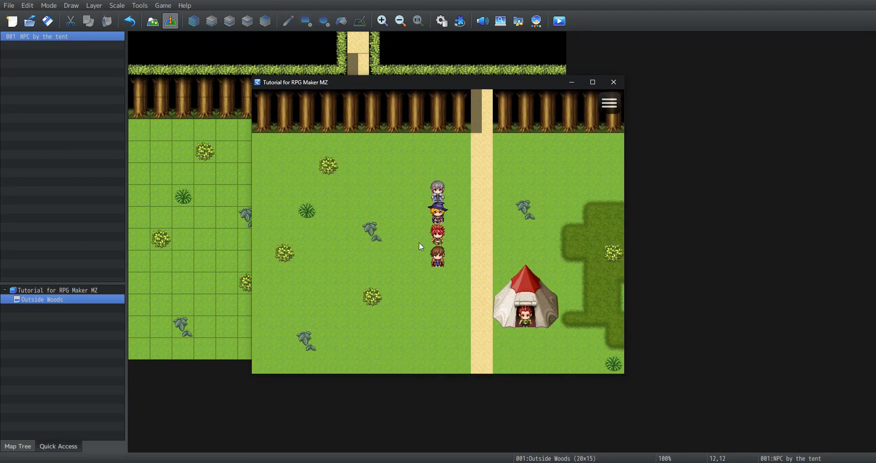
key(Right)
key(Up)
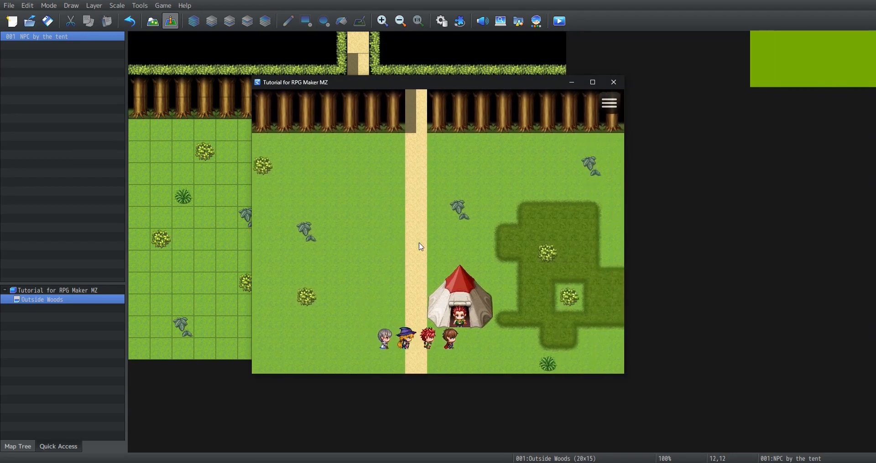
- Talk to the tent NPC and answer No to the first help request to test the refusal dialogue
key(Return)
key(Return)
key(Return)
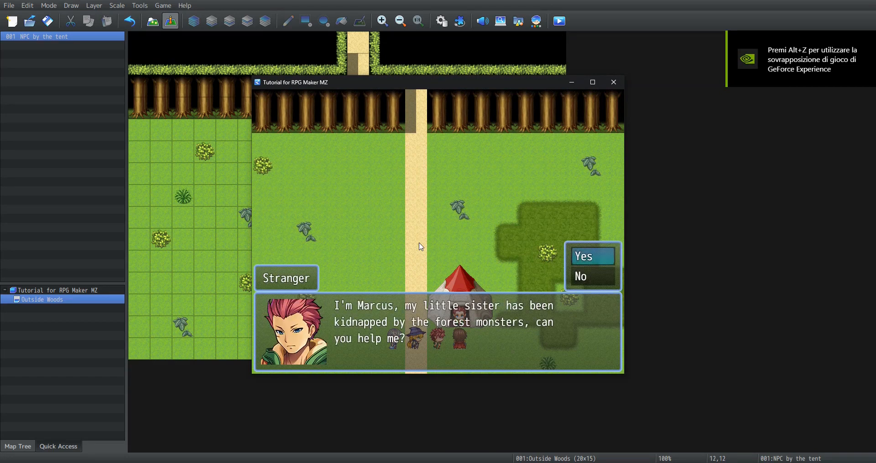
key(Down)
key(Return)
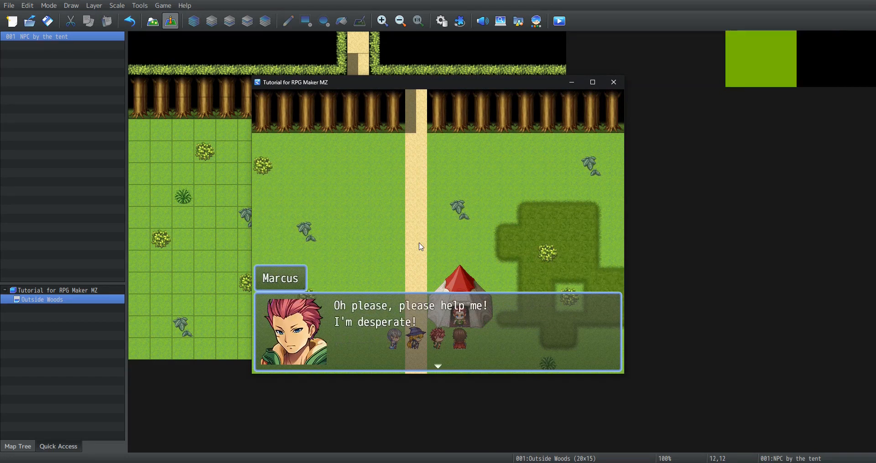
key(Return)
- Talk to the NPC a second time and refuse again to test page 2's When No branch
key(Return)
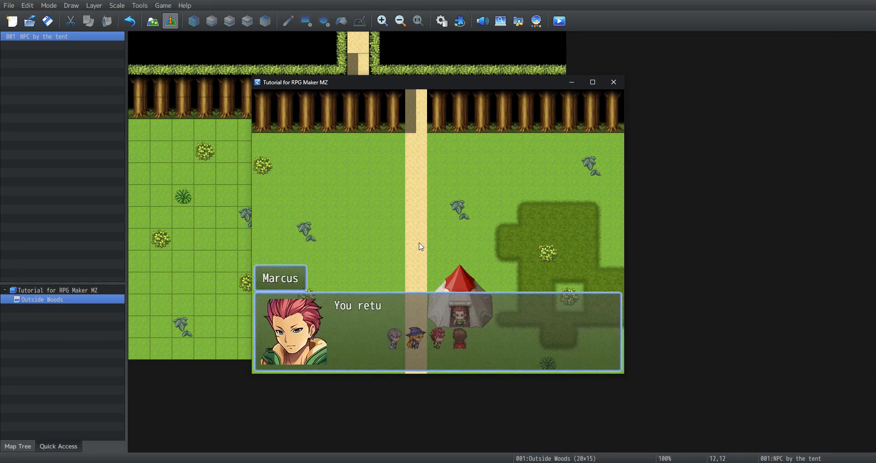
key(Down)
key(Return)
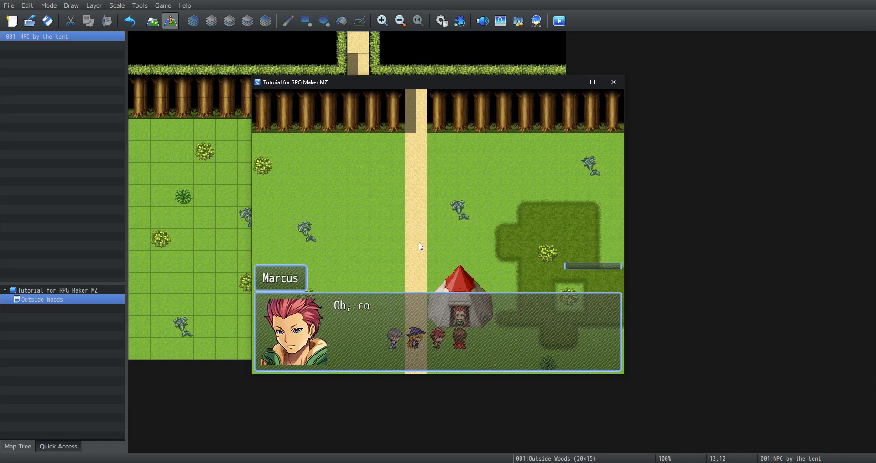
key(Return)
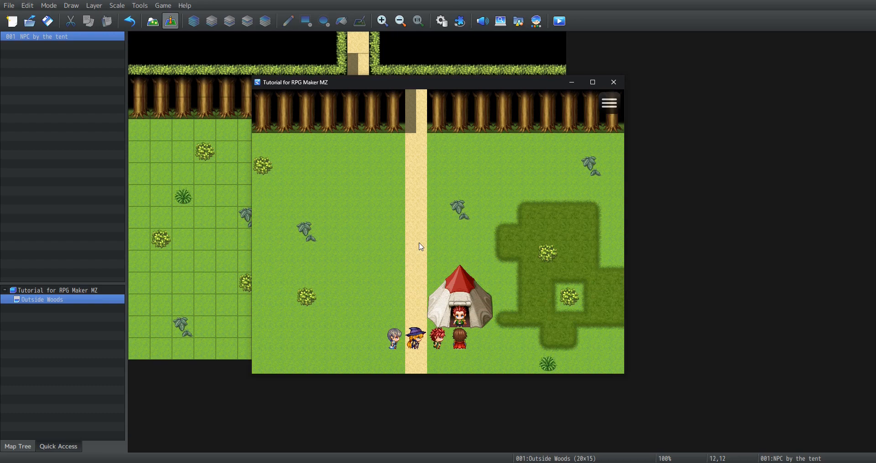
- Talk to the NPC again with the answer Yes, and repeat the conversation to check the page 3 message
key(Return)
key(Return)
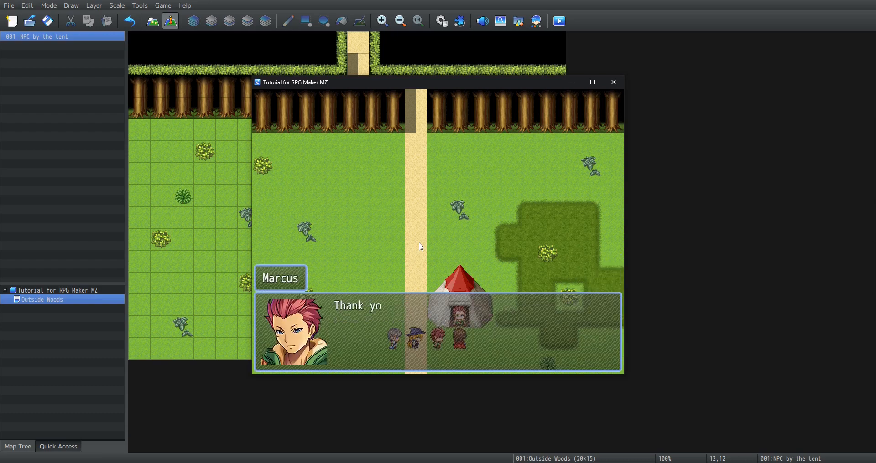
key(Return)
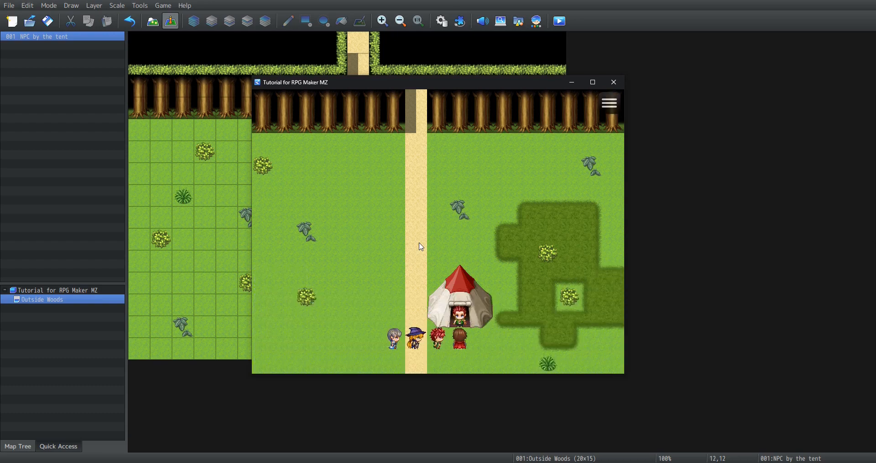
key(Return)
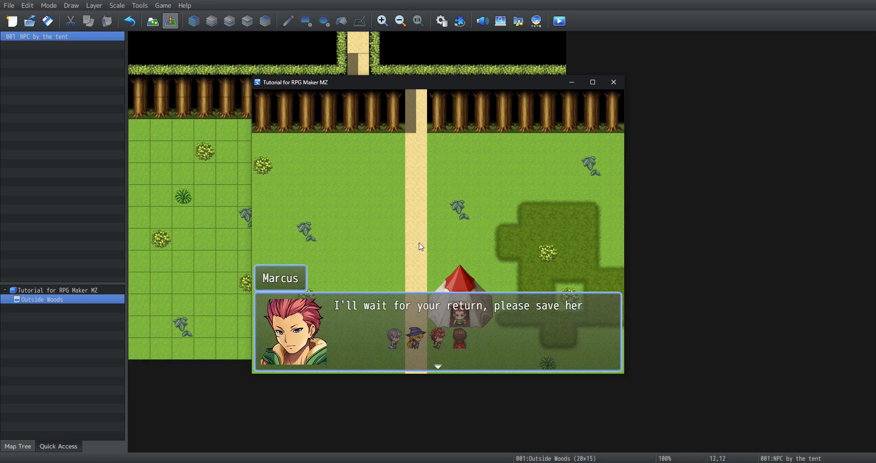
key(Return)
key(Return)
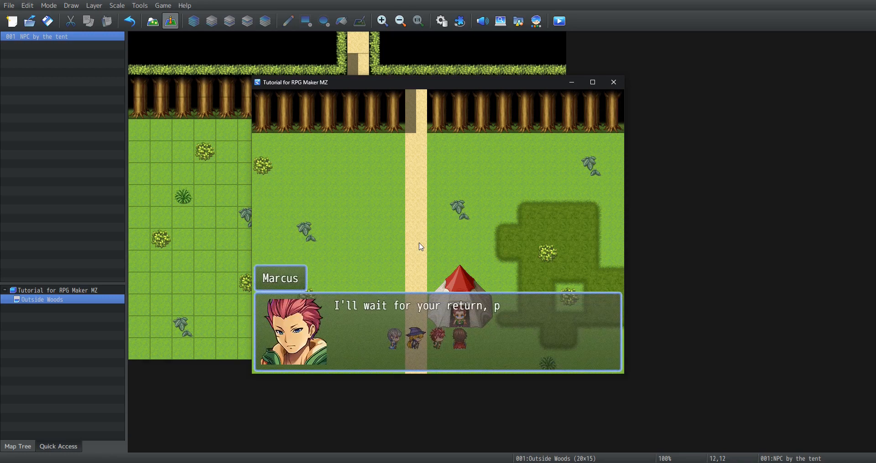
- Restart the playtest with a new game and walk the party back to the tent NPC
key(Return)
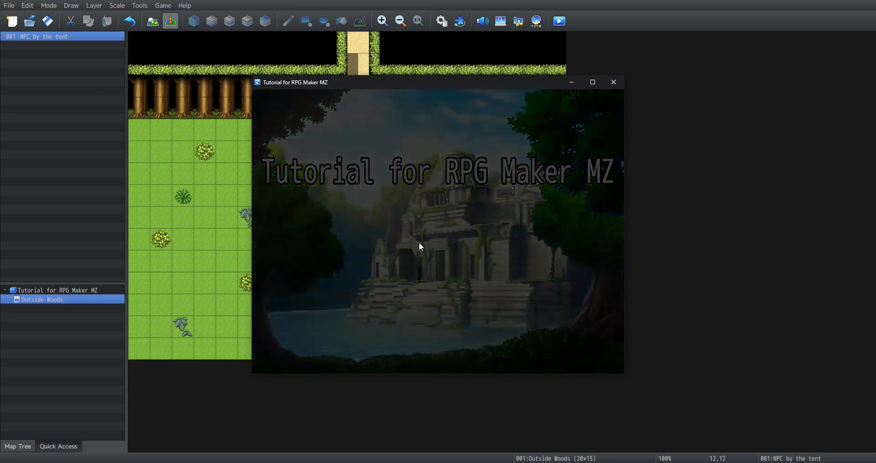
key(Down)
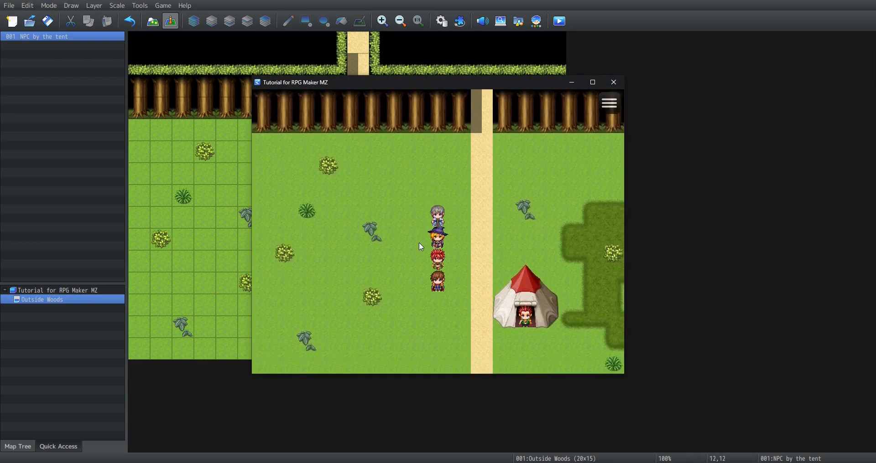
key(Right)
key(Up)
key(Return)
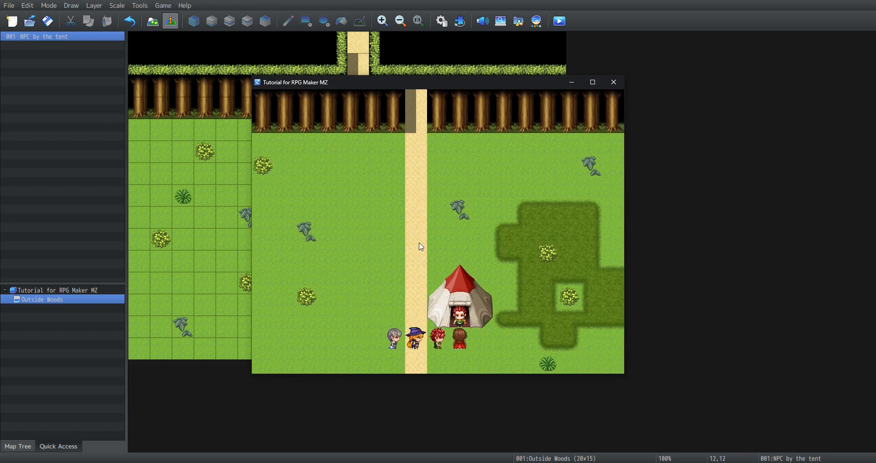
- Accept the NPC's first help request with Yes, talk again to test page 3's message, and end the playtest
key(Return)
key(Return)
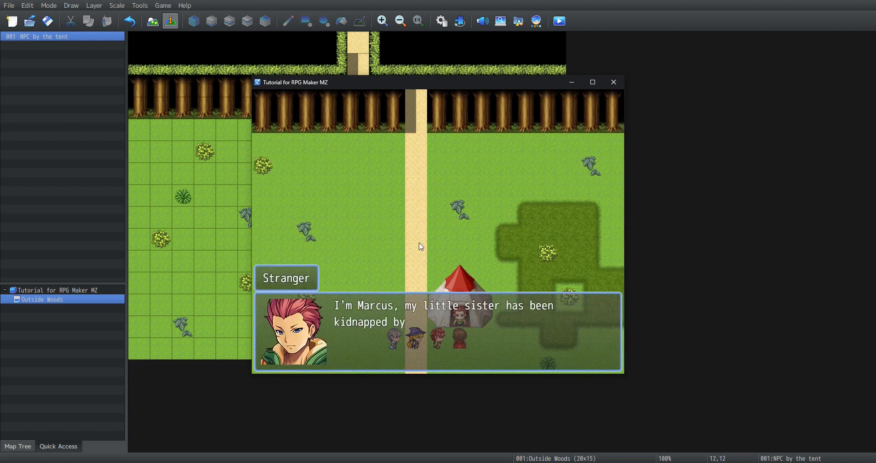
key(Return)
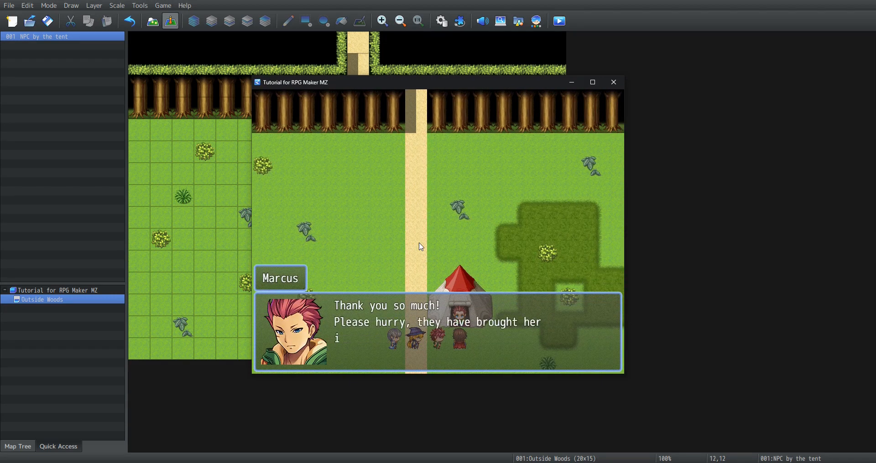
key(Return)
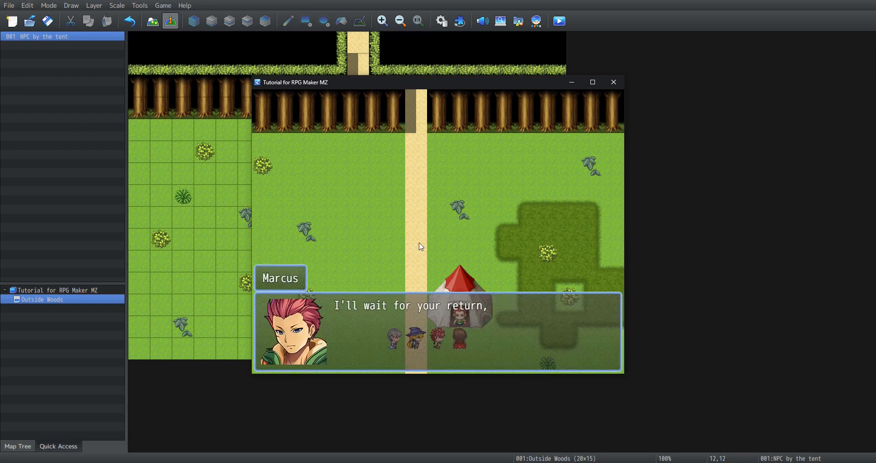
key(Return)
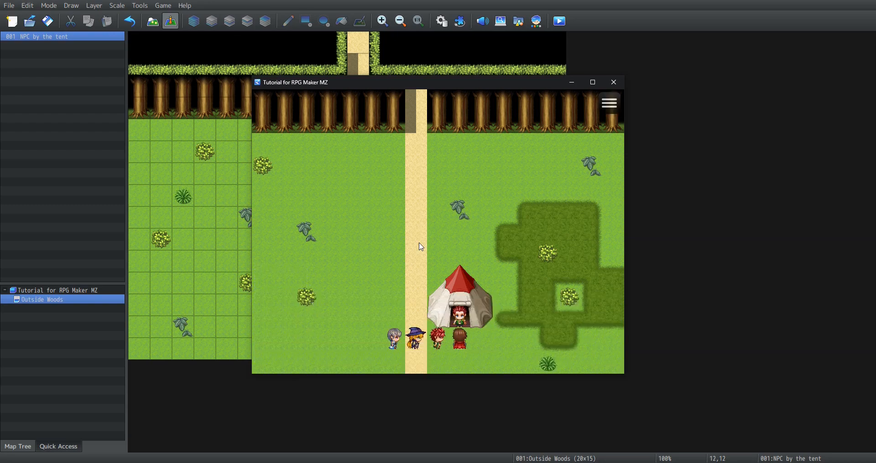
click(613, 83)
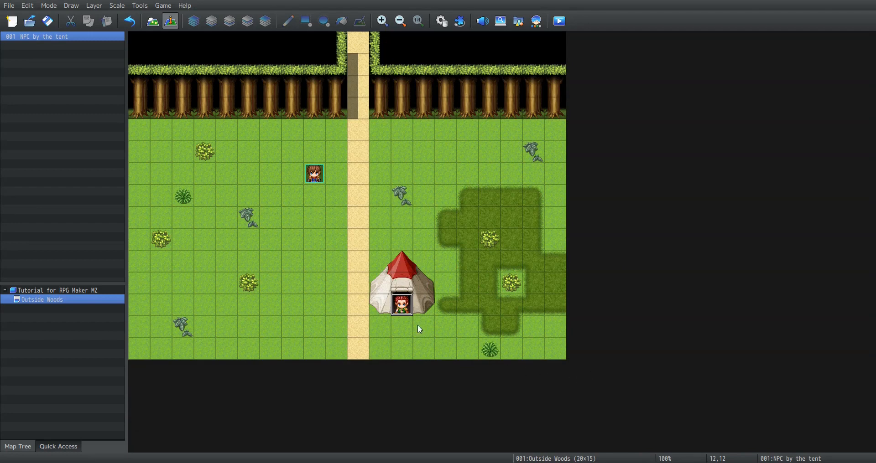
- Review the tent NPC's three event pages, comparing the self switch condition and contents of each
click(406, 311)
double_click(406, 311)
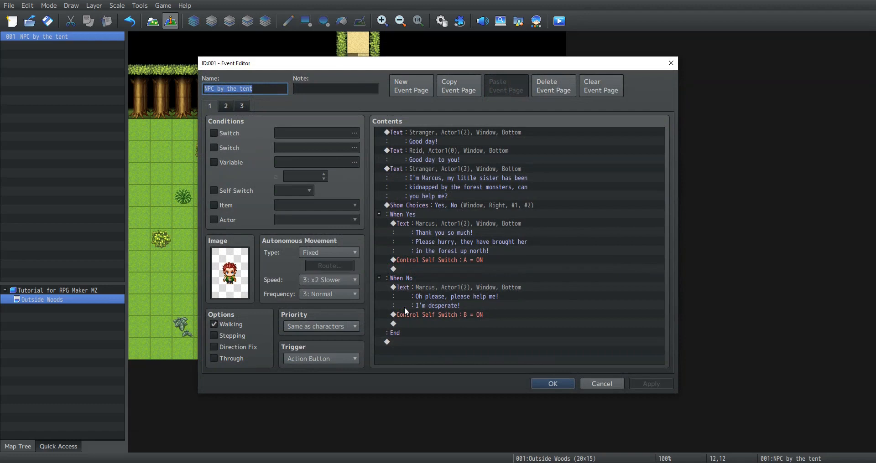
click(236, 106)
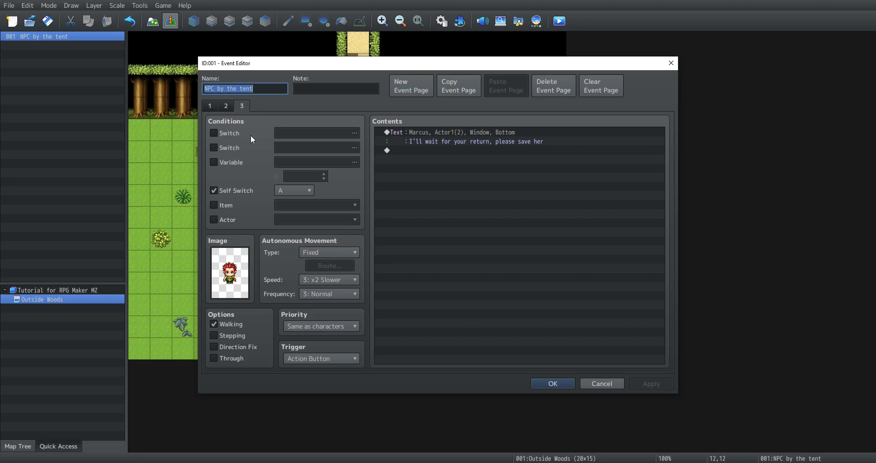
click(229, 106)
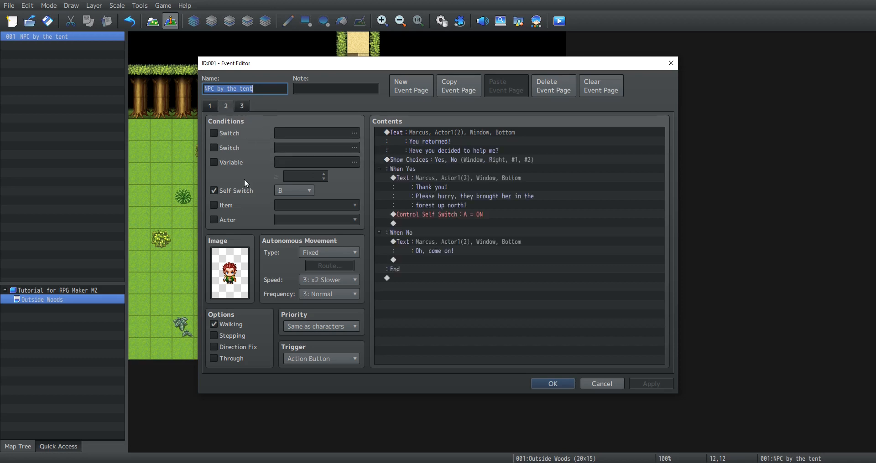
click(242, 106)
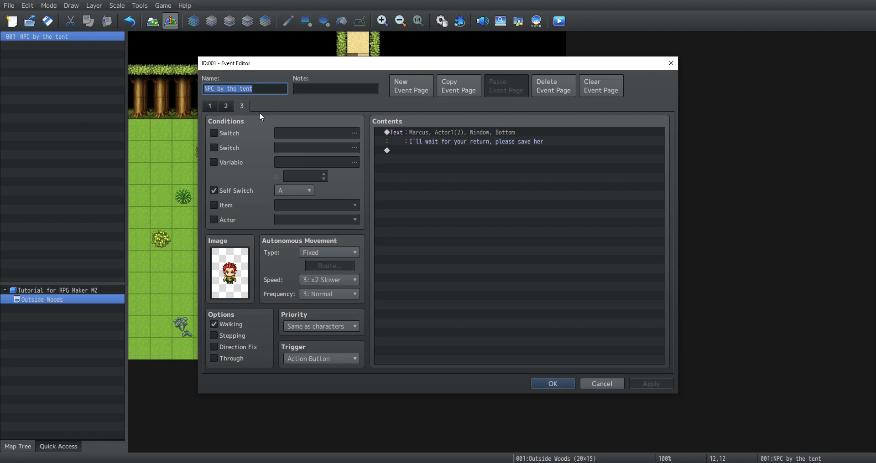
click(552, 384)
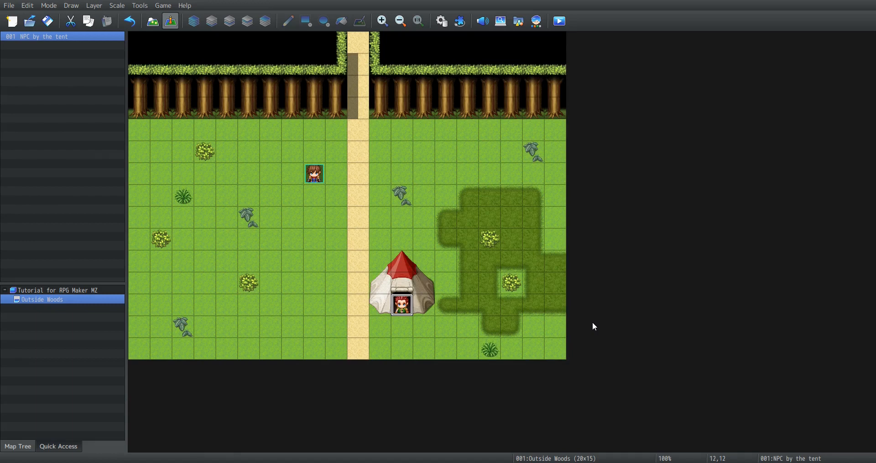
- Create a map named Woods under Outside Woods, using tileset 0002 Outside, width 20 and height 15
click(580, 293)
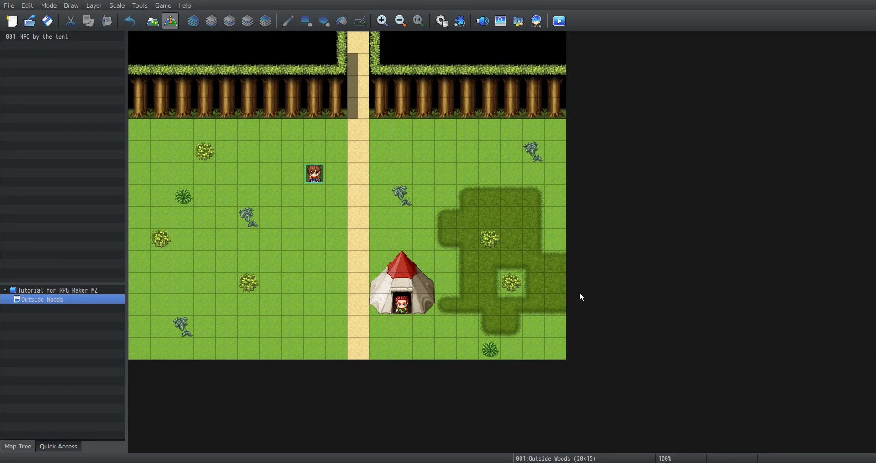
right_click(58, 300)
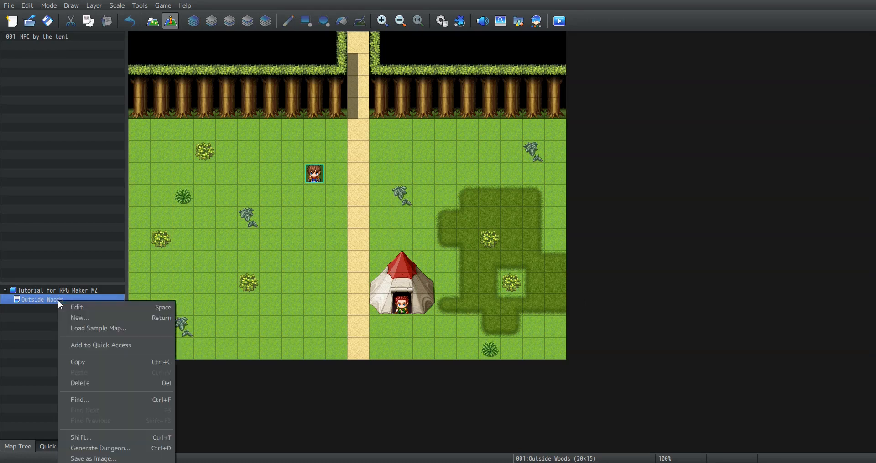
click(80, 319)
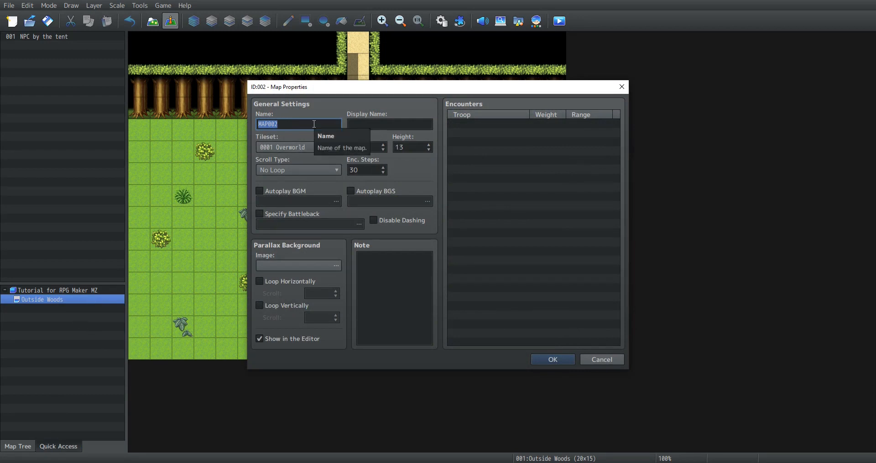
text(Woods)
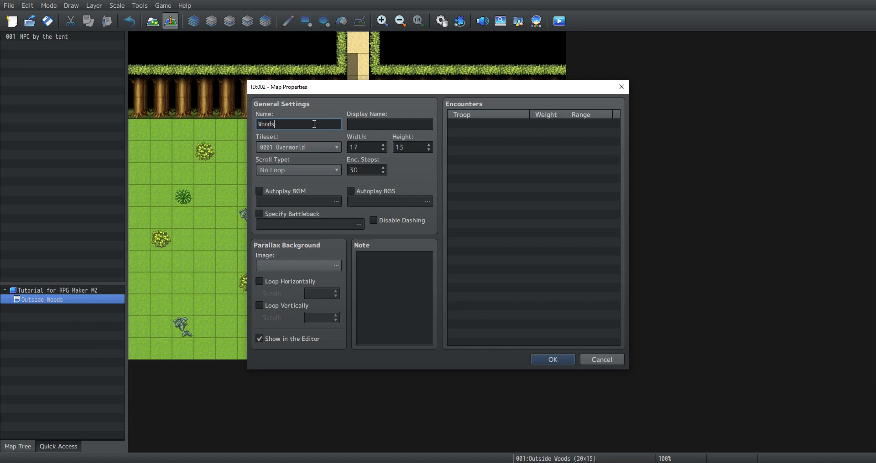
click(314, 147)
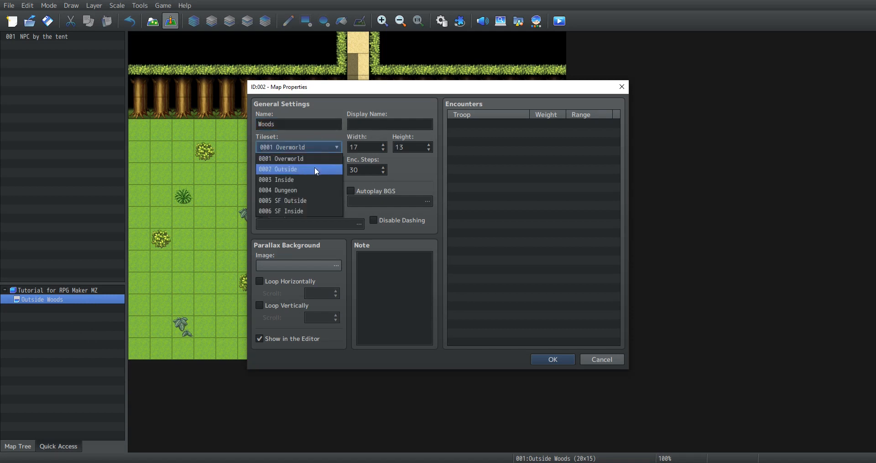
click(314, 167)
double_click(366, 147)
text(20)
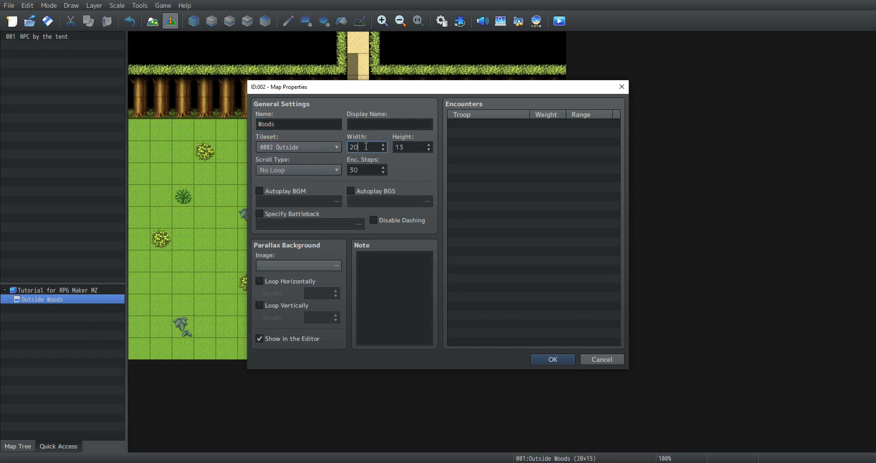
double_click(415, 151)
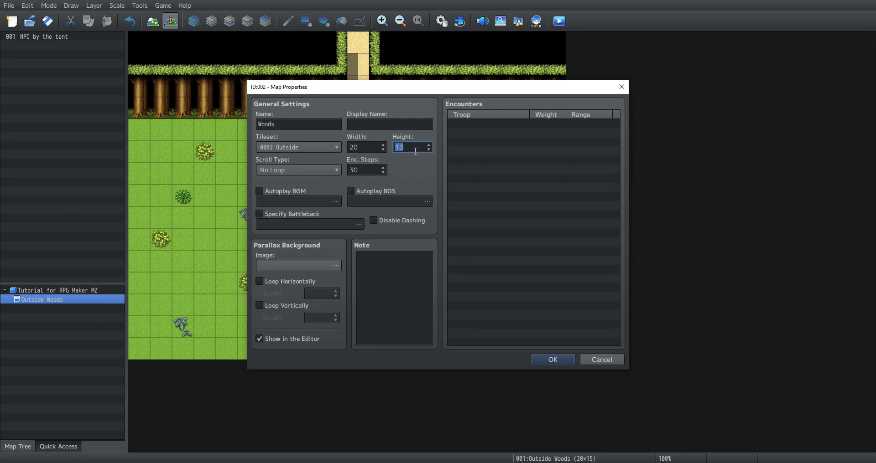
text(15)
- Add a Goblin*2 encounter with weight 5 on the entire map and accept the Woods map's properties
double_click(489, 124)
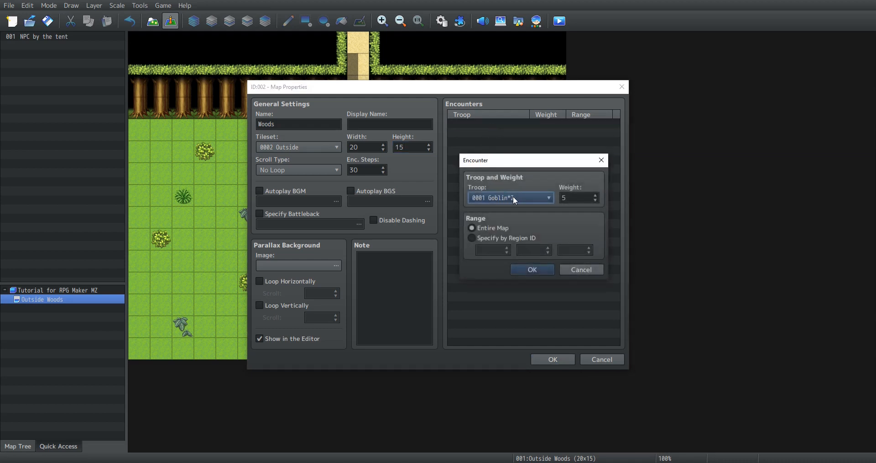
click(531, 270)
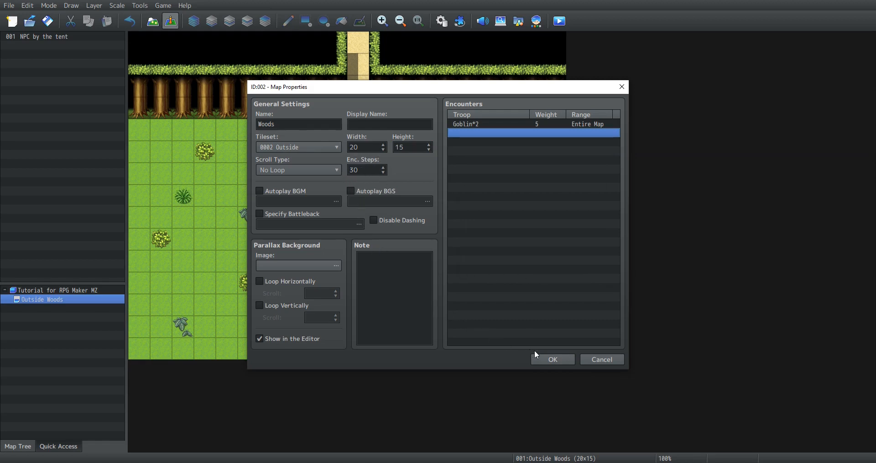
click(543, 359)
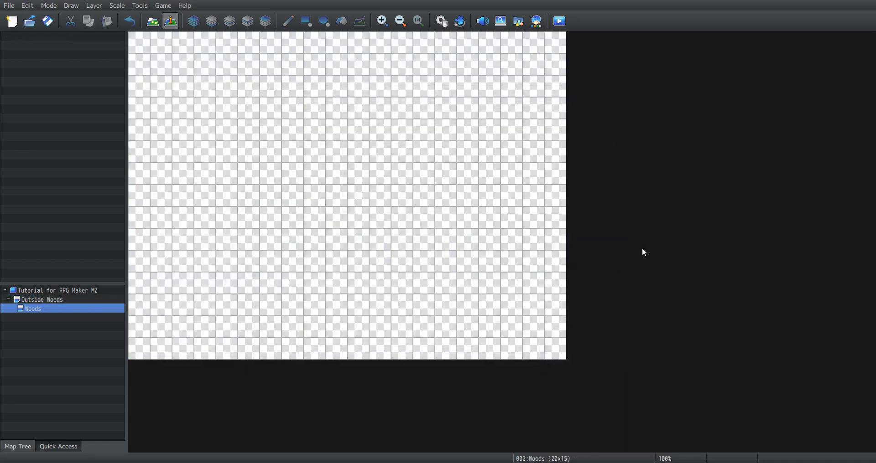
- Flood-fill the whole Woods map with grass in map mode
click(152, 21)
click(341, 21)
click(364, 90)
- Frame the Woods map with a hedge border, leaving a one-tile entrance gap in the southern edge
click(37, 243)
click(306, 21)
drag(315, 349, 140, 349)
drag(140, 346, 139, 43)
drag(139, 42, 555, 42)
drag(555, 43, 555, 349)
drag(555, 349, 358, 348)
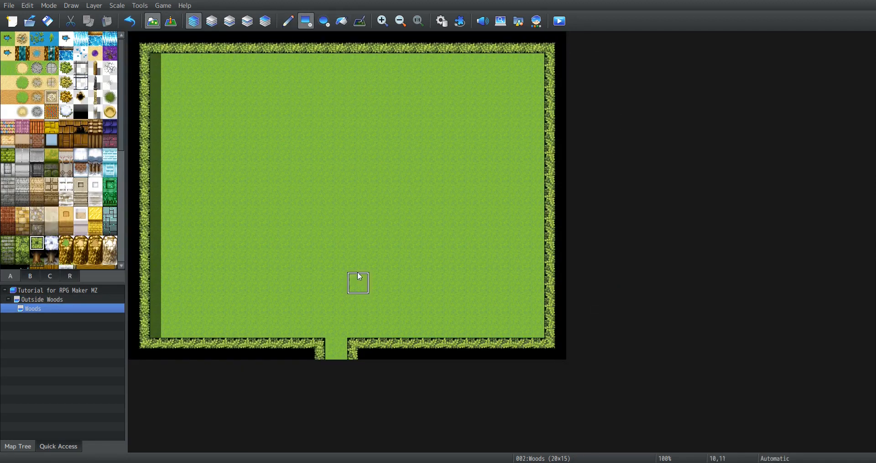
- Draw inner hedge rows and blocks that divide the grass into a winding maze
drag(555, 283, 227, 283)
drag(248, 218, 138, 214)
drag(139, 108, 227, 108)
click(271, 64)
mouse_move(467, 108)
mouse_down()
mouse_move(471, 223)
mouse_move(265, 219)
mouse_up()
- Add rows of tree trunks beneath the inner hedges to form the forest walls
click(37, 258)
drag(227, 305, 534, 305)
drag(468, 240, 157, 242)
drag(336, 174, 402, 174)
drag(227, 151, 156, 153)
- Move the upper-left hedge row one tile down by painting grass over it and redrawing it directly above the trunks
click(8, 68)
drag(161, 108, 227, 108)
click(37, 243)
drag(161, 130, 226, 138)
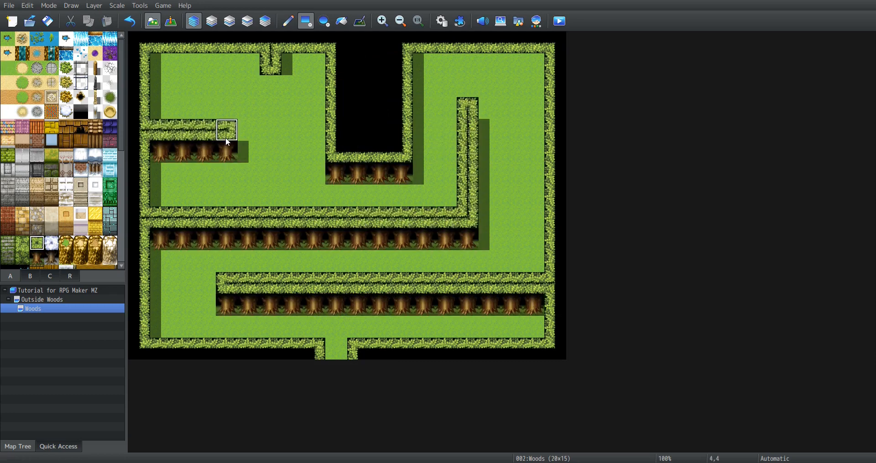
- Extend the northern hedge block westward by three columns and line its underside with tree trunks
drag(271, 64, 315, 86)
click(37, 258)
drag(271, 108, 315, 109)
- Lay a winding sand path from the southern entrance through the maze to a clearing in the upper-left corner
drag(336, 327, 183, 327)
drag(183, 261, 511, 261)
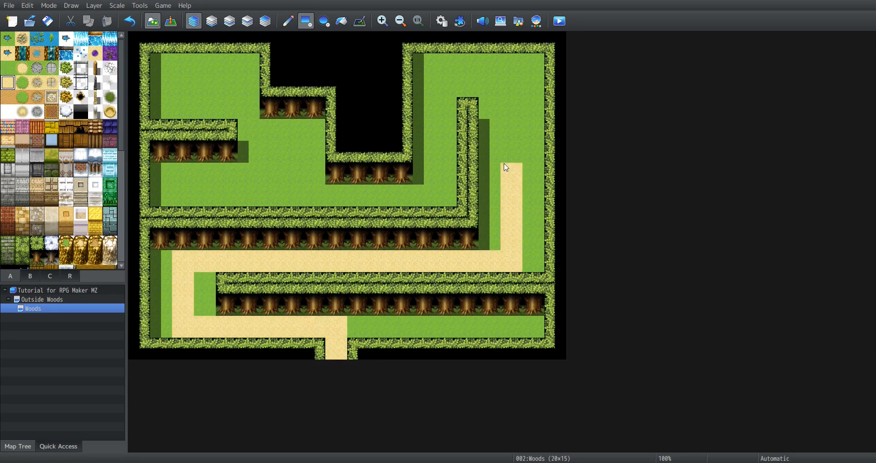
drag(446, 196, 248, 195)
drag(248, 108, 161, 64)
- Scatter leafy green plants over the grass areas beside the path
click(30, 276)
scroll(37, 170, down, 3)
click(37, 170)
click(205, 305)
click(424, 327)
click(292, 174)
click(533, 152)
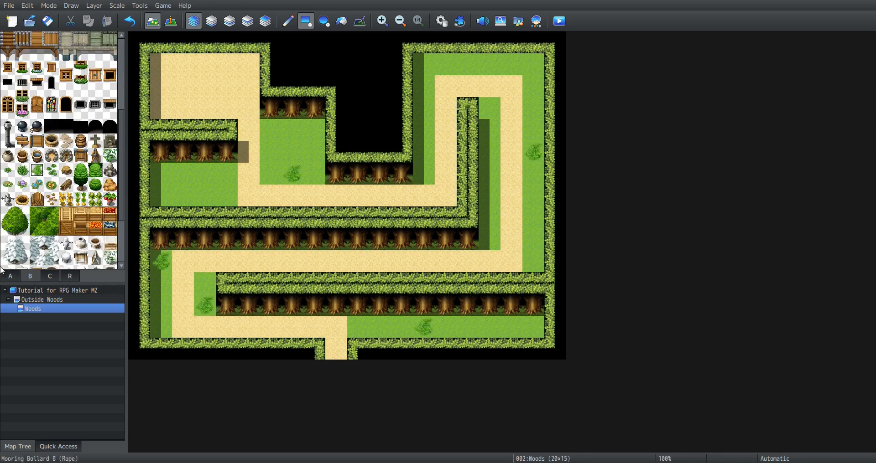
- Draw a row of tree trunks below the hedge in the map's upper-right section
click(10, 276)
click(37, 258)
drag(423, 64, 533, 65)
- Scatter brown stones along the sand path, and purple flowers and clover patches on the grass
click(30, 276)
click(52, 199)
click(161, 327)
click(533, 240)
click(183, 196)
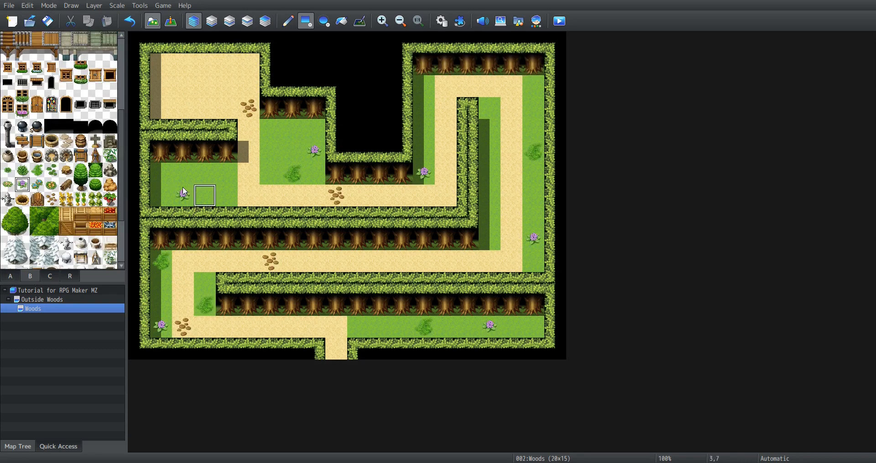
click(51, 171)
click(226, 196)
click(161, 174)
- Draw a spiked iron fence across the upper-left sand clearing on layer 3
scroll(59, 191, up, 1)
click(50, 276)
click(10, 276)
scroll(64, 192, down, 2)
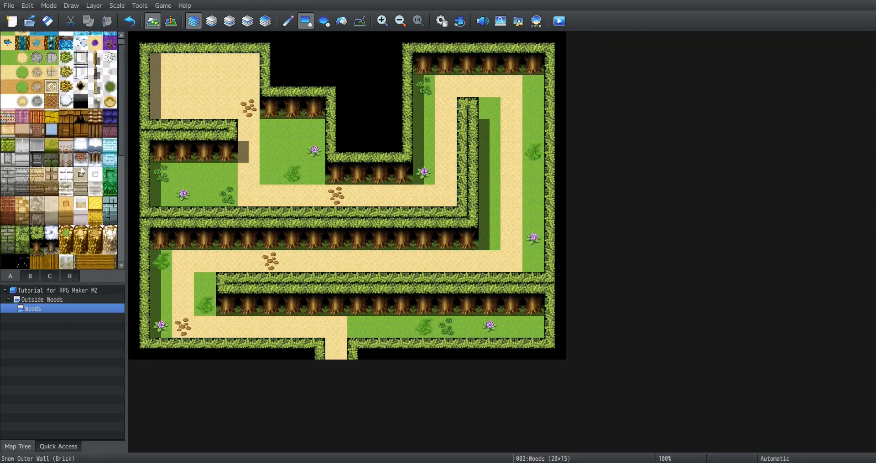
scroll(64, 182, up, 2)
click(95, 83)
click(248, 21)
drag(161, 91, 254, 94)
click(267, 93)
click(144, 93)
- Erase the middle of the iron fence with the empty tile to leave an opening
scroll(59, 183, down, 5)
click(8, 56)
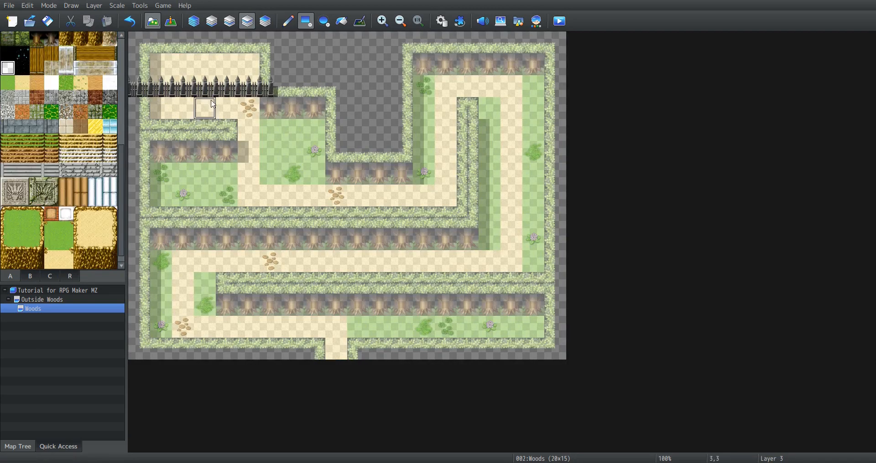
click(204, 88)
- Redraw the border and inner hedges on layer 4 to cover the fence ends, and return to automatic layering
click(265, 21)
scroll(59, 183, up, 4)
click(37, 188)
drag(139, 217, 139, 43)
mouse_move(161, 43)
mouse_down()
mouse_move(555, 42)
mouse_move(555, 348)
mouse_up()
drag(533, 348, 358, 349)
drag(315, 349, 139, 349)
drag(139, 327, 139, 240)
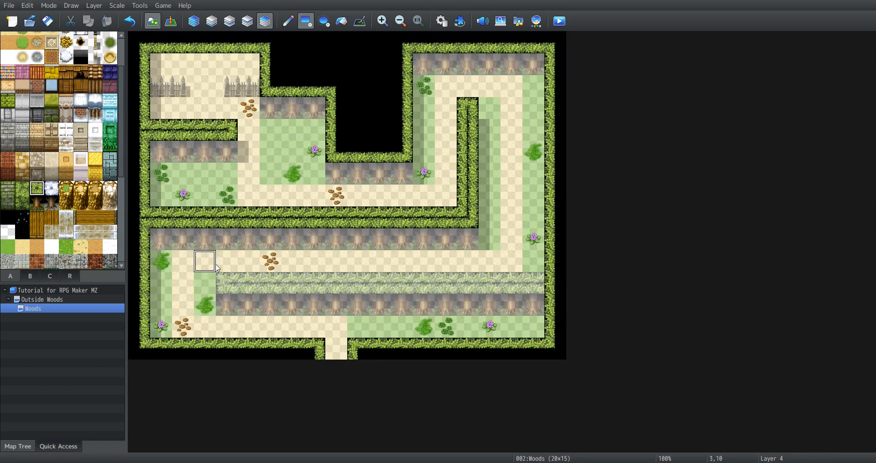
drag(226, 283, 533, 283)
click(194, 21)
- Switch to event editing and quick-create a treasure event holding a Potion, with the wooden chest image, on tile 18,2 in the upper-right corner
click(170, 21)
click(533, 86)
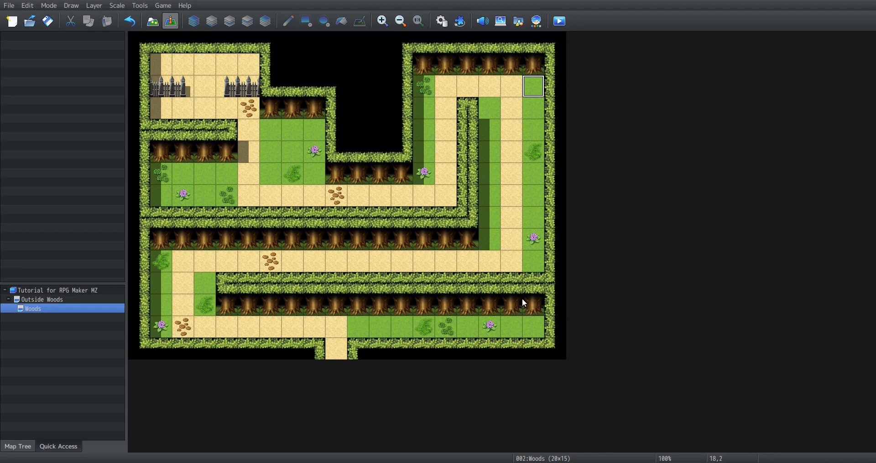
right_click(539, 90)
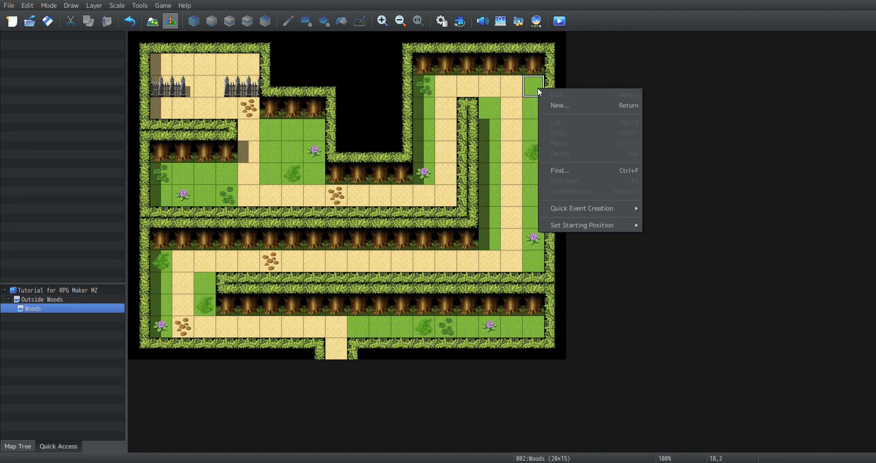
mouse_move(561, 210)
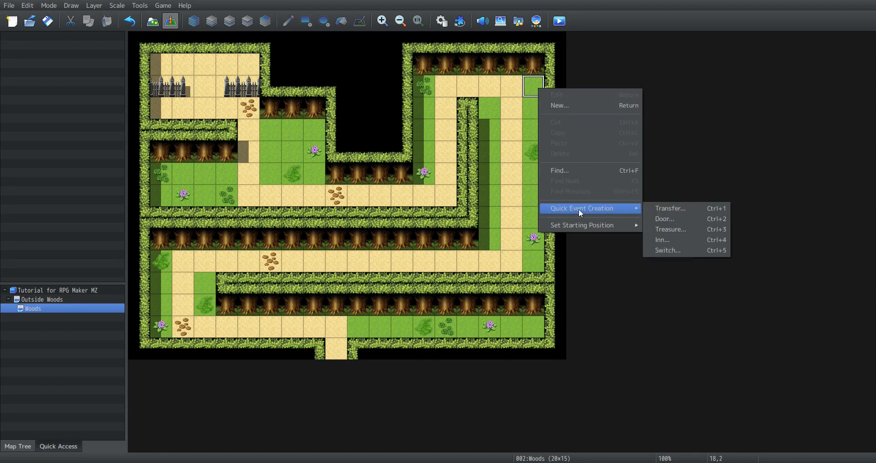
click(682, 230)
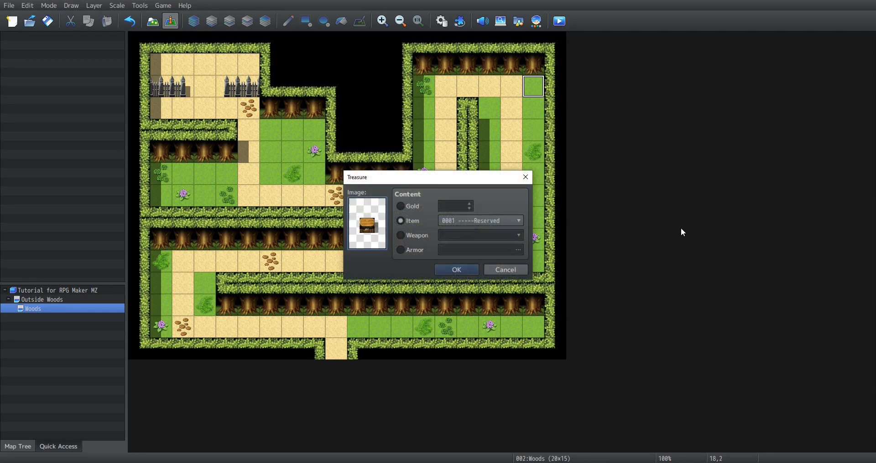
click(412, 207)
double_click(373, 222)
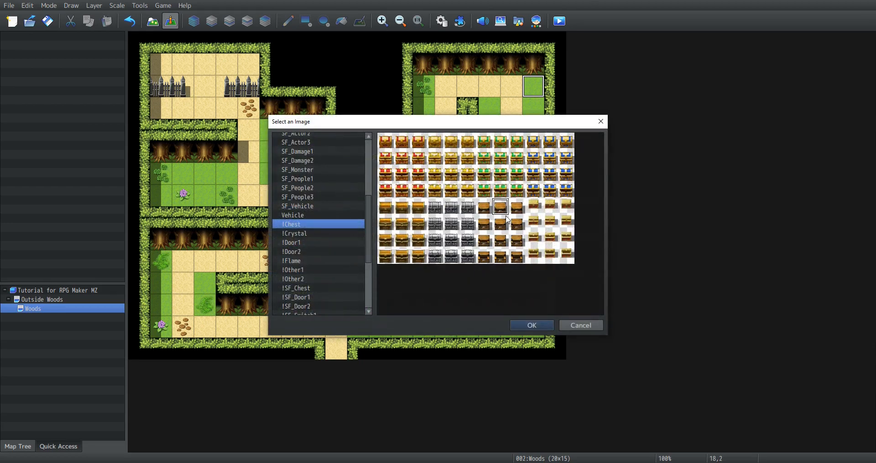
click(538, 325)
click(400, 220)
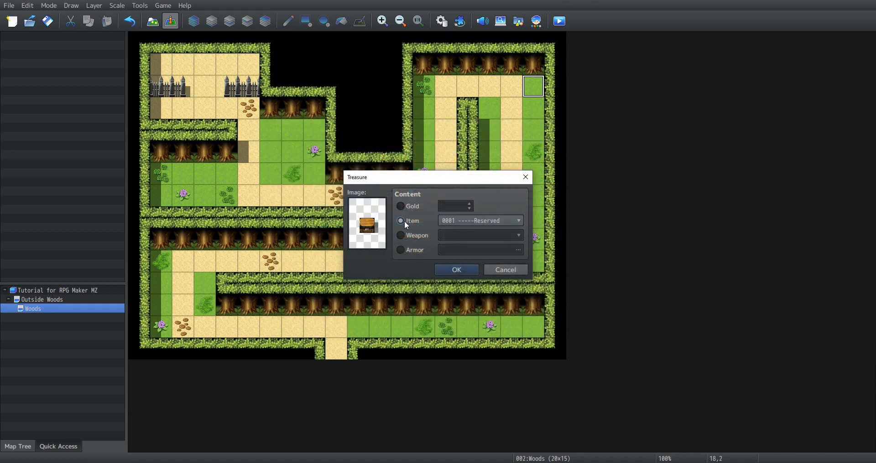
click(464, 221)
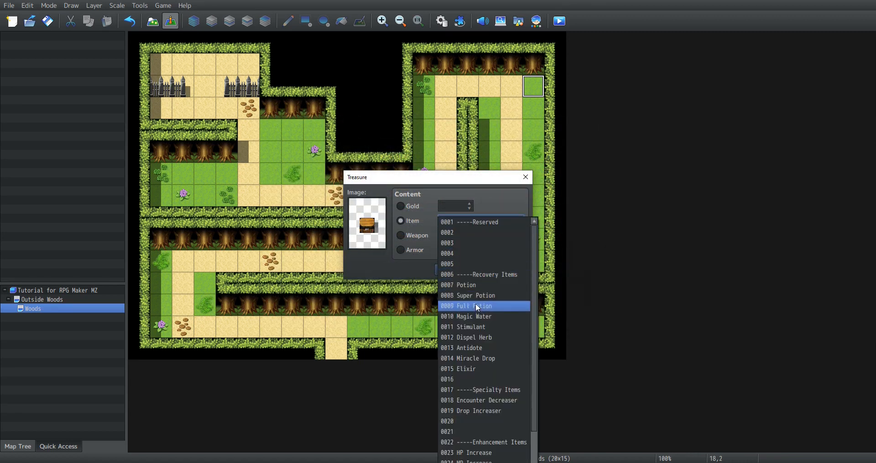
click(476, 286)
click(463, 268)
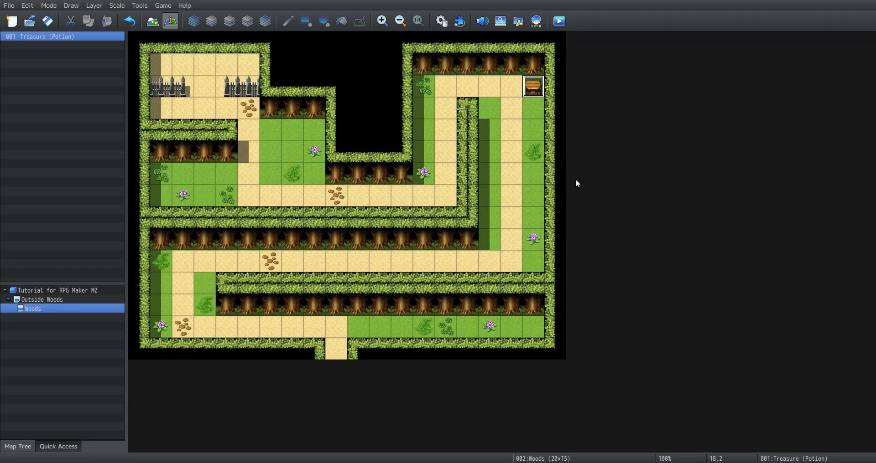
- Review the treasure event's commands and set its Change Items command to increase Potion by a constant 10
double_click(532, 91)
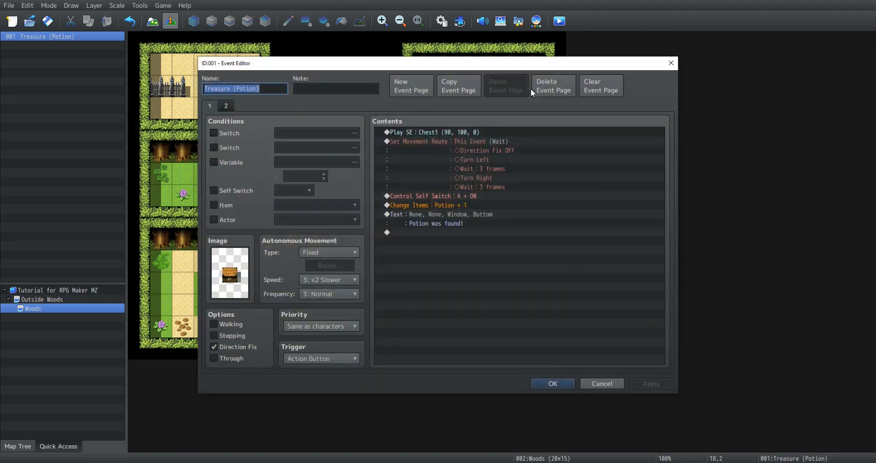
click(467, 133)
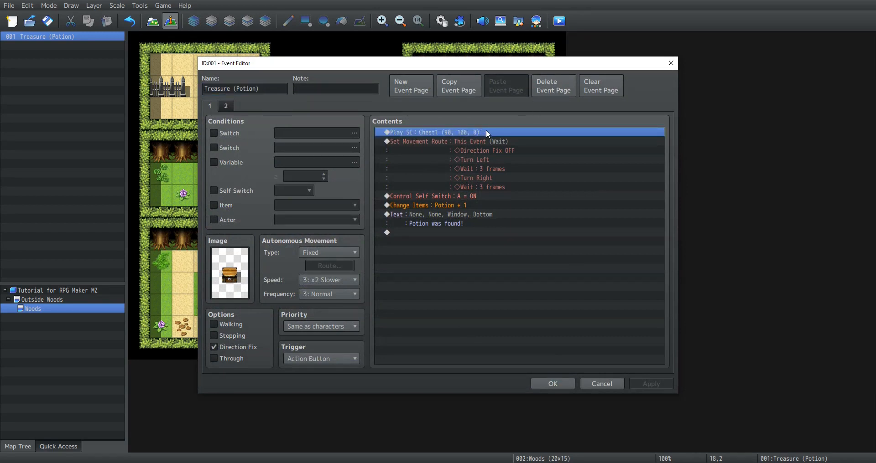
click(488, 143)
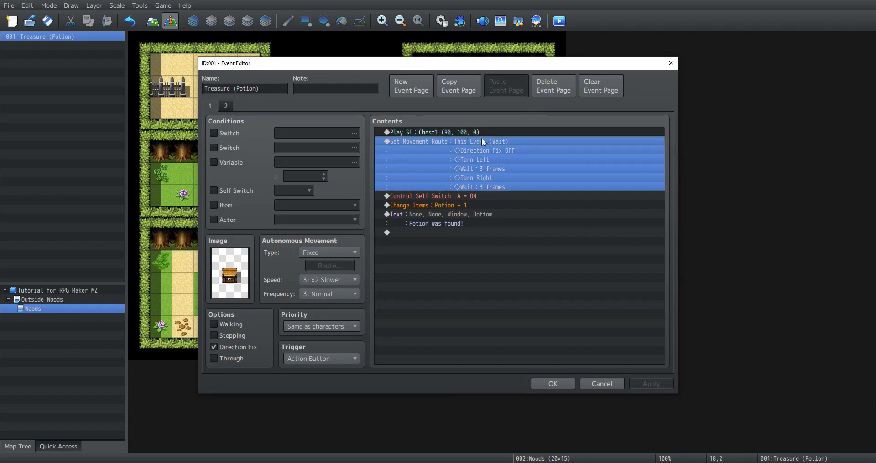
click(447, 197)
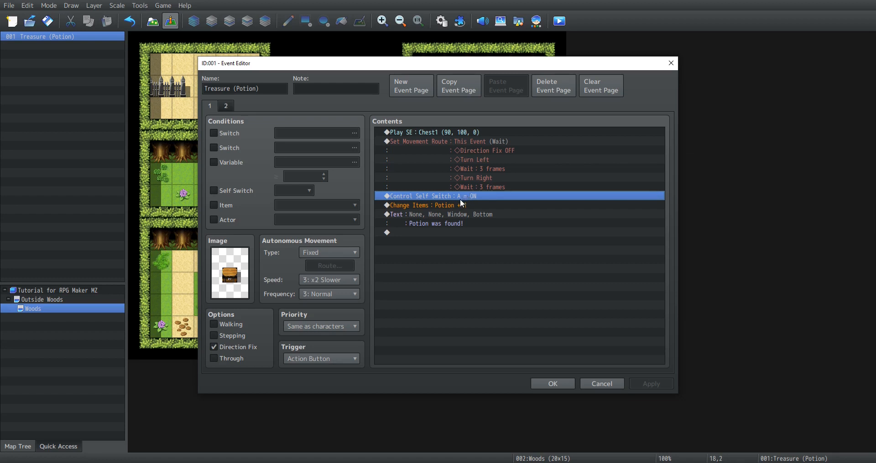
right_click(458, 205)
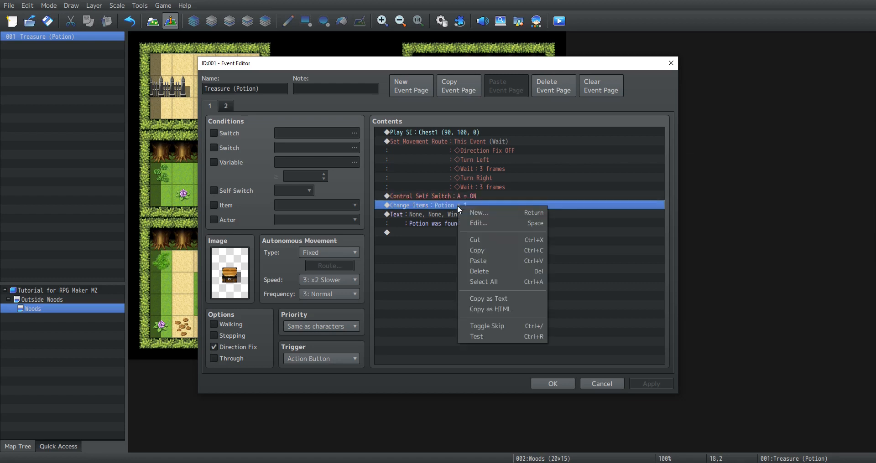
click(488, 224)
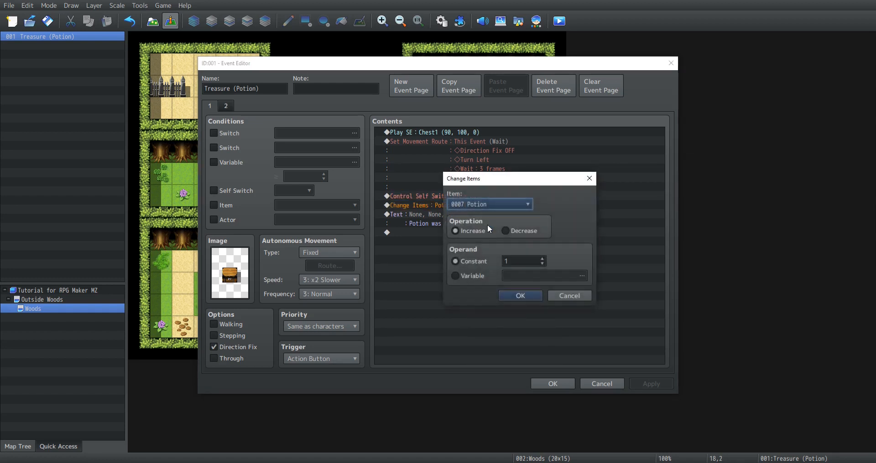
double_click(521, 261)
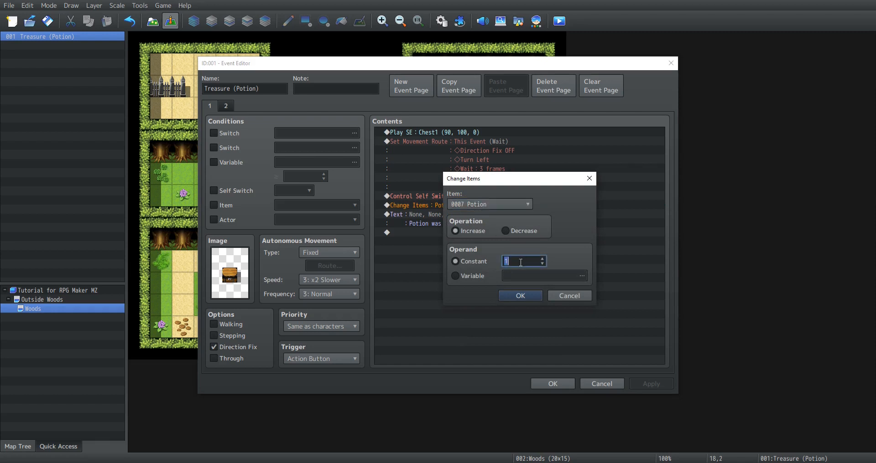
text(10)
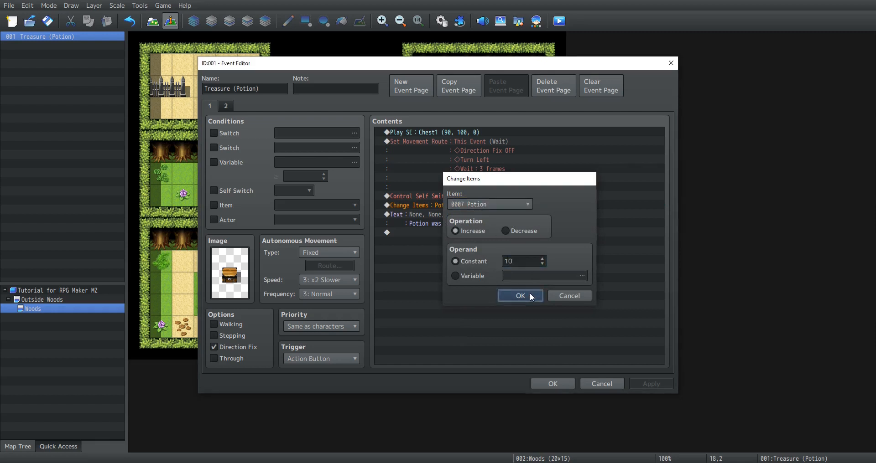
click(530, 295)
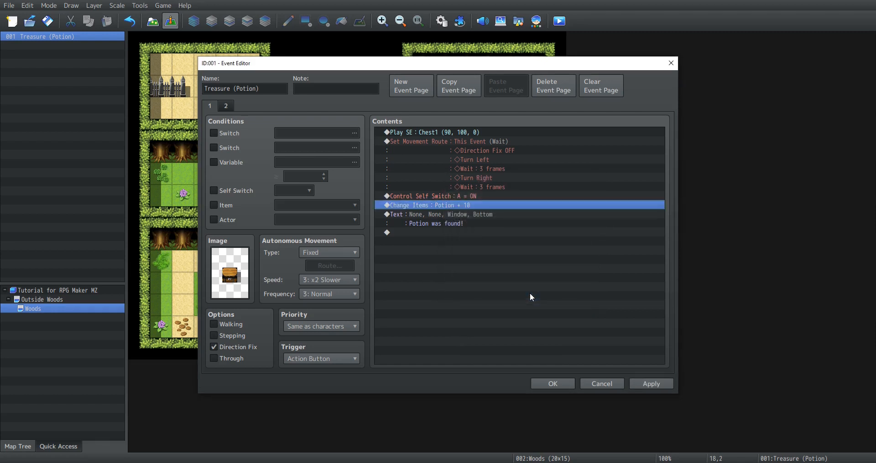
- Change the chest's message text to "10Potions were found!"
click(431, 215)
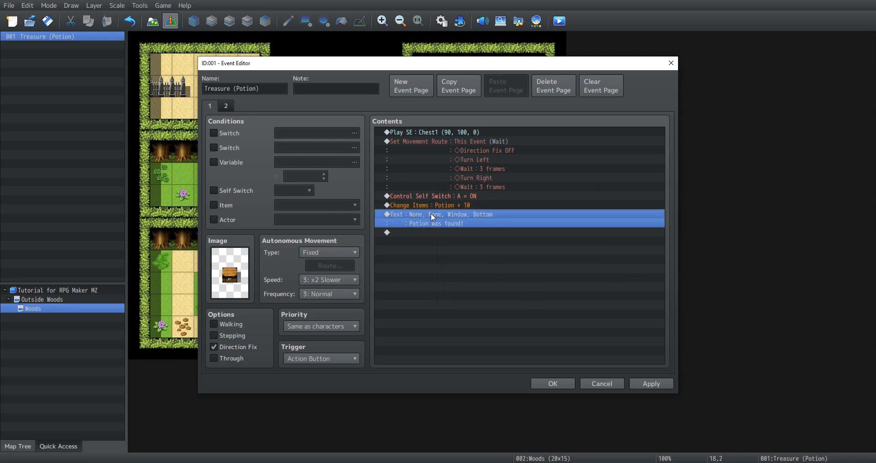
double_click(430, 212)
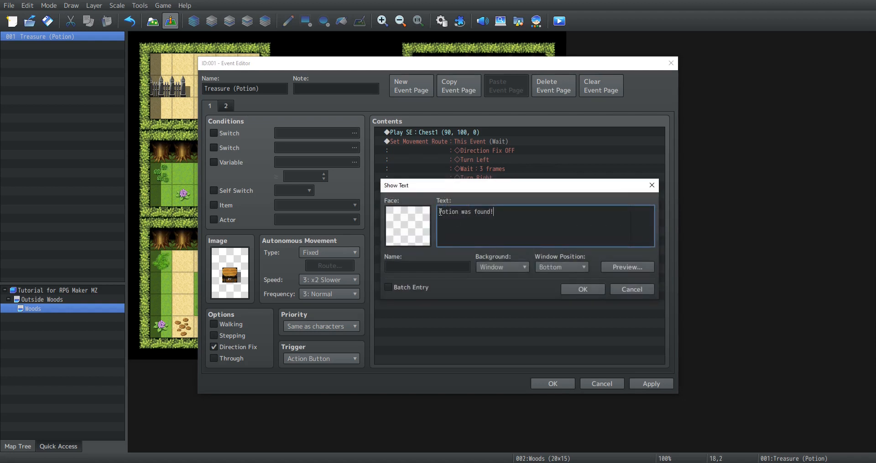
click(438, 212)
text(10)
click(467, 212)
text(s)
drag(477, 213, 484, 213)
text(wew)
key(BackSpace)
key(BackSpace)
text(re)
click(576, 290)
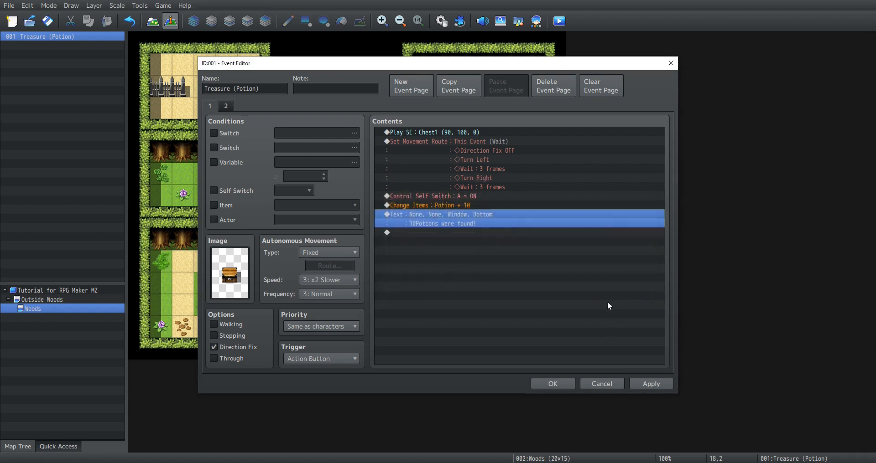
- Apply the treasure event's changes, check its second page and close the event
click(655, 382)
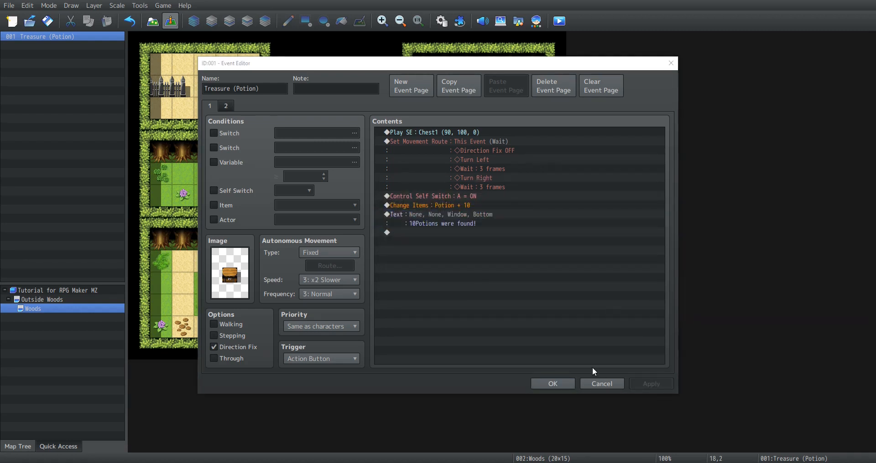
click(226, 106)
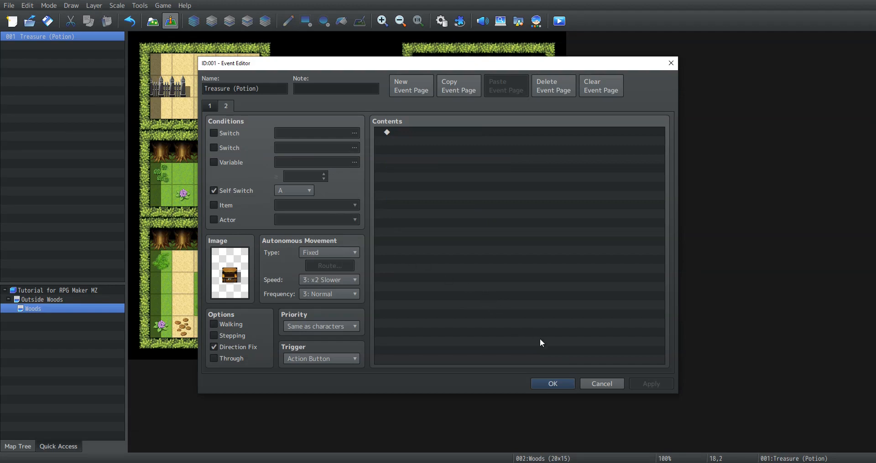
click(555, 382)
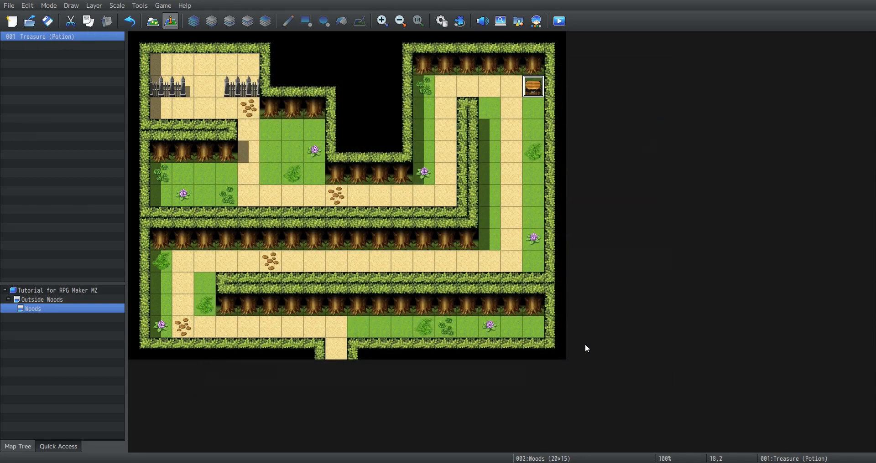
- Create an event named Sister at 3,1 behind the iron fence, using the pink-haired character from Actor2
click(212, 68)
right_click(211, 67)
click(225, 80)
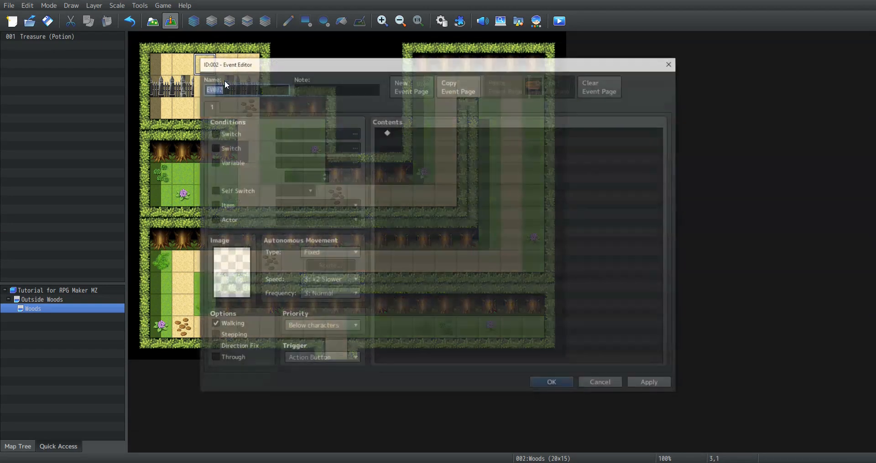
text(Sister)
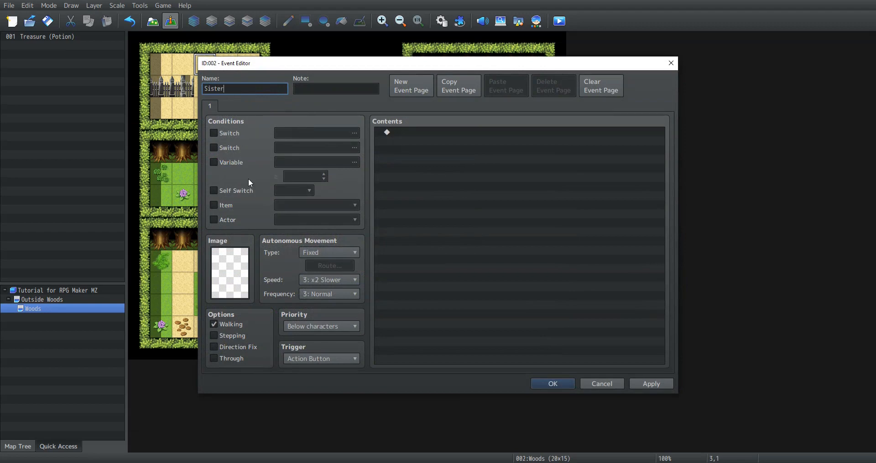
double_click(245, 272)
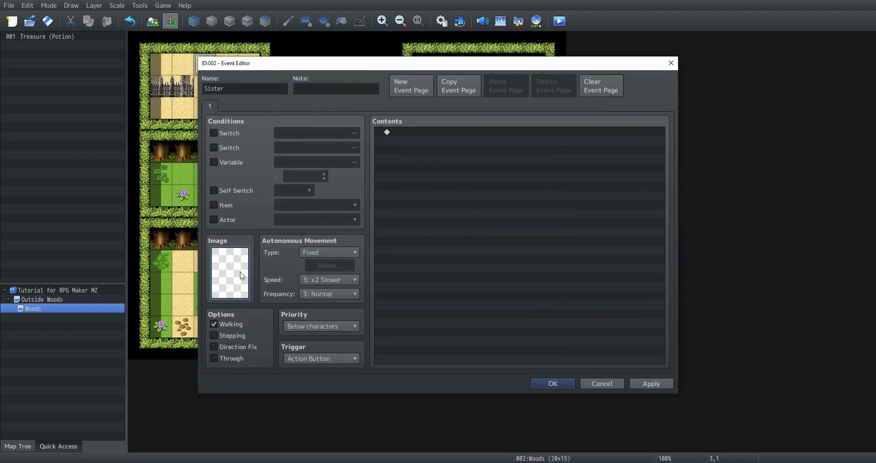
click(327, 154)
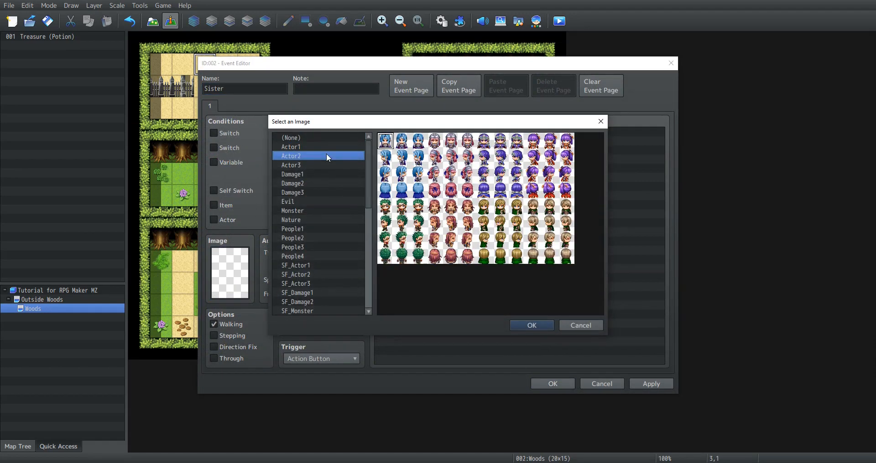
click(450, 209)
click(548, 328)
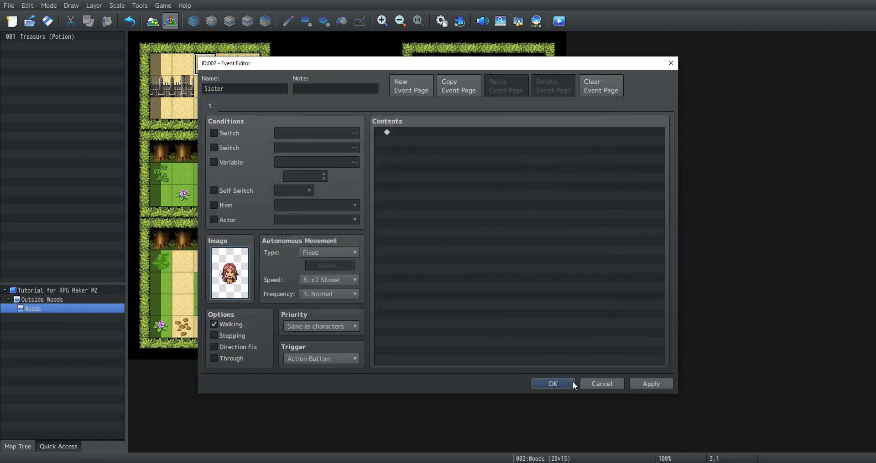
click(571, 383)
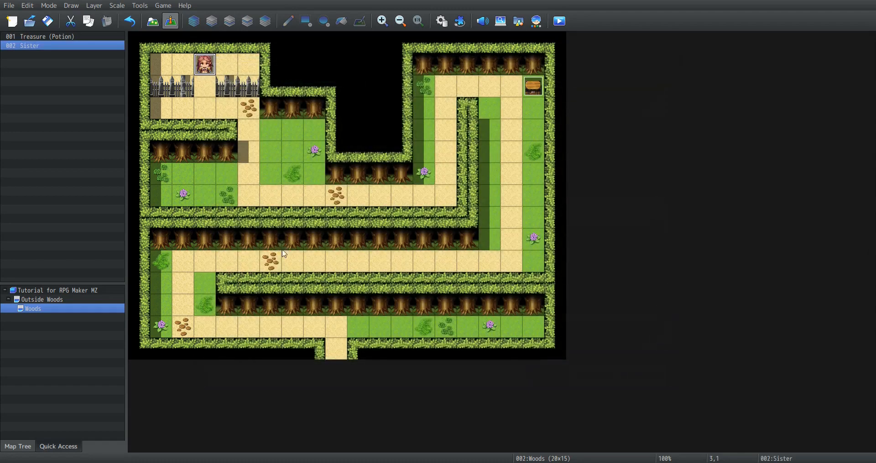
- Create an event named Door in the fence opening at 3,2, using the grey iron gate image from !Door2
right_click(211, 97)
click(229, 109)
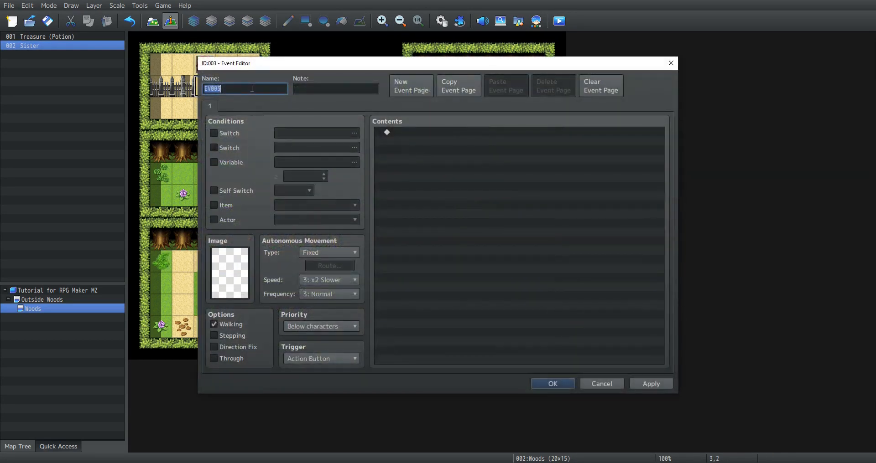
text(Door)
double_click(230, 273)
scroll(295, 253, down, 4)
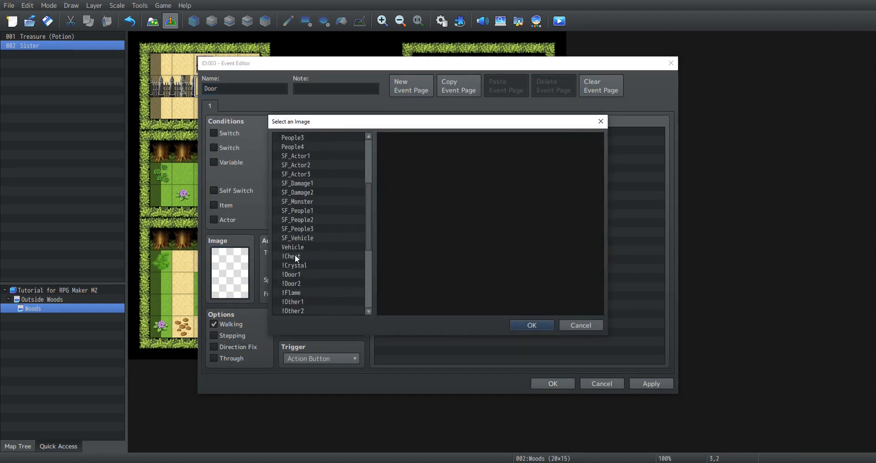
scroll(295, 255, down, 1)
click(292, 265)
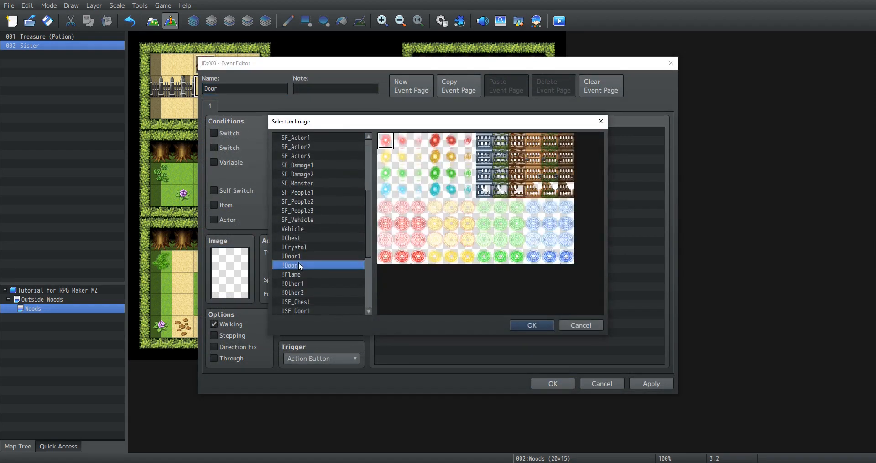
click(485, 160)
click(528, 326)
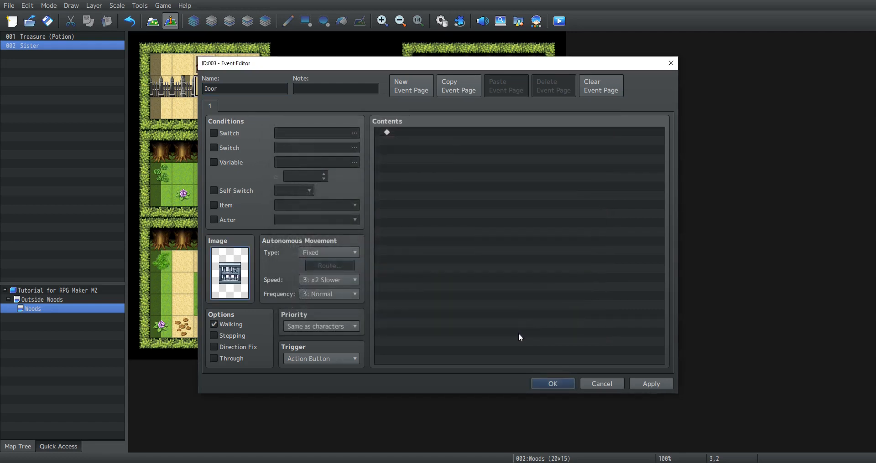
click(568, 384)
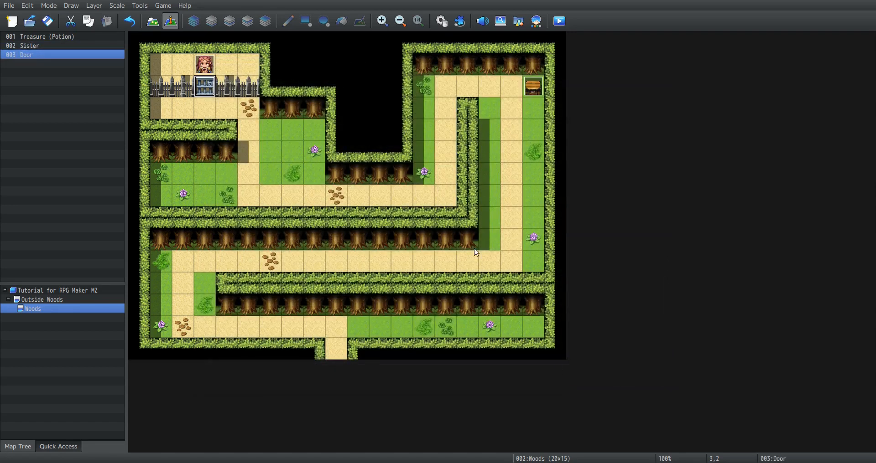
- Create an event named Leader at 7,4 on the grass, using the third character in the Monster sheet's lower row
right_click(290, 132)
click(319, 144)
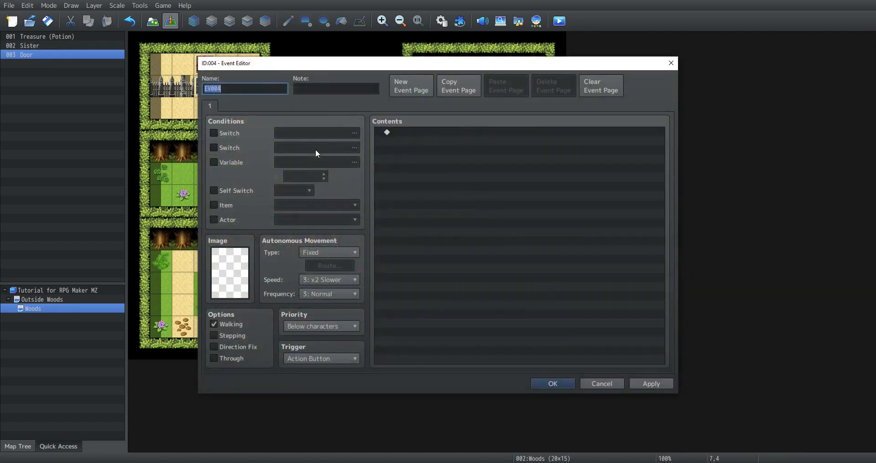
text(Leader)
double_click(229, 273)
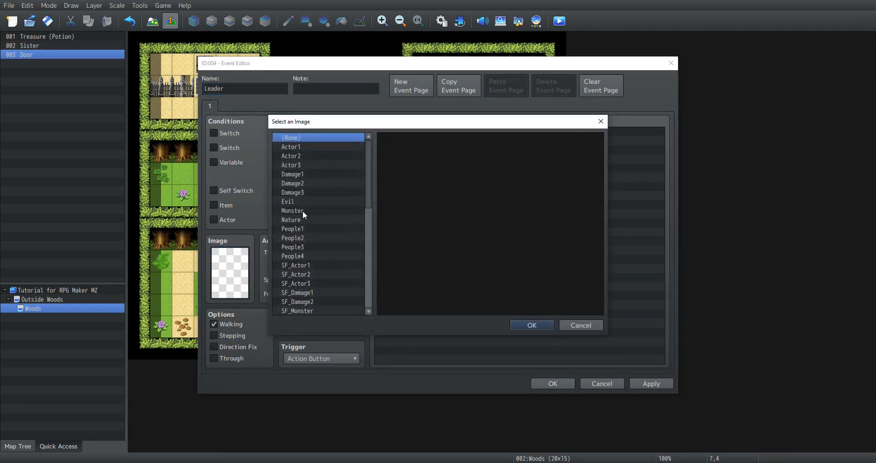
click(303, 211)
click(501, 207)
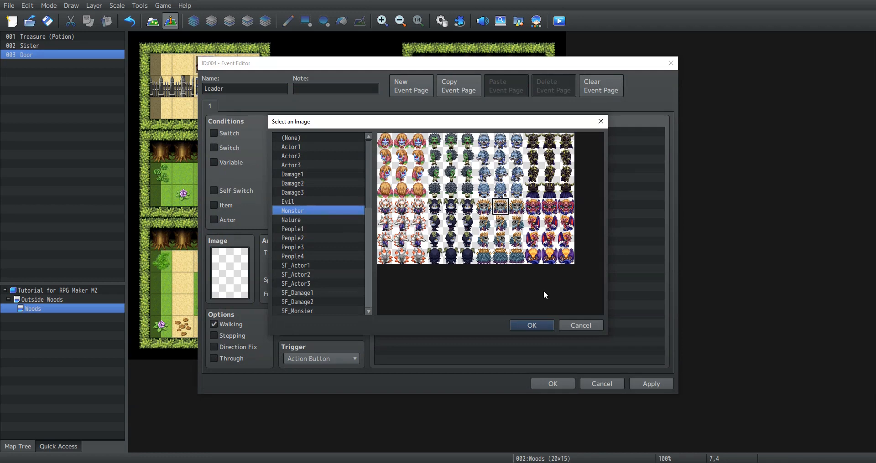
click(531, 323)
click(553, 384)
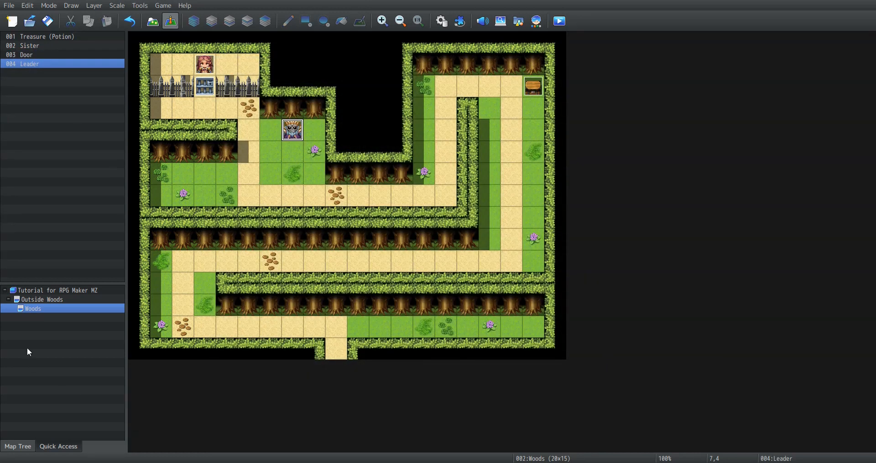
- On page 1 of the Outside Woods tent NPC, end the Yes branch by turning ON switch 0001, named "Marcus Mission"
click(34, 301)
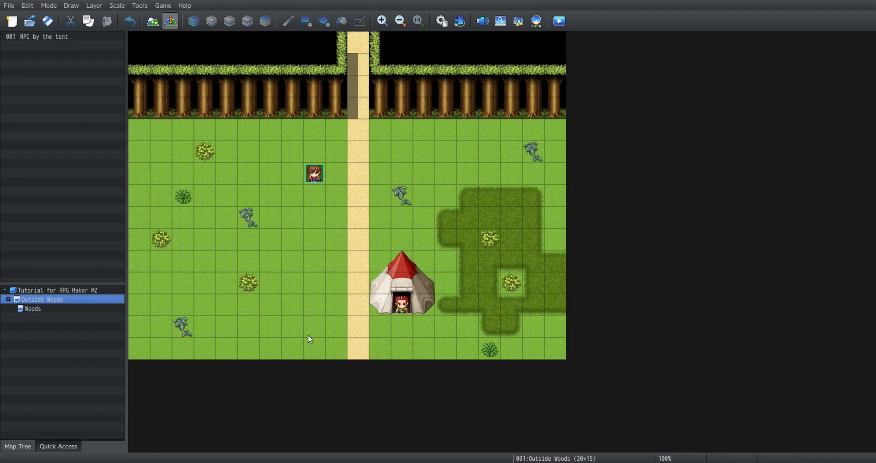
right_click(401, 308)
click(415, 316)
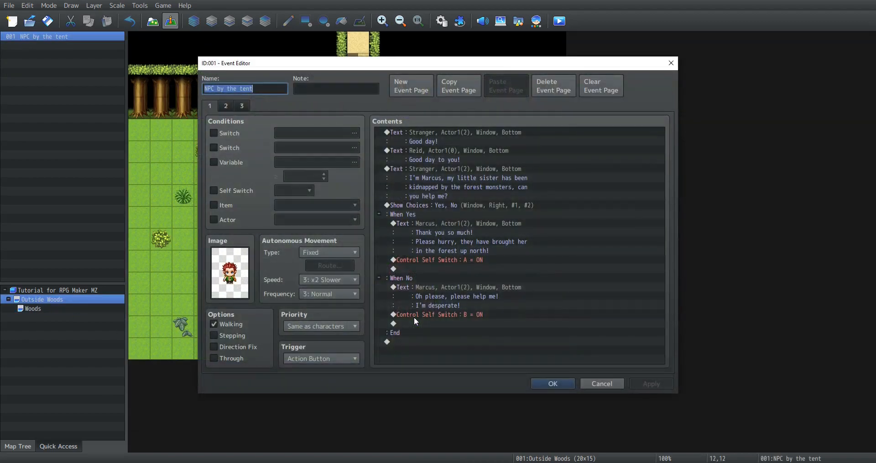
double_click(428, 266)
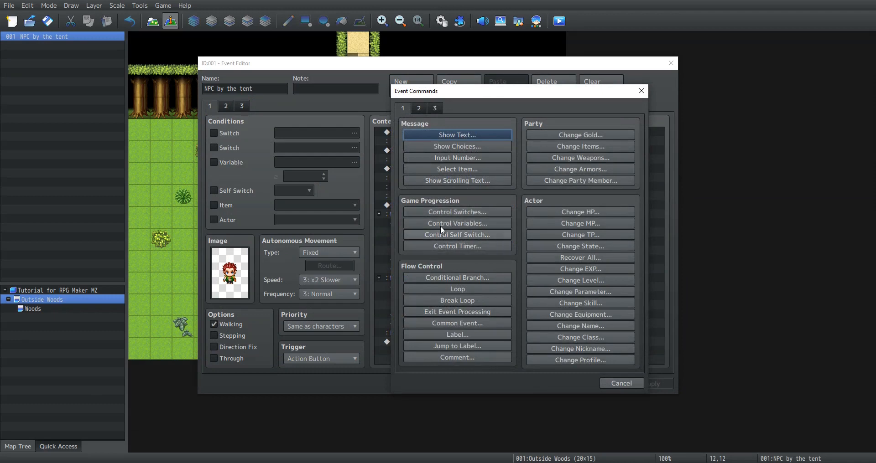
click(438, 212)
click(518, 219)
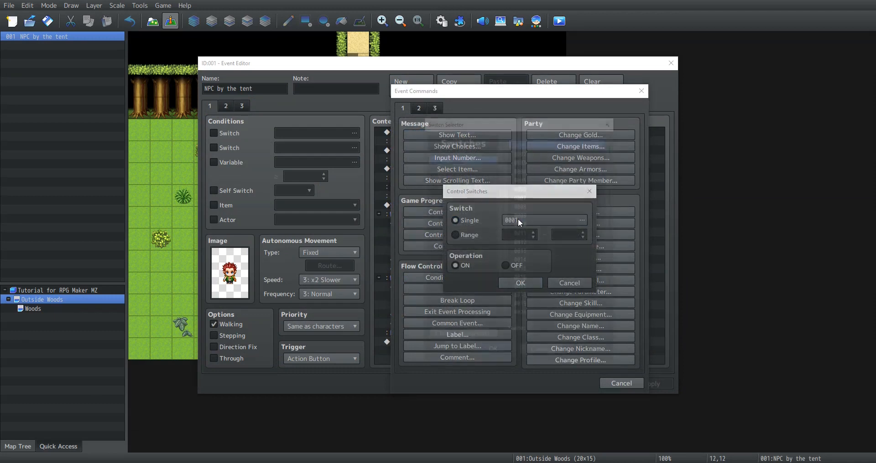
click(551, 332)
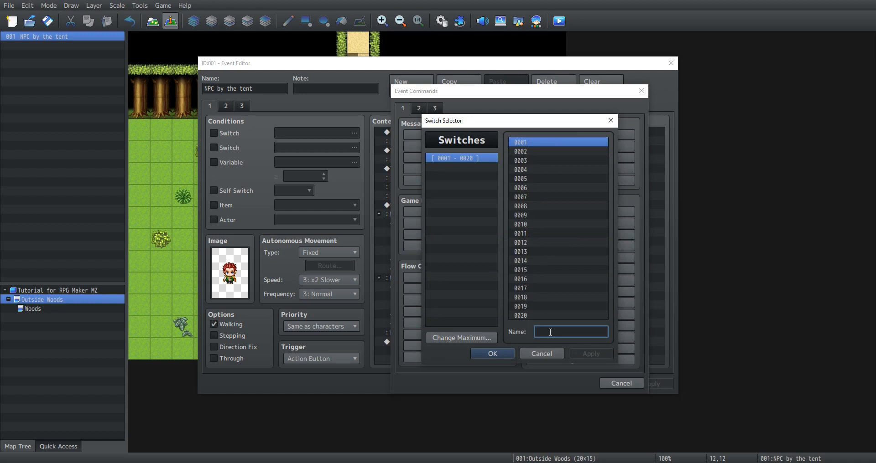
text(Marcus Missio)
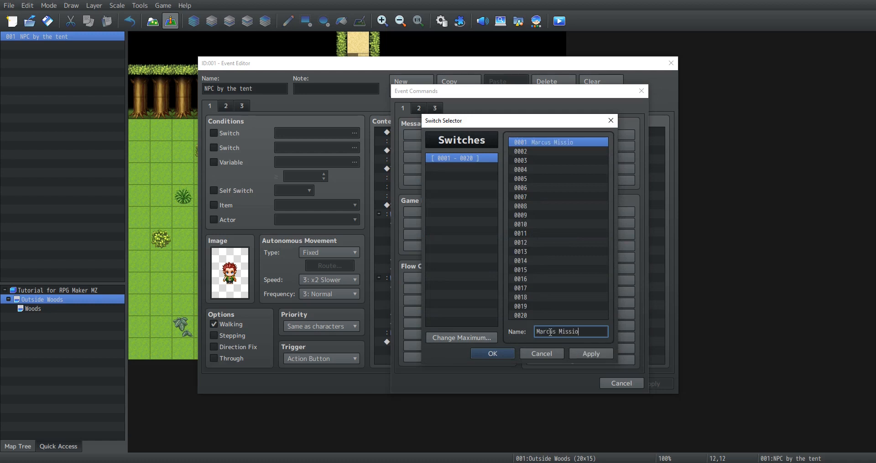
text(n)
click(606, 355)
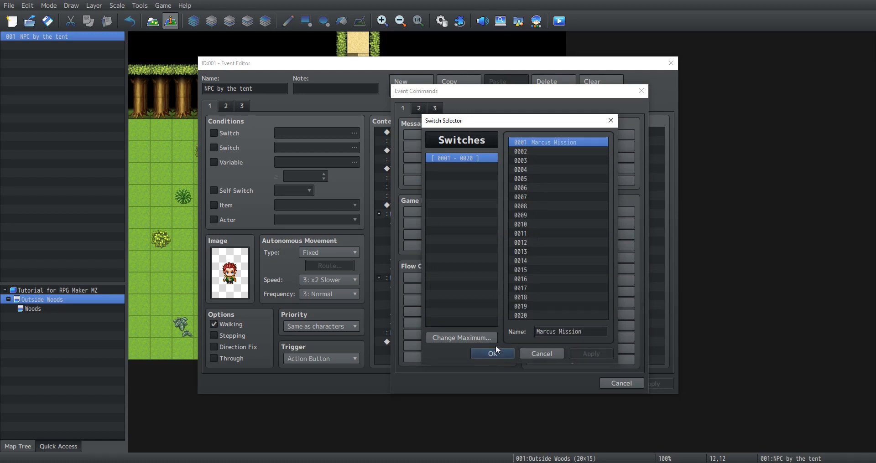
click(494, 354)
click(519, 283)
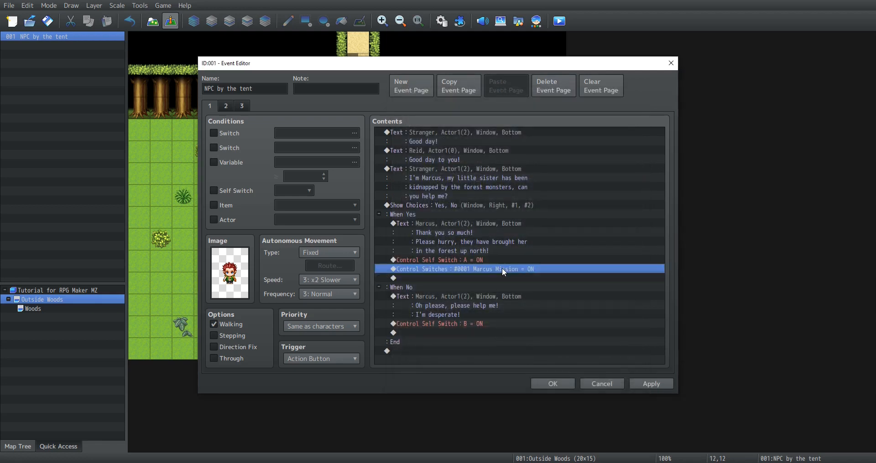
- Copy the Marcus Mission switch command to the end of page 2's Yes branch and apply the event changes
click(225, 109)
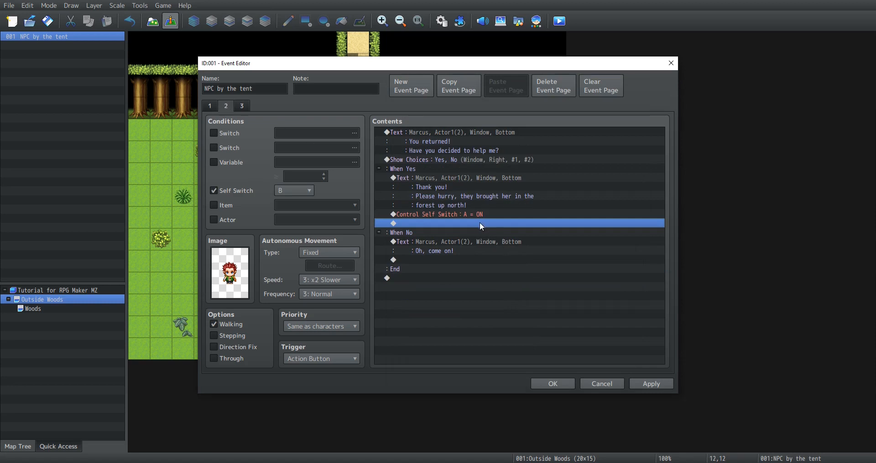
key(ctrl+v)
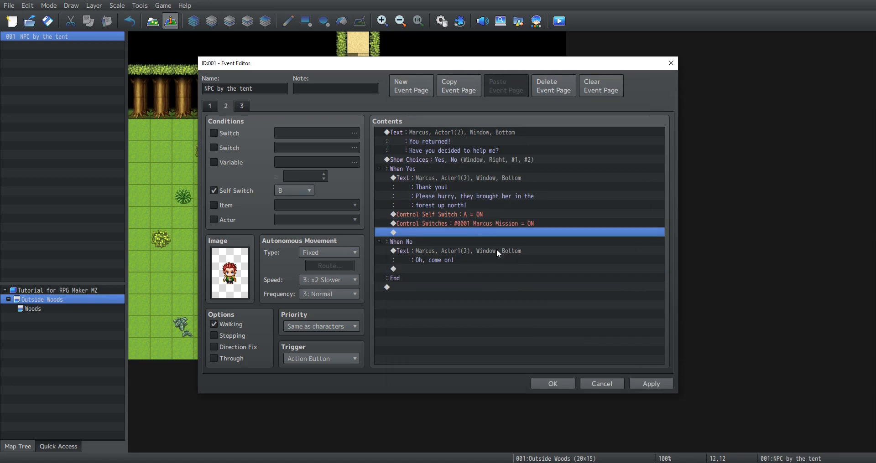
click(653, 385)
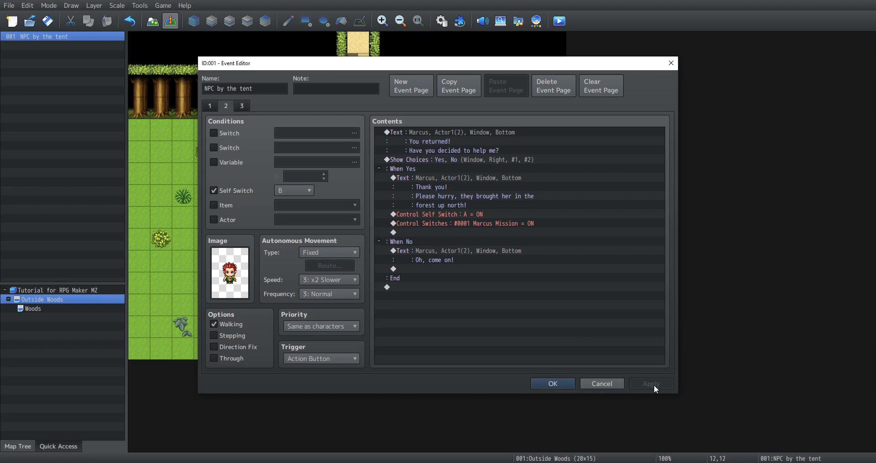
- Create a quick transfer event on the path tile at the north edge of Outside Woods, leading to Woods (9,14)
click(554, 387)
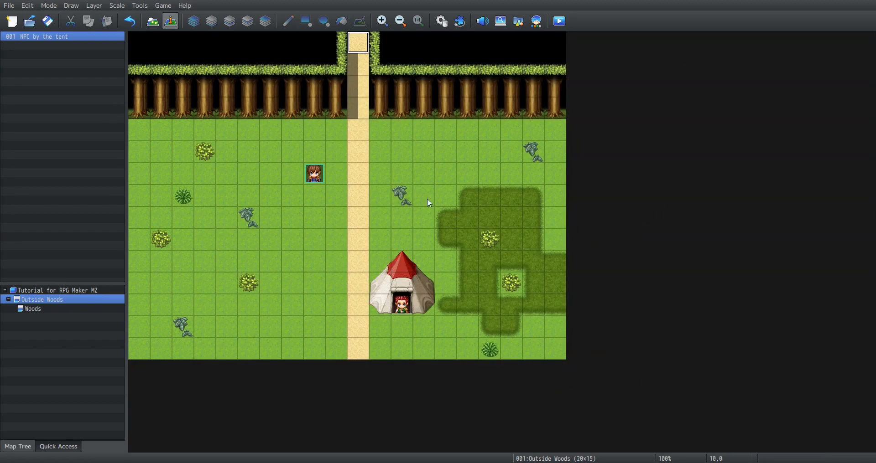
right_click(360, 48)
mouse_move(428, 164)
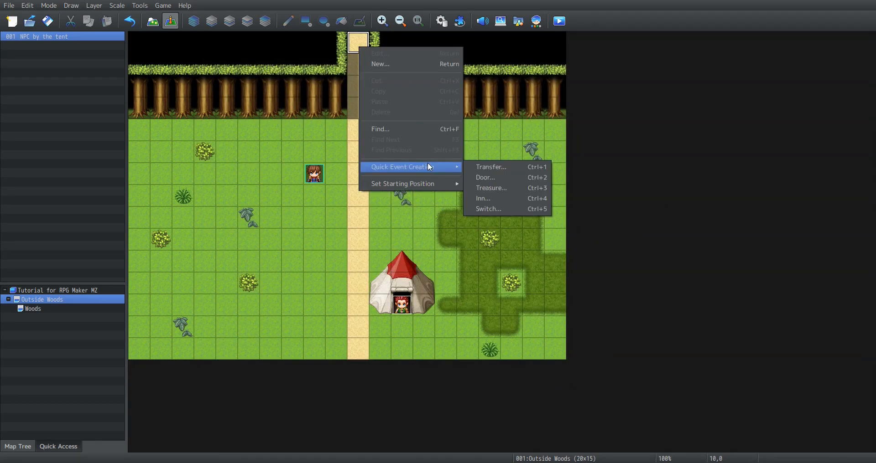
click(479, 168)
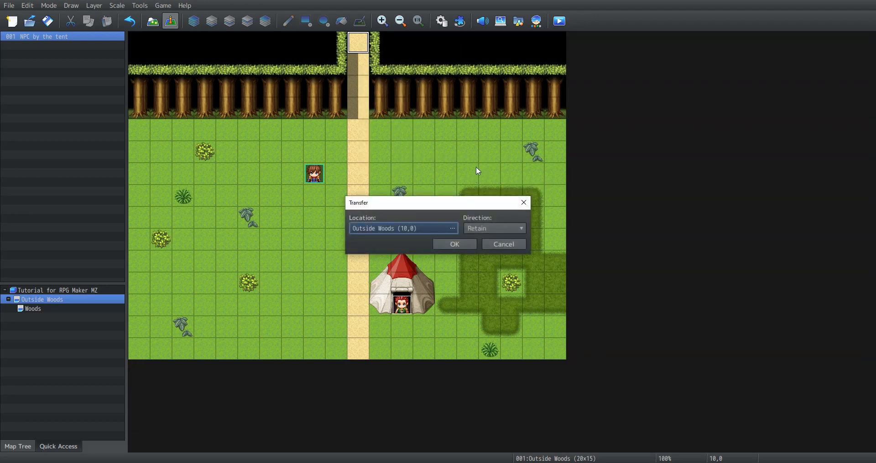
click(450, 229)
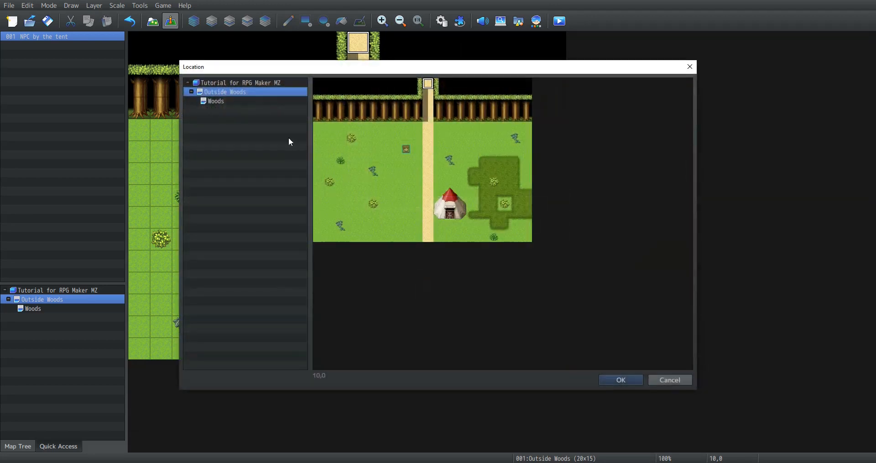
click(244, 103)
click(415, 235)
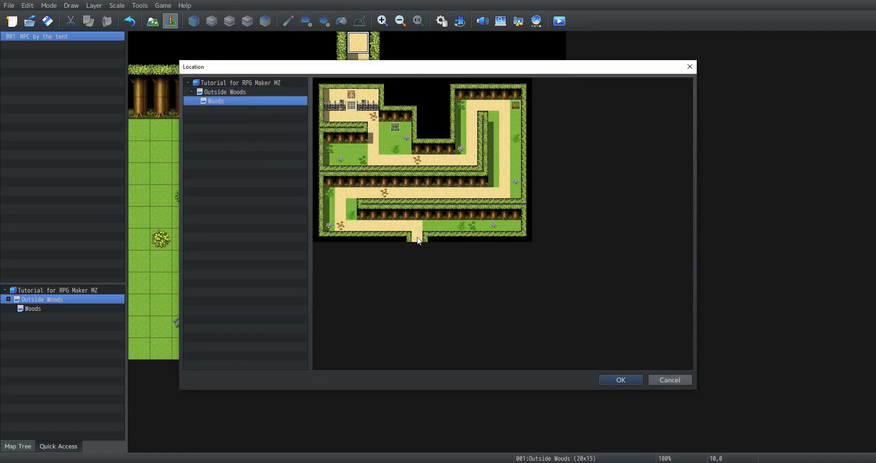
click(611, 377)
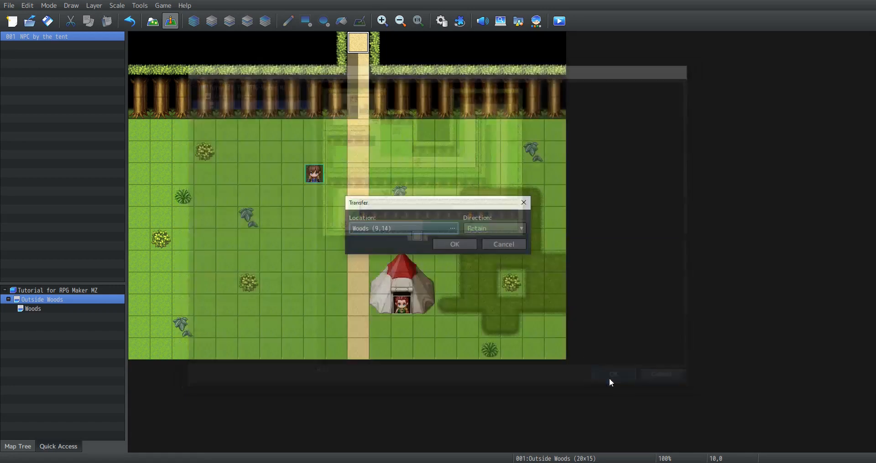
click(469, 244)
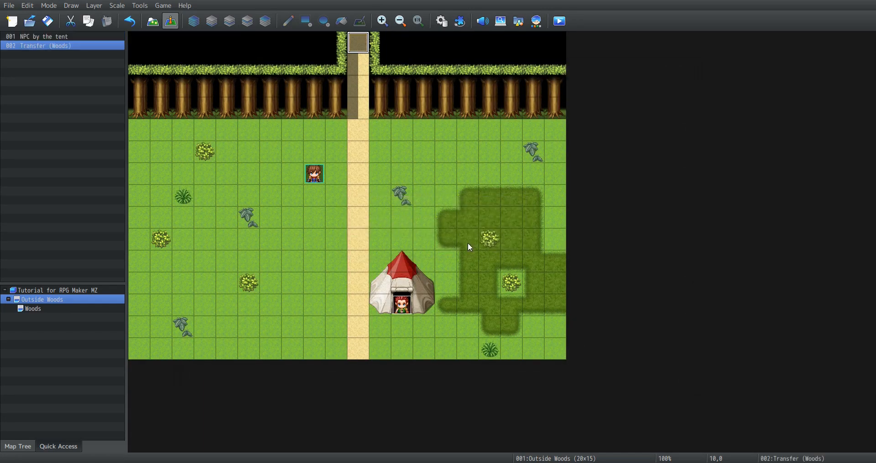
- On the Woods map, create a quick transfer event on the south exit tile, leading to Outside Woods (10,0)
click(33, 310)
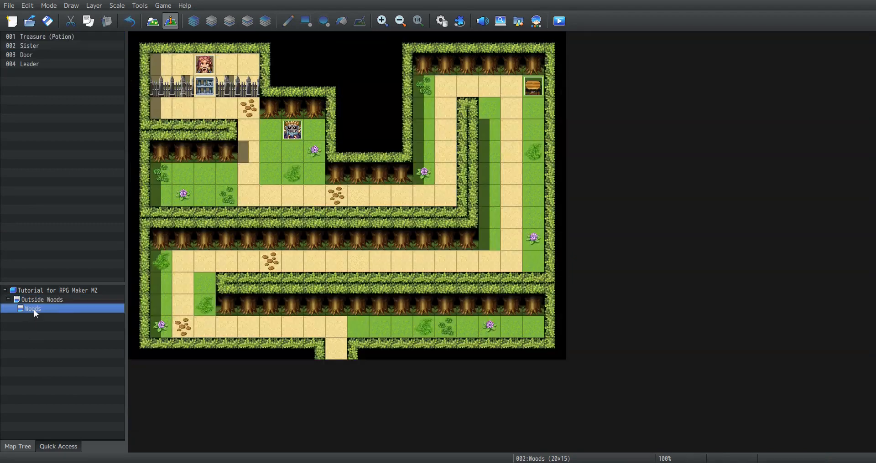
right_click(340, 339)
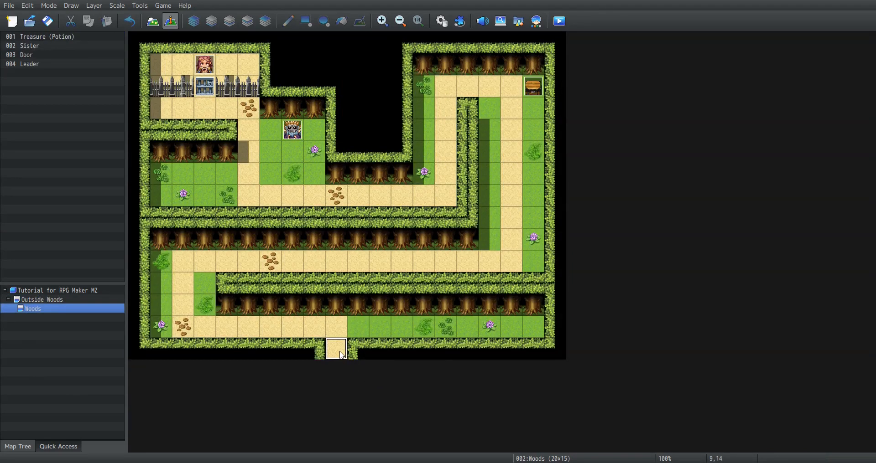
mouse_move(410, 458)
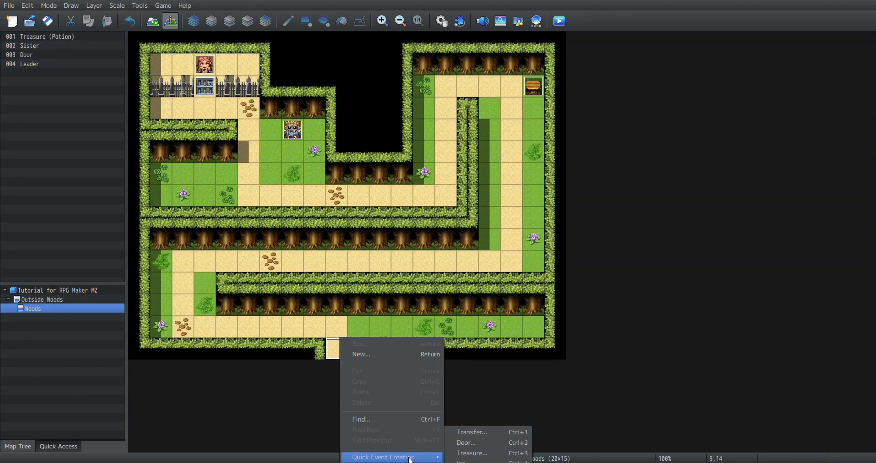
click(472, 428)
click(439, 226)
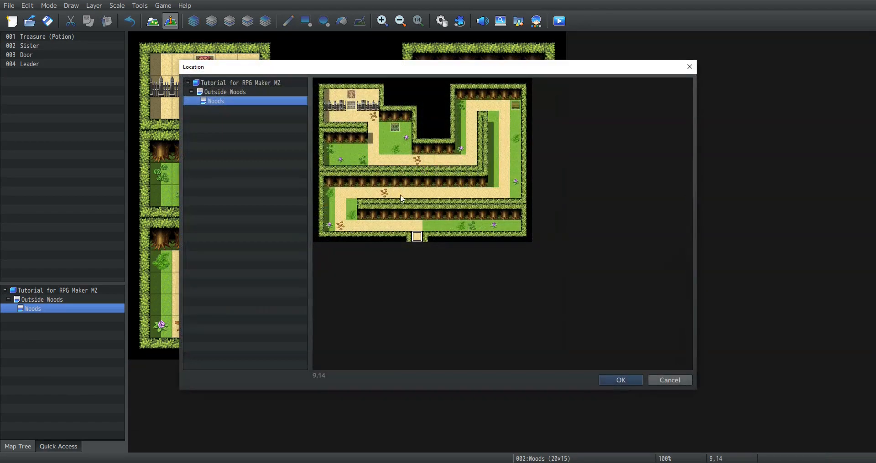
click(232, 92)
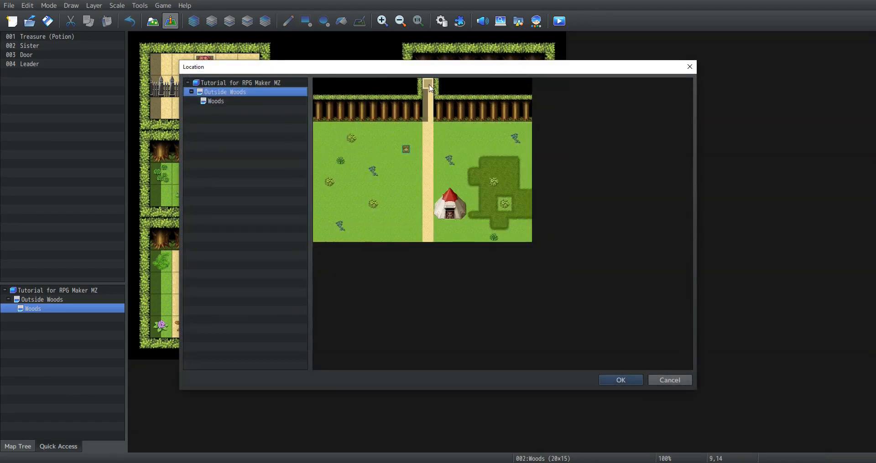
click(620, 380)
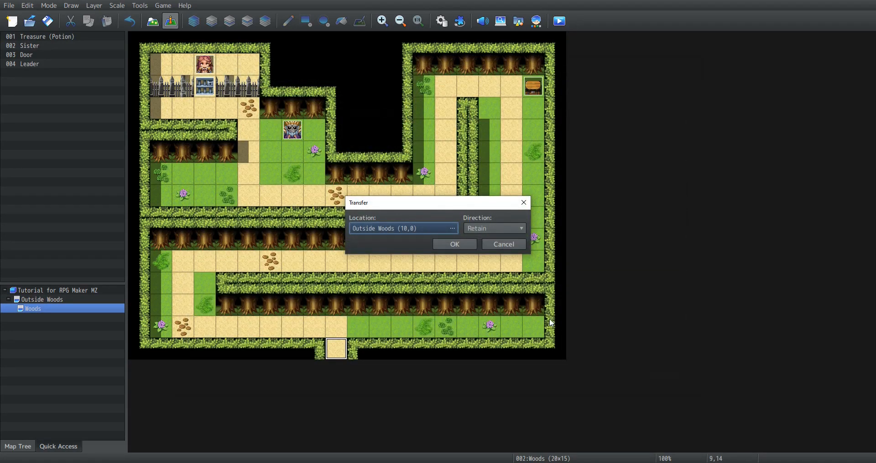
click(450, 240)
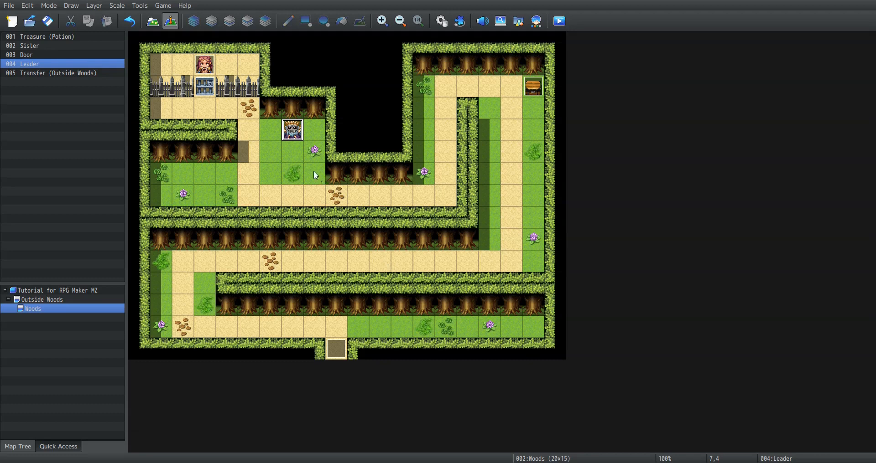
- Add a conditional branch to the Leader event that checks whether switch 0001 Marcus Mission is ON, with an else branch
double_click(292, 131)
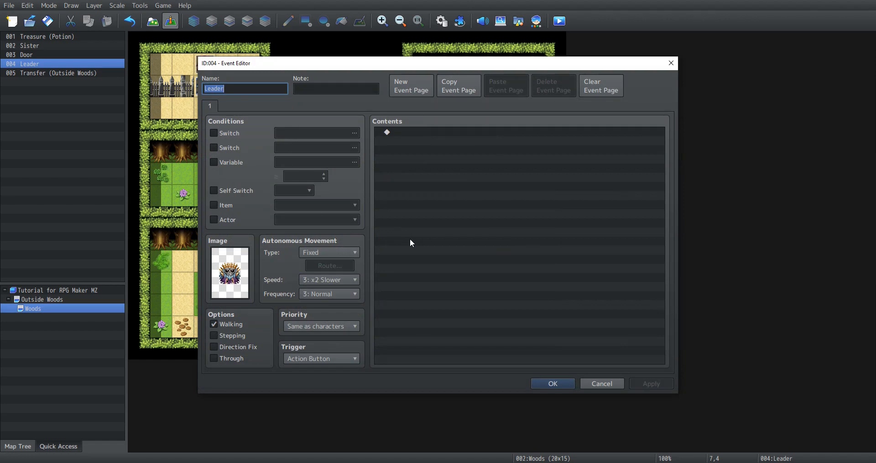
double_click(398, 130)
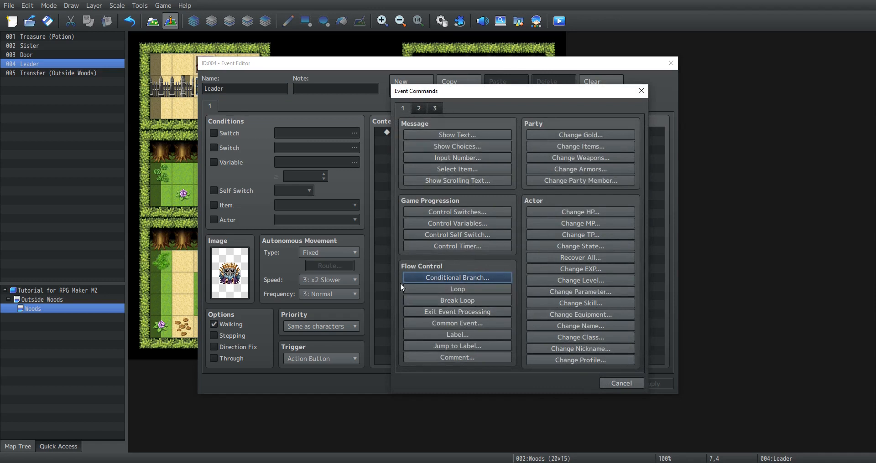
click(429, 278)
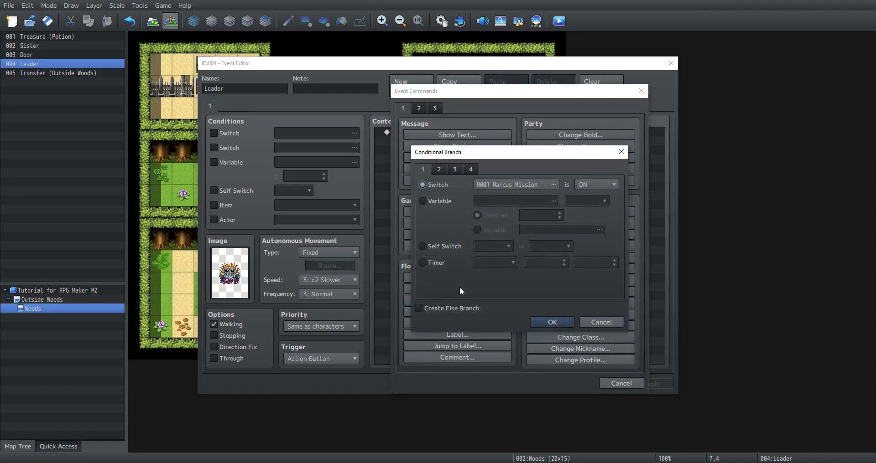
click(439, 170)
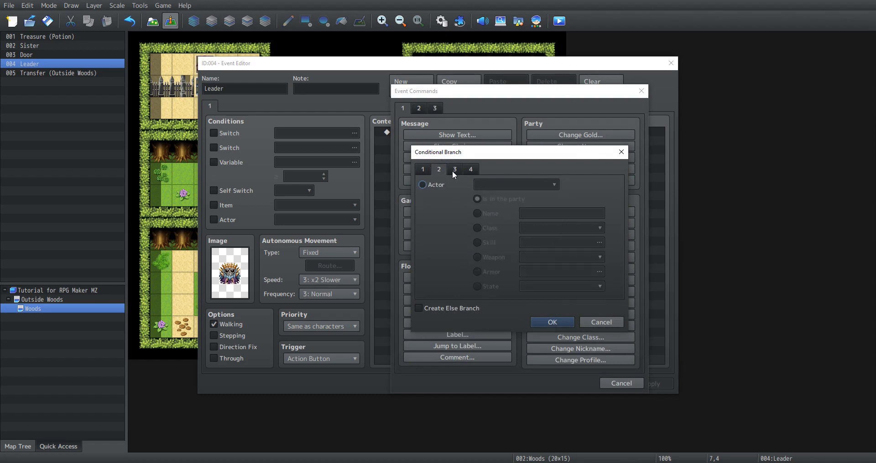
click(453, 171)
click(467, 170)
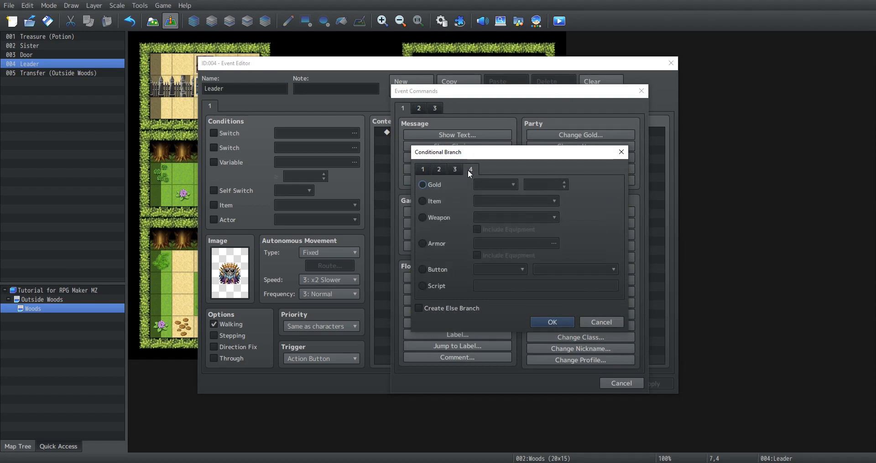
click(455, 169)
click(441, 168)
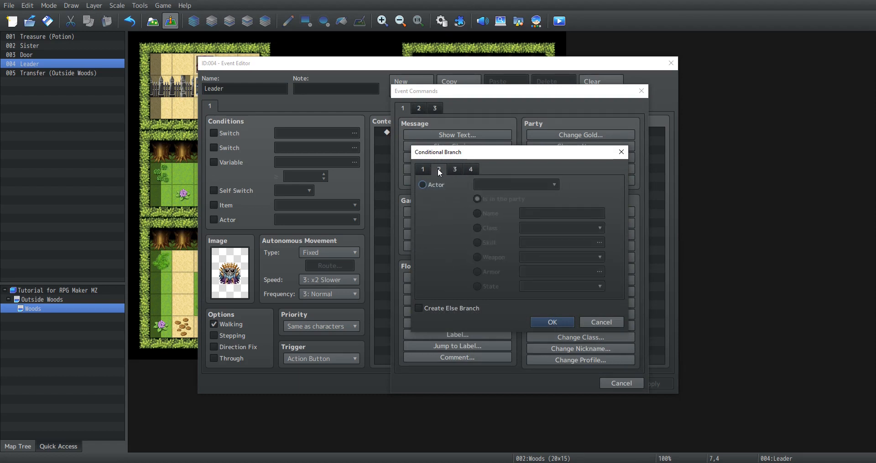
click(419, 169)
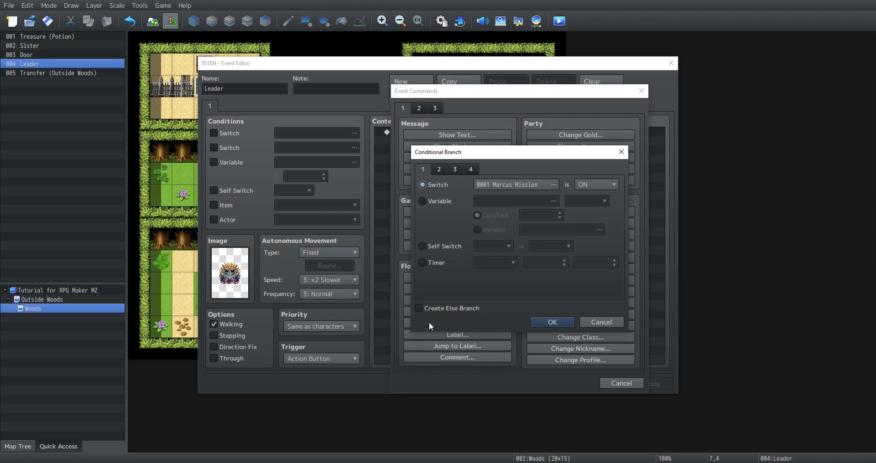
click(420, 310)
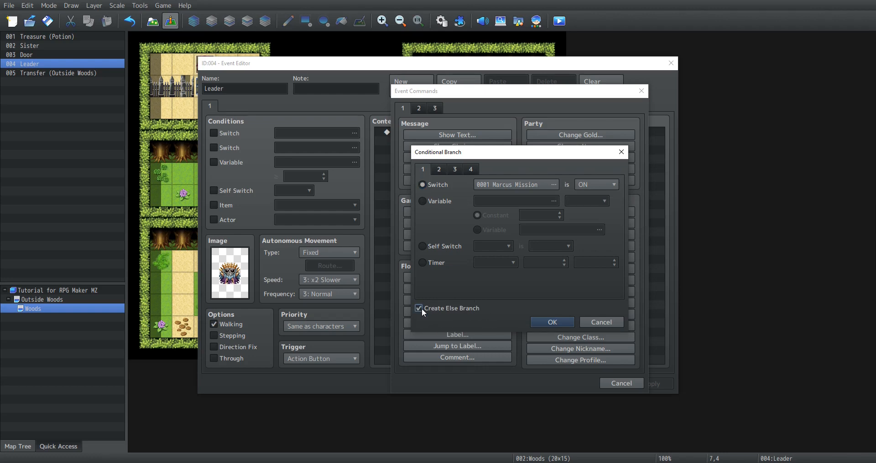
click(557, 321)
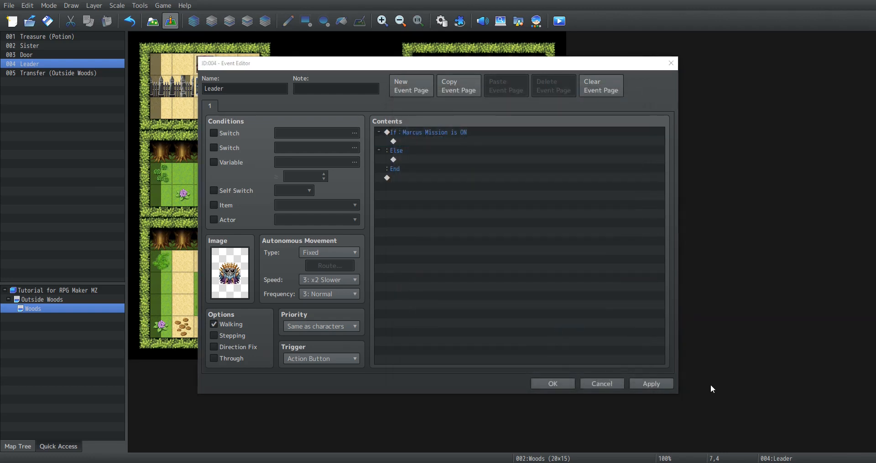
click(431, 143)
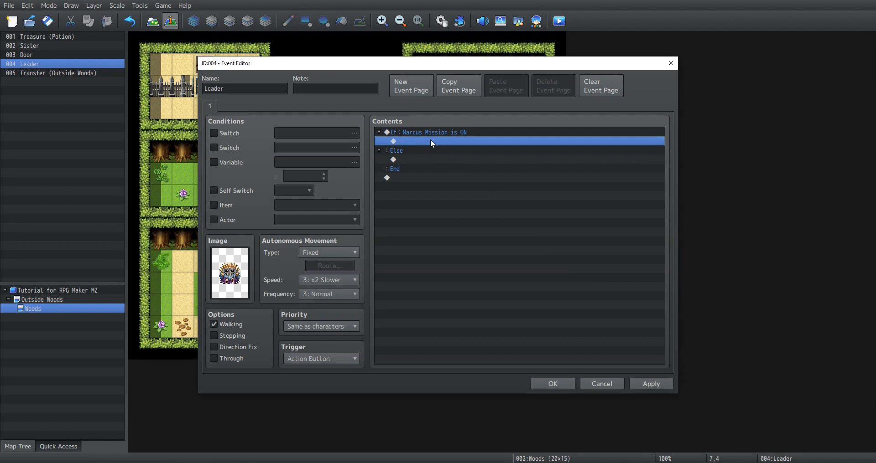
click(400, 159)
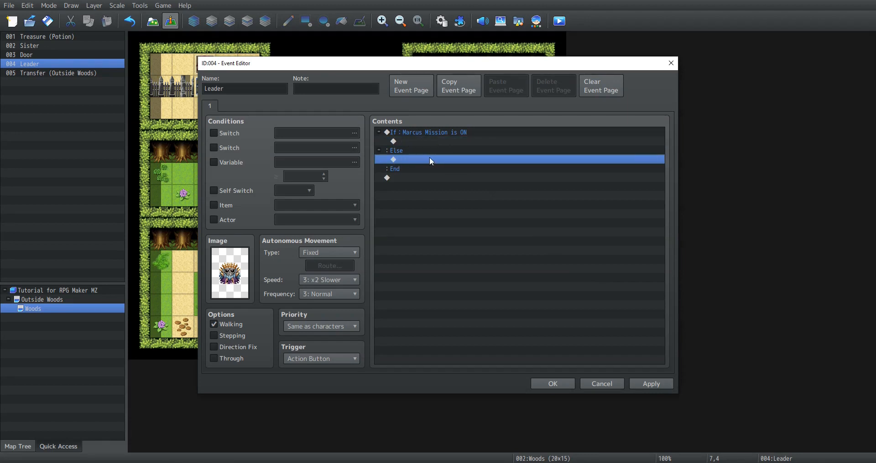
click(396, 179)
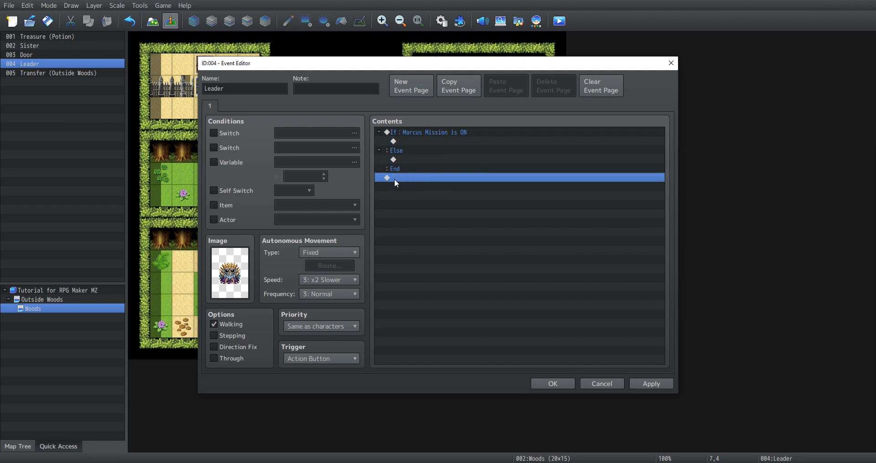
- Start a Show Text command in the Marcus Mission ON branch, using the first Actor1 face and the speaker name Reid
double_click(427, 177)
click(458, 133)
double_click(431, 224)
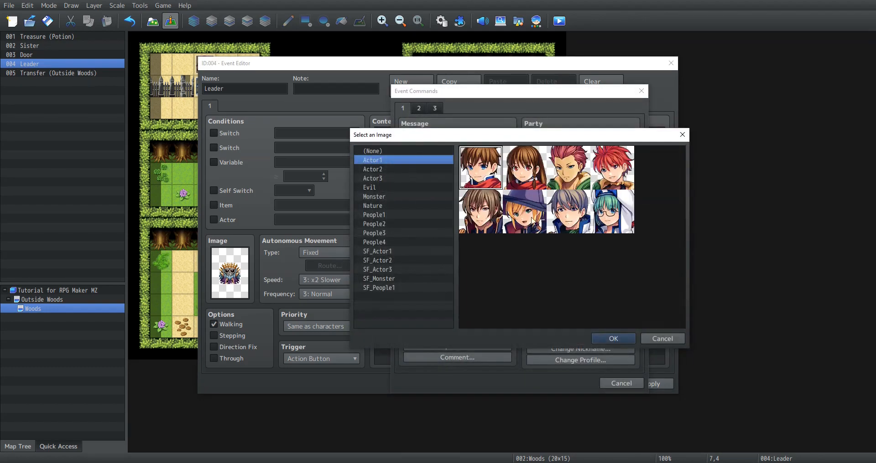
click(614, 339)
click(434, 267)
text(Reid)
- Enter Reid's message as "YOU! / You are the monster that kidnapped Marcus / sister!" on three lines and add it to the branch
click(482, 232)
text(YOU!)
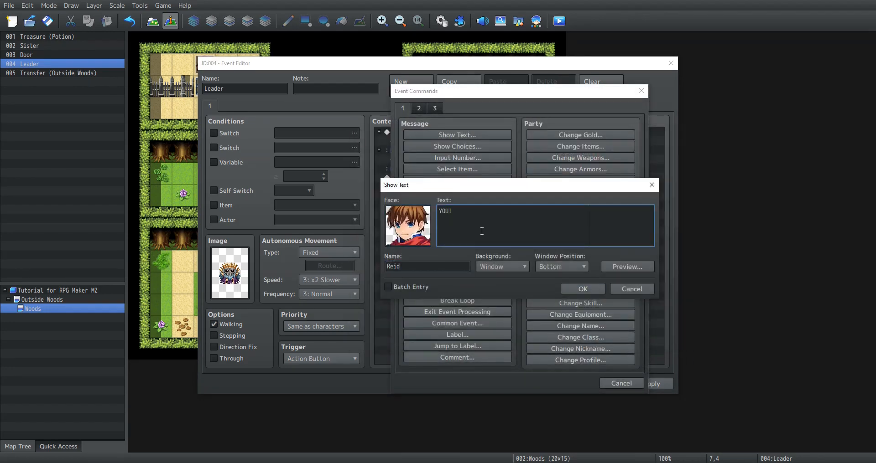
key(Return)
text(You are the monster that kidnapp)
text(ed Rosa's)
key(Return)
text(sister!)
click(582, 289)
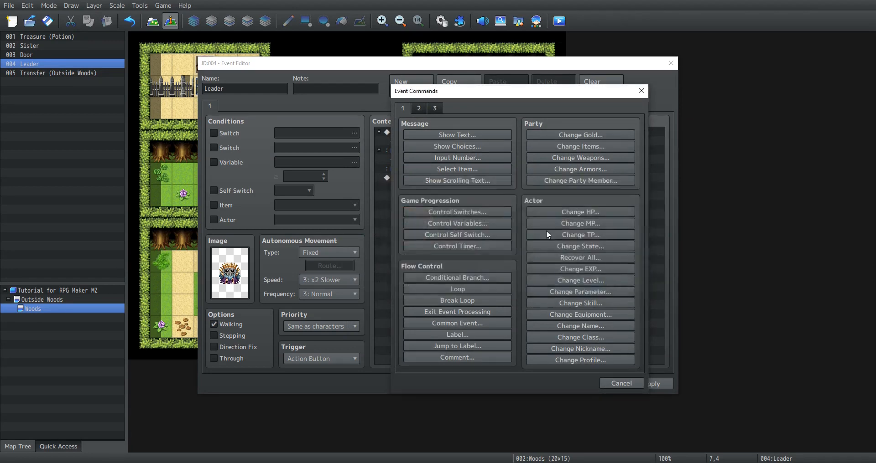
- Start another Show Text command after Reid's message, with the crowned skull face from Monster and the speaker name Monsters Leader
double_click(456, 177)
click(440, 135)
double_click(411, 221)
click(395, 188)
click(395, 196)
click(568, 212)
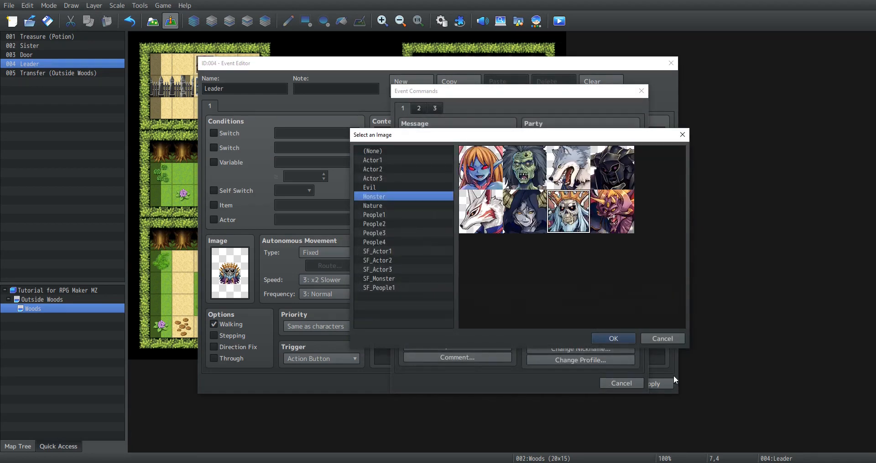
click(613, 339)
click(434, 267)
text(Monsters Leader)
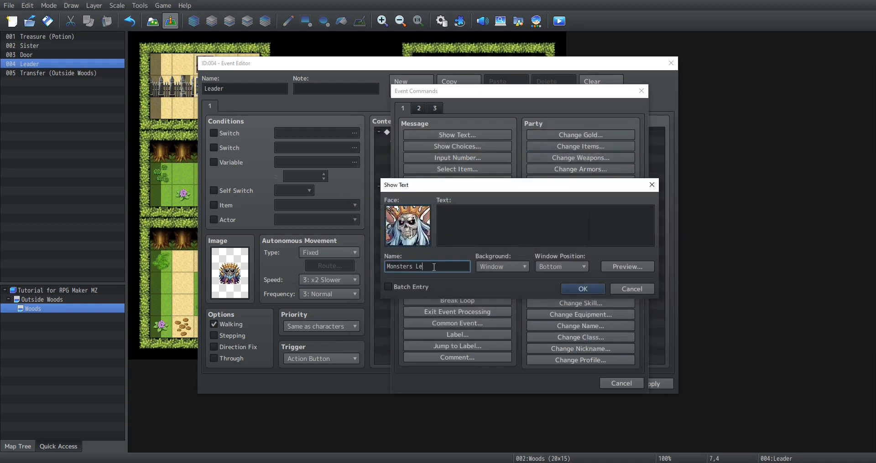
- Enter the leader's message "Yes and I will consume her life force to / extend my own! / AHAHAHAHAHAHAH!" and add it to the branch
click(475, 230)
text(Yes and I will consu)
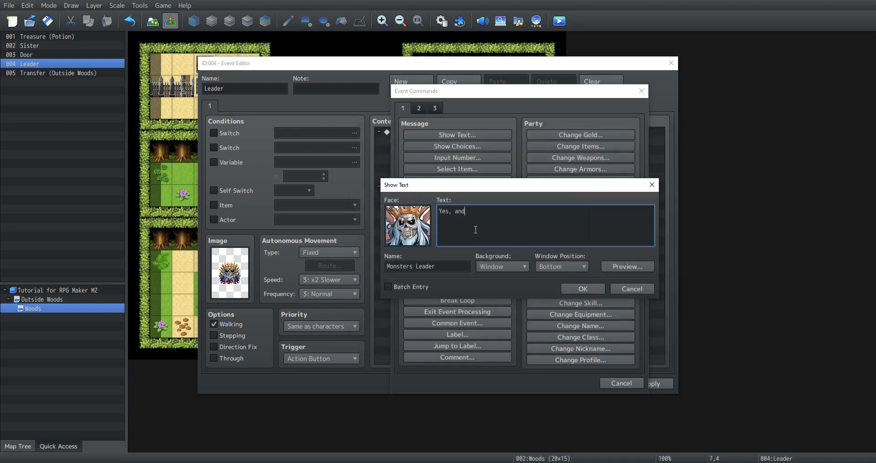
text(me her life force to)
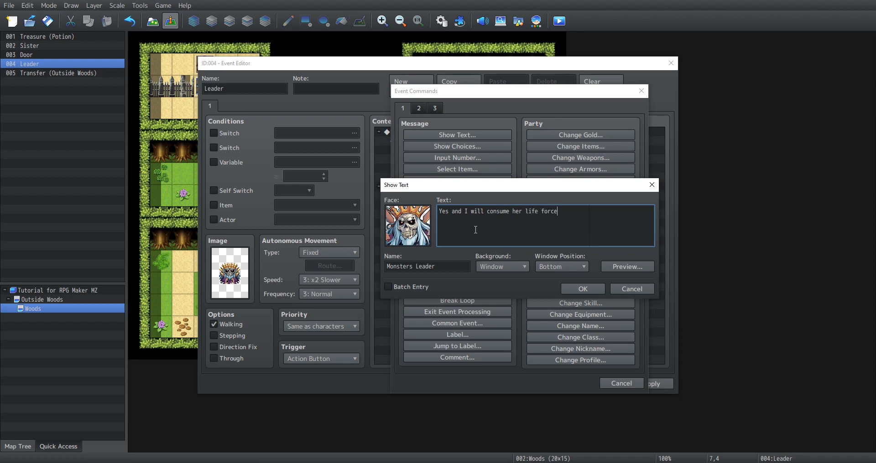
key(Return)
text(extend my own!)
key(Return)
text(AHAHAHAHAHAHAH!)
click(584, 288)
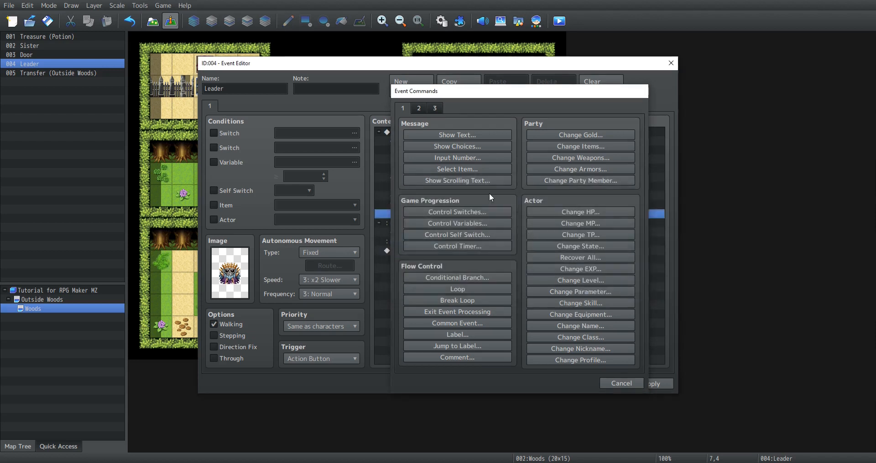
- Duplicate Reid's message after the leader's message and replace its text with "No you won't! / I'll stop you!" on two lines
click(477, 141)
key(ctrl+c)
click(467, 214)
key(ctrl+v)
double_click(466, 216)
key(ctrl+a)
text(No you won't!)
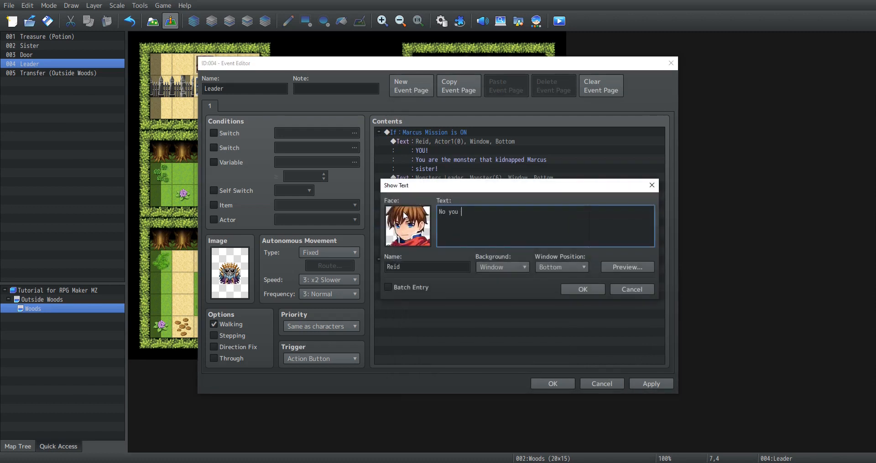
key(Return)
text(I'll stop you!)
click(580, 288)
- Duplicate the Monsters Leader message at the end of the Marcus Mission ON branch and change its text to "Try it! AH!"
click(468, 175)
key(ctrl+c)
click(441, 241)
key(ctrl+v)
double_click(442, 242)
key(ctrl+a)
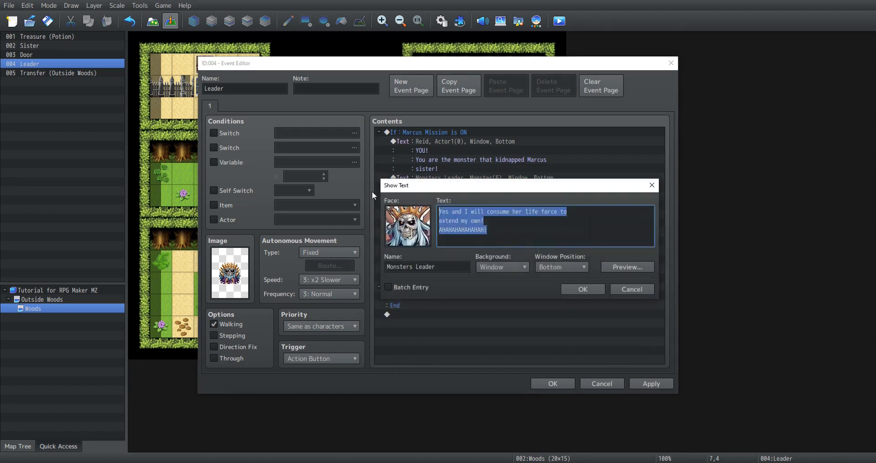
text(Try it! AH!)
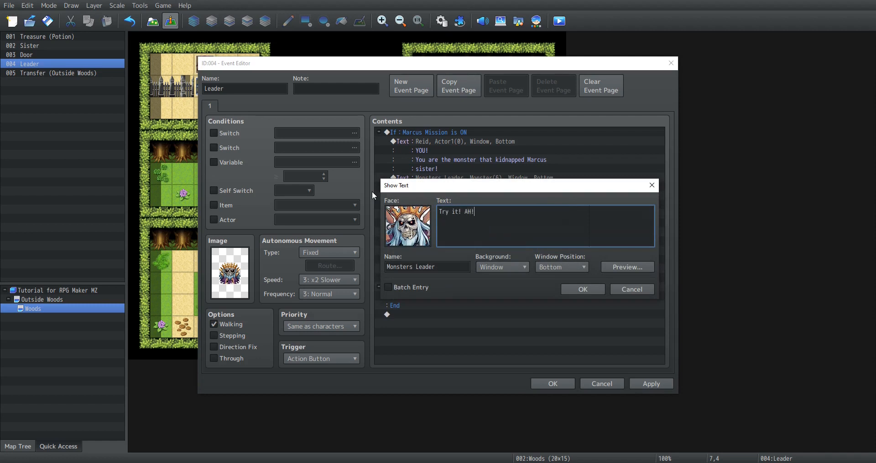
click(583, 289)
- Copy Reid's first message into the Else branch and change it to "Hey, who are you? And why there is a / woman held prisoner?"
click(461, 143)
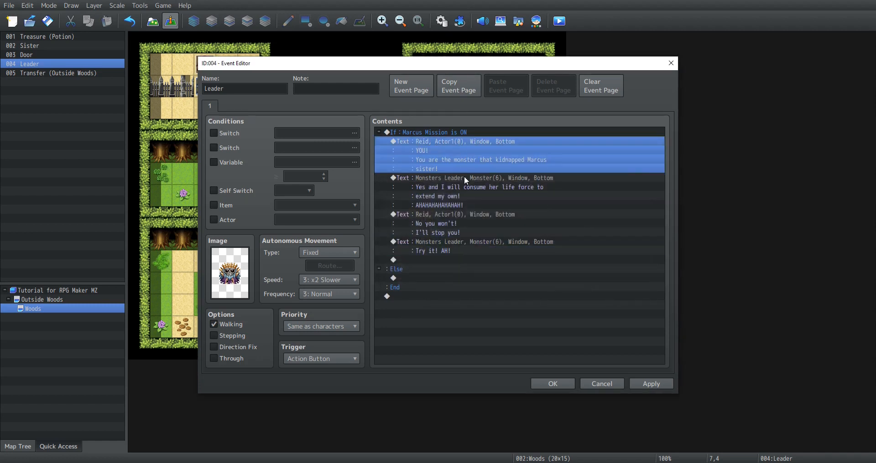
key(ctrl+c)
click(436, 277)
key(ctrl+v)
double_click(436, 278)
text(Hey, who are you? And why there is a)
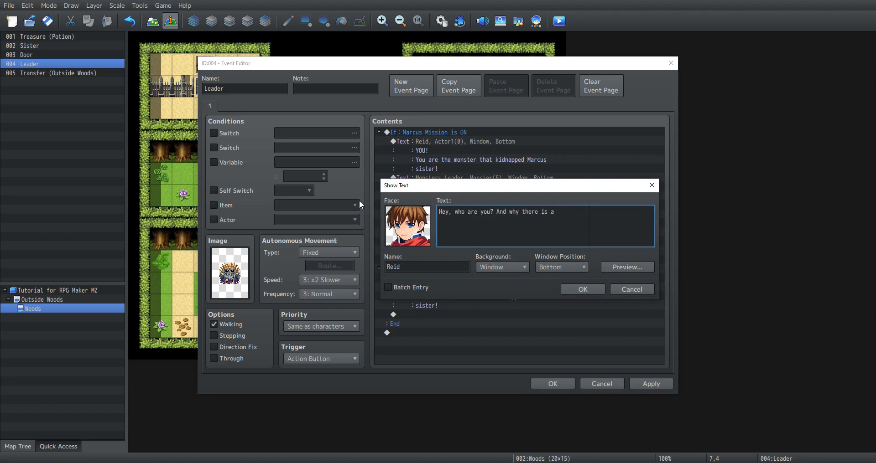
key(Return)
text(woman held prisoner?)
click(582, 289)
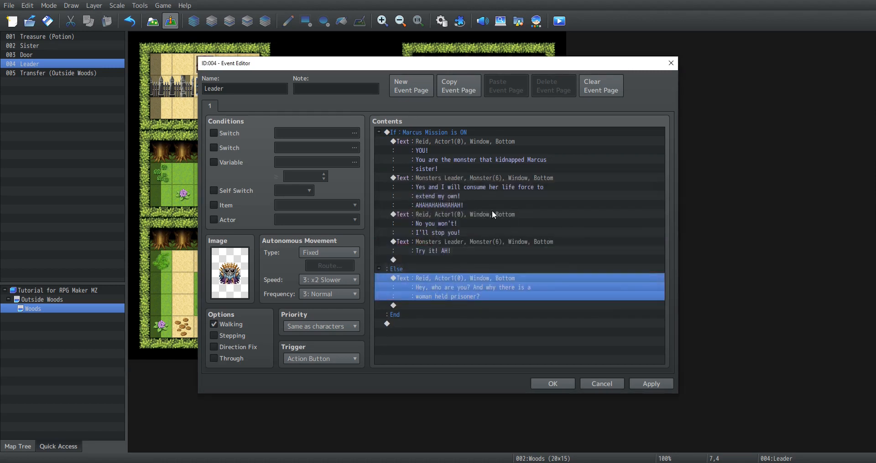
- Copy the leader's message into Else with the text "I'm the leader of this forest and I will / take the life force of that woman to / extend my own life!"
click(474, 179)
key(ctrl+c)
click(458, 305)
key(ctrl+v)
double_click(458, 306)
text(I'm the)
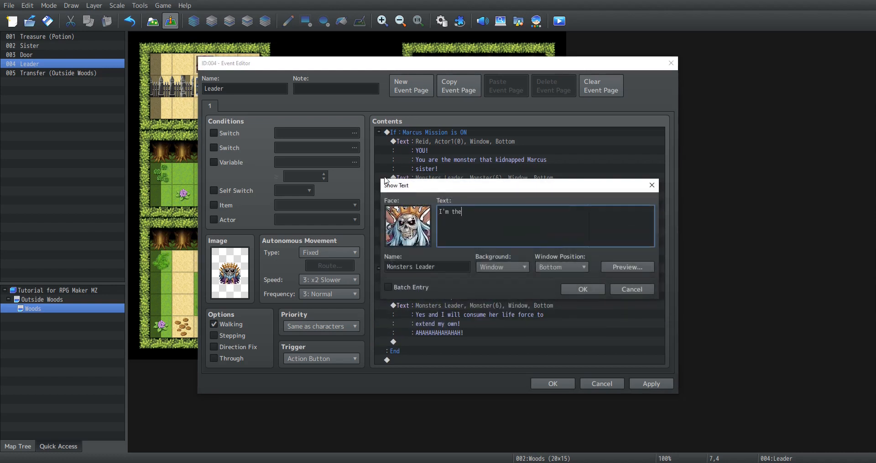
text( leader of this forest and I will)
key(Return)
text(take the life force of that woma)
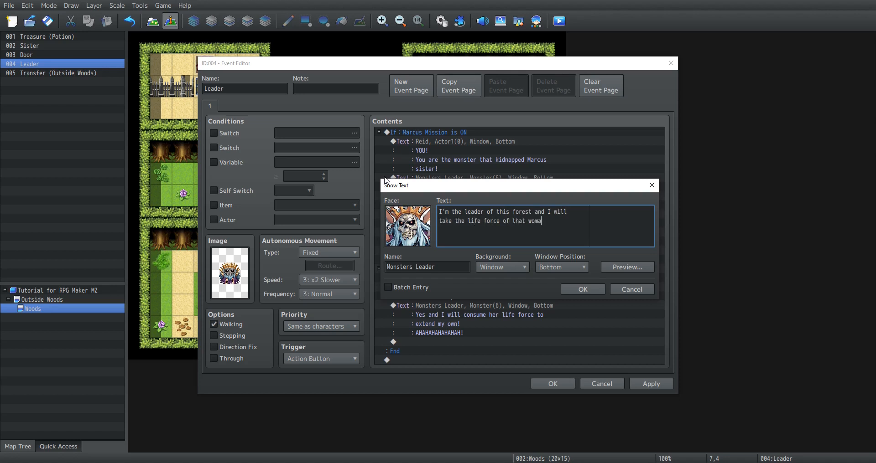
text(n to)
key(Return)
text(extend my own life!)
click(583, 289)
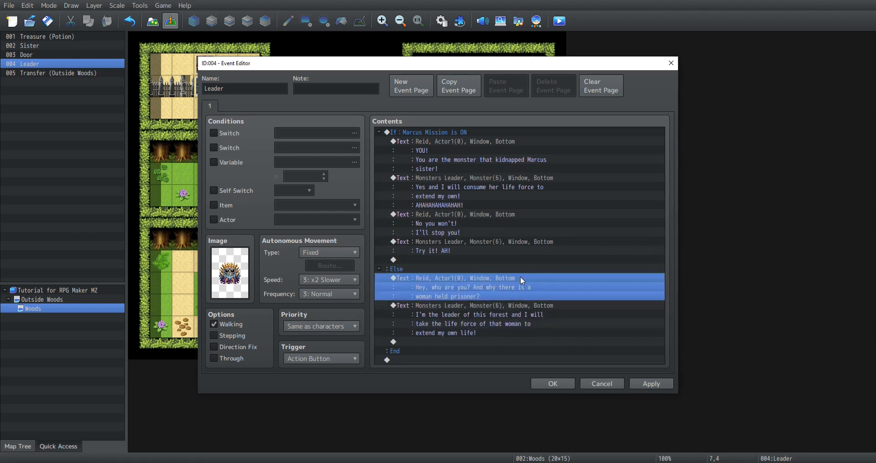
- Duplicate Reid's message after the leader's reply in the Else branch and change its text to "What? You monster! Prepare to die!"
double_click(448, 333)
text(What? You mo)
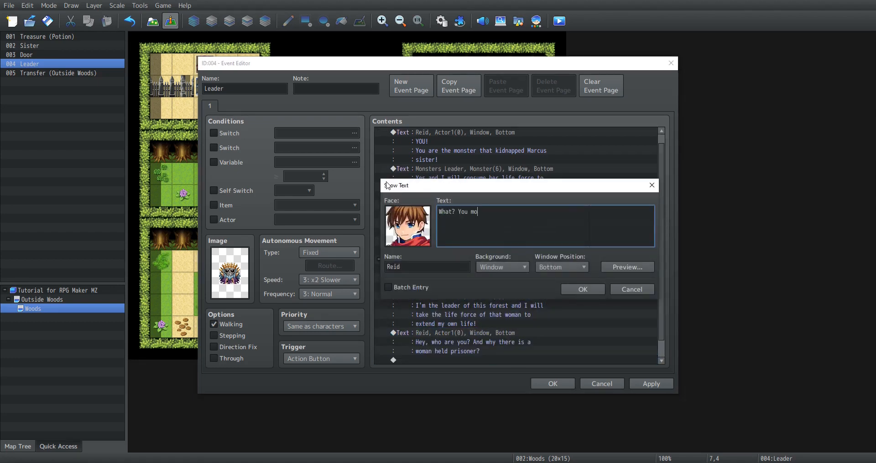
text(nster! Prepare to die!)
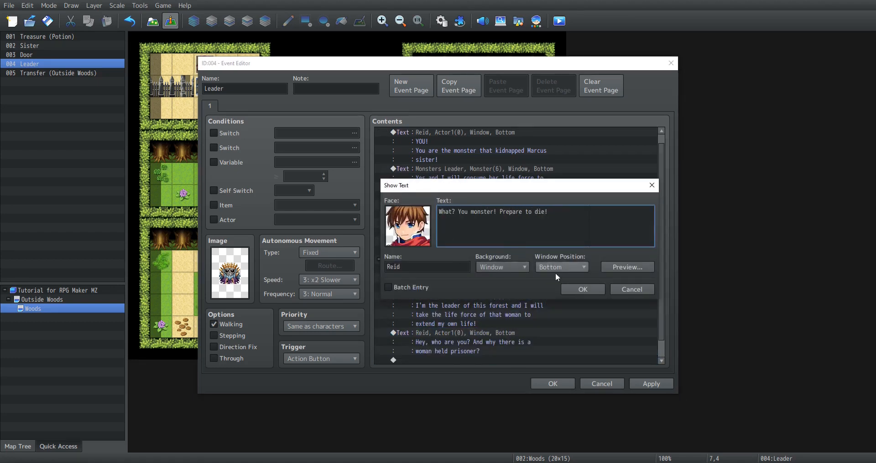
click(572, 289)
- Duplicate the leader's message at the end of Else, change it to "Ah, you are going to die little kid", and save the Leader event
click(467, 315)
key(ctrl+c)
click(474, 342)
key(ctrl+v)
double_click(478, 324)
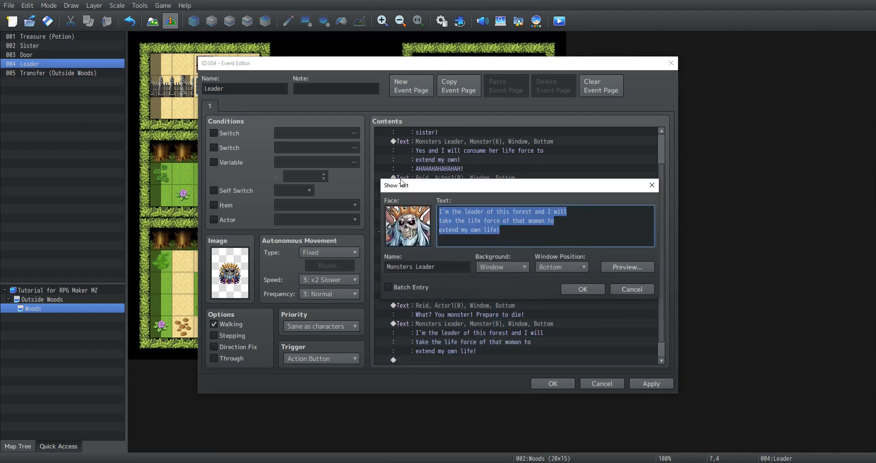
text(Ah, you are going to die little kid)
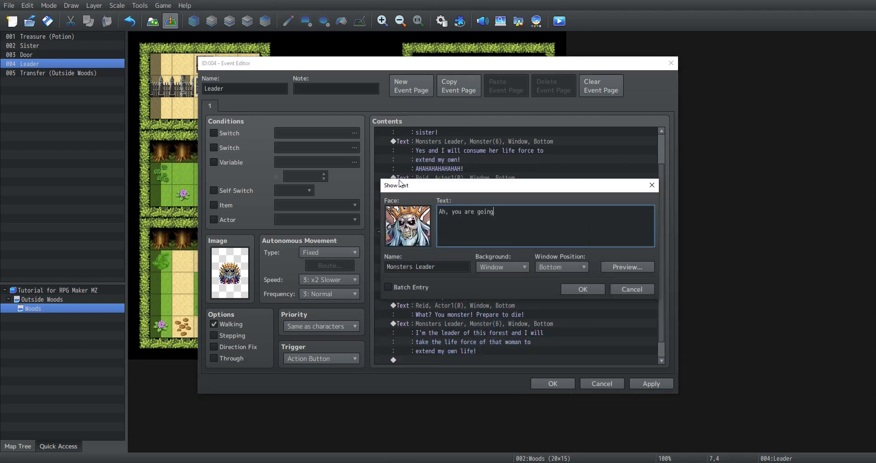
click(574, 292)
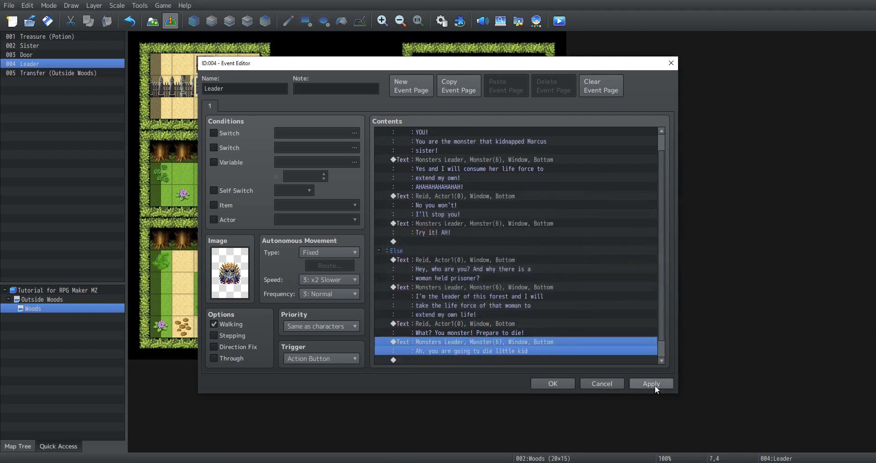
click(654, 385)
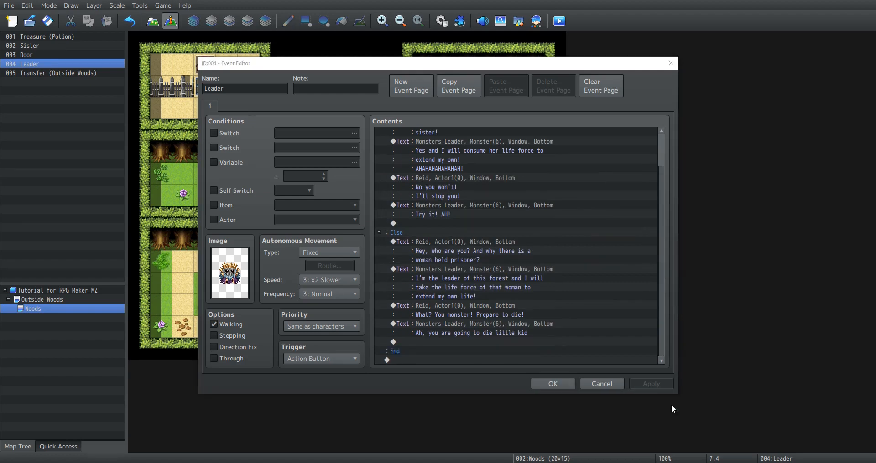
click(554, 385)
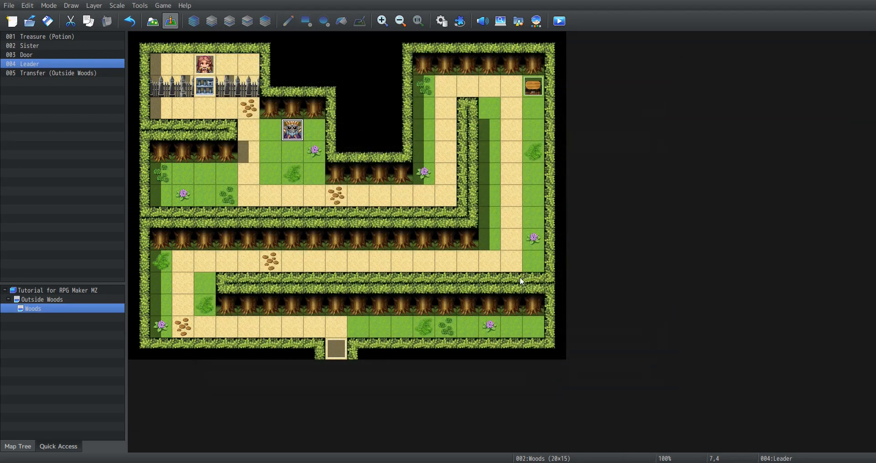
- Open the database and look through its categories from Actors to Terms
click(441, 21)
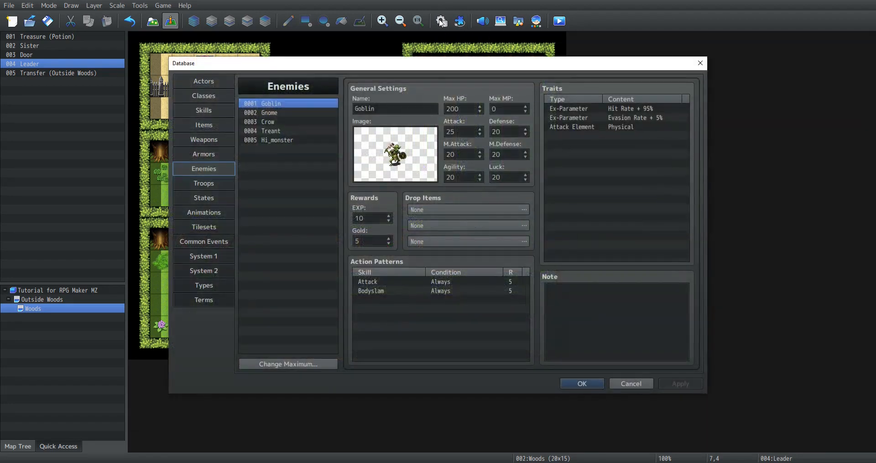
click(221, 79)
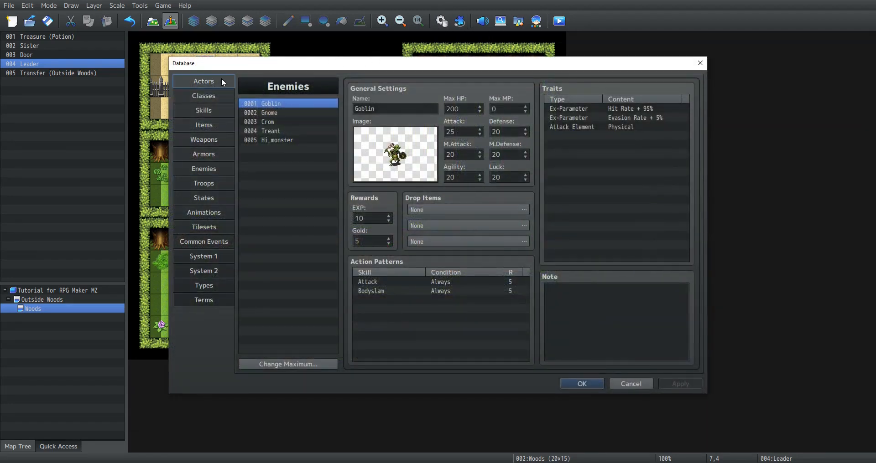
click(212, 97)
click(209, 116)
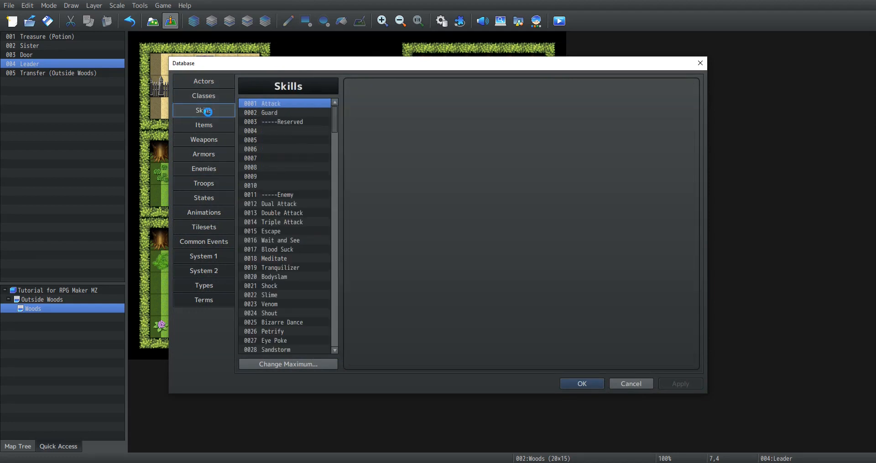
click(208, 124)
click(207, 141)
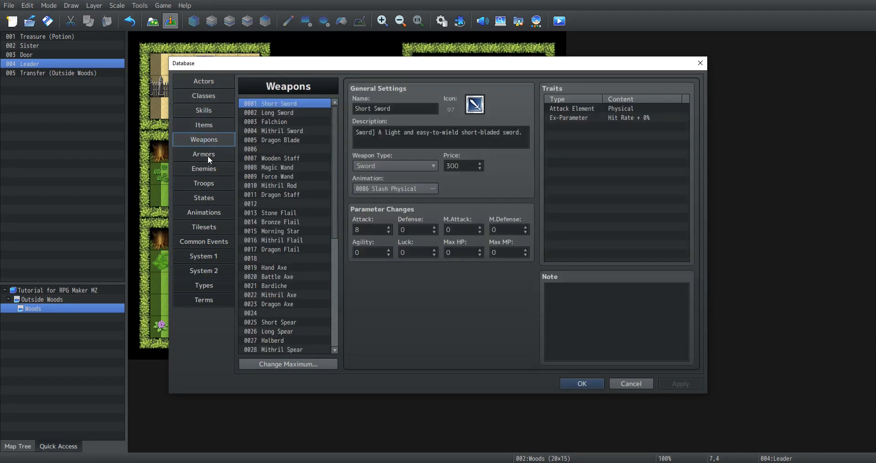
click(207, 155)
click(210, 170)
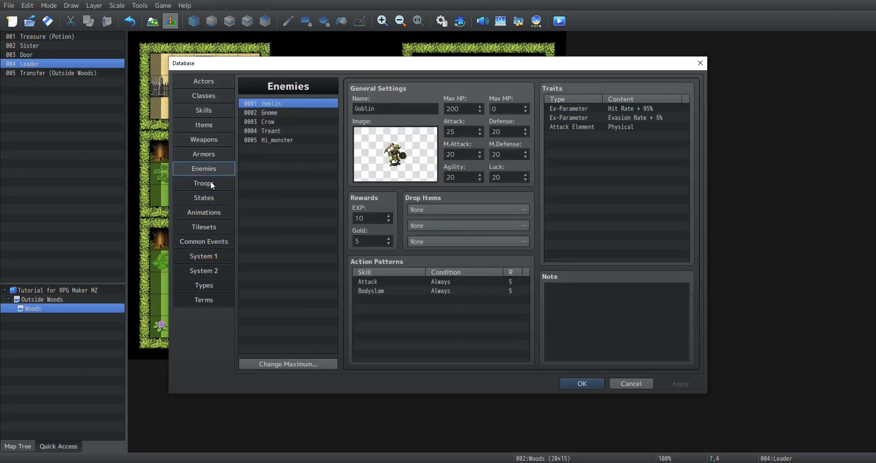
click(210, 181)
click(213, 198)
click(214, 212)
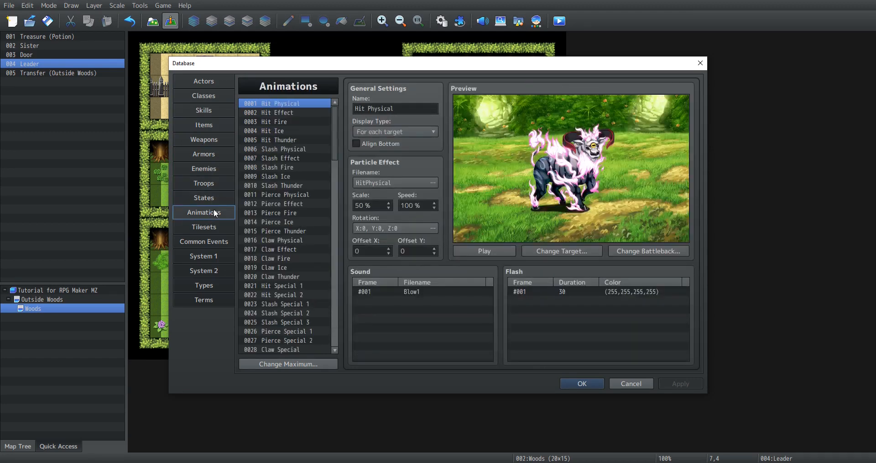
click(212, 227)
click(214, 242)
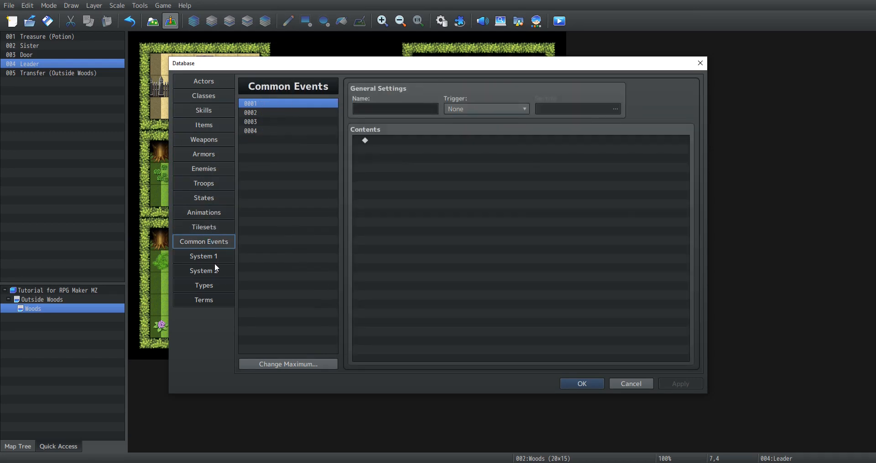
click(215, 258)
click(213, 273)
click(214, 288)
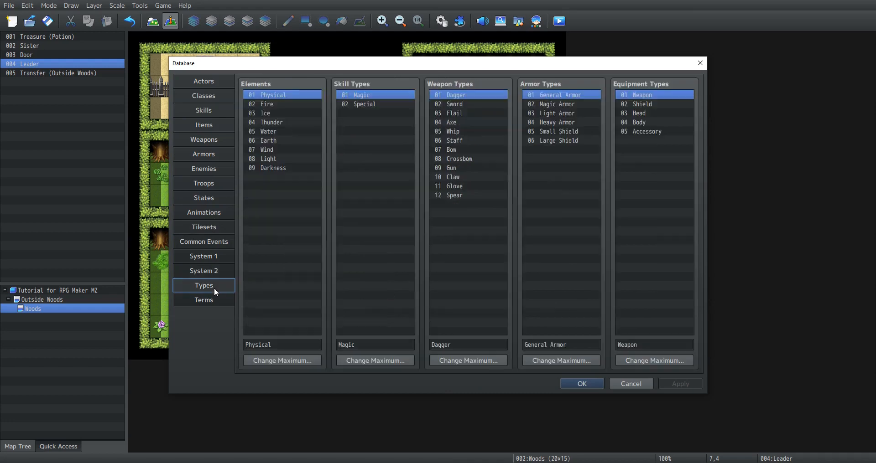
click(218, 302)
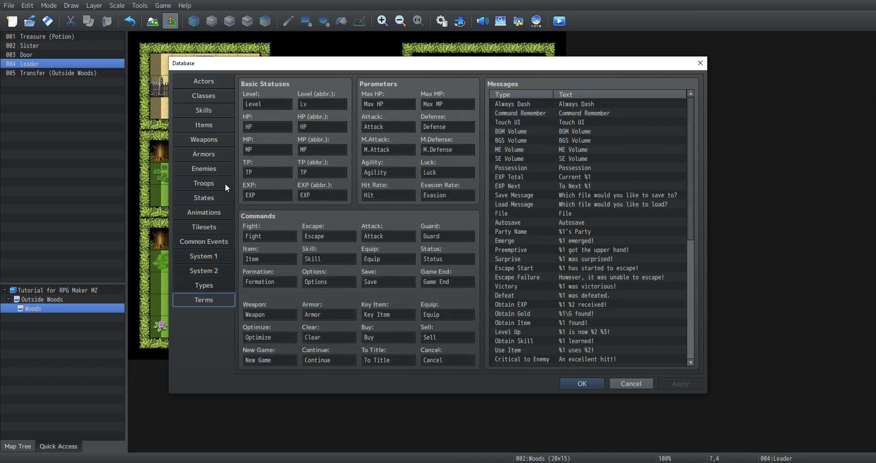
- Raise the maximum number of enemies to 6 and name the new sixth enemy Monster Leader
click(222, 170)
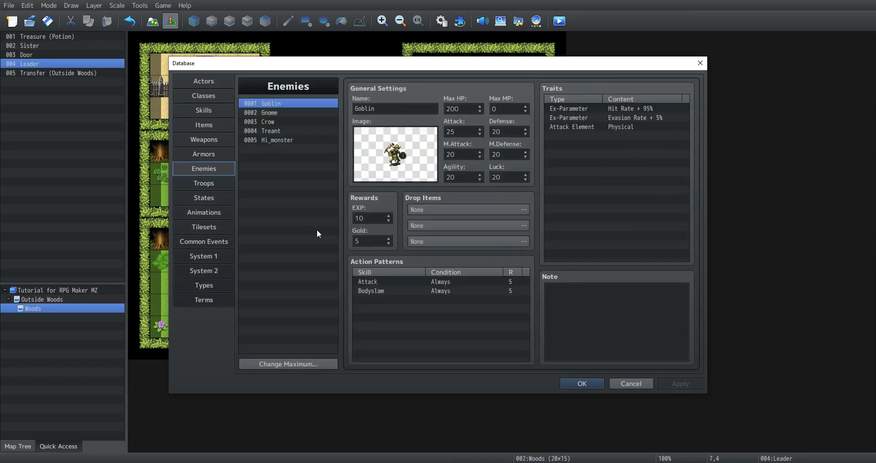
click(310, 365)
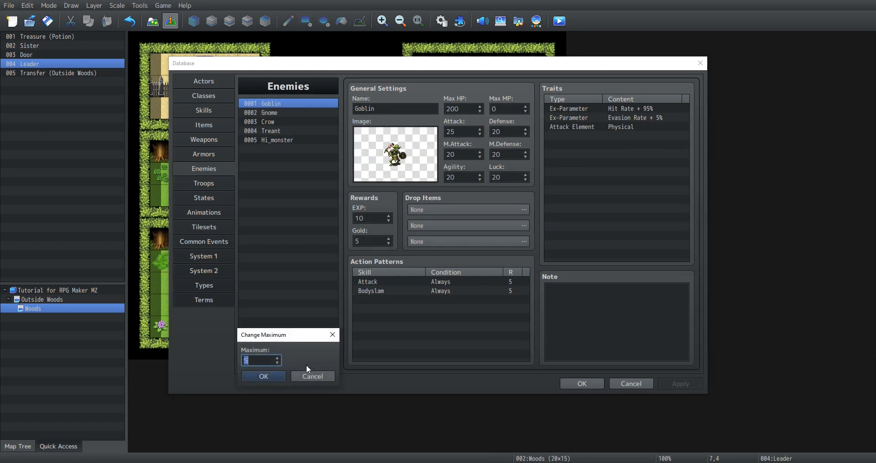
click(277, 376)
click(278, 149)
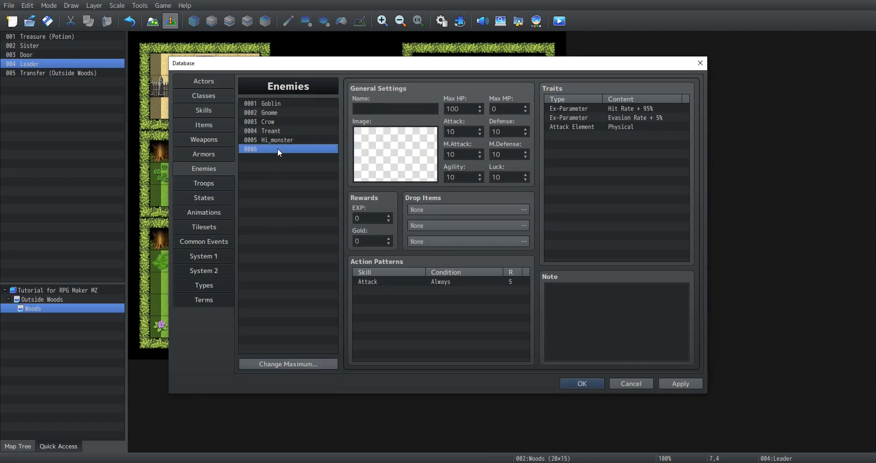
click(380, 108)
text(Monster Leader)
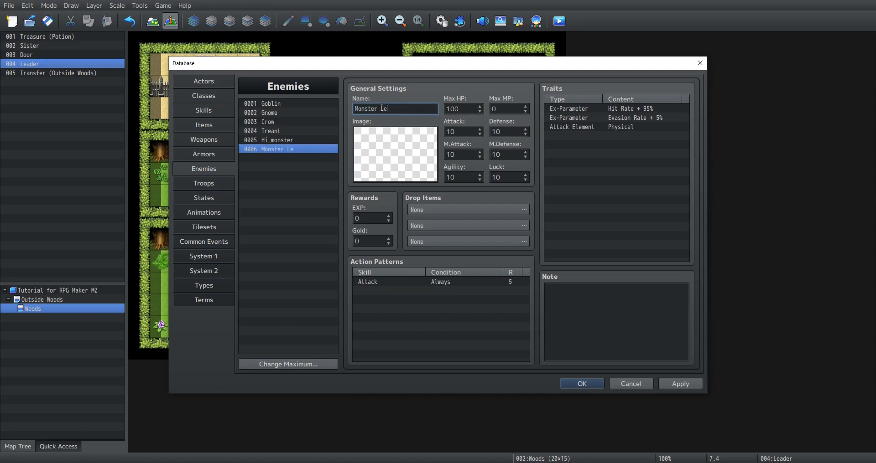
- Set the Monster Leader's Max HP to 400 and Max MP to 100
click(470, 109)
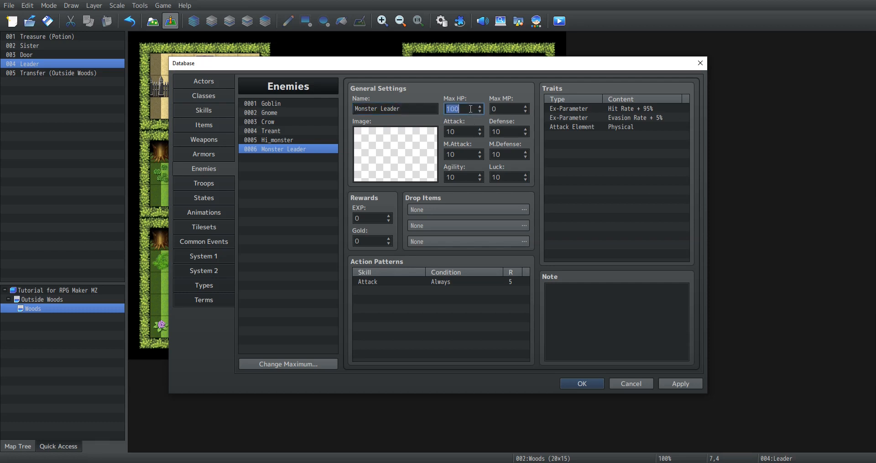
text(400)
click(513, 112)
text(100)
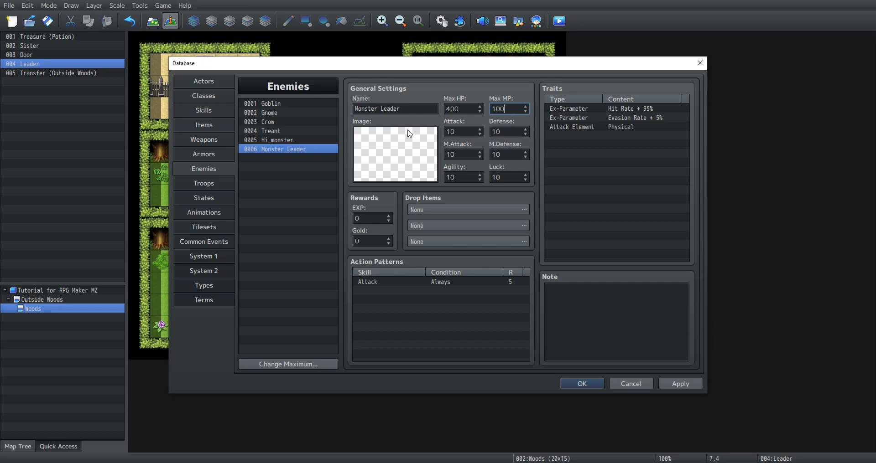
- Check the Goblin's stats for comparison, and set the Monster Leader's Attack to 35 and Defense to 30
click(292, 106)
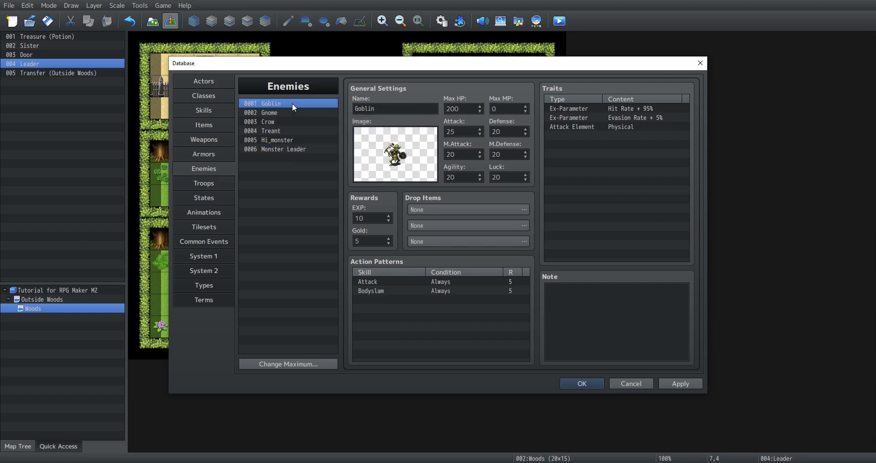
click(287, 149)
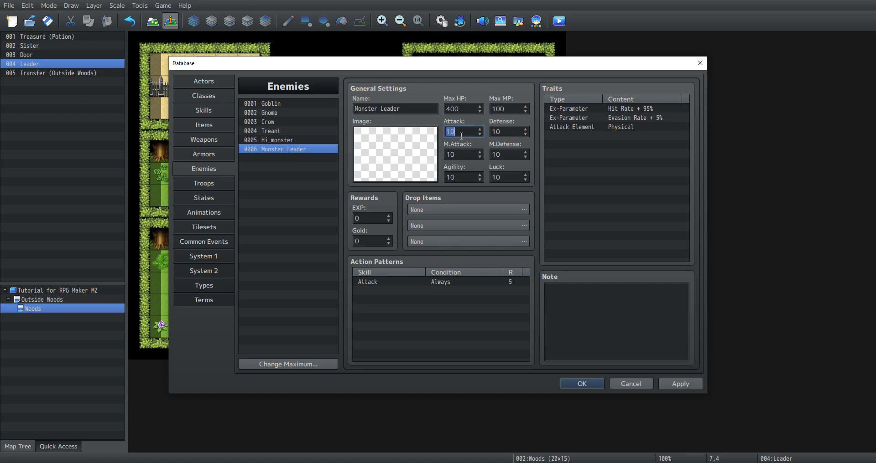
text(35)
double_click(507, 132)
text(30)
- Set the Monster Leader's M.Attack to 40, M.Defense to 45, Agility to 20 and Luck to 35
double_click(468, 152)
text(40)
double_click(506, 155)
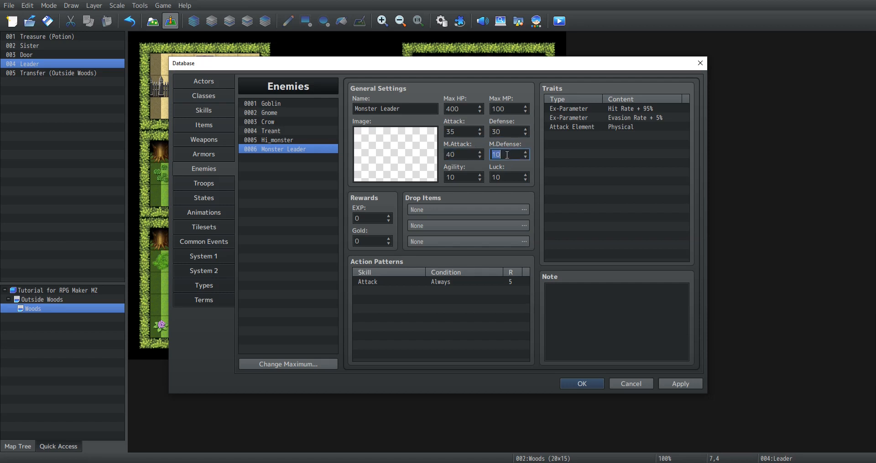
text(45)
double_click(466, 176)
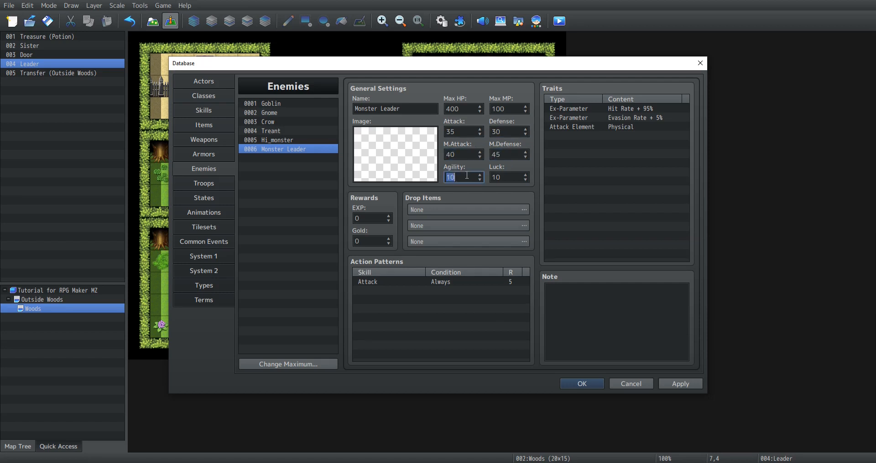
text(20)
double_click(513, 178)
text(35)
- Assign the Lich picture as the Monster Leader's battle image
double_click(408, 156)
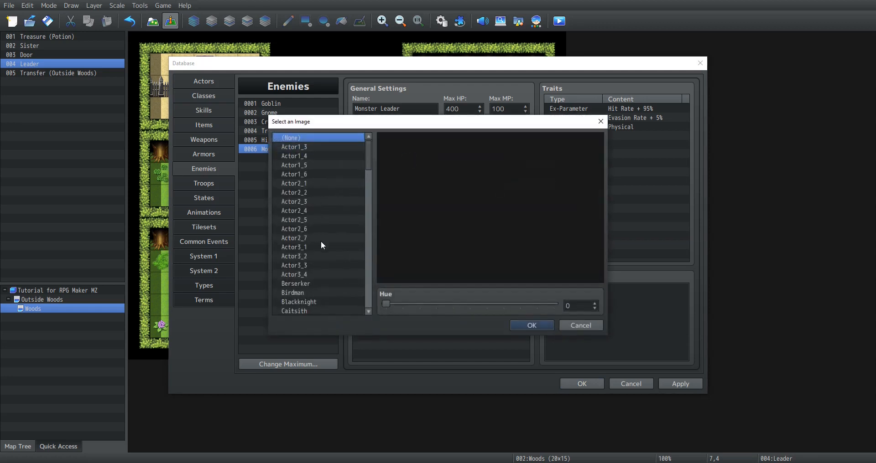
scroll(321, 242, down, 3)
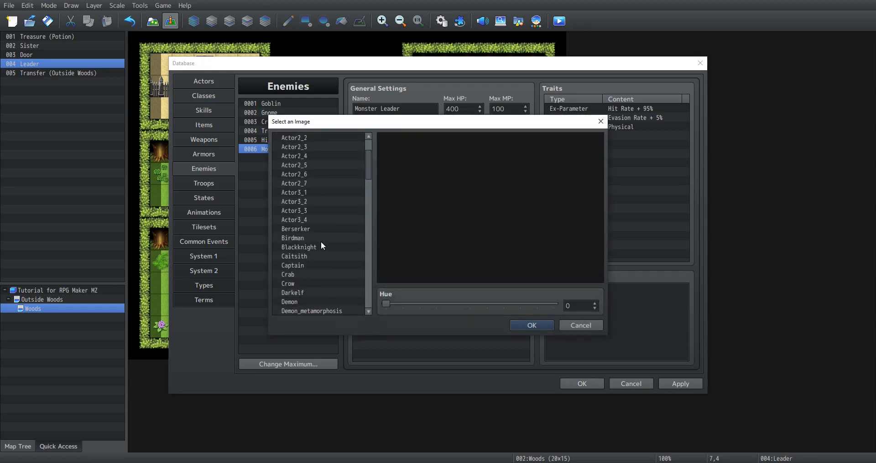
scroll(321, 245, down, 7)
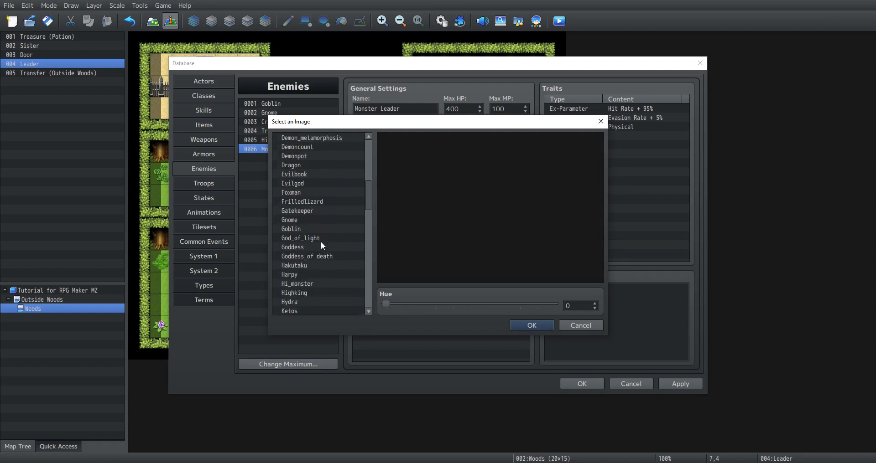
scroll(321, 241, down, 3)
click(316, 266)
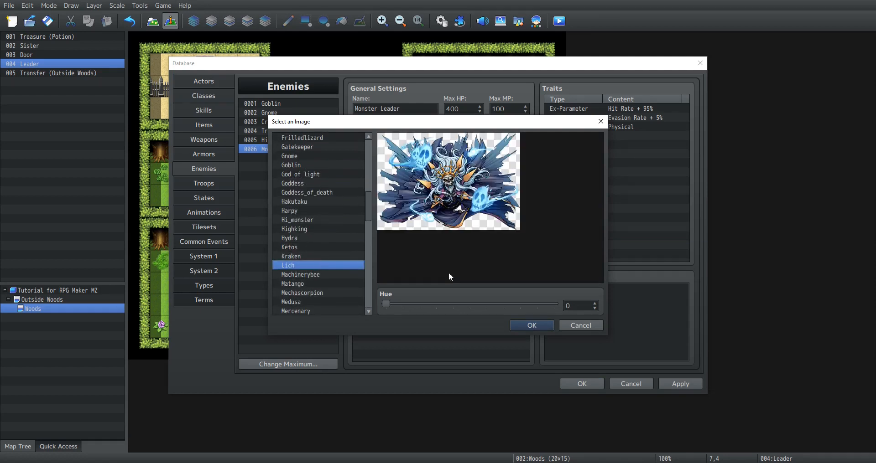
click(538, 325)
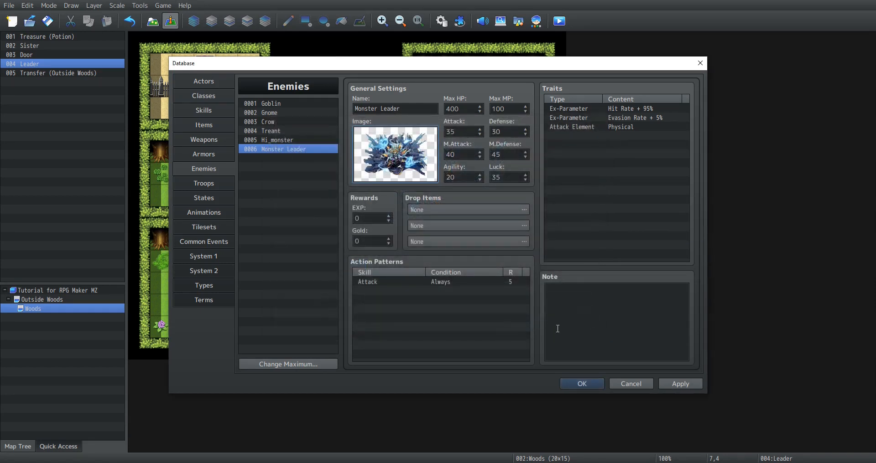
- Set the Monster Leader's rewards to 1000 EXP and 1000 Gold
click(355, 219)
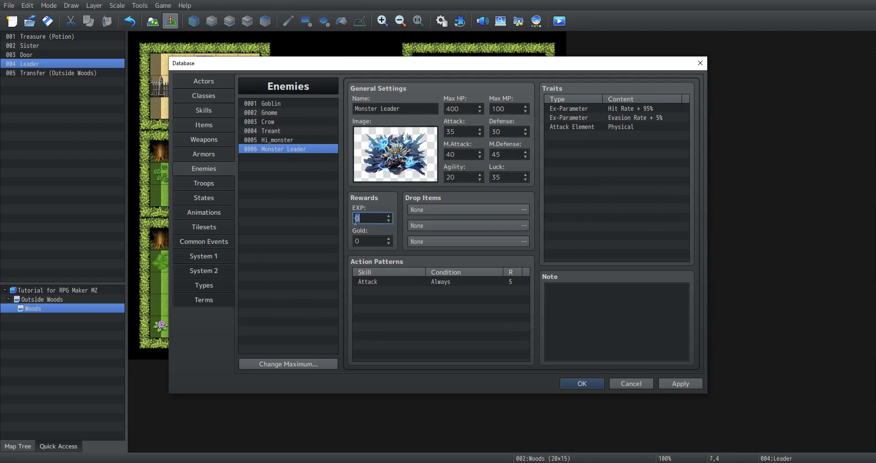
text(1000)
click(369, 241)
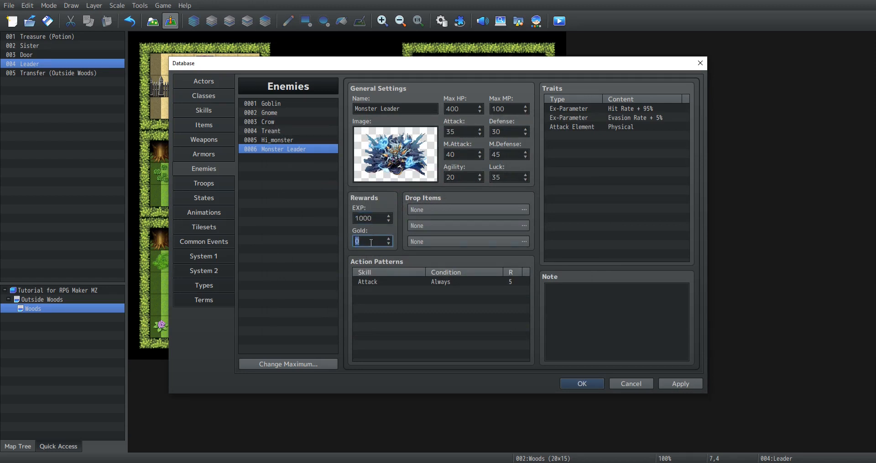
text(1000)
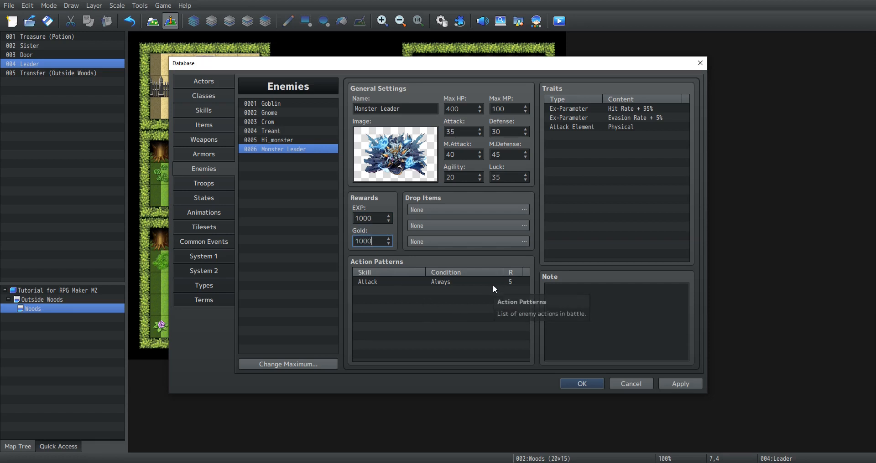
- Add a Double Attack action pattern to the Monster Leader with condition Always and rating 3
double_click(448, 293)
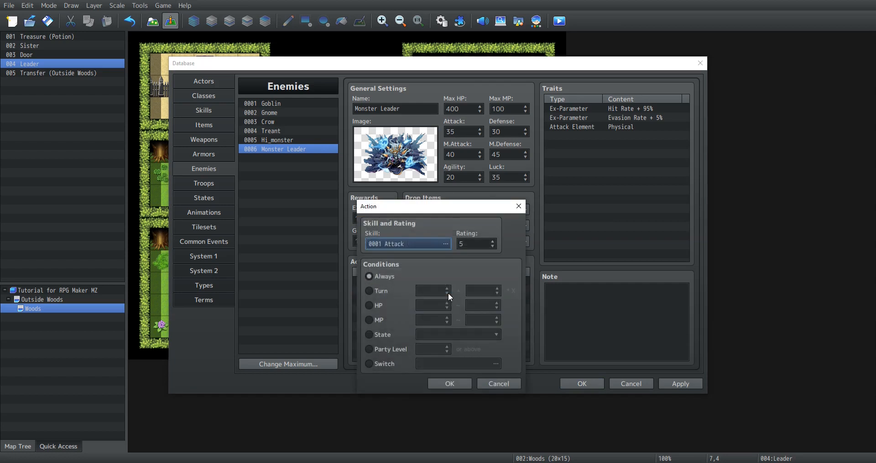
click(439, 241)
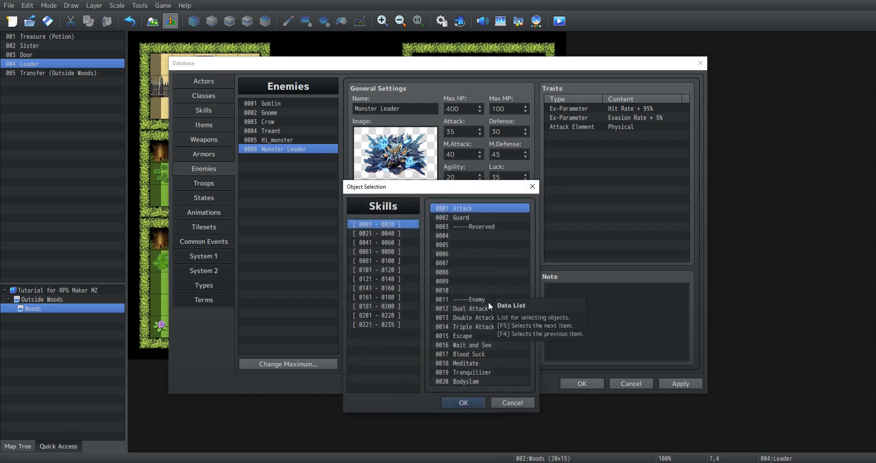
click(492, 318)
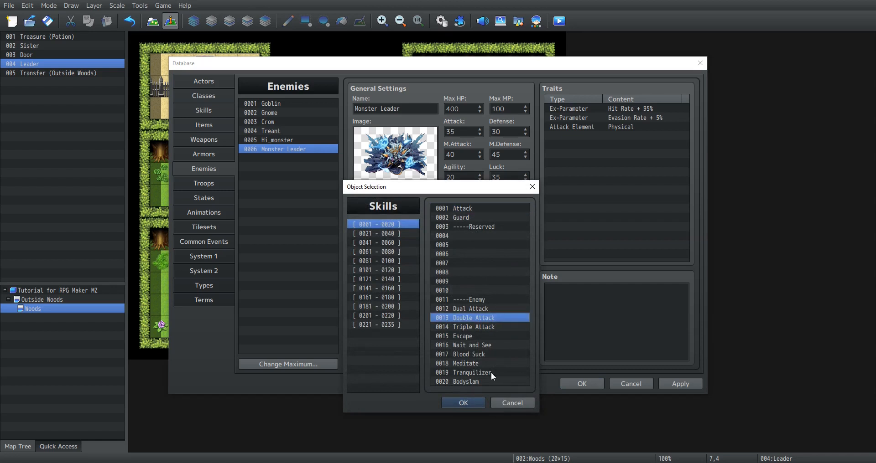
click(470, 404)
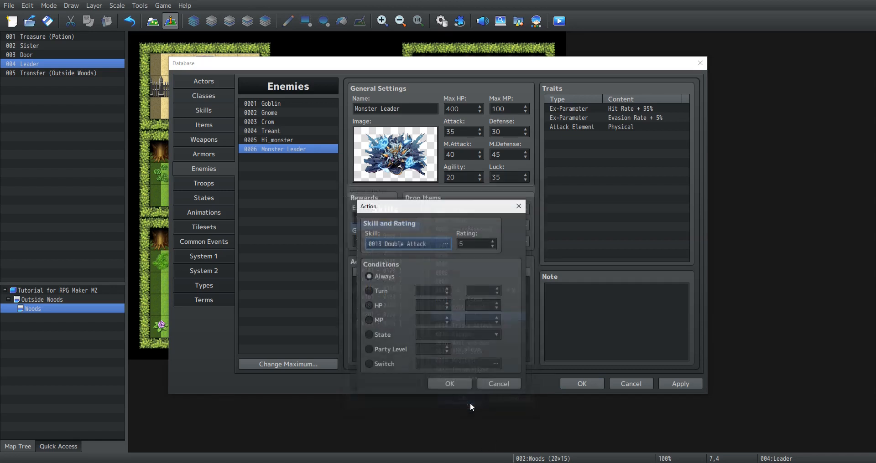
click(492, 246)
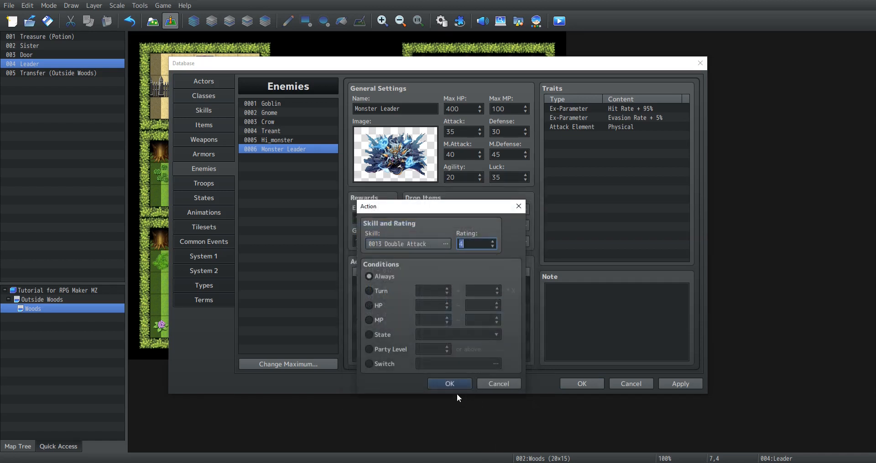
click(455, 382)
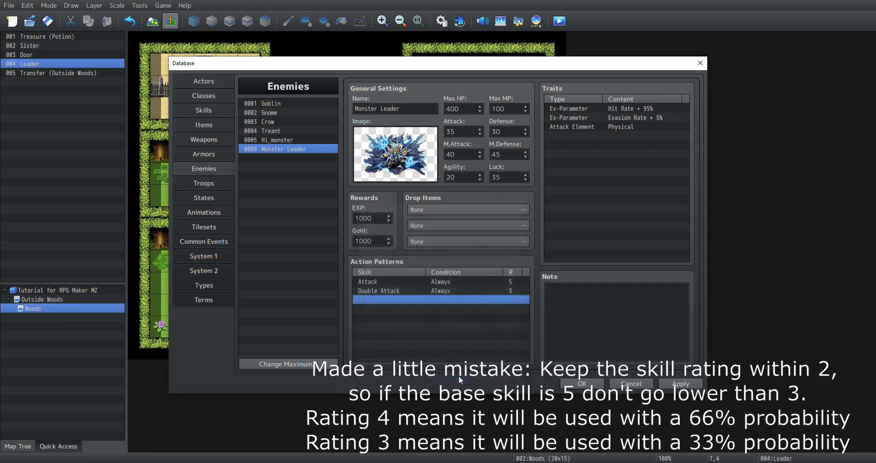
- Start another action pattern for the Monster Leader and choose 0150 Darkness I as its skill
double_click(402, 300)
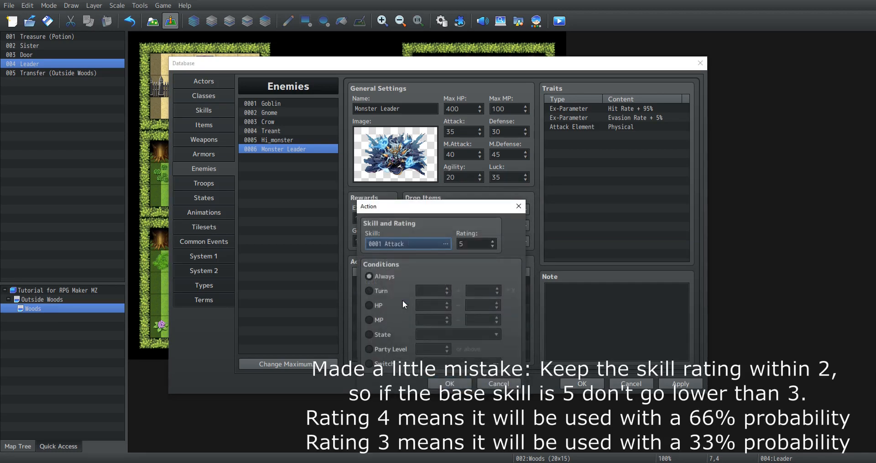
click(410, 243)
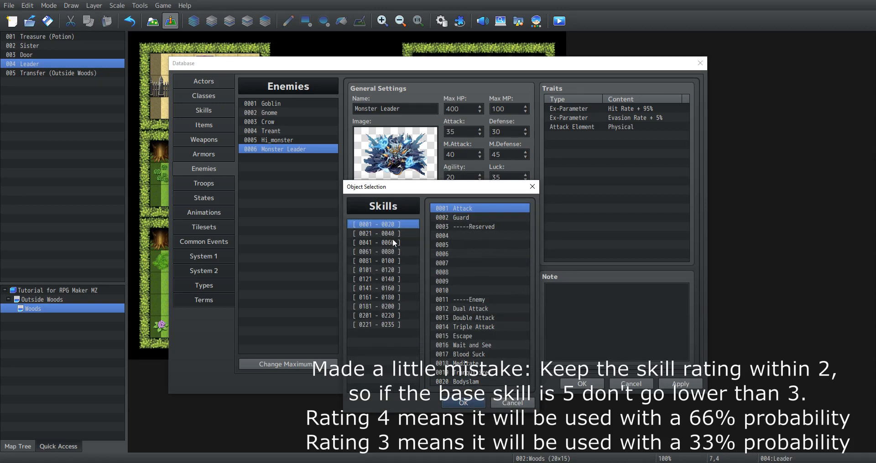
click(395, 234)
click(392, 244)
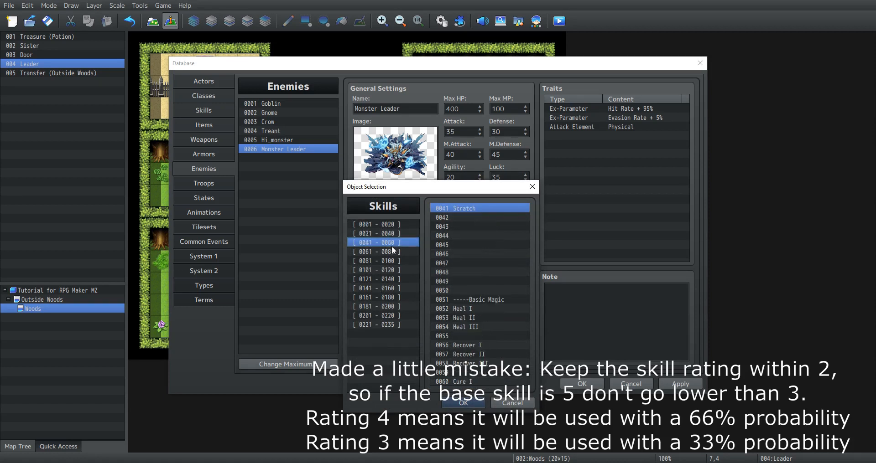
click(393, 251)
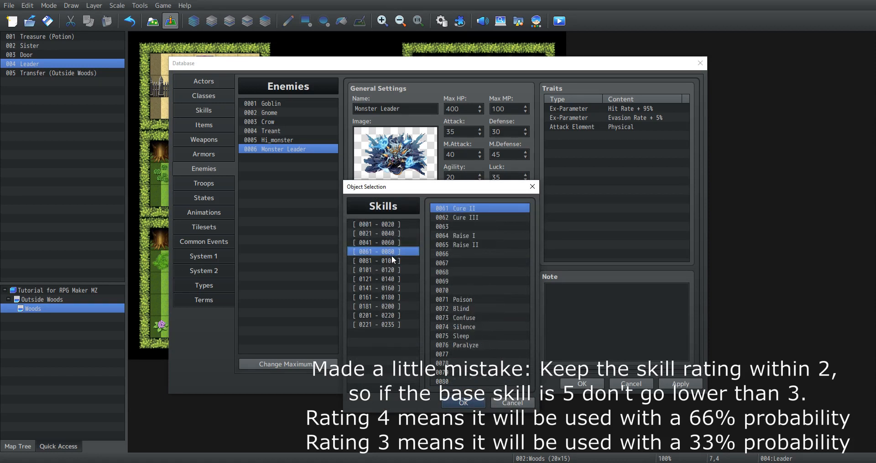
click(393, 261)
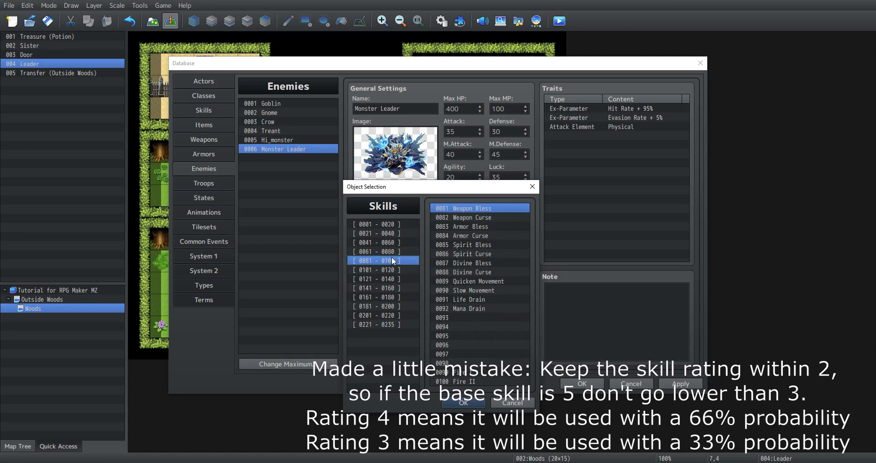
click(392, 254)
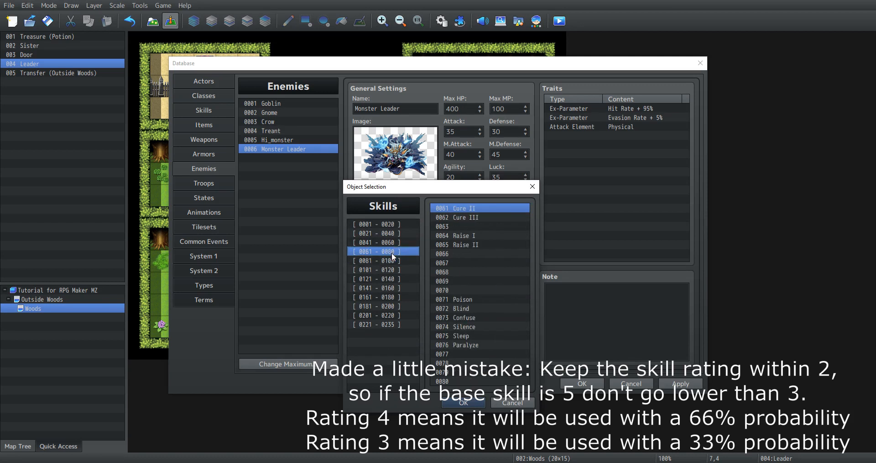
click(393, 270)
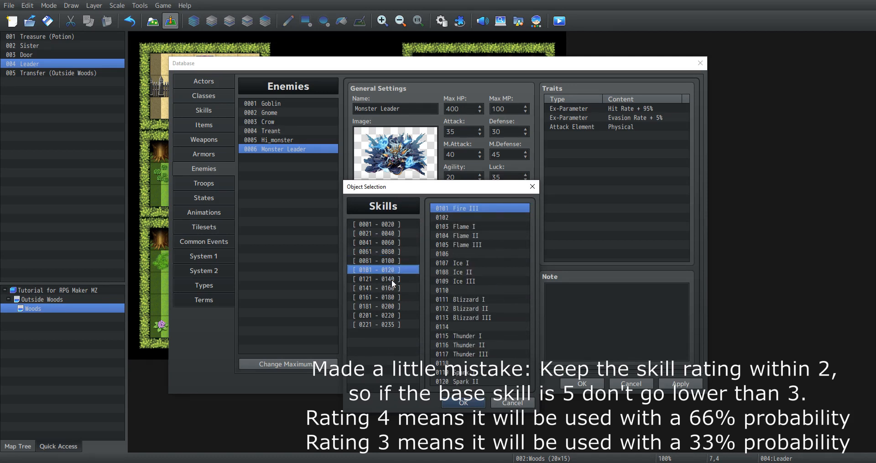
click(392, 279)
click(393, 290)
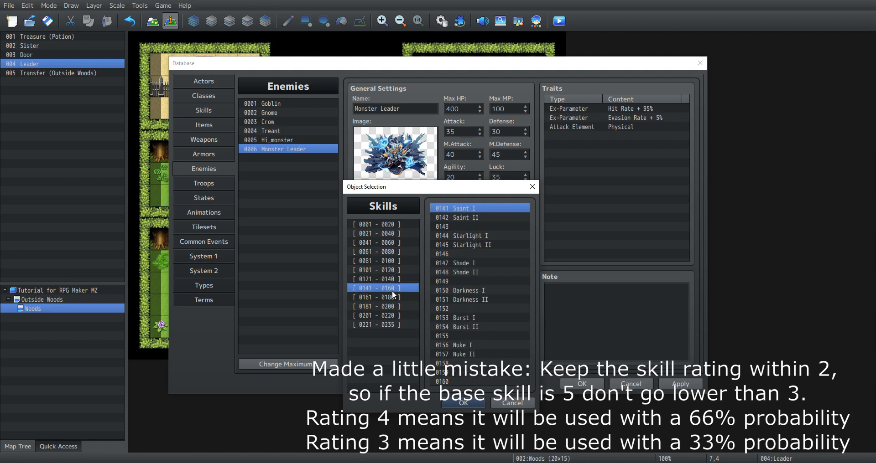
click(481, 299)
click(478, 292)
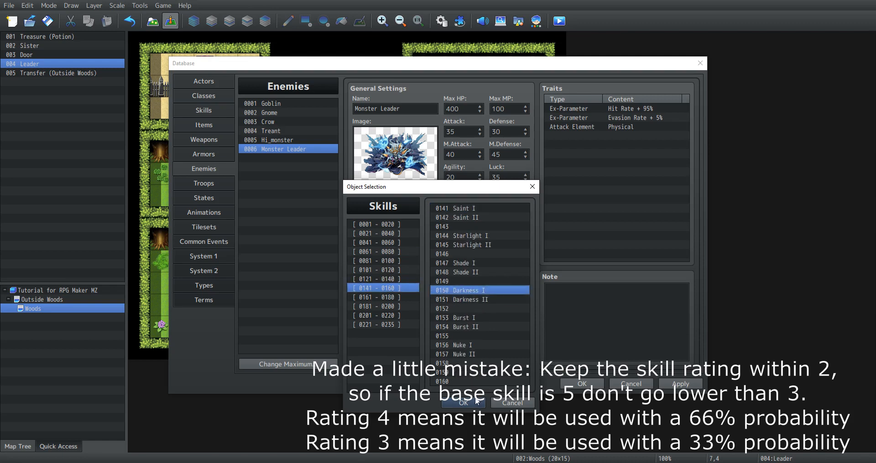
click(463, 401)
- Set the Darkness I action's rating to 2 and add it to the action patterns
click(491, 247)
click(492, 247)
click(491, 247)
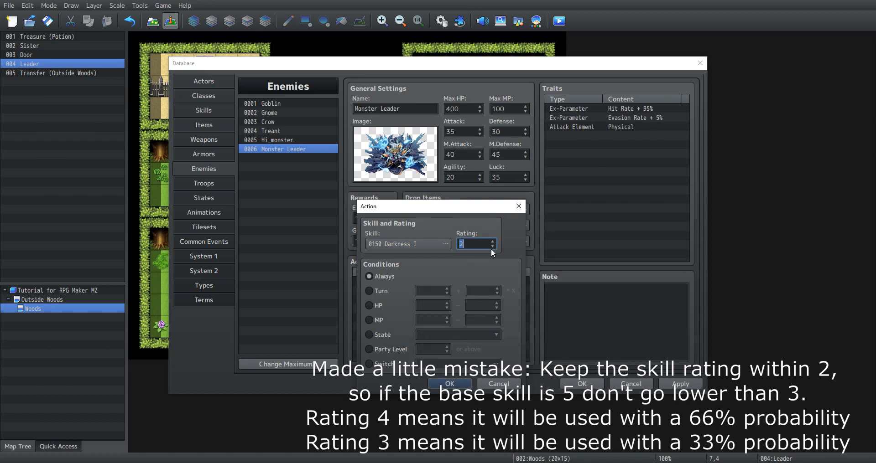
click(492, 241)
click(454, 384)
- Add a 0151 Darkness II action pattern to the Monster Leader with condition Always and rating 1
double_click(423, 306)
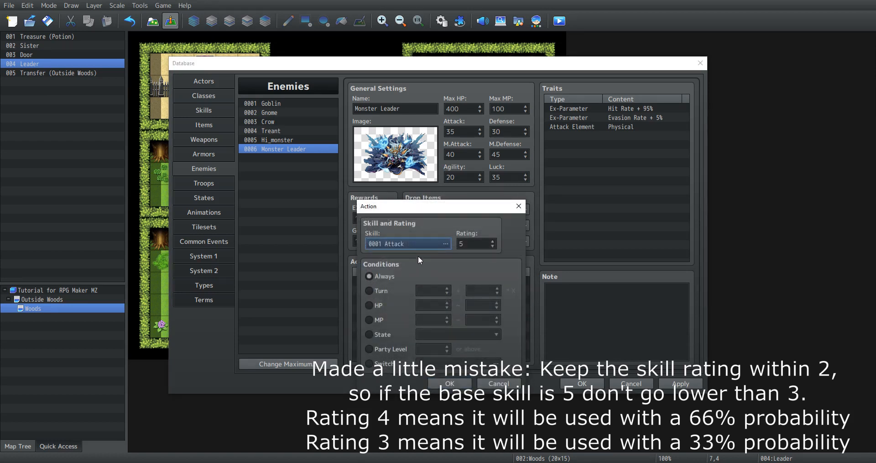
click(415, 247)
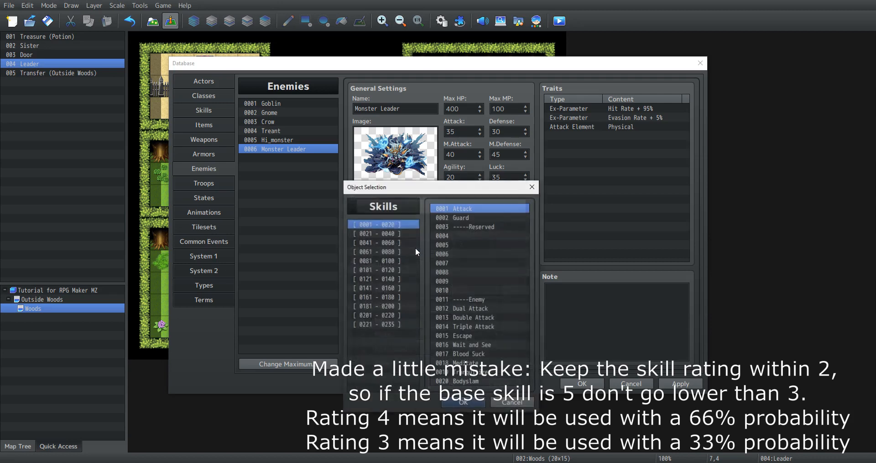
click(396, 308)
click(396, 315)
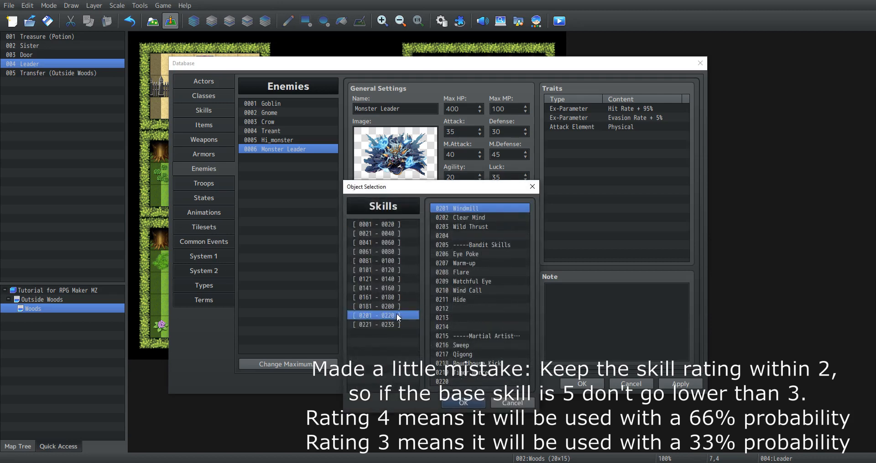
click(397, 308)
click(398, 297)
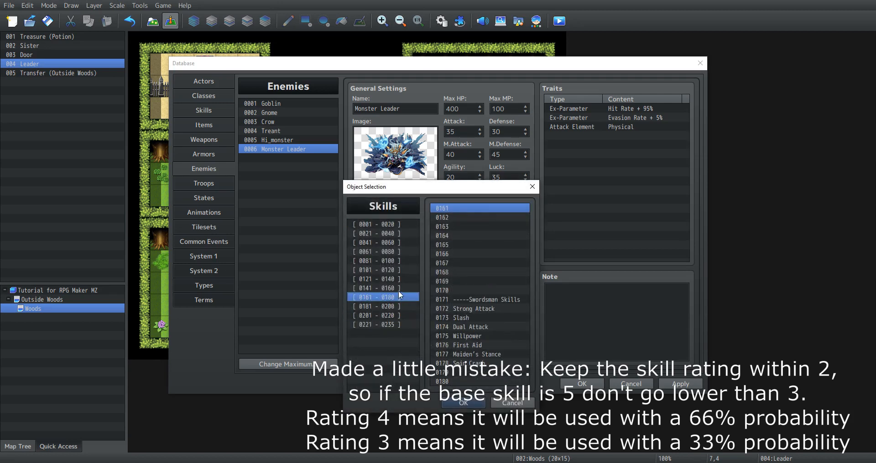
click(398, 290)
click(491, 299)
click(463, 403)
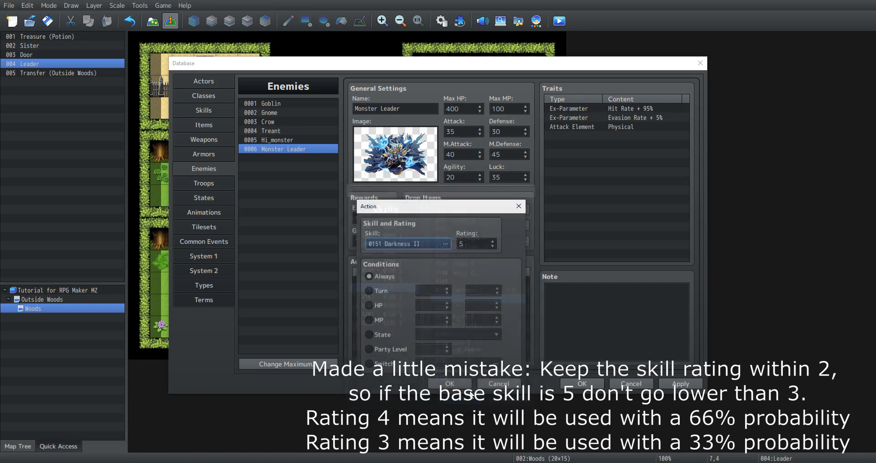
click(492, 247)
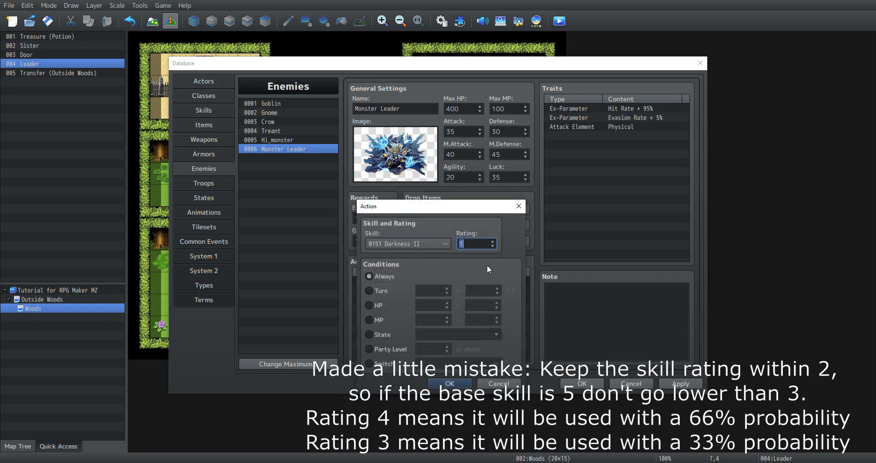
click(449, 385)
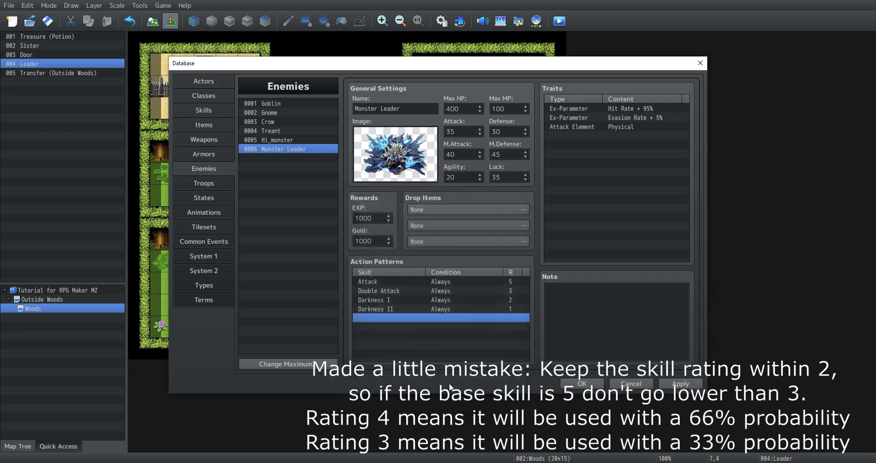
- Apply the Monster Leader enemy settings and raise the maximum number of troops to 6
click(686, 385)
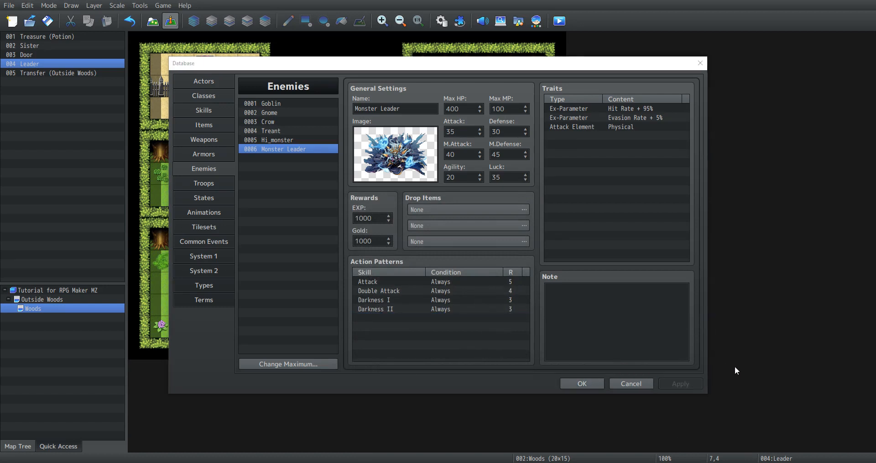
click(207, 183)
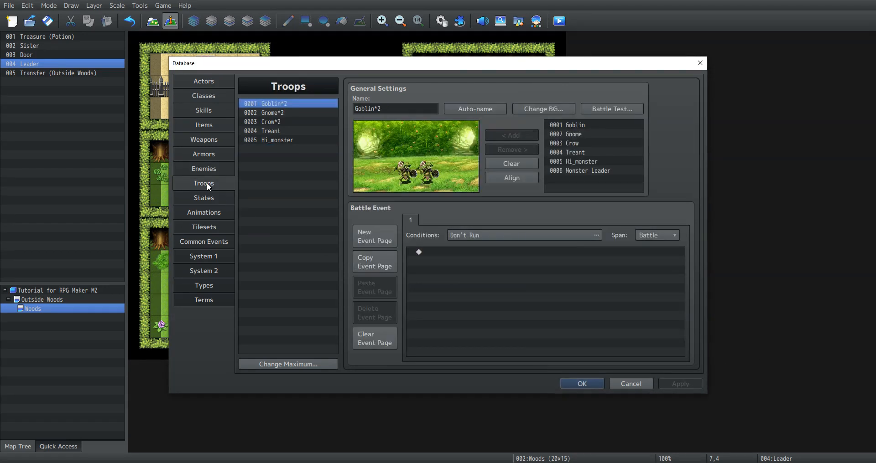
click(306, 364)
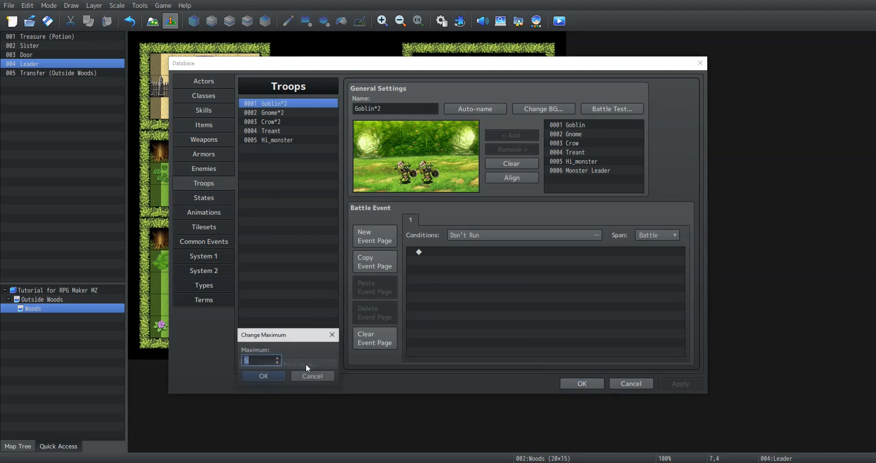
click(275, 377)
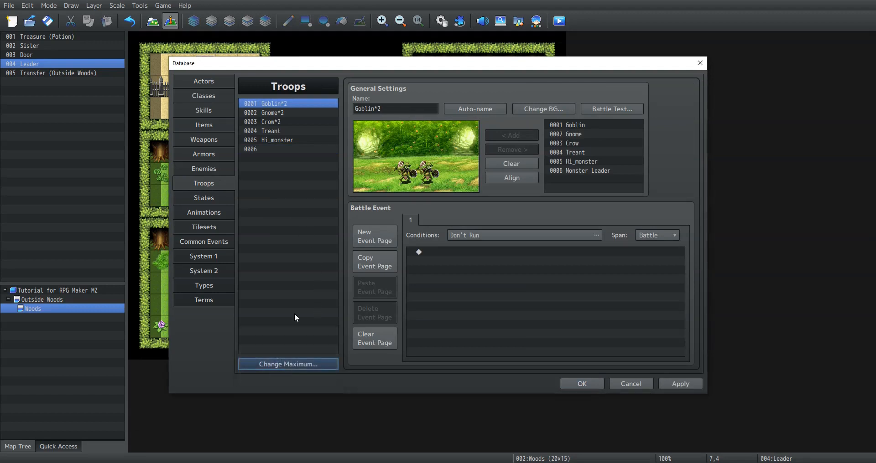
- Fill troop 0006 with the Monster Leader enemy, auto-name the troop, and save the database changes
click(300, 148)
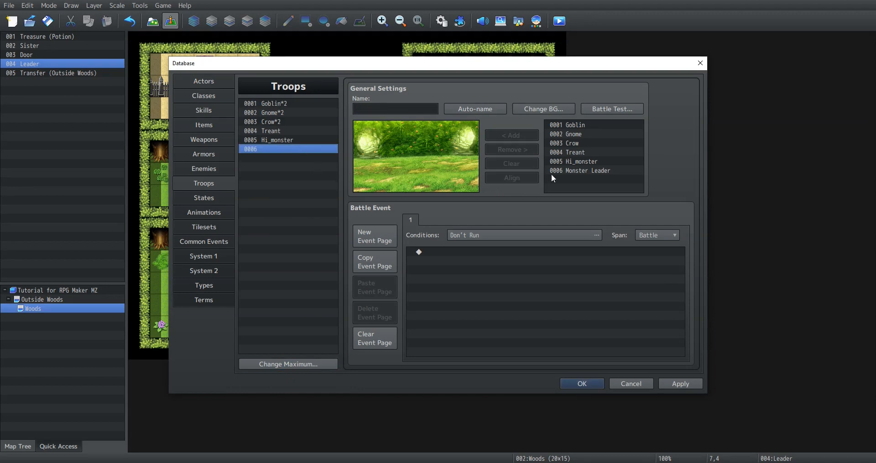
click(580, 170)
click(518, 136)
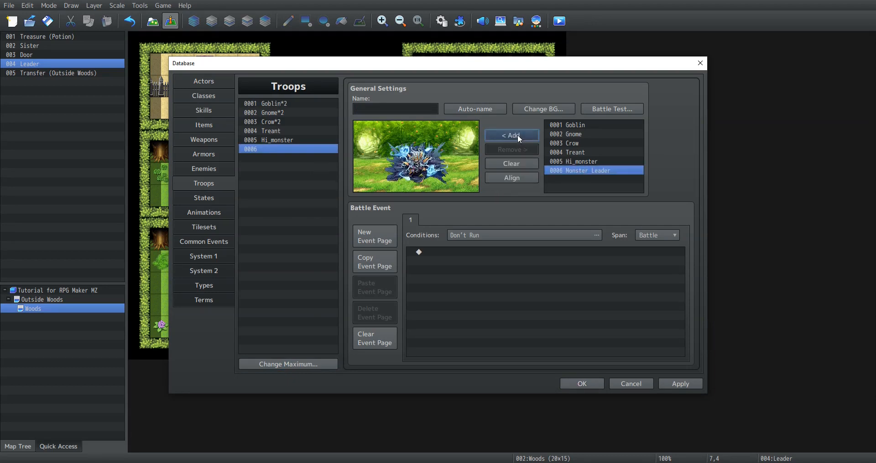
click(477, 108)
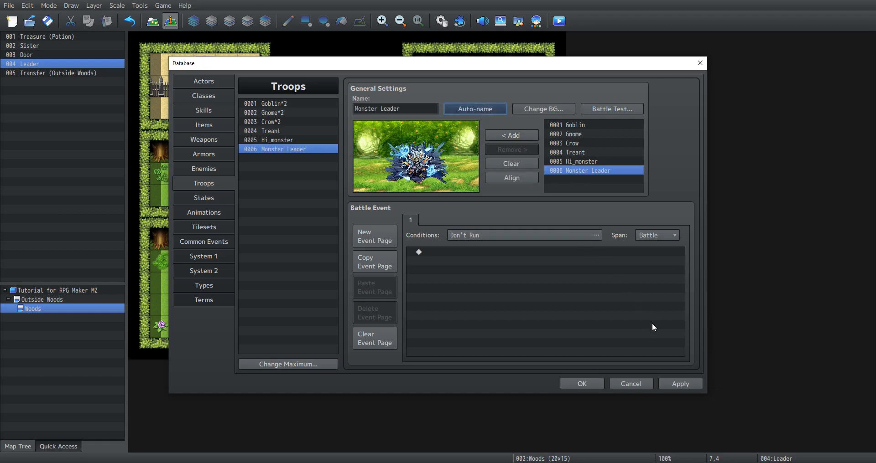
click(689, 384)
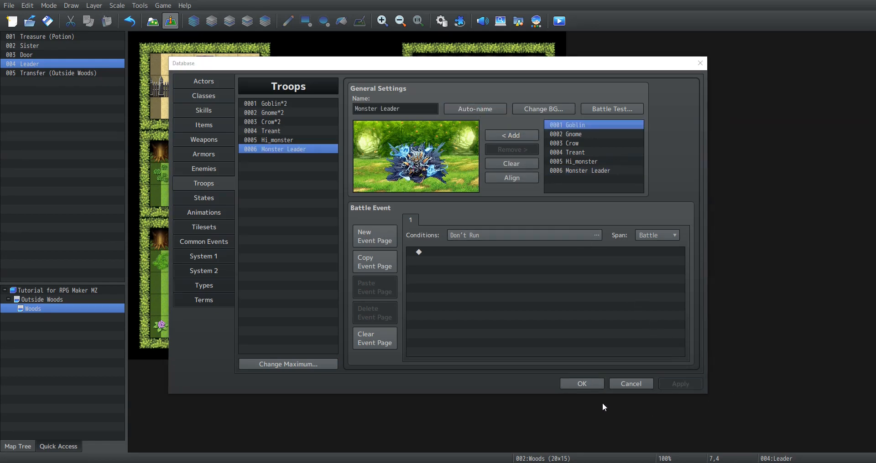
click(587, 389)
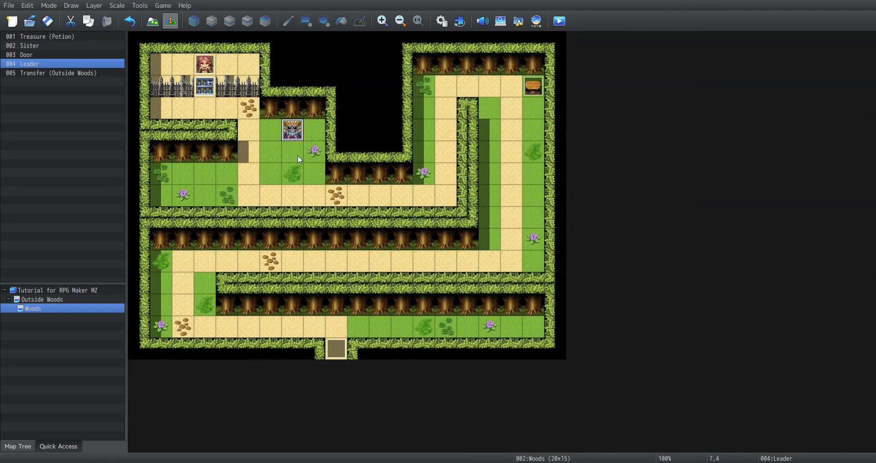
- Add a Battle Processing command for troop 0006 Monster Leader after the dialogue branch in the Leader event
double_click(292, 129)
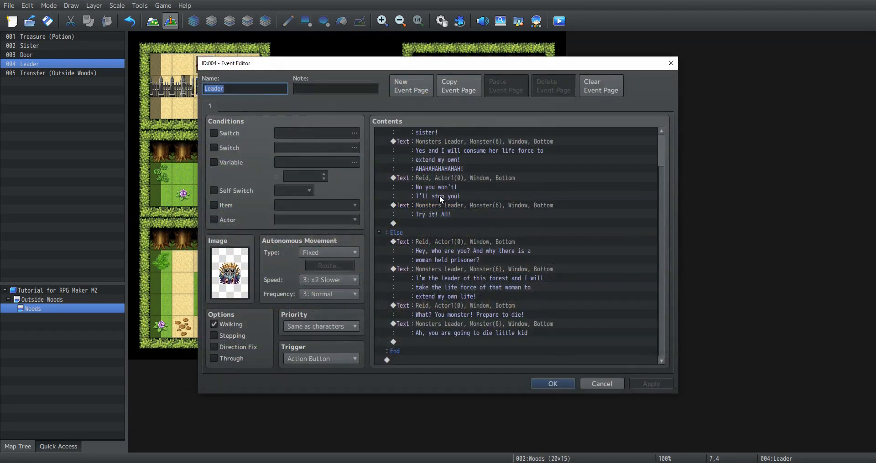
double_click(408, 360)
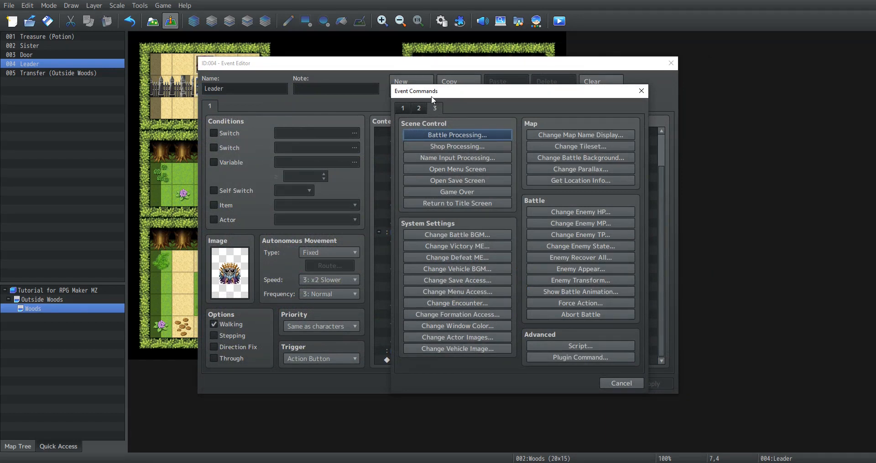
click(458, 133)
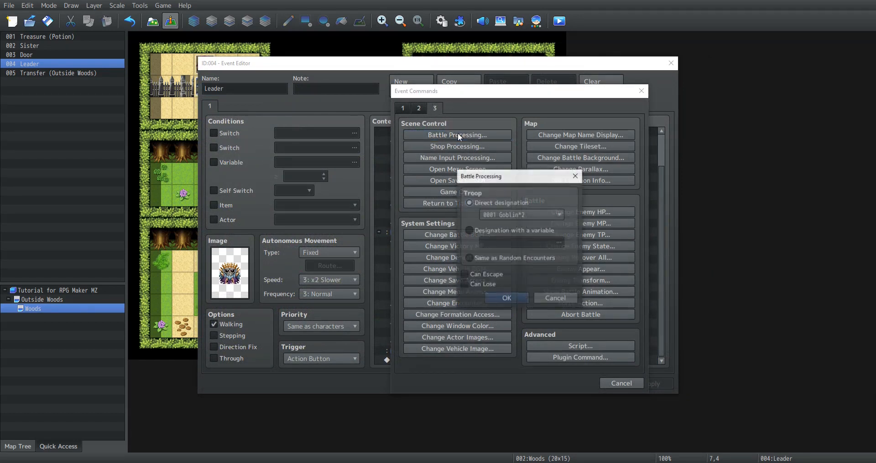
click(493, 214)
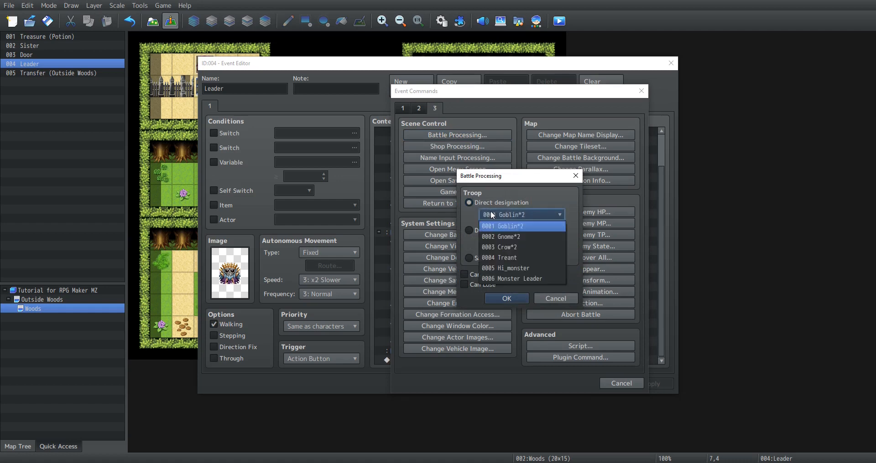
click(518, 279)
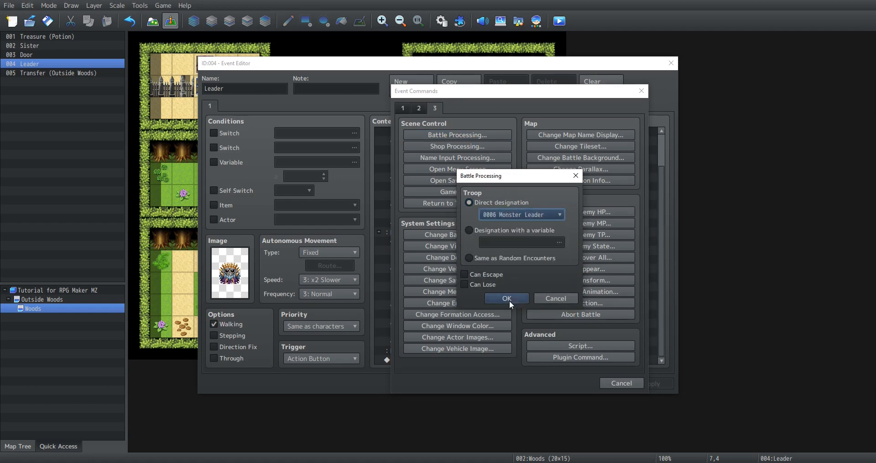
click(509, 297)
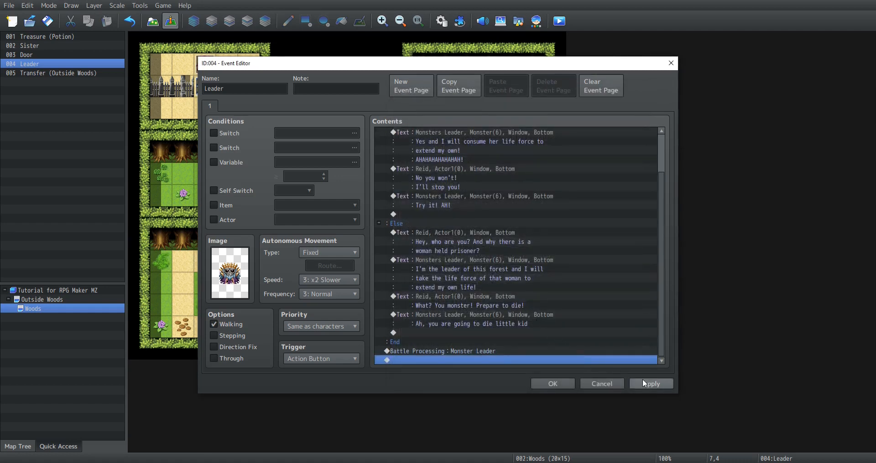
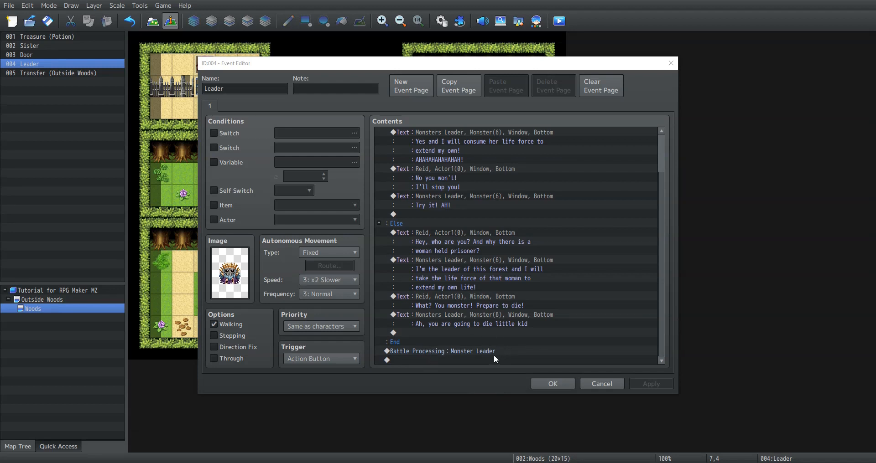
- Set self switch A to ON after the Monster Leader battle in the Leader event and apply the change
double_click(427, 360)
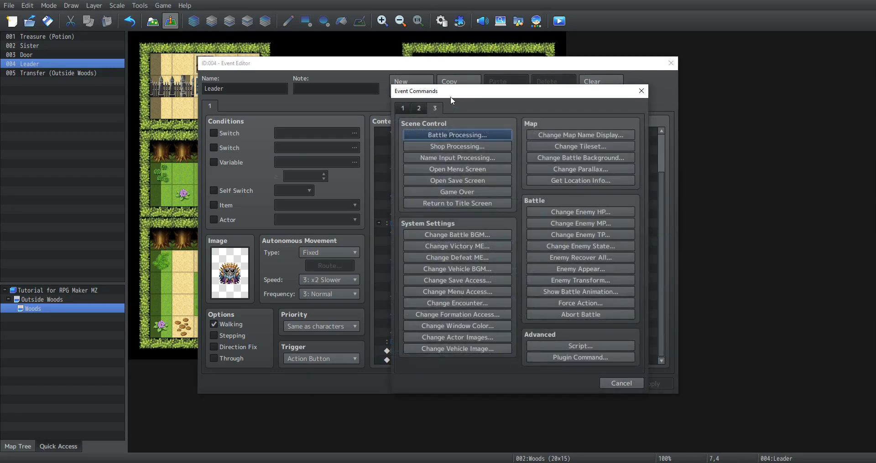
click(403, 108)
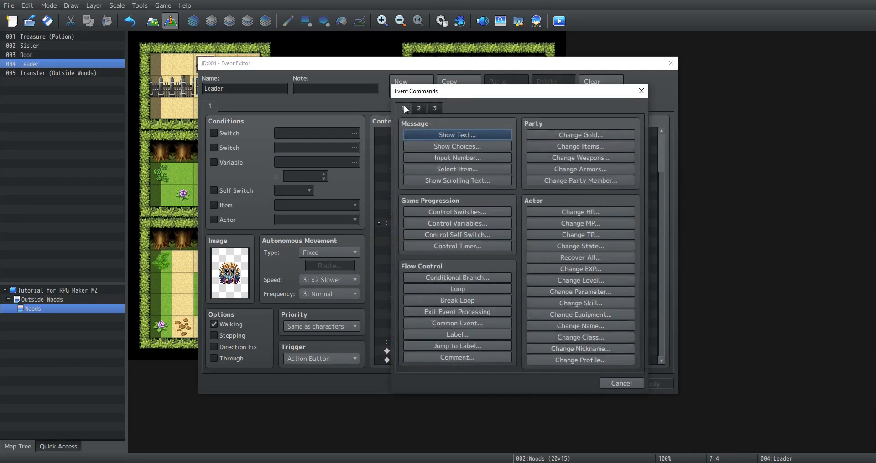
click(472, 234)
click(493, 270)
click(643, 385)
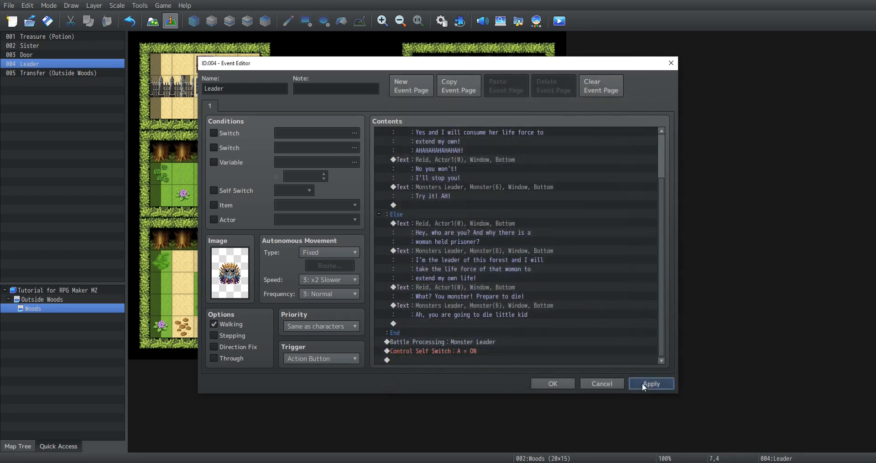
- Add a second Leader event page conditioned on self switch A, with the fallen leader image from Damage3 and Direction Fix enabled
click(408, 89)
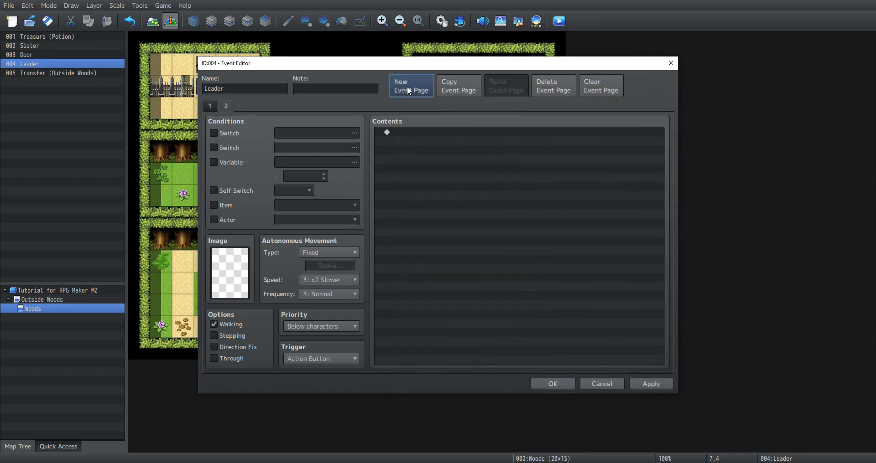
click(231, 191)
double_click(244, 264)
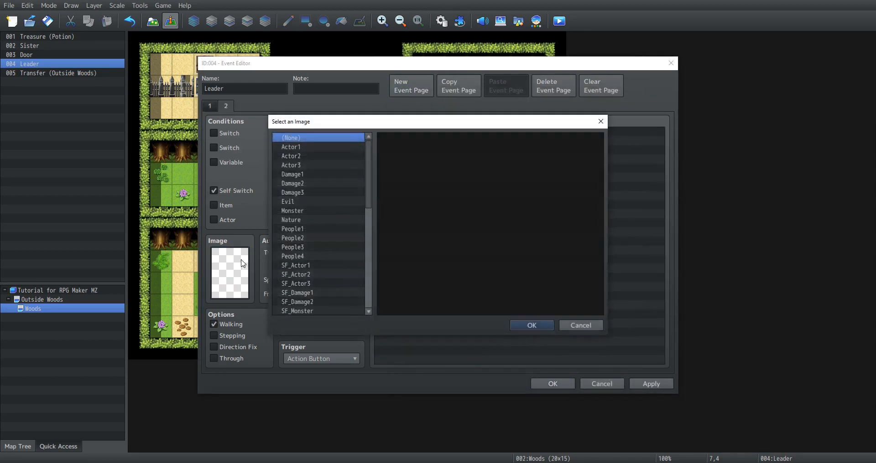
click(305, 192)
click(514, 177)
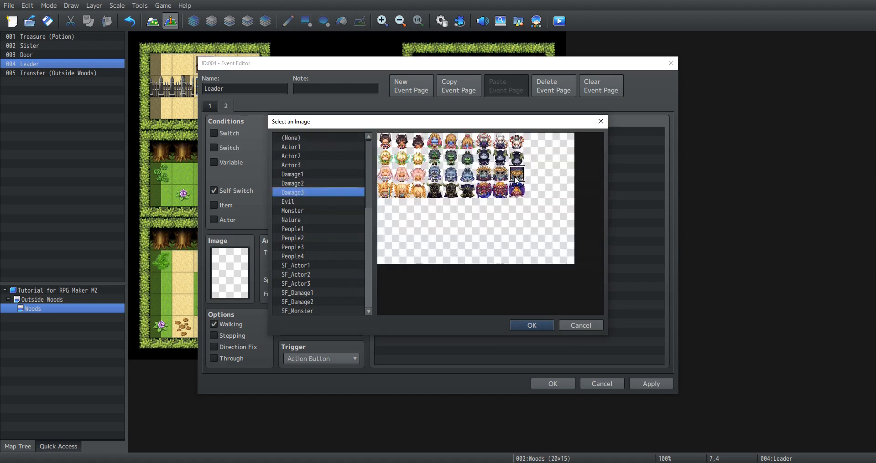
click(537, 326)
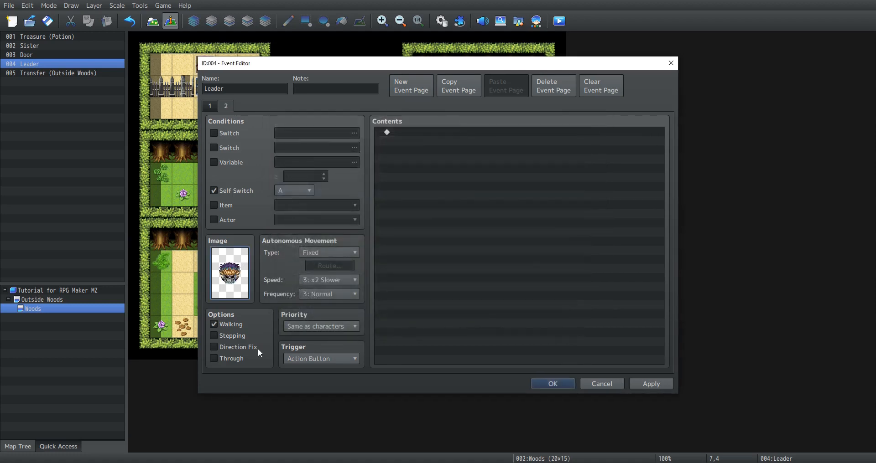
click(246, 351)
click(550, 385)
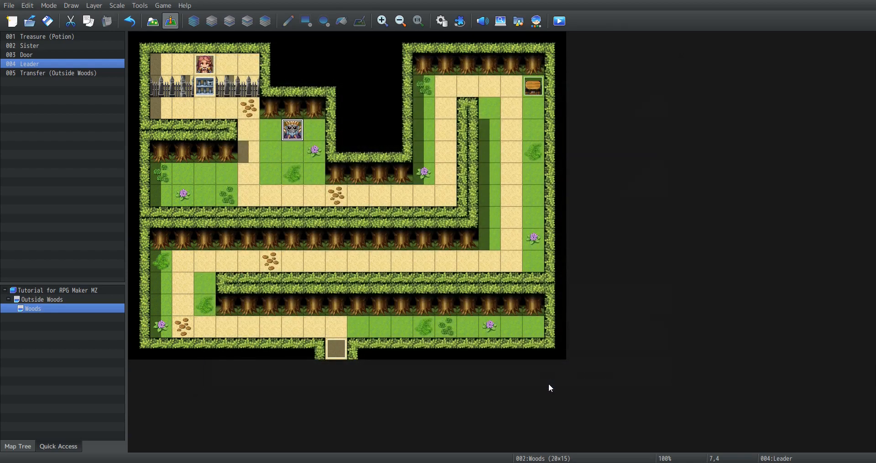
- Start a playtest of the game and fight through the goblin battle in the woods
click(560, 21)
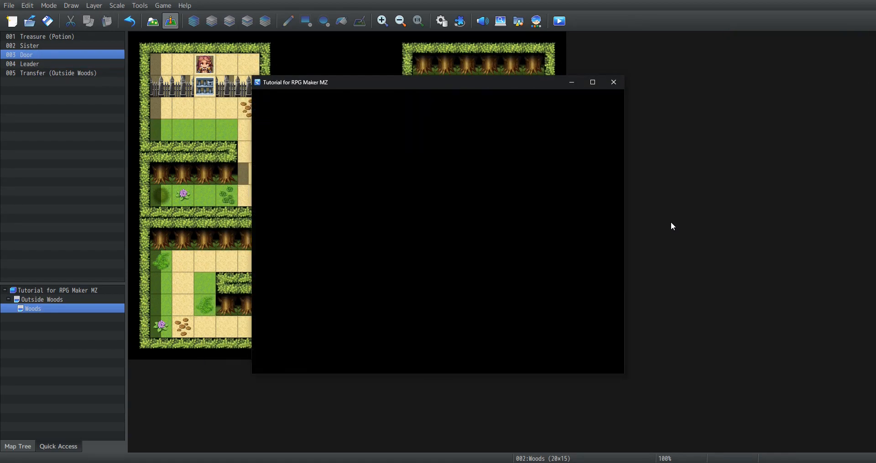
key(Return)
key(Return)
key(Return)
key(Return)
key(Return)
key(Return)
key(Return)
key(Return)
key(Return)
key(Return)
key(Return)
key(Return)
key(Return)
key(Return)
key(Return)
key(Return)
key(Return)
key(Return)
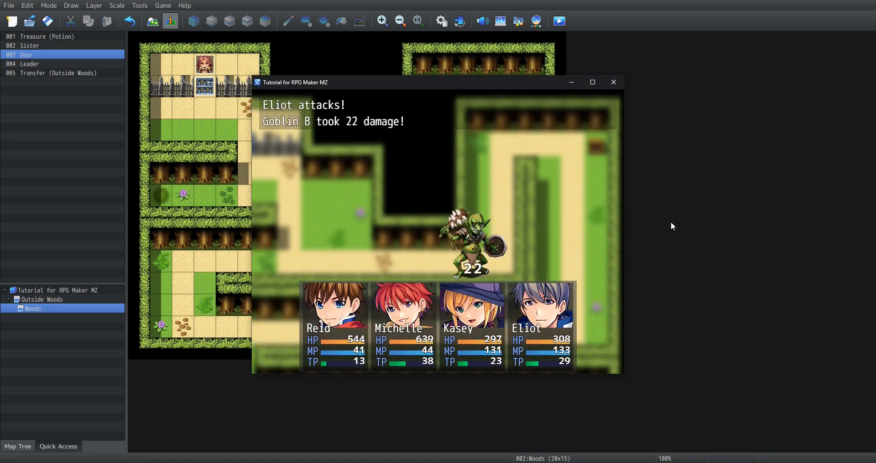
key(Return)
key(Return)
key(Return)
- Walk the party to the prison door, interact with it to test its message, and close the playtest
key(Left)
key(Up)
key(Left)
key(Up)
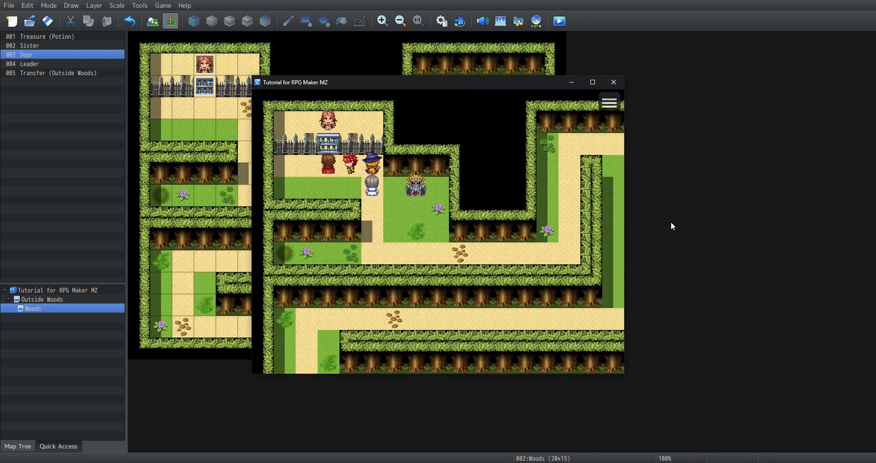
key(Return)
key(Return)
key(Return)
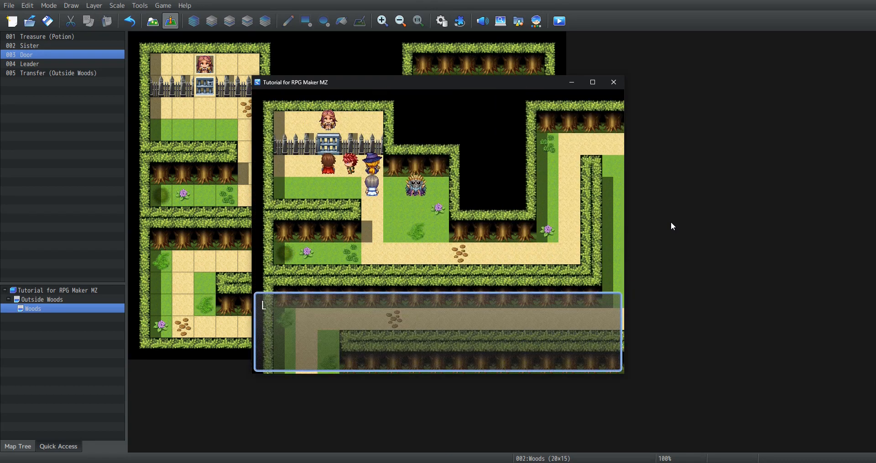
key(Return)
key(Return)
key(Return)
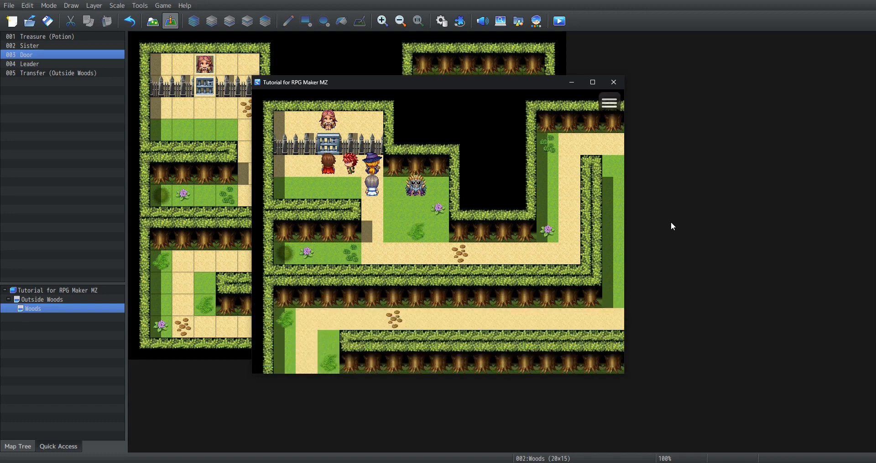
click(613, 82)
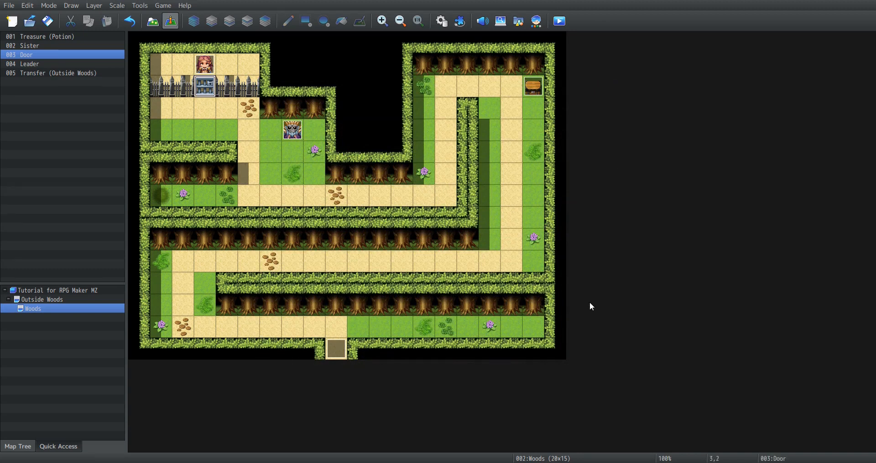
- Enable Direction Fix on the Door event and save it
double_click(206, 91)
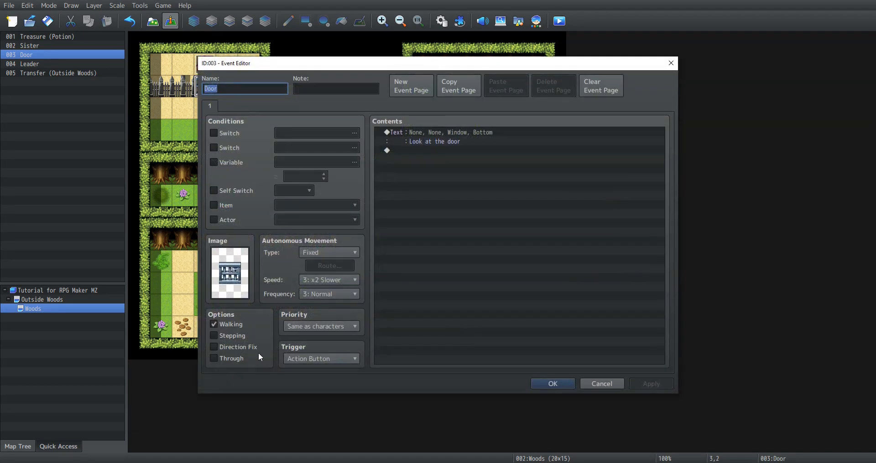
click(231, 347)
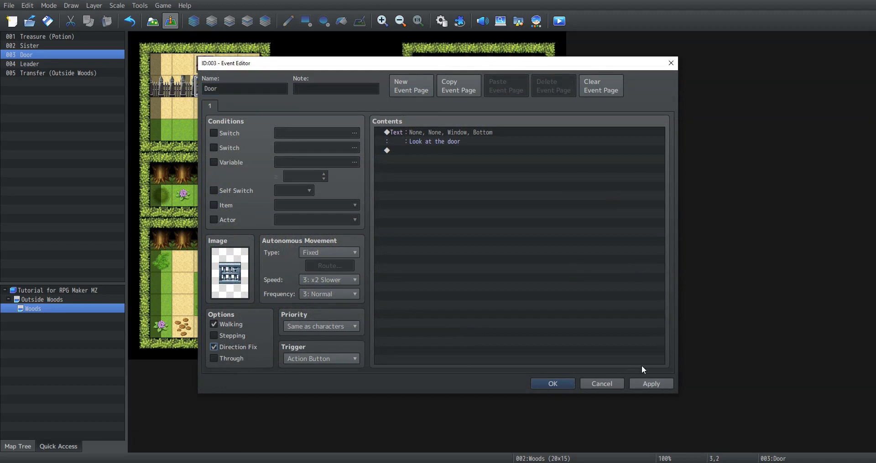
click(657, 384)
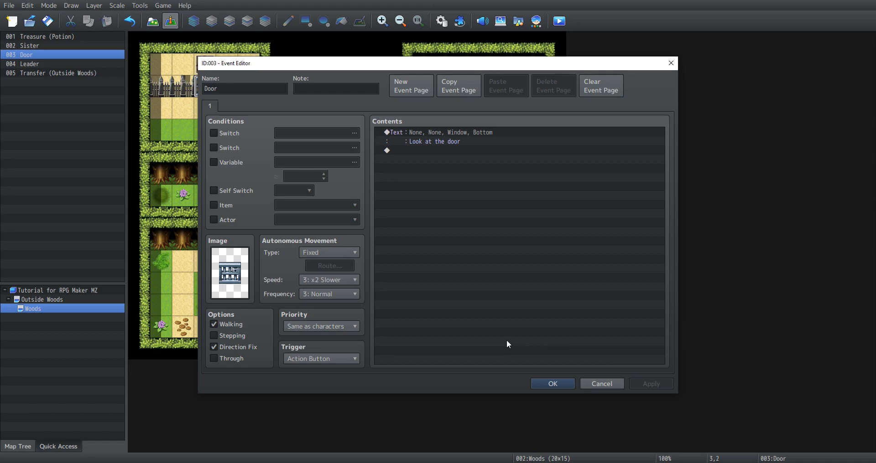
click(559, 384)
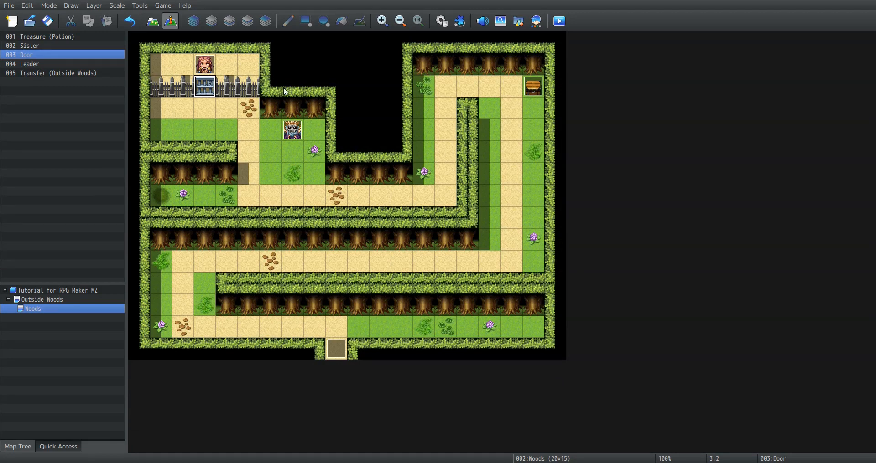
- In the database's Items, name the blank item 0002 "Cage Key" and give it the green key icon
click(445, 21)
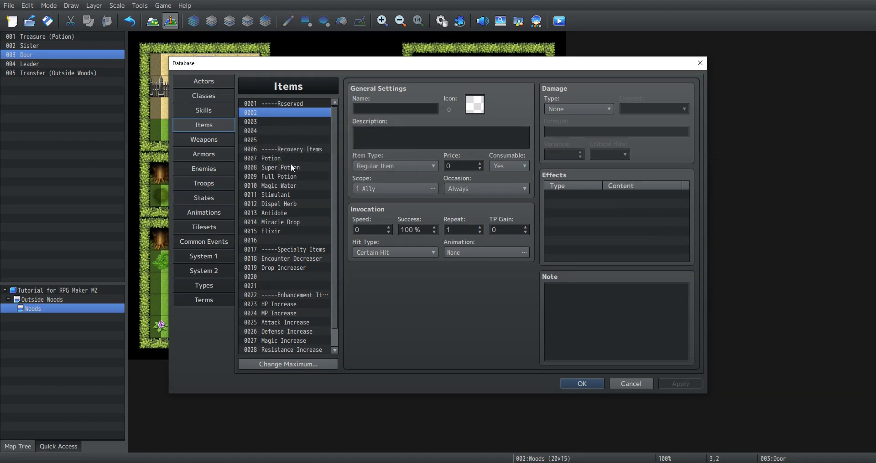
click(291, 167)
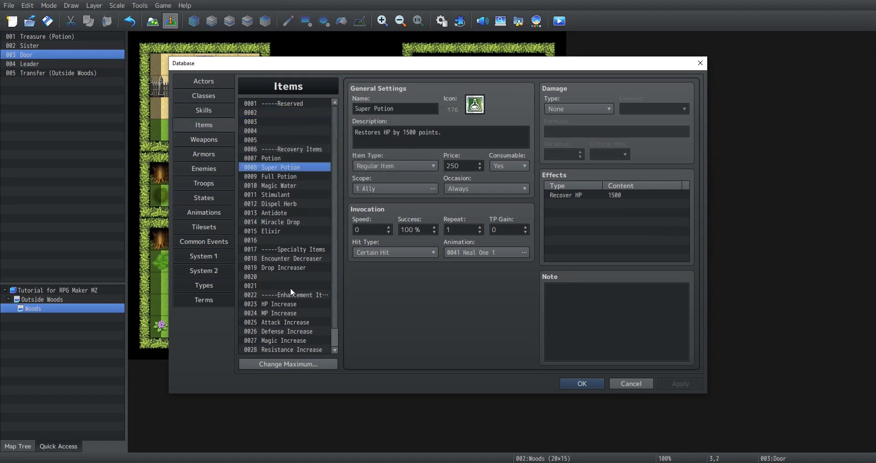
click(272, 113)
click(370, 108)
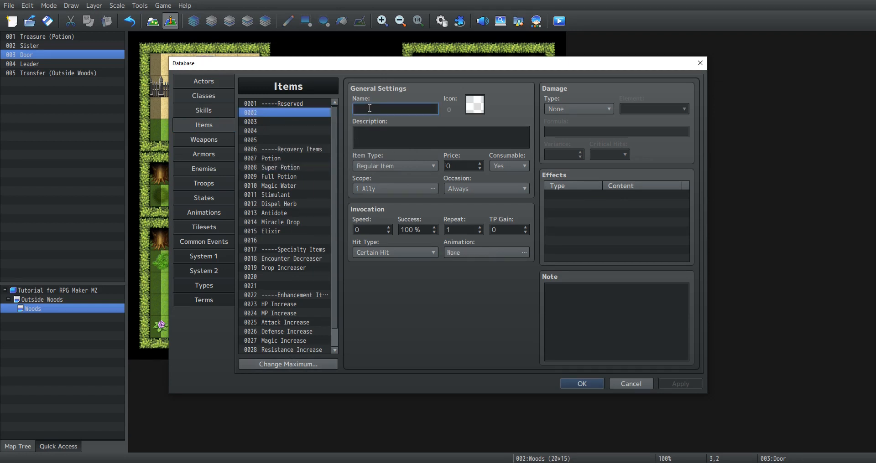
text(Cage Key)
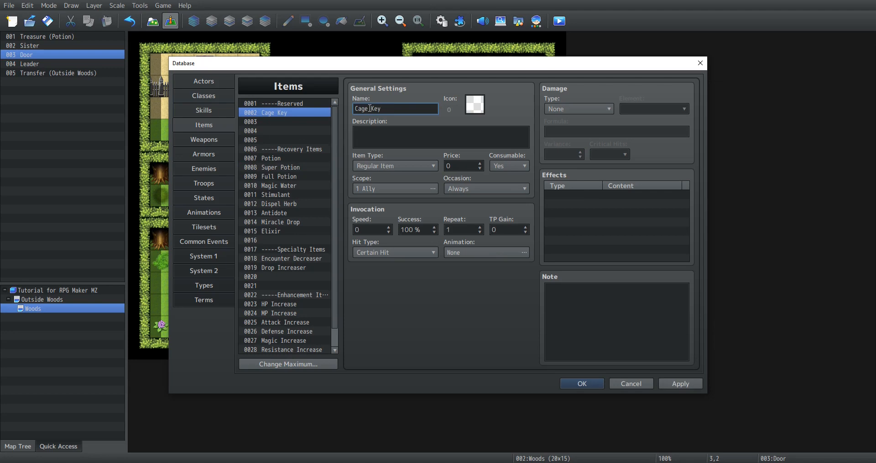
double_click(469, 106)
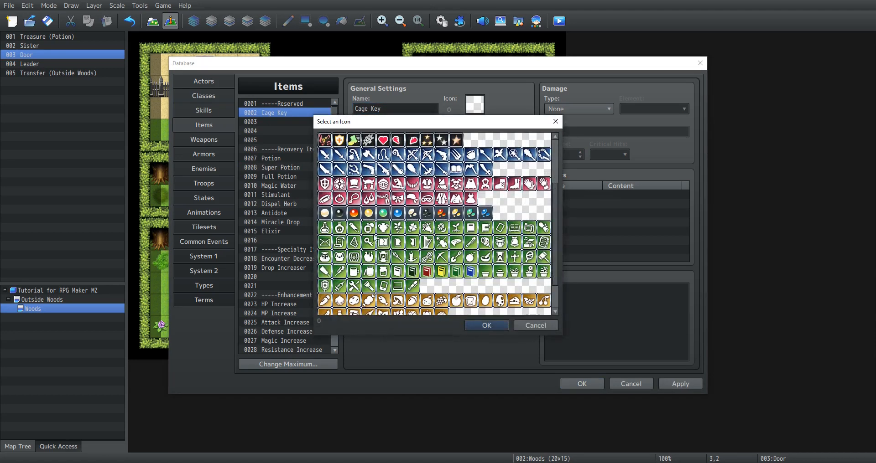
click(485, 325)
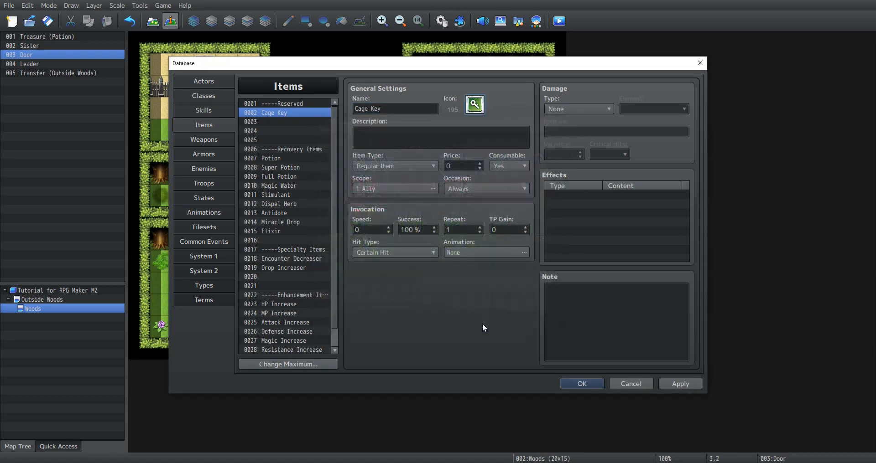
- Enter "The cage key" as the description of the Cage Key item
click(395, 139)
text(T)
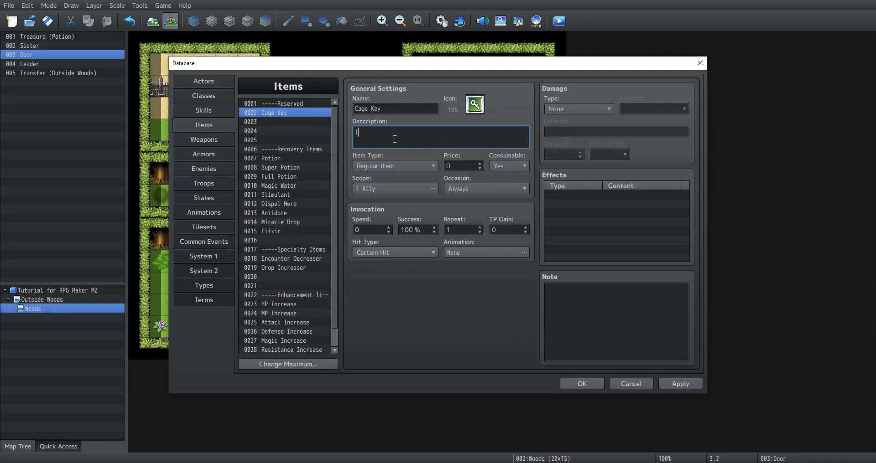
text(he ccage key)
click(375, 132)
key(BackSpace)
- Make the Cage Key a non-consumable Key Item with scope None and occasion Never, and apply the changes
click(415, 164)
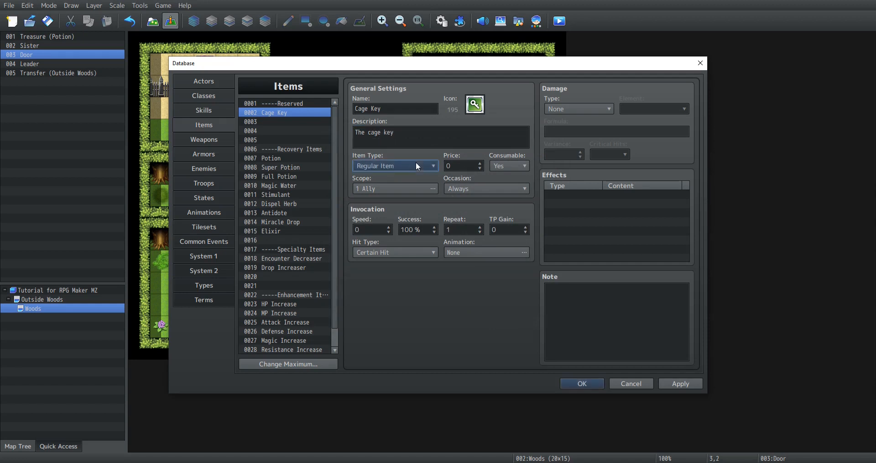
click(391, 187)
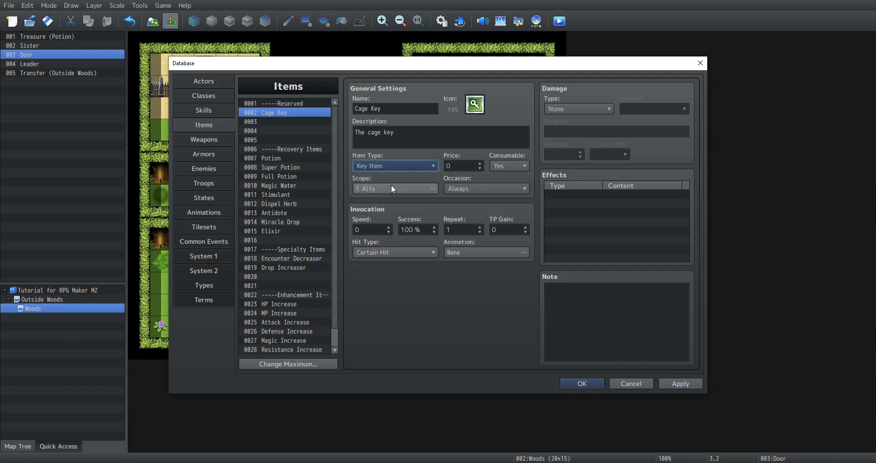
click(508, 165)
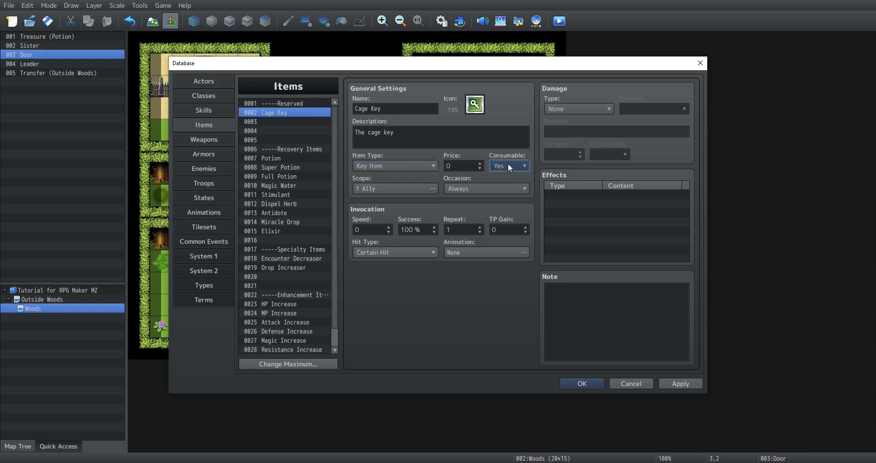
click(507, 186)
click(411, 192)
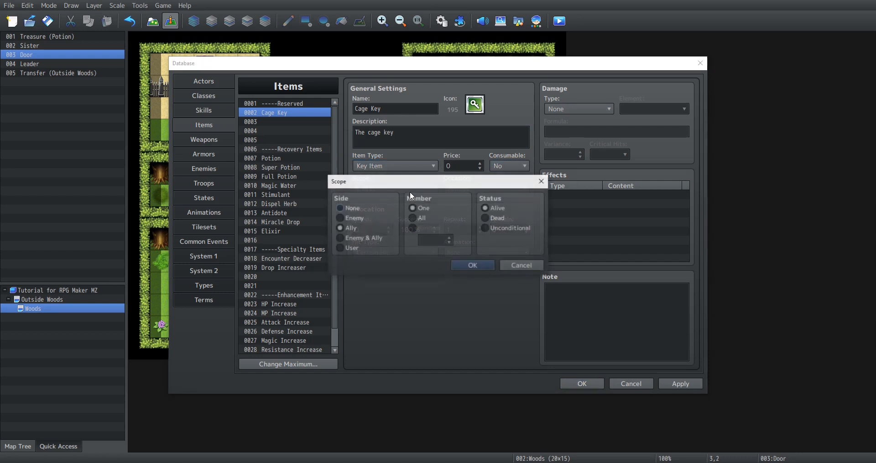
click(356, 207)
click(475, 265)
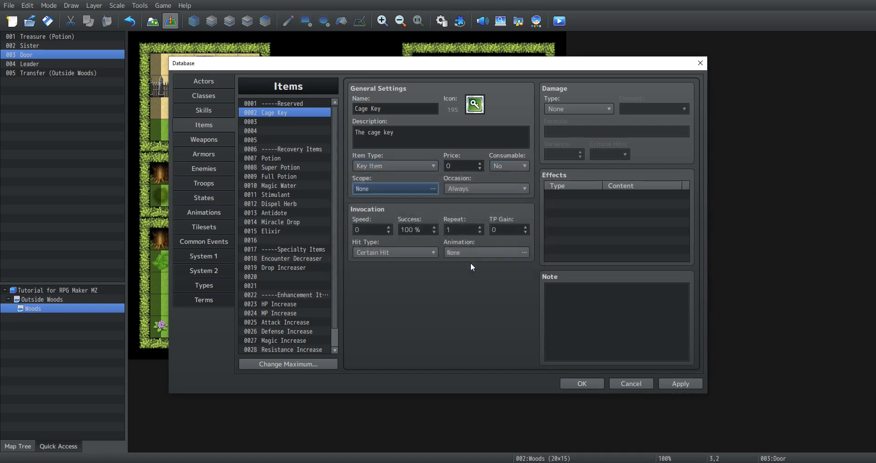
click(480, 188)
click(471, 232)
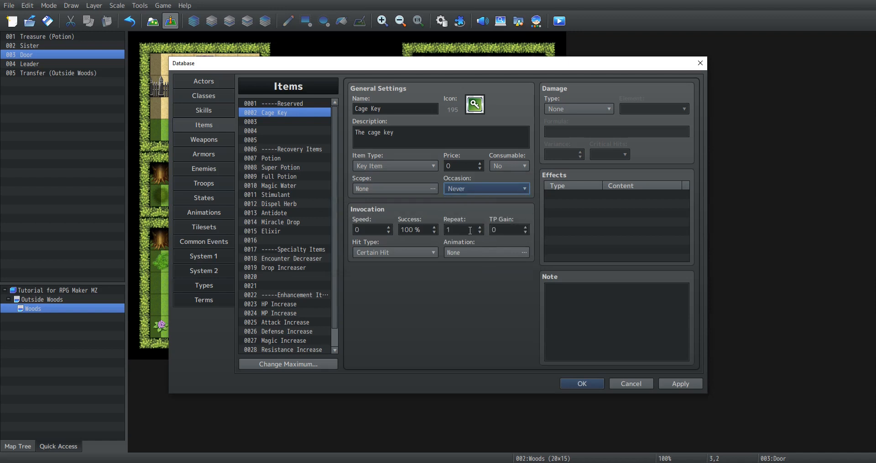
click(677, 384)
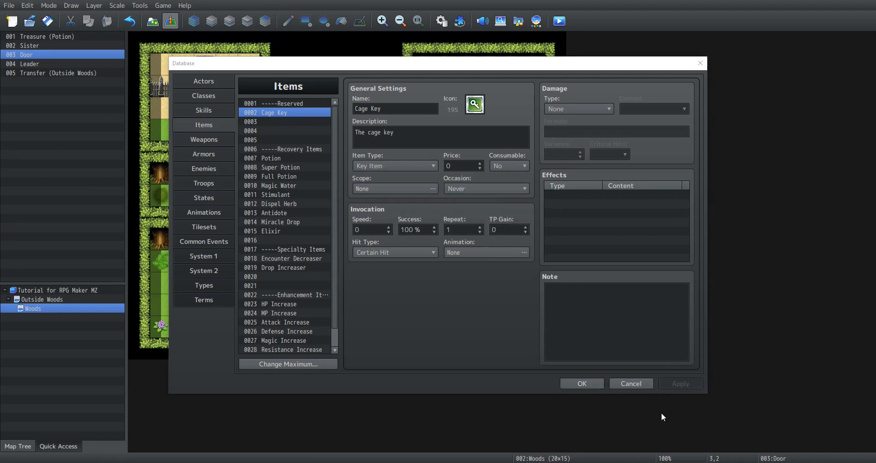
- Set the Monster Leader enemy's first drop item to Cage Key at 1/1 probability, and save the database
click(222, 168)
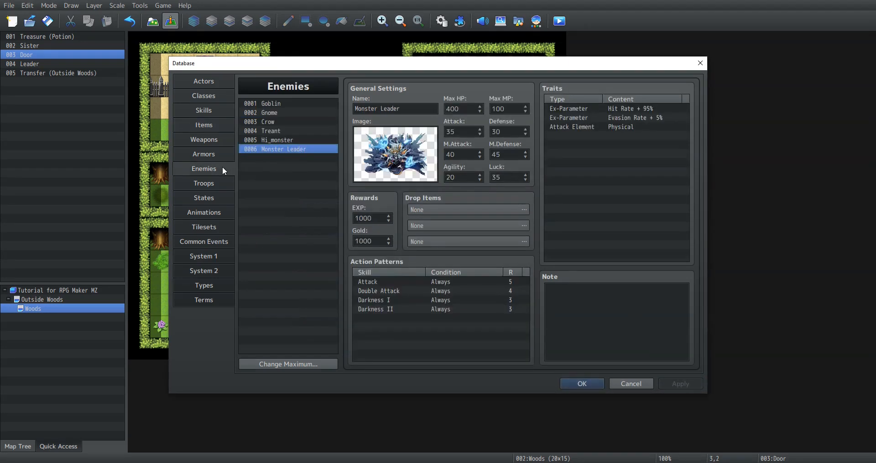
double_click(426, 209)
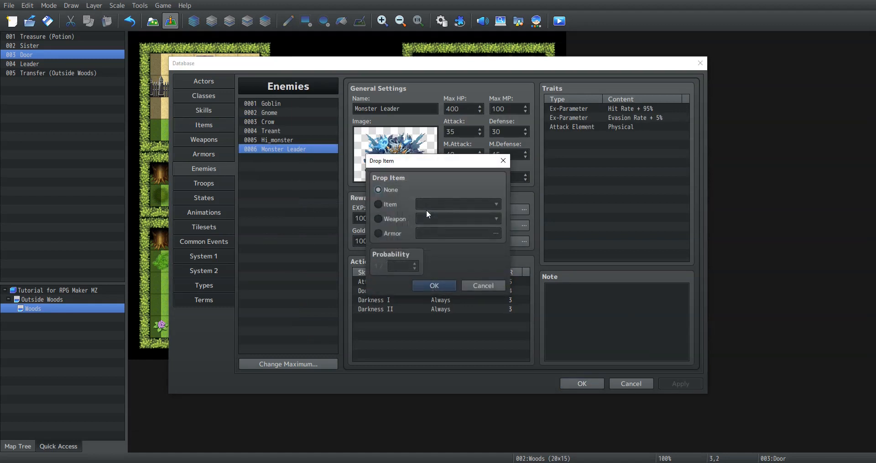
click(384, 204)
click(439, 203)
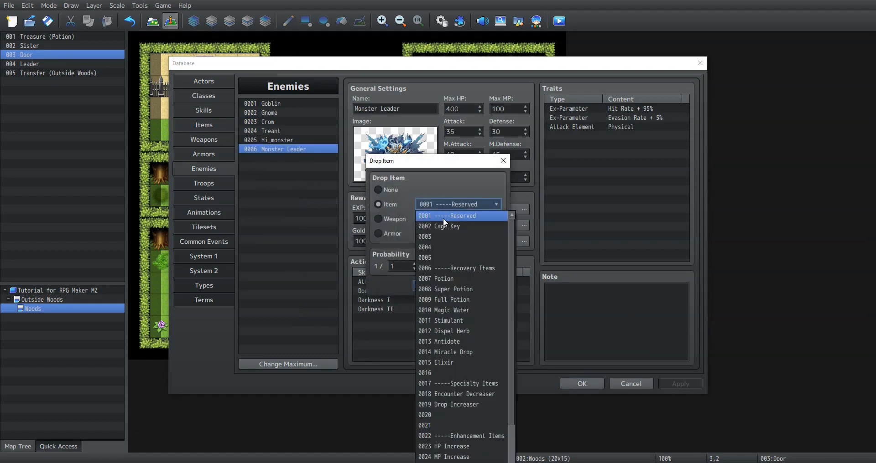
click(443, 223)
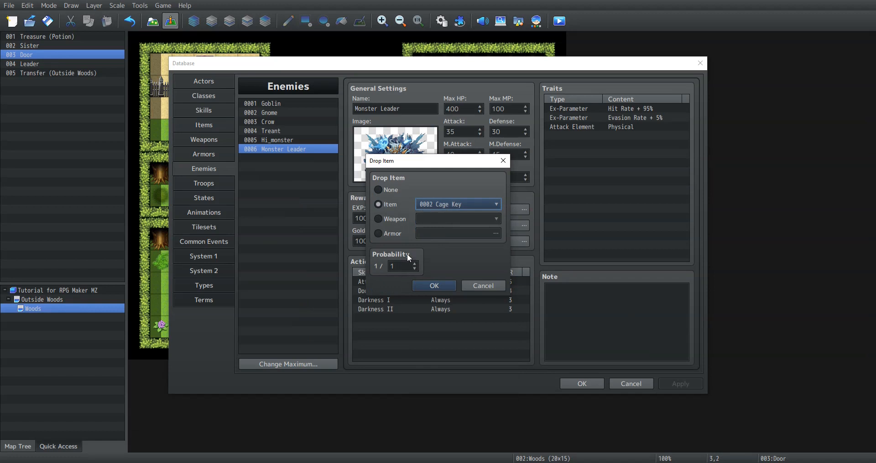
click(436, 286)
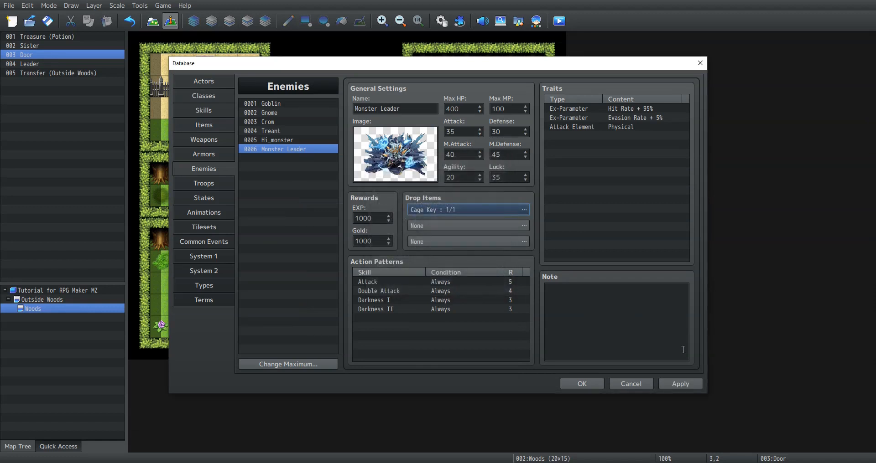
click(680, 384)
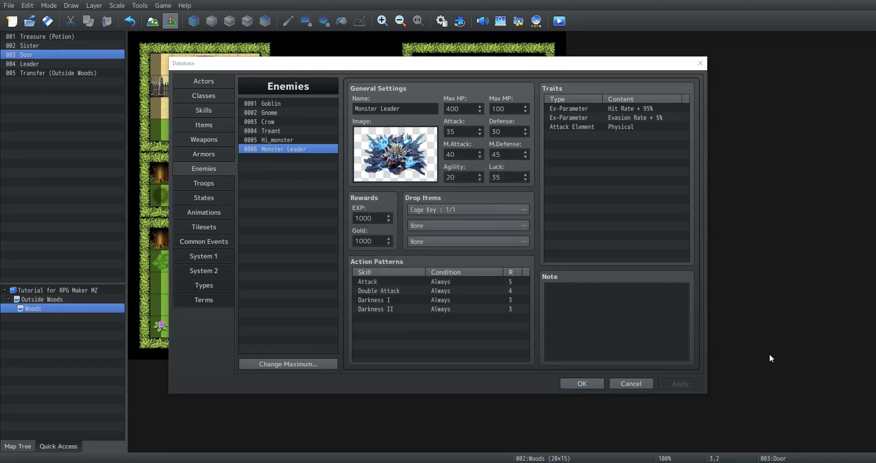
click(562, 387)
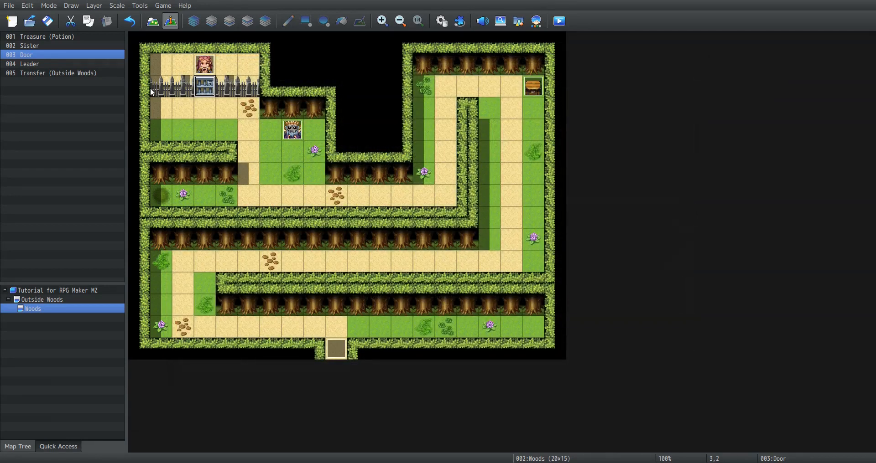
- Open the Door event for editing and delete its existing message
double_click(202, 87)
click(451, 133)
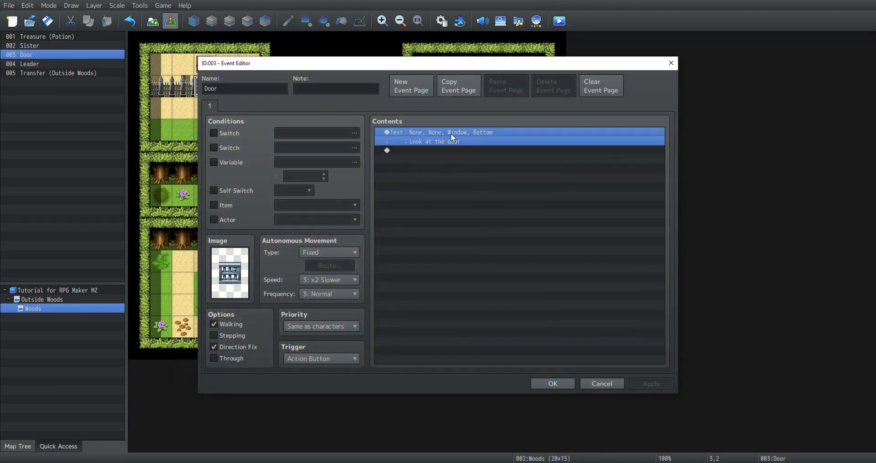
key(Delete)
- Add a Show Text message to the Door event with the first Actor1 face, name Reid and text "The door is locked!", and apply it
double_click(450, 133)
click(441, 135)
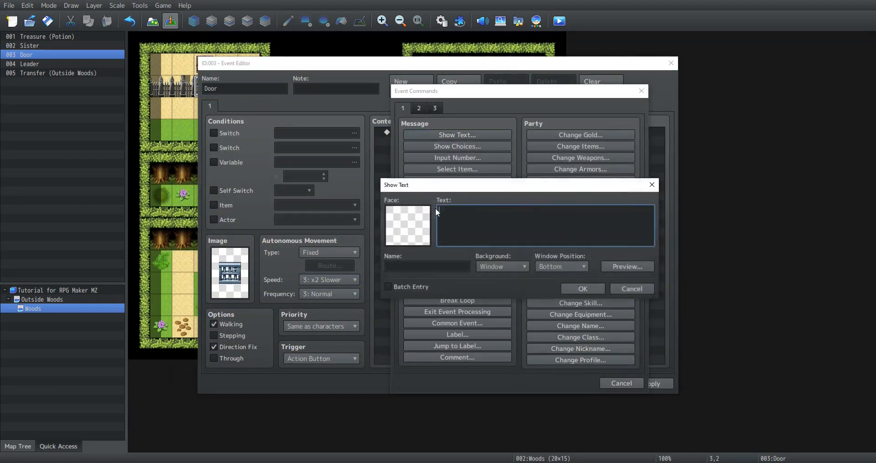
double_click(406, 219)
click(393, 159)
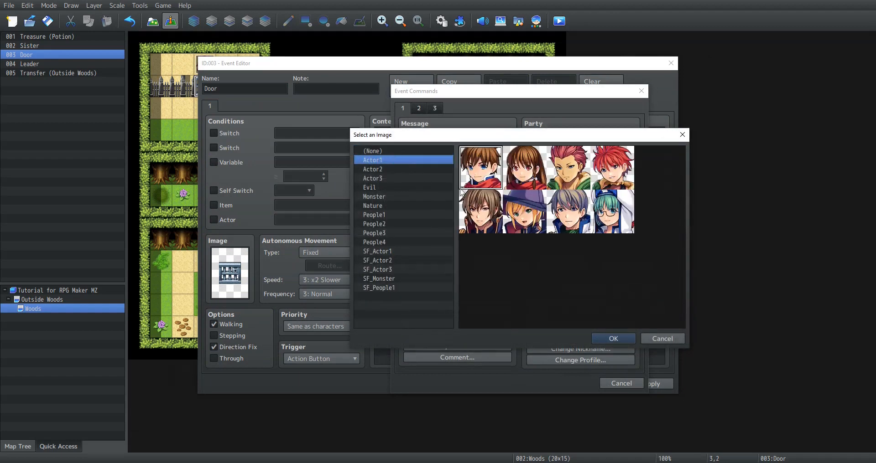
click(622, 336)
click(417, 266)
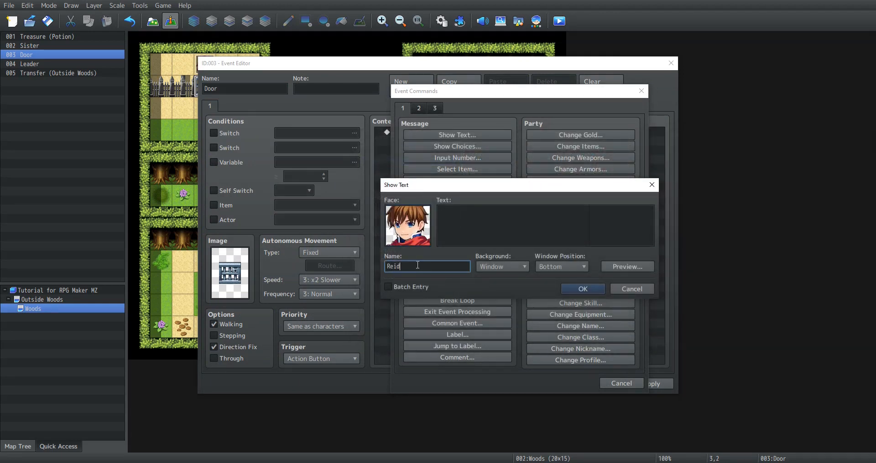
click(496, 228)
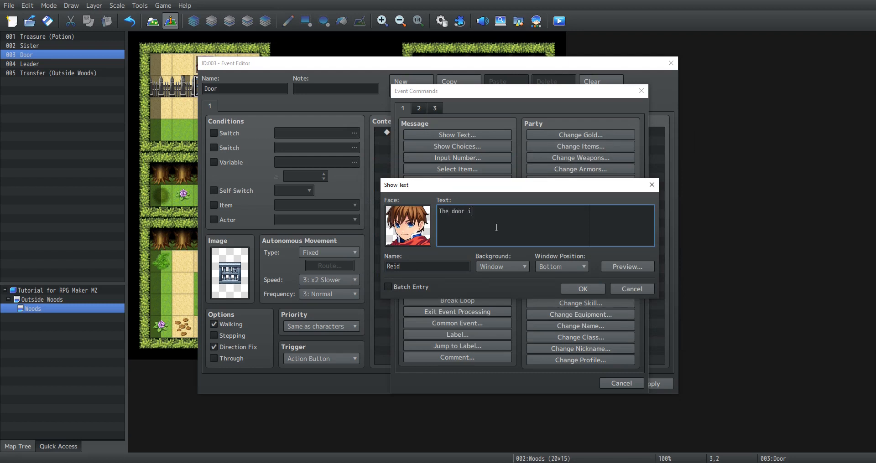
text(The door is locked!)
click(588, 291)
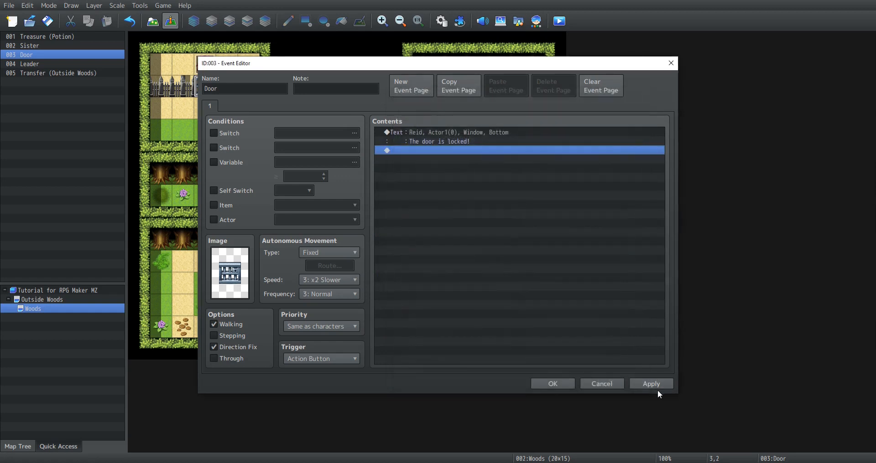
click(658, 386)
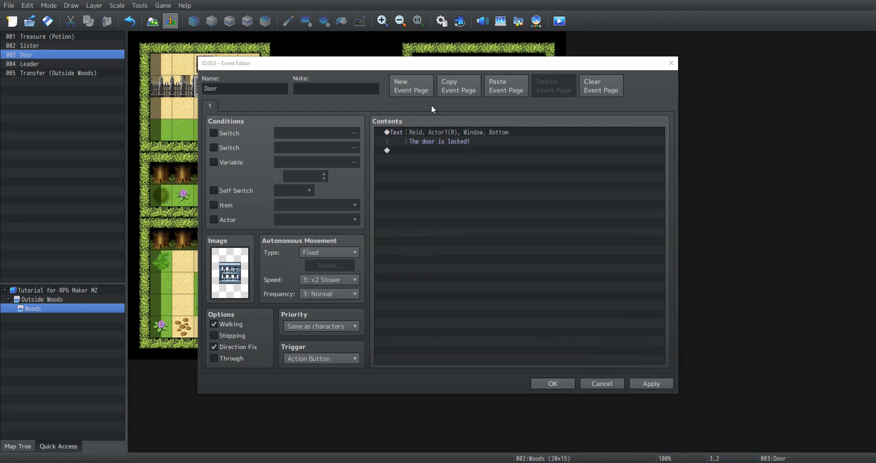
- Duplicate the Door event's page as page 2, condition it on the Cage Key item, and apply the change
click(455, 86)
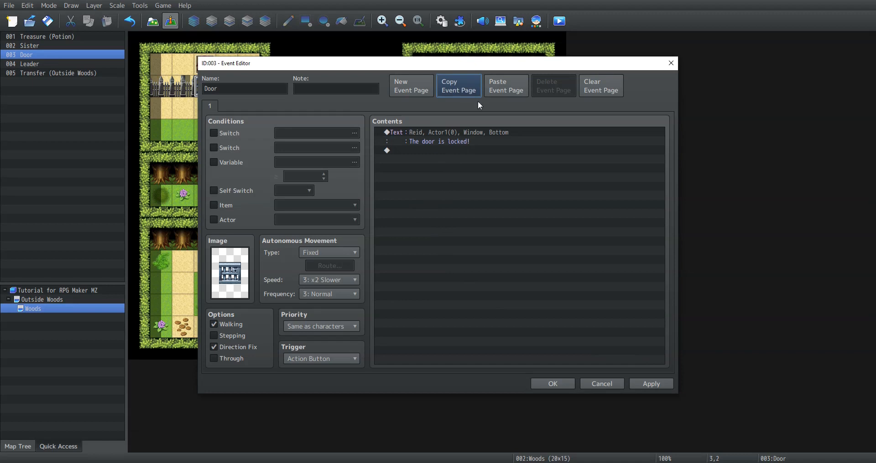
click(504, 87)
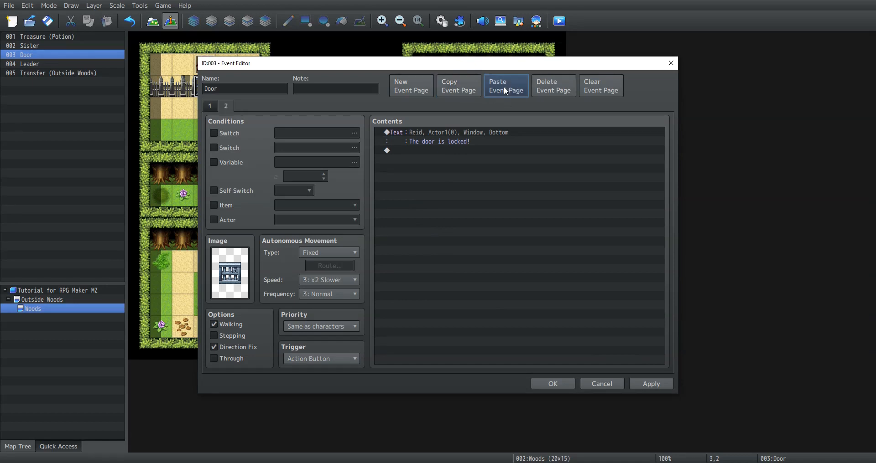
click(217, 206)
click(316, 205)
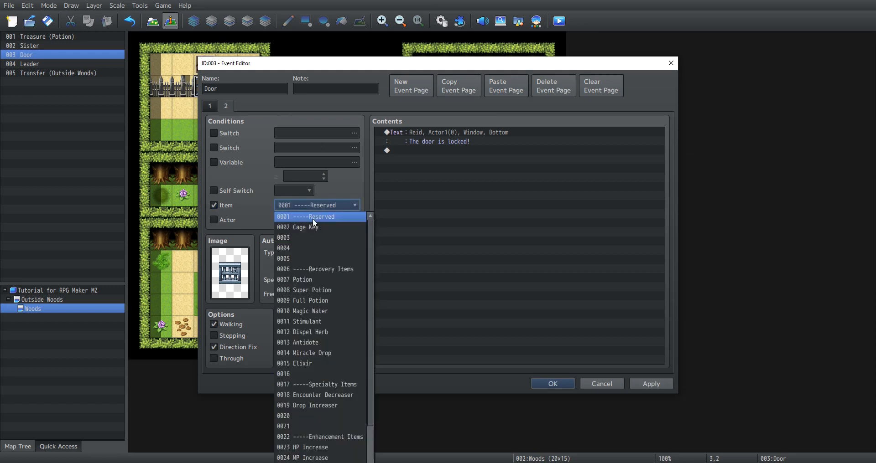
click(312, 226)
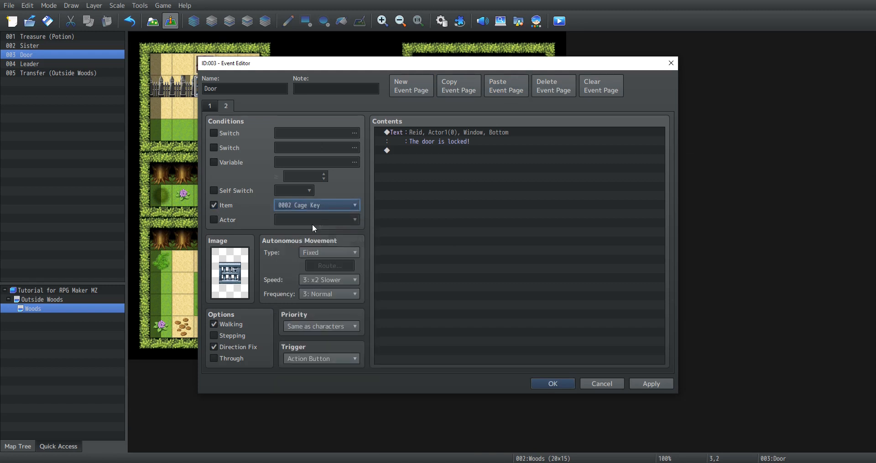
click(665, 385)
- Change the message on page 2 of the Door event to "This key can open the door!"
double_click(486, 139)
drag(505, 211, 331, 205)
text(T)
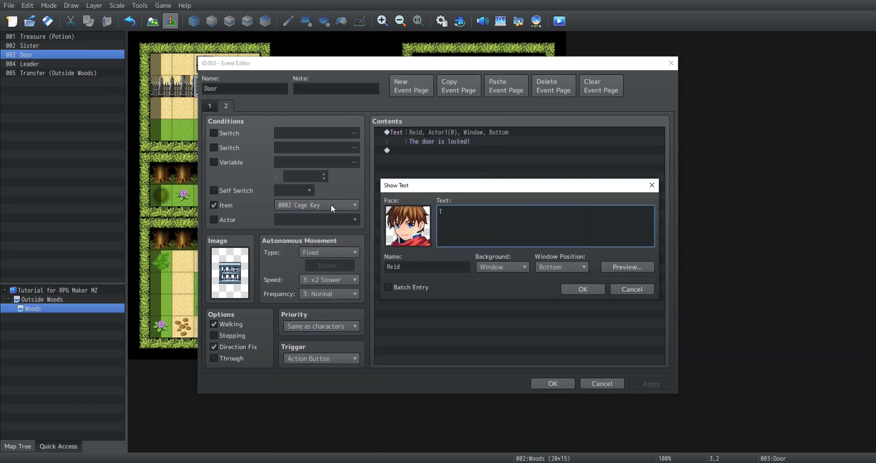
text(his key can open the door!)
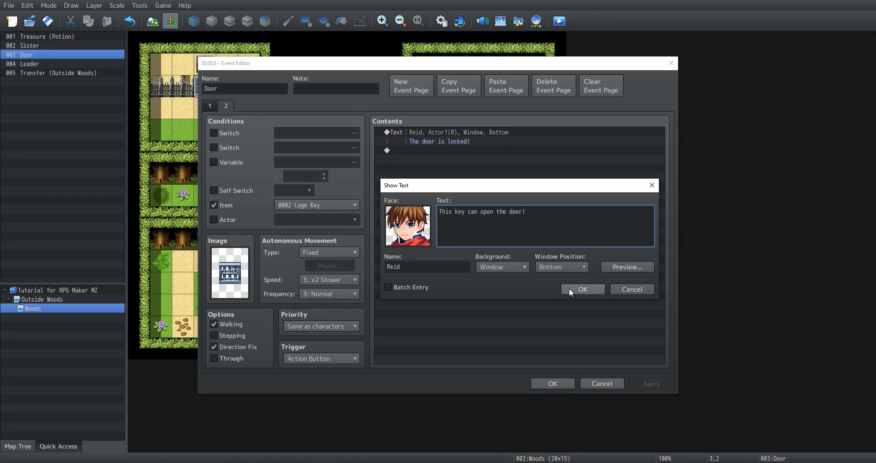
click(571, 290)
- Add a Control Self Switch command to page 2 of the Door event that turns self switch A on
double_click(449, 151)
click(464, 236)
click(500, 277)
- Add a Play SE command with the Door2 sound at volume 90, pitch 100 and pan 0 after the self switch command
double_click(463, 159)
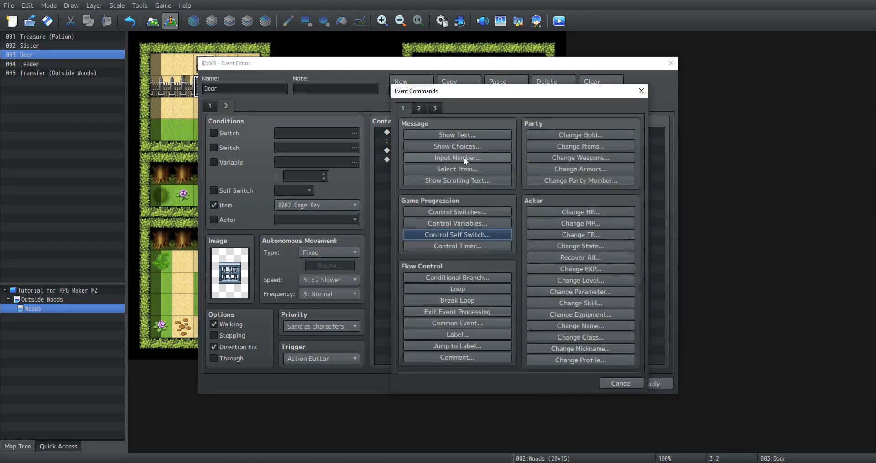
click(419, 109)
click(591, 334)
scroll(505, 218, down, 20)
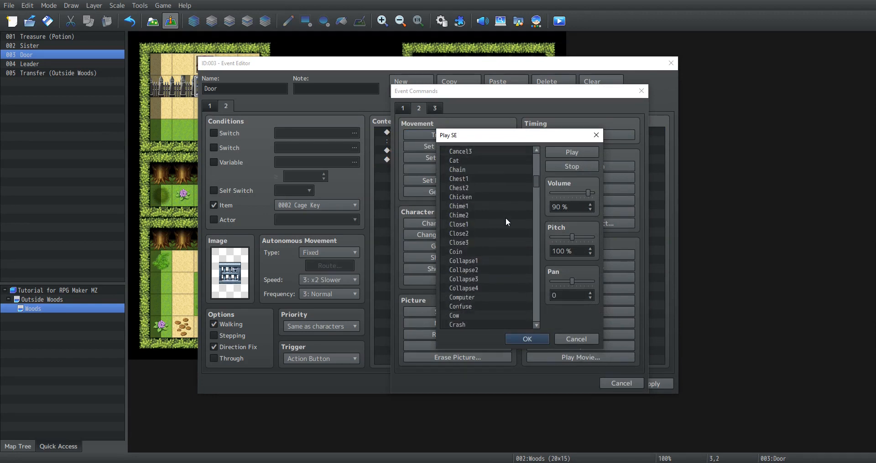
click(484, 224)
click(507, 338)
double_click(422, 168)
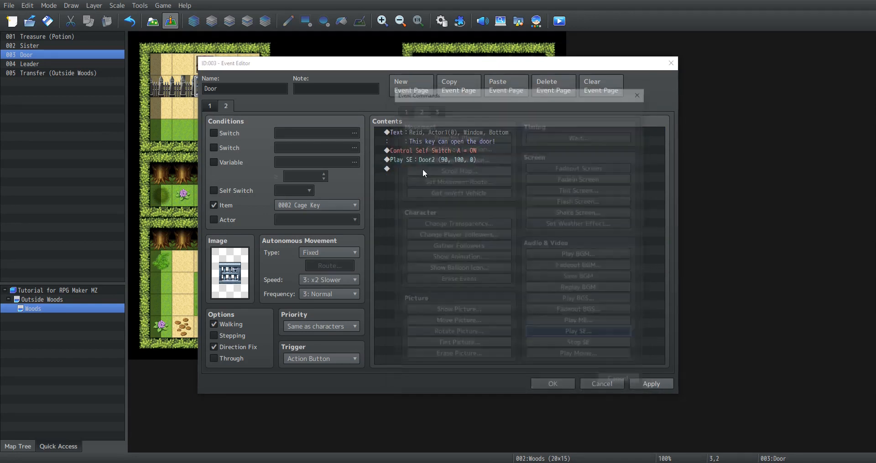
key(Escape)
- Add an empty third page to the Door event with a self switch condition, and confirm the event
click(410, 87)
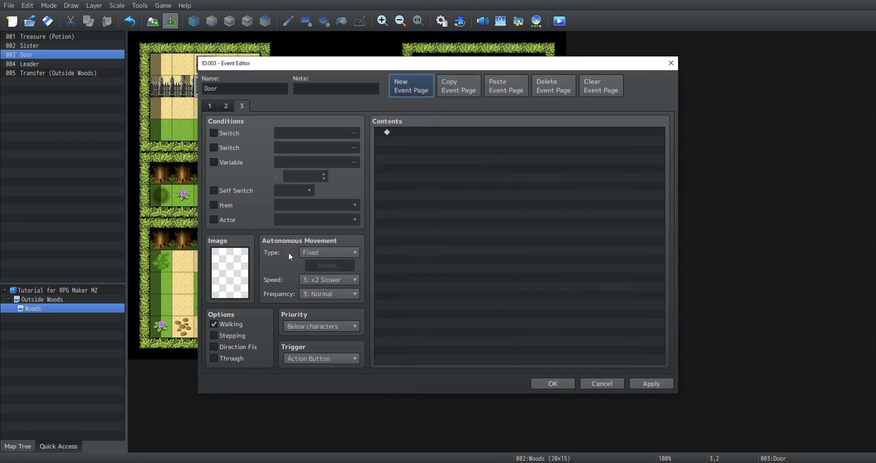
click(226, 189)
click(553, 383)
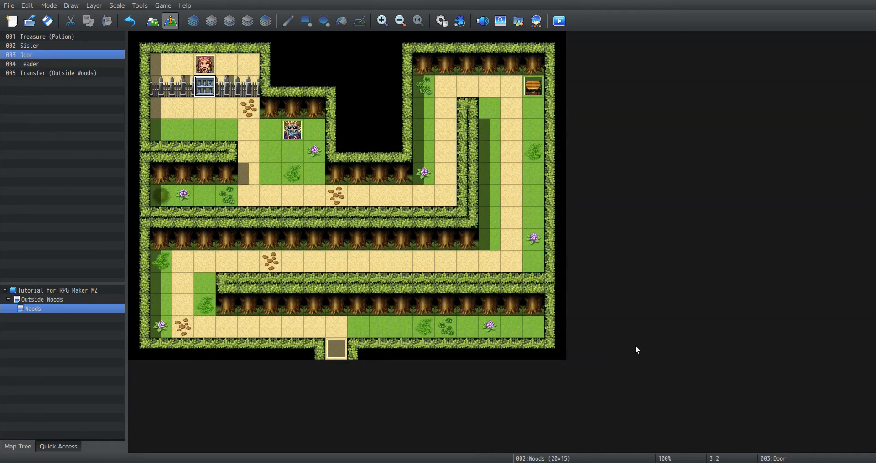
- Open the Sister event and add a conditional branch for the Marcus Mission switch being ON, including an Else branch
double_click(205, 69)
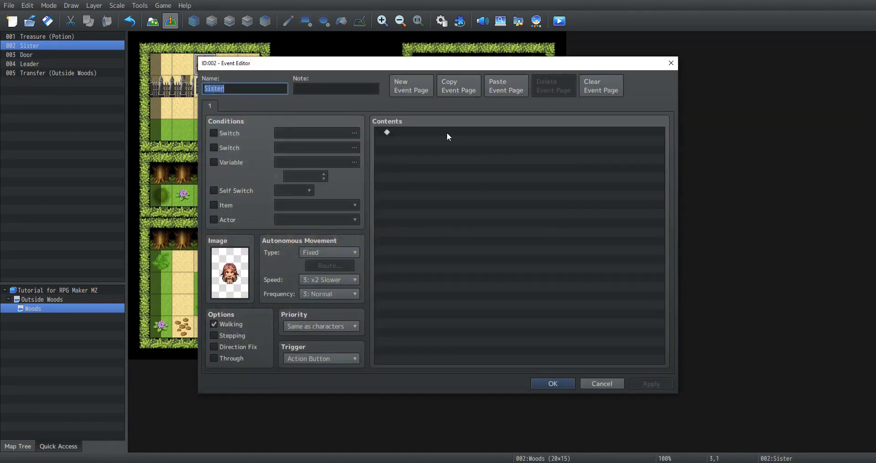
double_click(443, 130)
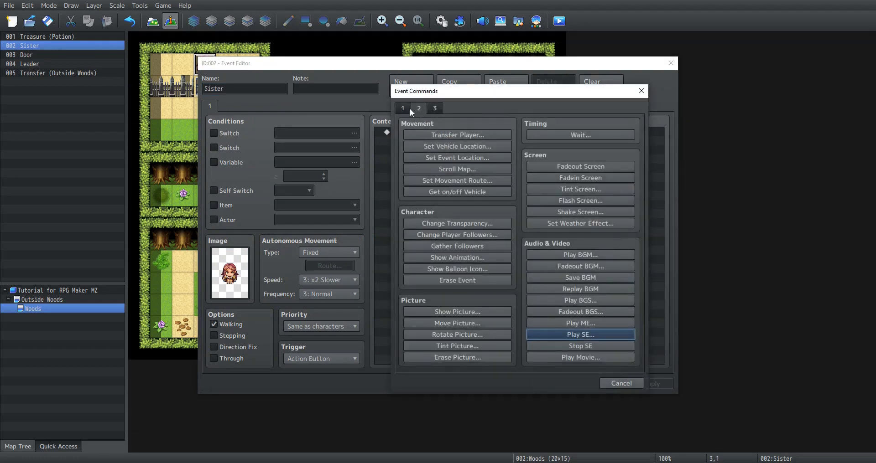
click(408, 106)
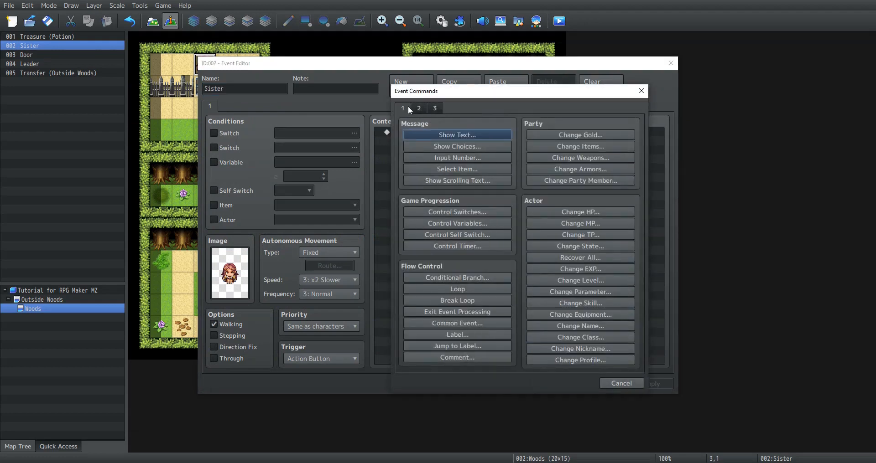
click(473, 277)
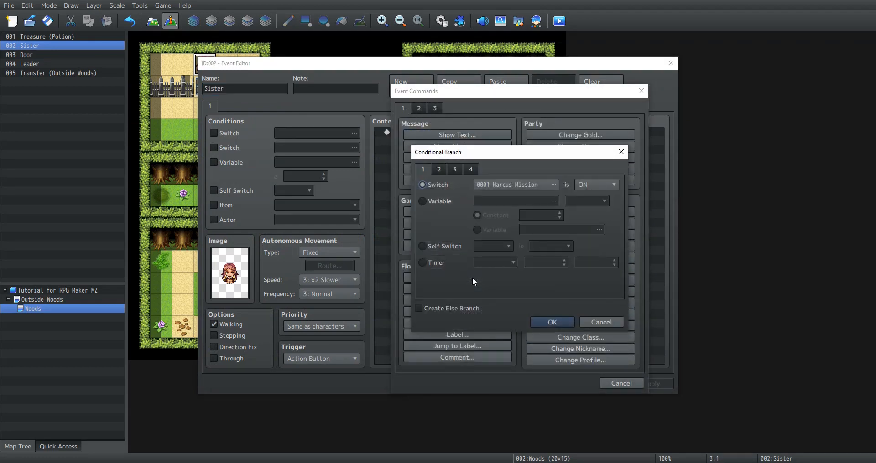
click(468, 309)
click(554, 322)
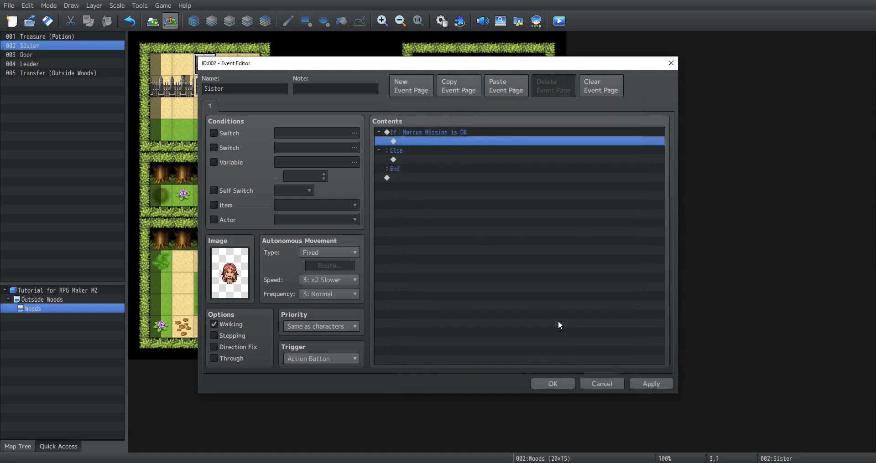
- Add a Show Text in the ON branch with the first Actor1 face, name Reid and lines "You are Marcus sister?" / "We are here to save you"
double_click(422, 141)
click(431, 136)
double_click(408, 226)
click(614, 338)
click(427, 267)
text(Reid)
click(448, 236)
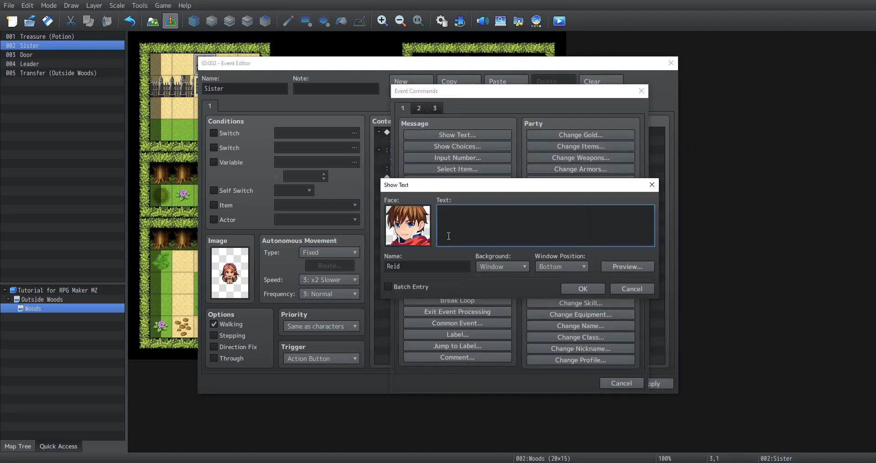
text(You are Marcus sister?)
key(Return)
text(We are here to save you.)
click(583, 289)
- Add a reply below with the Actor2(5) face, name Marcus Sister and text "You can call me Lia, thanks so much!"
double_click(445, 169)
click(440, 136)
double_click(408, 227)
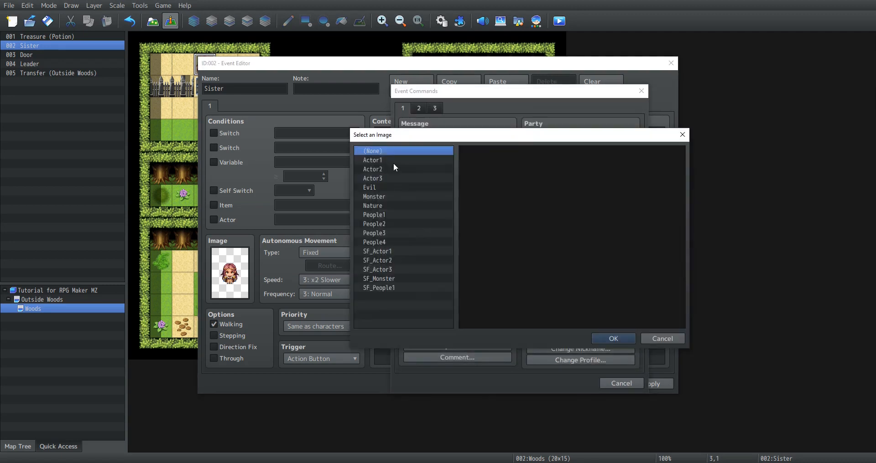
click(393, 162)
click(430, 270)
text(Marcus Sister)
click(485, 222)
text(You can call me Lia)
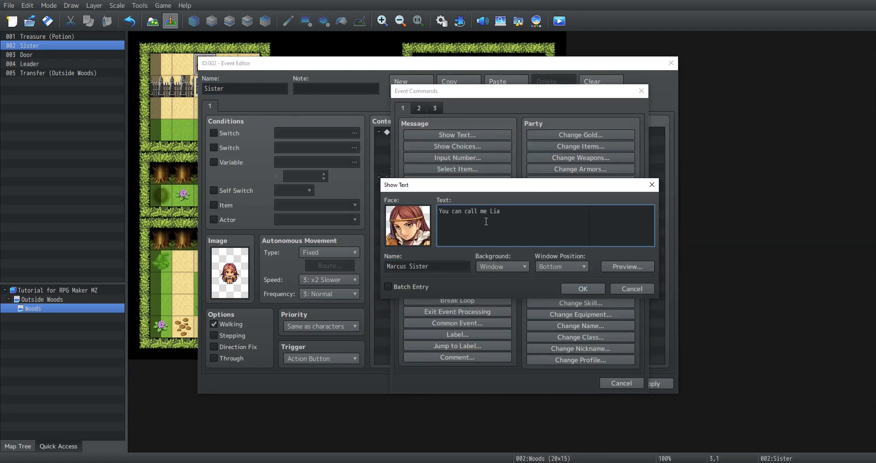
text(, thanks so much!)
click(582, 289)
- Copy Reid's message into the Else branch and change its text to "You are free!" / "How did you ended up here?"
click(472, 144)
key(ctrl+v)
double_click(384, 205)
text(You are free!)
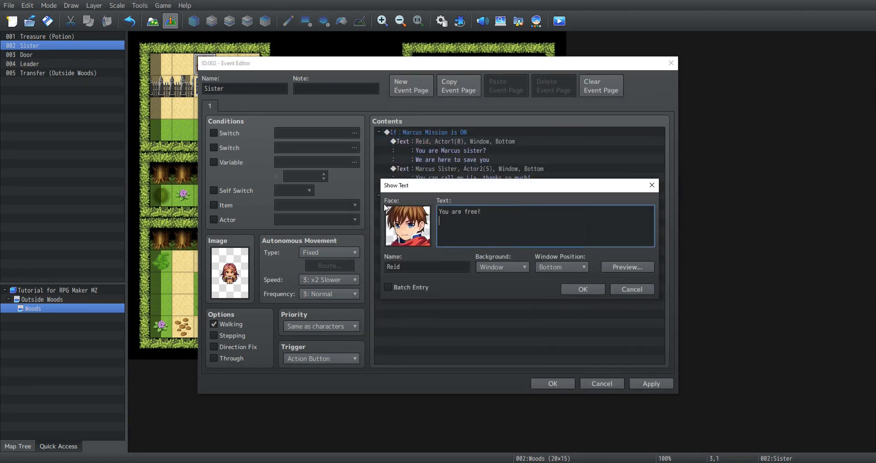
key(Return)
text(How did you ended up here?)
click(572, 289)
- Copy the sister's message into Else and rewrite it: "You didn't met my brother? We were" / "outside this wood, hope he is allright" / "Thanks stranger, I'm Lia"
click(473, 169)
key(ctrl+c)
key(ctrl+v)
double_click(473, 233)
drag(581, 221, 369, 211)
text(You didn't)
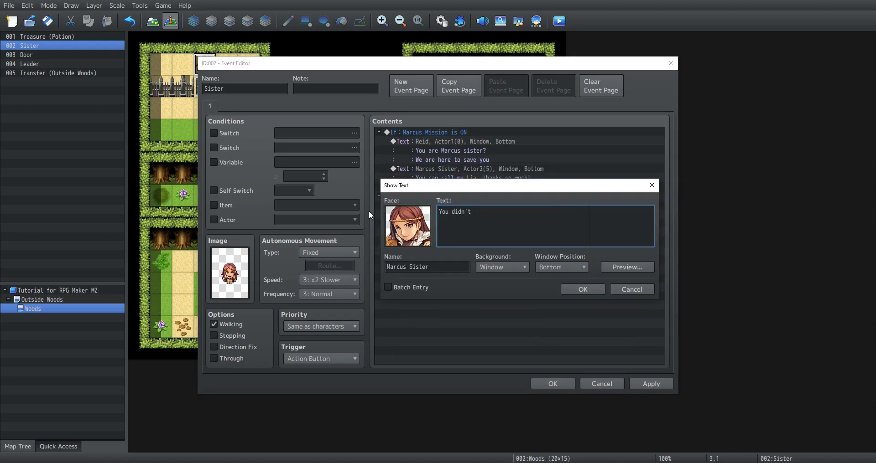
text( met my brother? We were)
key(Return)
text(outside this wood, hope he is allright)
key(Return)
text(Tha)
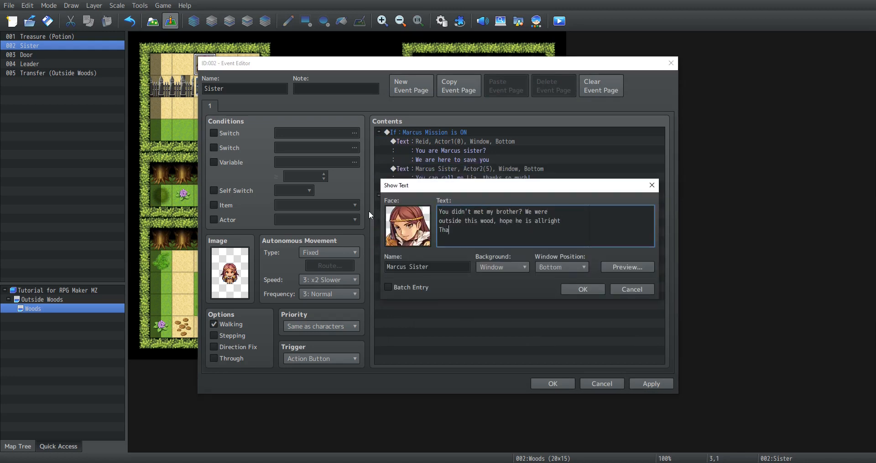
text(nks stranger, I'm Lia)
click(583, 289)
- Paste the sister's message after the branch's end, changing the name to Lia and the text to "Now I'll go find my brother"
double_click(472, 287)
click(457, 135)
click(453, 281)
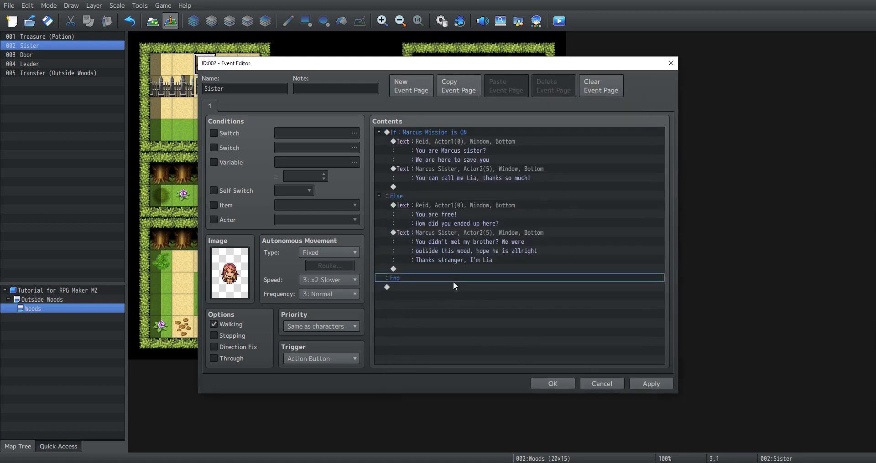
key(ctrl+v)
drag(440, 268, 352, 264)
text(Lia)
drag(538, 232, 318, 207)
text(Now I'll go find my brother)
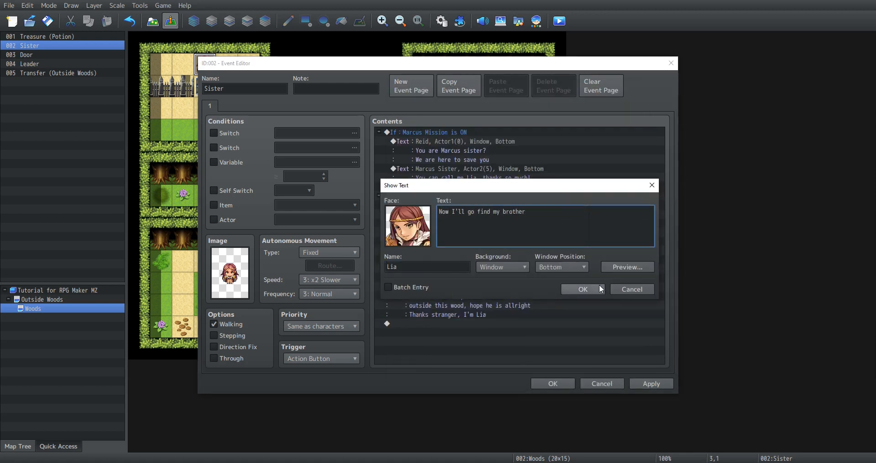
click(582, 290)
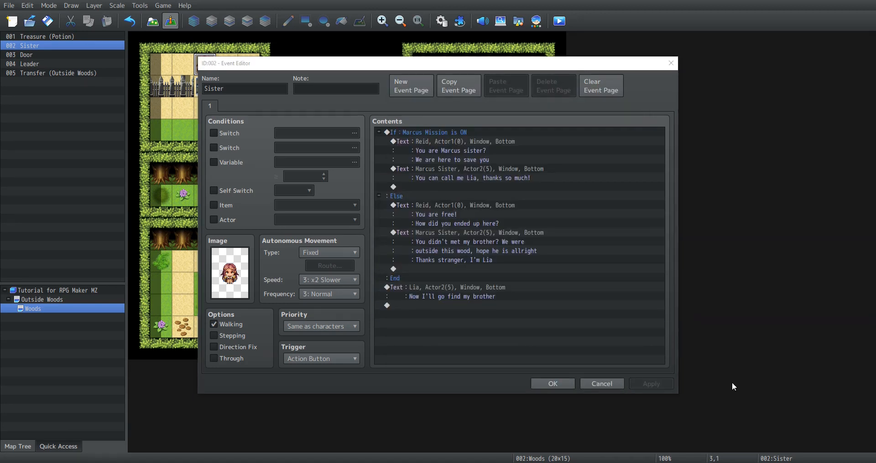
- Add a Player movement route after Lia's last message with Move Down twice, Move Left and Turn Right, previewing it before confirming
double_click(433, 305)
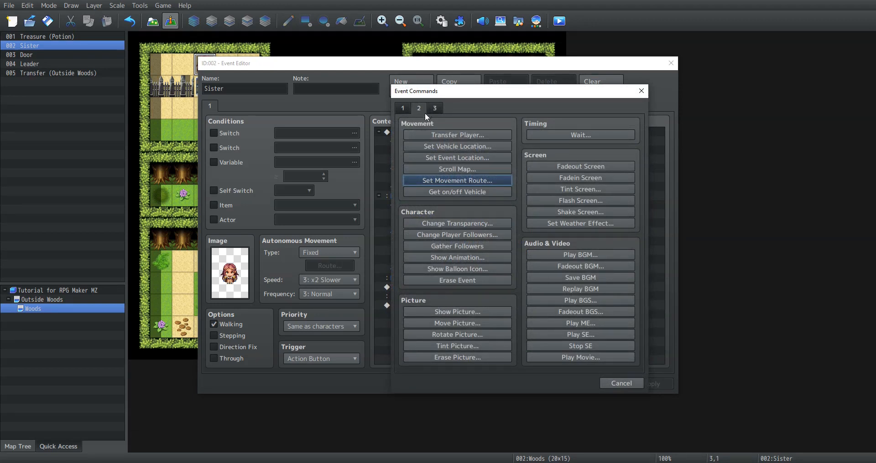
click(489, 181)
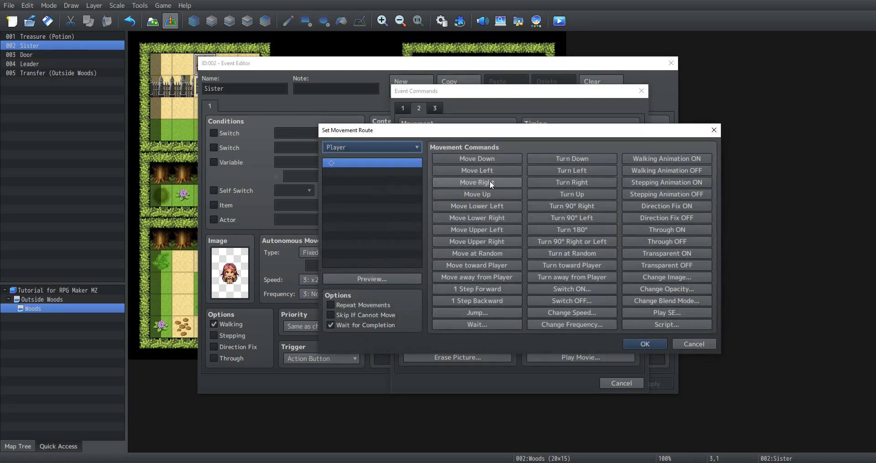
click(489, 162)
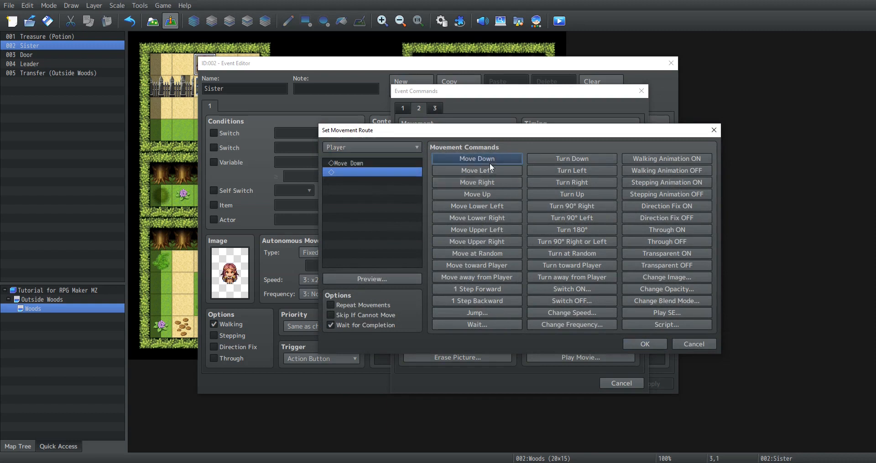
click(489, 162)
click(487, 171)
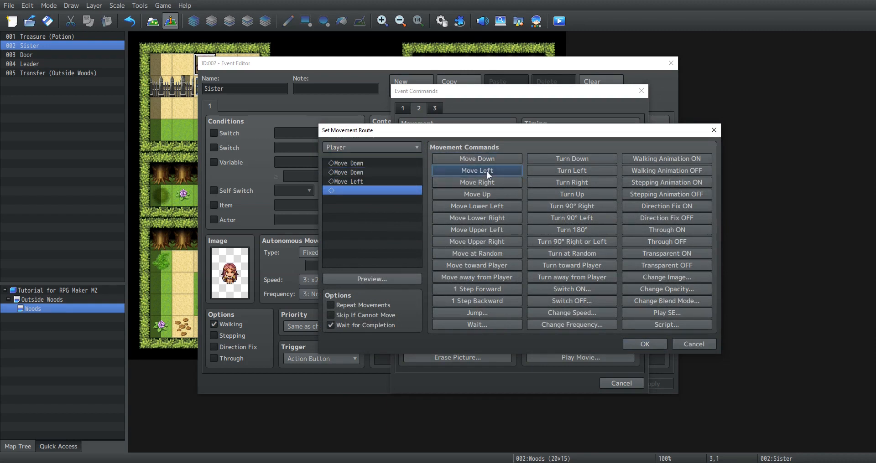
click(568, 180)
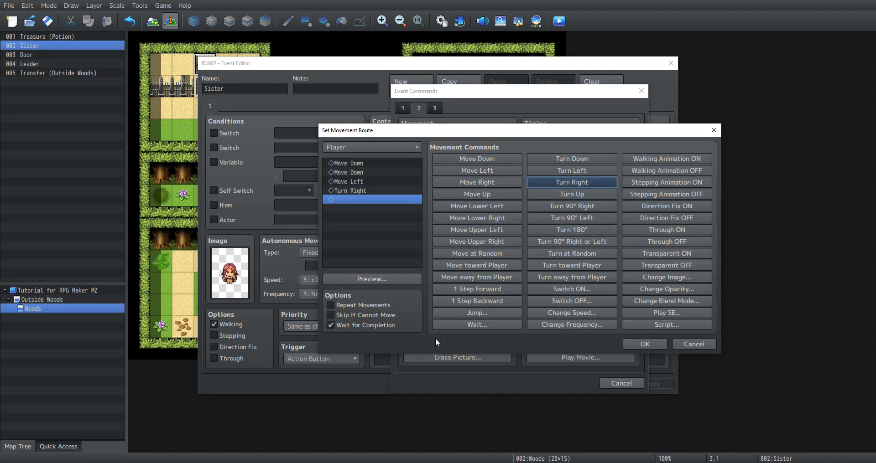
click(365, 279)
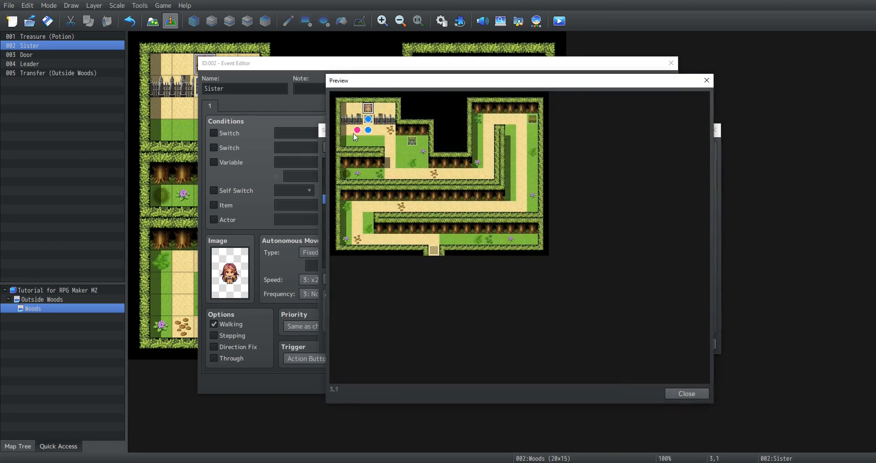
click(685, 392)
click(644, 344)
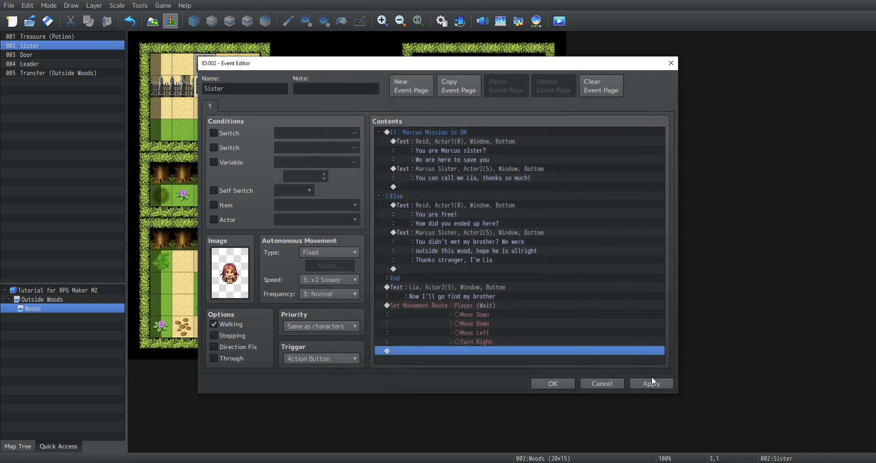
- Create a second movement route targeting This Event with two Move Down and two Move Lower Right commands, and preview it
double_click(504, 356)
click(479, 180)
click(397, 147)
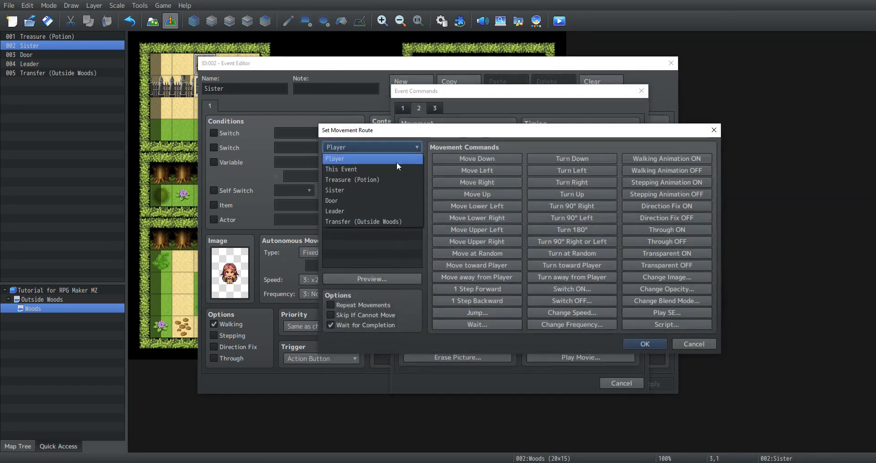
click(396, 168)
click(477, 160)
click(477, 160)
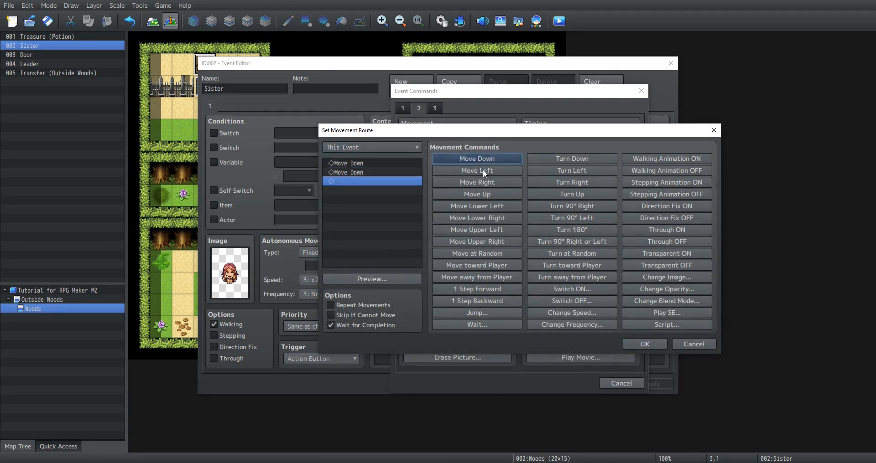
double_click(497, 217)
click(372, 279)
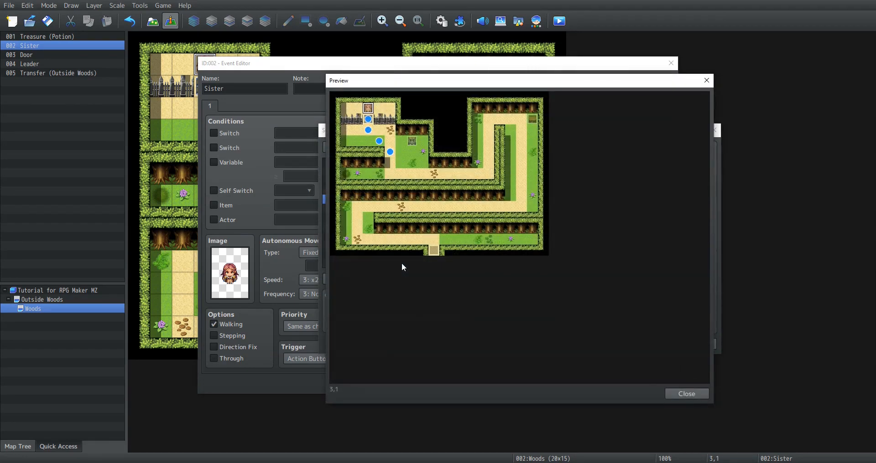
click(686, 384)
- Extend the sister's route with another Move Lower Right and three Move Right commands, and preview the path
click(500, 219)
click(494, 187)
click(493, 187)
click(493, 187)
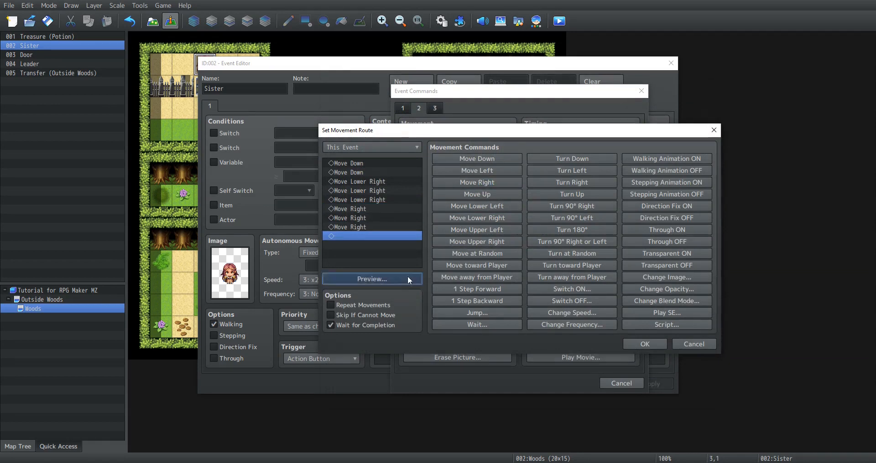
click(406, 275)
click(687, 394)
- Insert a fourth Move Lower Right ahead of the Move Right commands in the route, and preview the path again
click(392, 198)
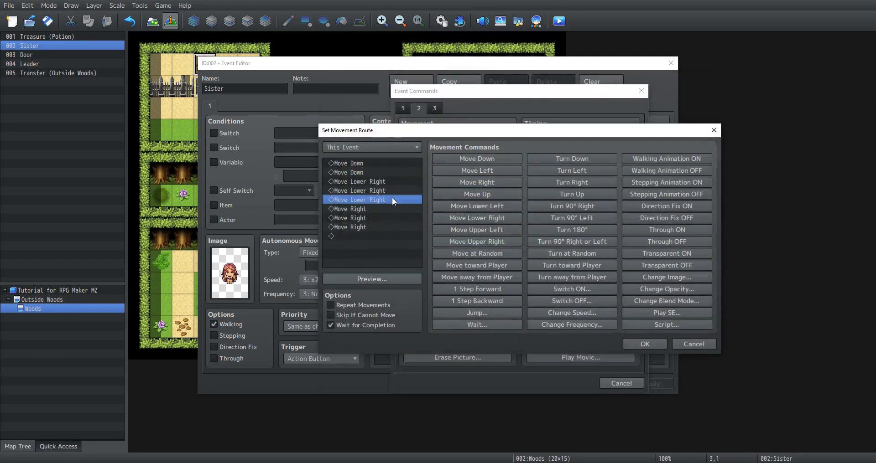
click(497, 220)
click(382, 278)
click(699, 396)
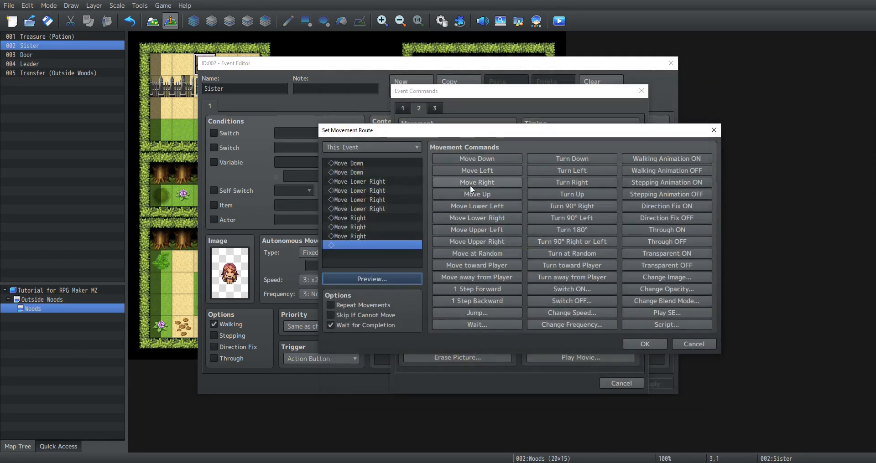
- Append three Move Right, one Move Upper Right and three Move Up commands to the sister's route, and preview it
click(474, 182)
click(474, 182)
click(474, 182)
click(488, 241)
click(479, 194)
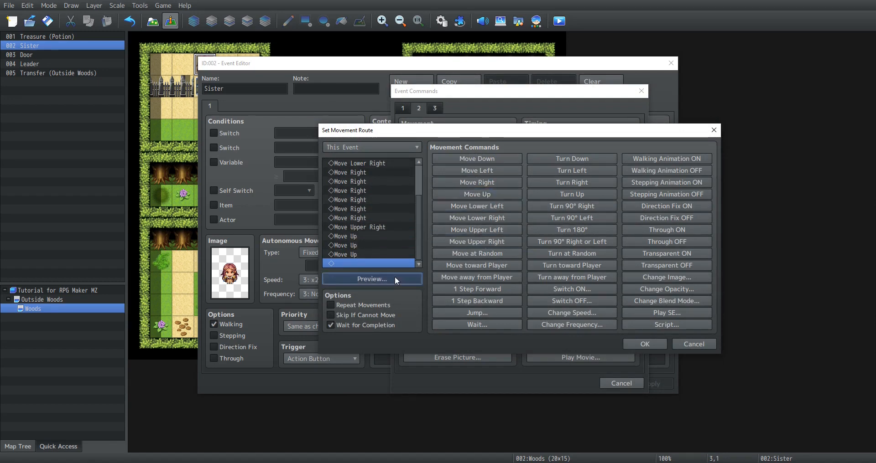
click(395, 277)
key(Escape)
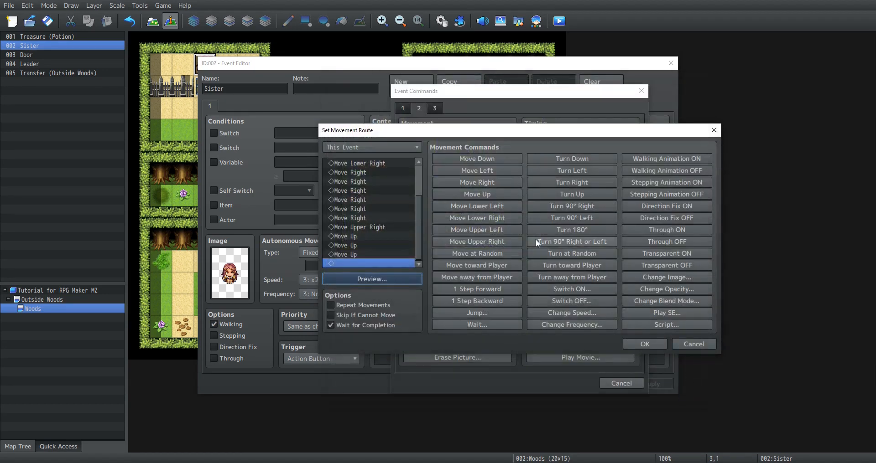
- Append one Move Upper Right, two Move Right, one Move Lower Right and five Move Down commands to the sister's route, and preview it
click(484, 241)
click(485, 184)
click(485, 184)
click(490, 219)
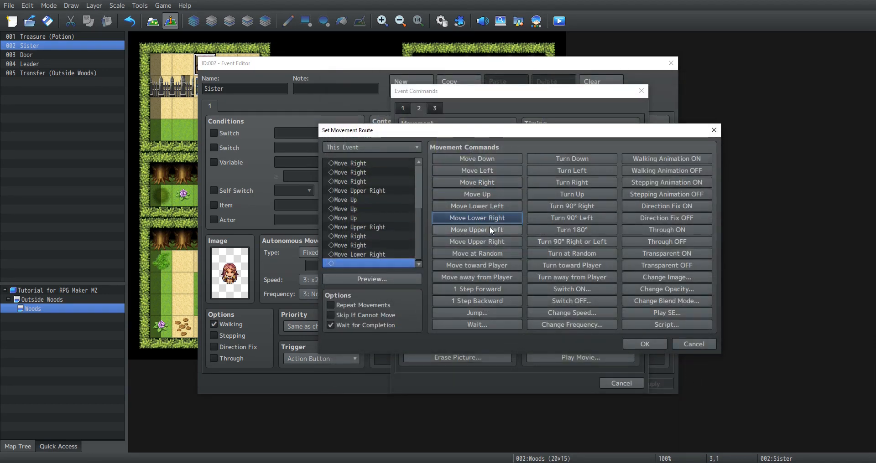
click(482, 159)
click(483, 160)
click(483, 160)
click(482, 160)
click(483, 160)
click(406, 278)
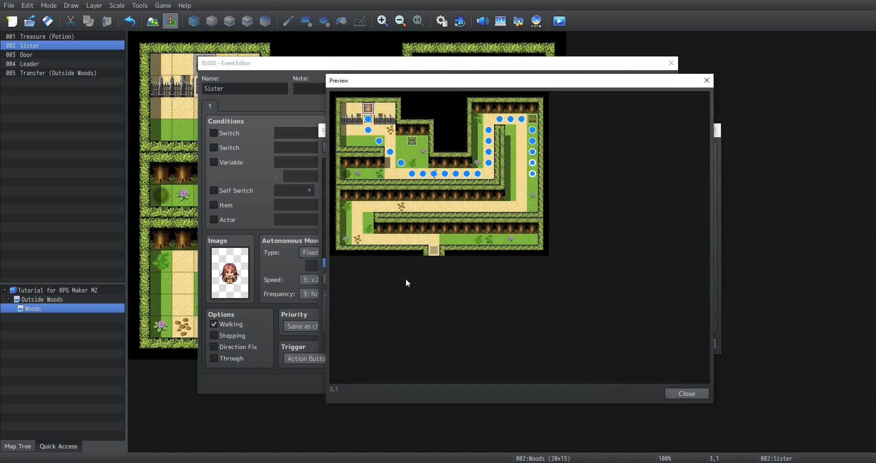
click(687, 394)
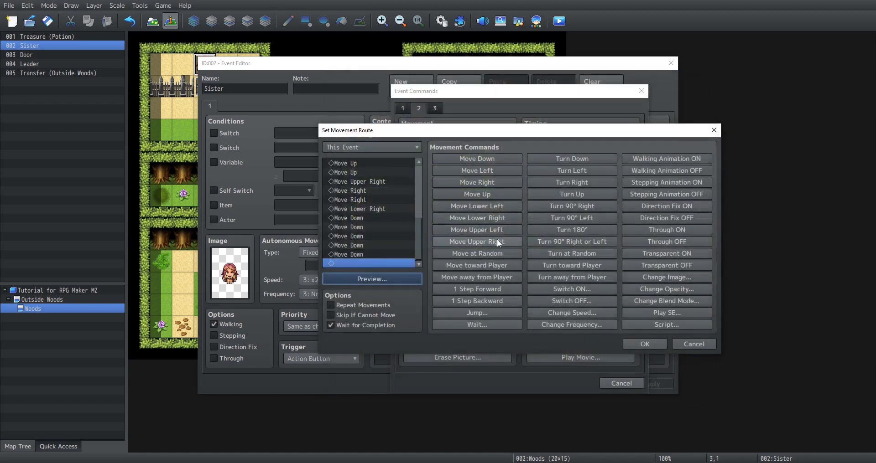
- Append two Move Lower Left commands and a run of Move Left commands to the route, and preview the path
click(496, 207)
click(496, 207)
click(491, 172)
click(490, 172)
click(409, 277)
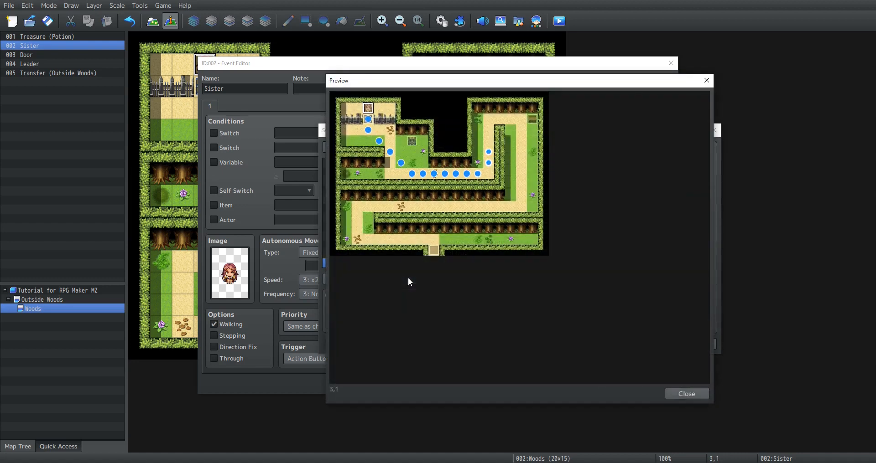
click(687, 393)
- Extend the run to thirteen Move Left commands, add one Move Lower Left and two Move Down commands, and preview the route
click(495, 171)
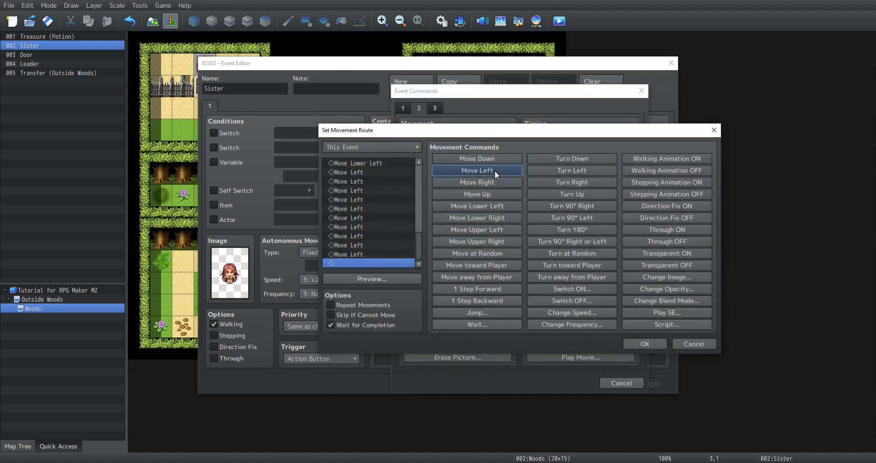
click(495, 171)
click(499, 208)
click(487, 161)
click(487, 162)
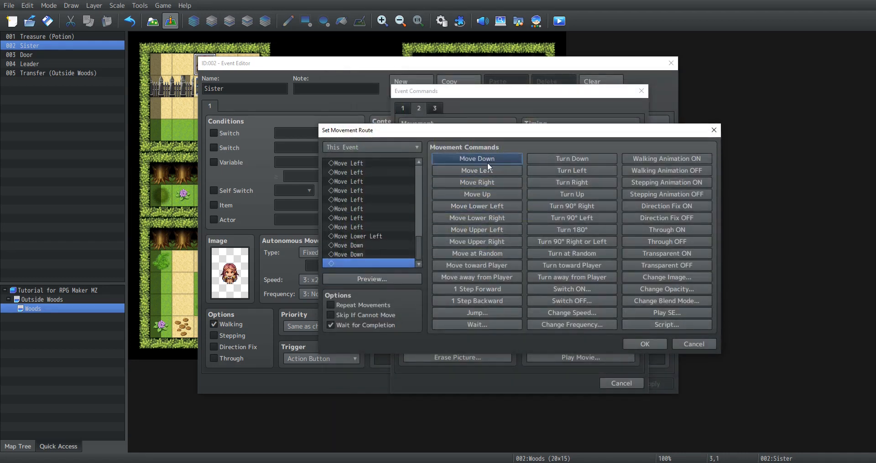
click(399, 280)
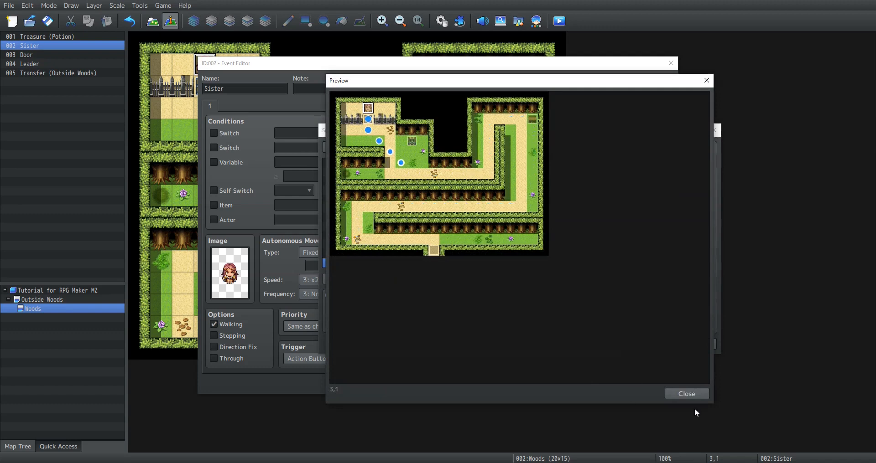
click(686, 394)
- Replace the route's last Move Down with a Move Lower Right, append six Move Right commands, and preview the path
click(492, 218)
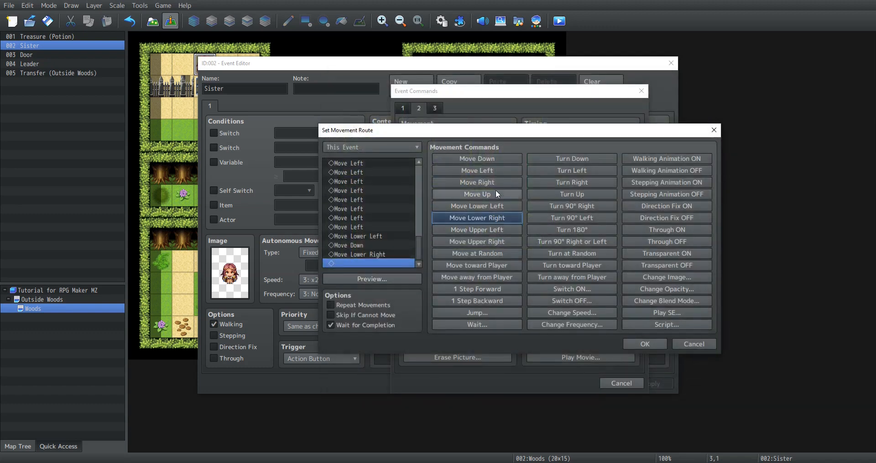
click(495, 184)
click(495, 184)
click(495, 184)
click(494, 184)
click(495, 184)
click(494, 184)
click(390, 280)
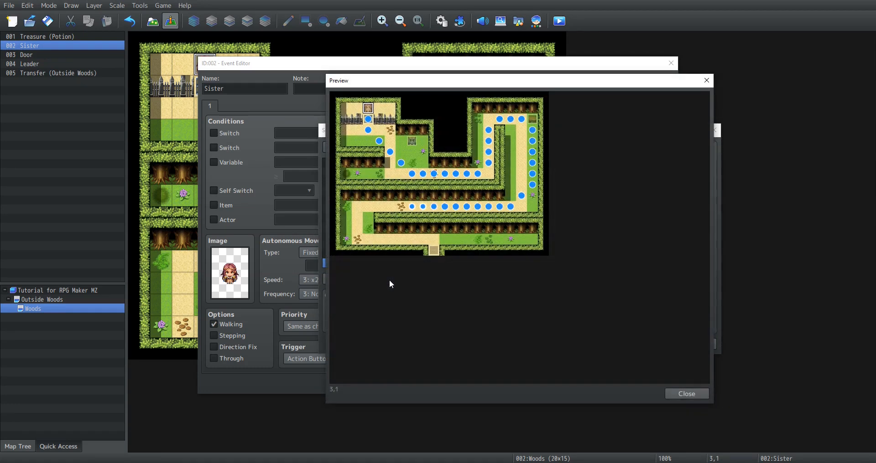
click(686, 394)
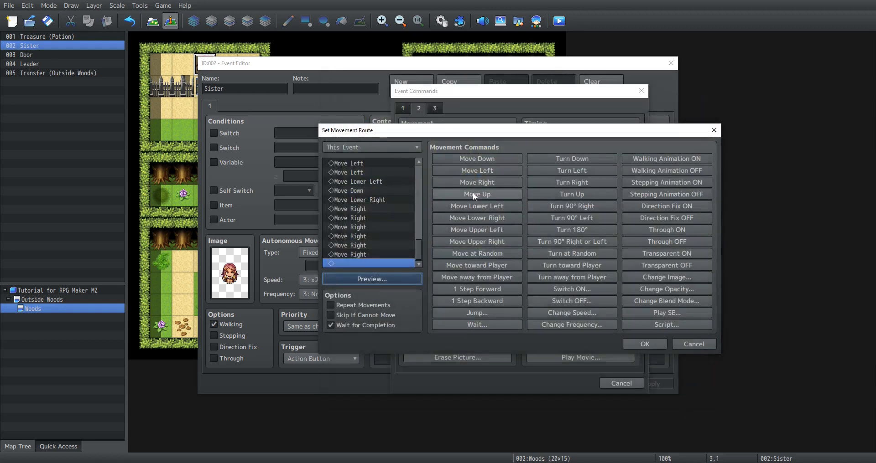
- End the route with a Move Down and a Switch ON command for switch 0002 named Free Lia, and confirm the route
click(480, 160)
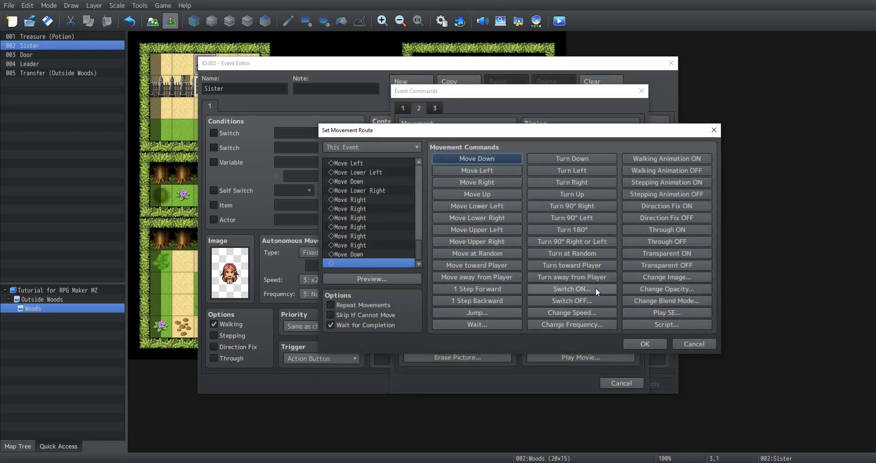
click(596, 288)
click(552, 242)
key(Down)
click(566, 337)
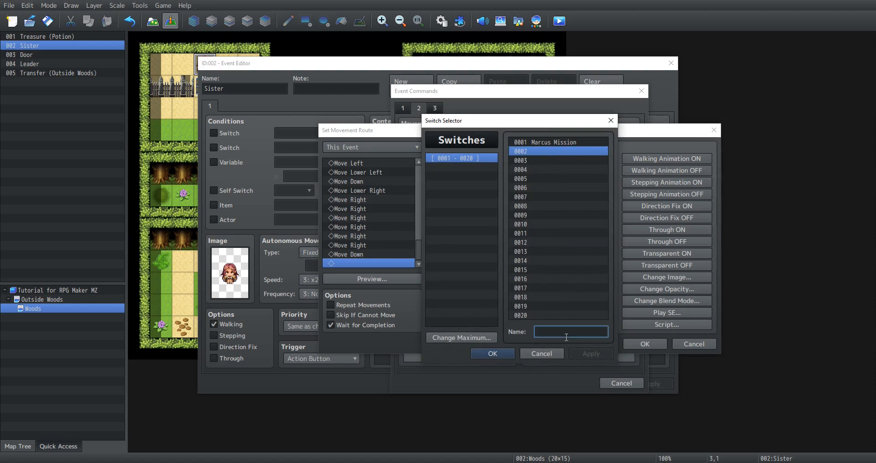
text(Free Lia)
click(508, 353)
click(496, 258)
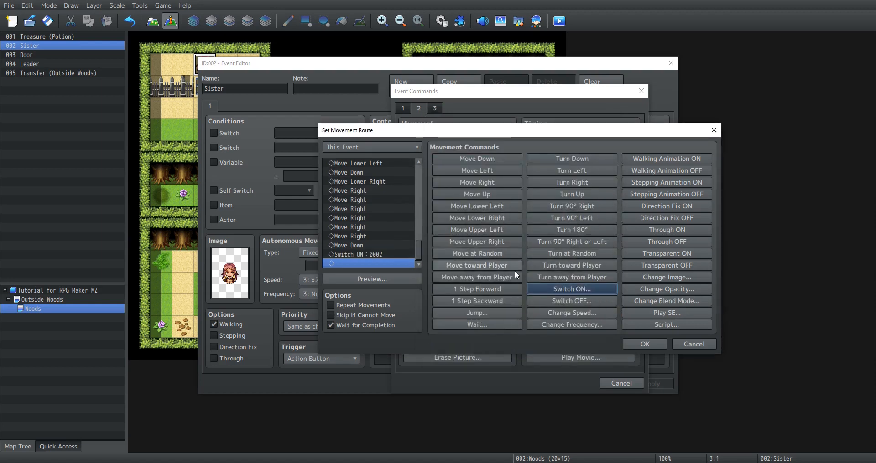
click(652, 343)
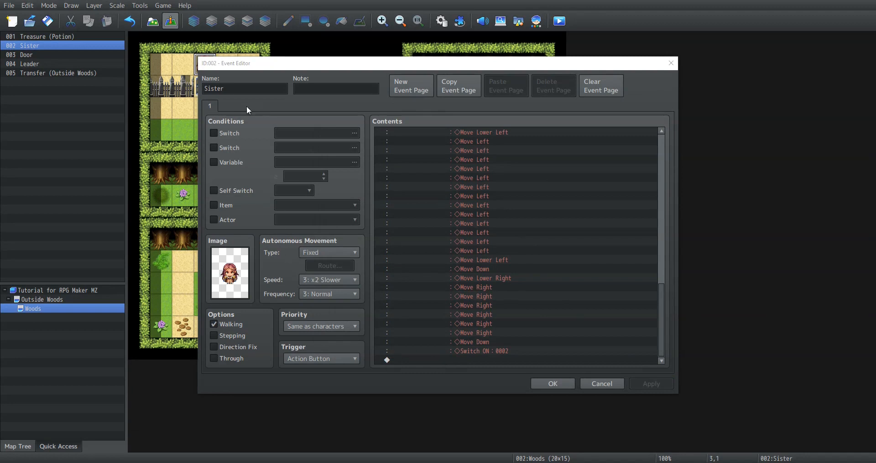
- Add a blank second page to the Sister event with switch 0002 Free Lia as its condition, and save the event
click(429, 92)
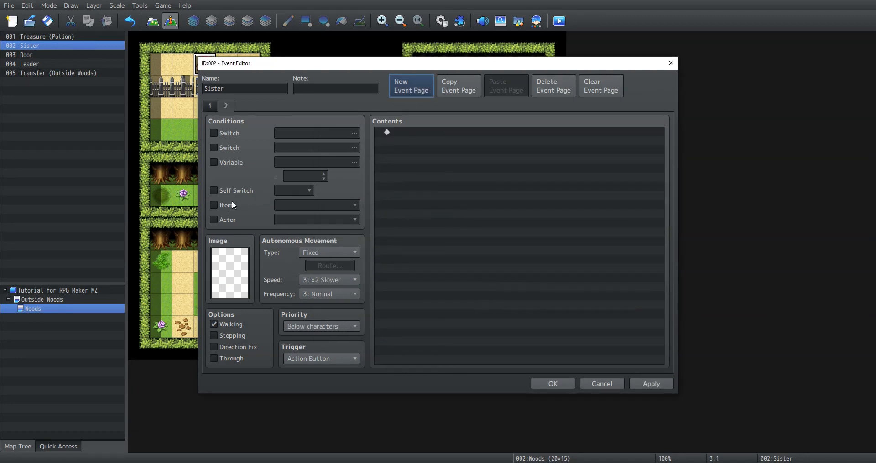
click(225, 133)
click(354, 132)
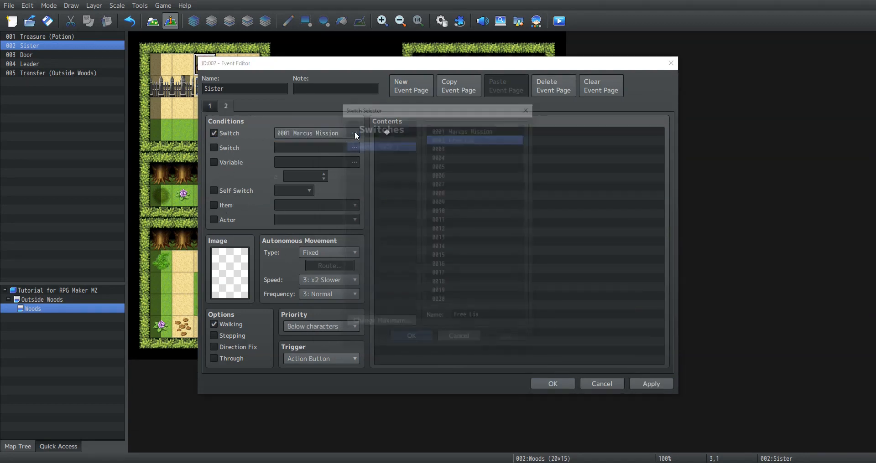
click(418, 338)
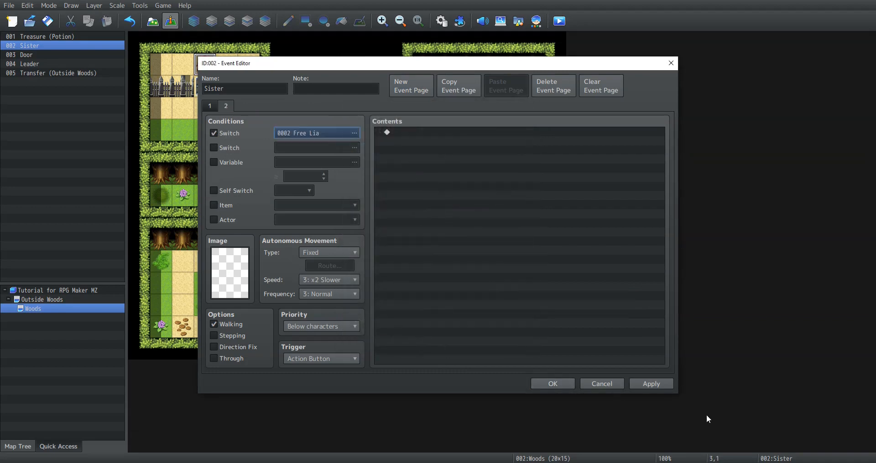
click(557, 385)
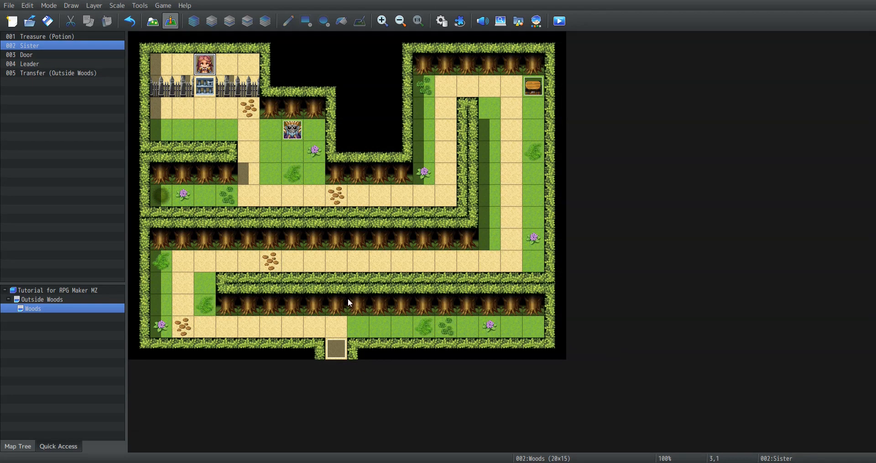
- On the Outside Woods map, add an empty fourth page conditioned on switch 0002 Free Lia to the NPC by the tent event
click(39, 301)
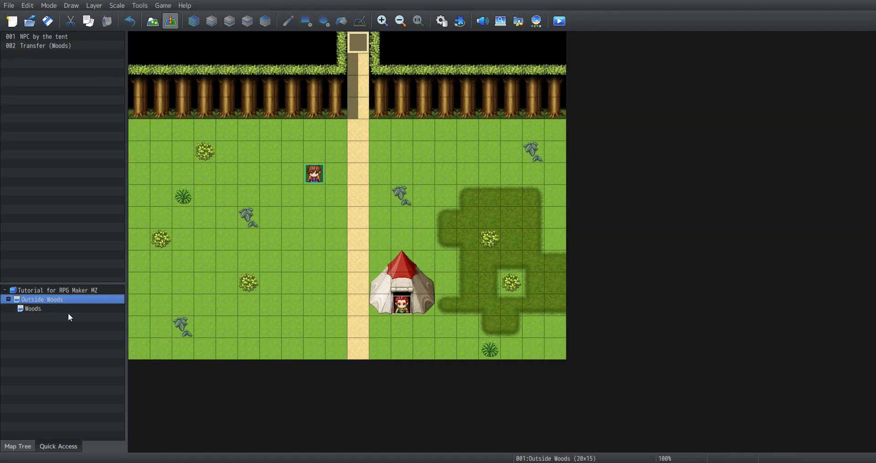
double_click(402, 304)
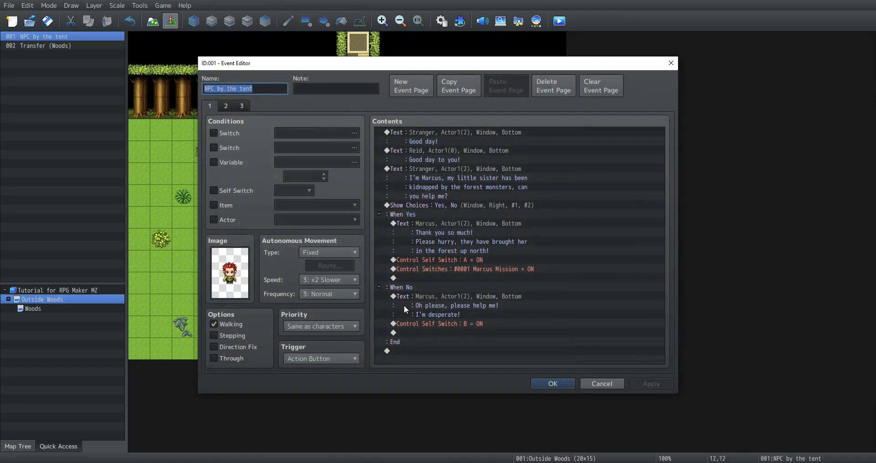
click(242, 107)
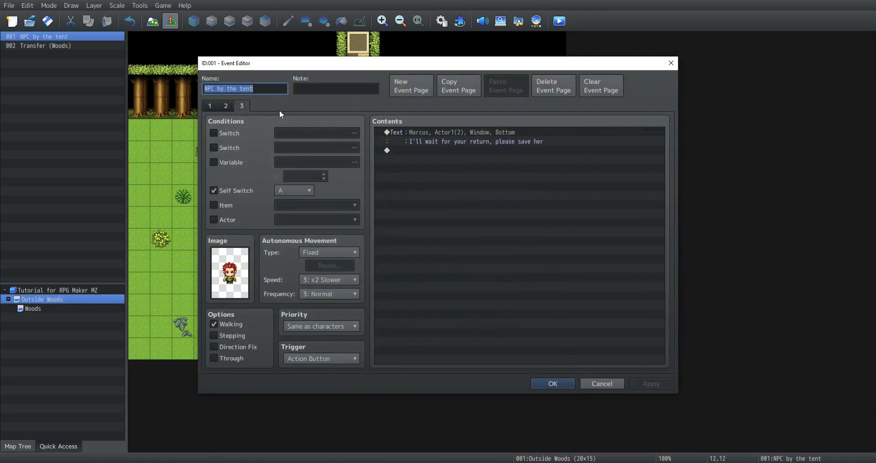
click(401, 92)
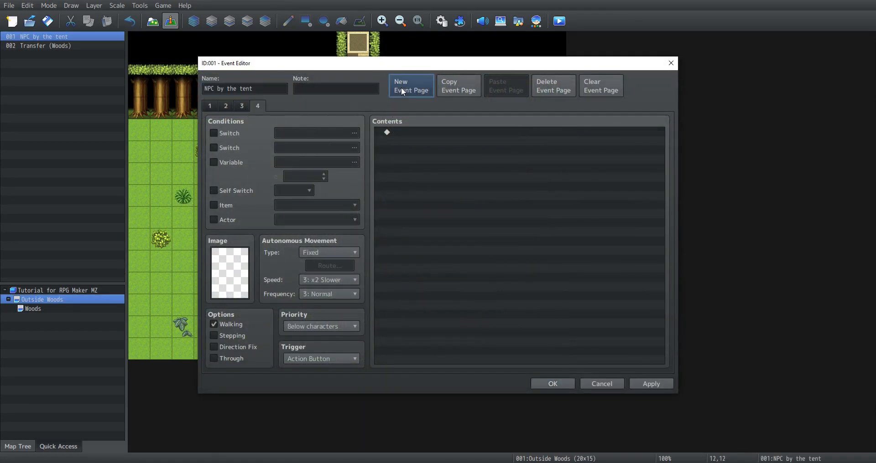
click(226, 133)
click(332, 132)
click(456, 137)
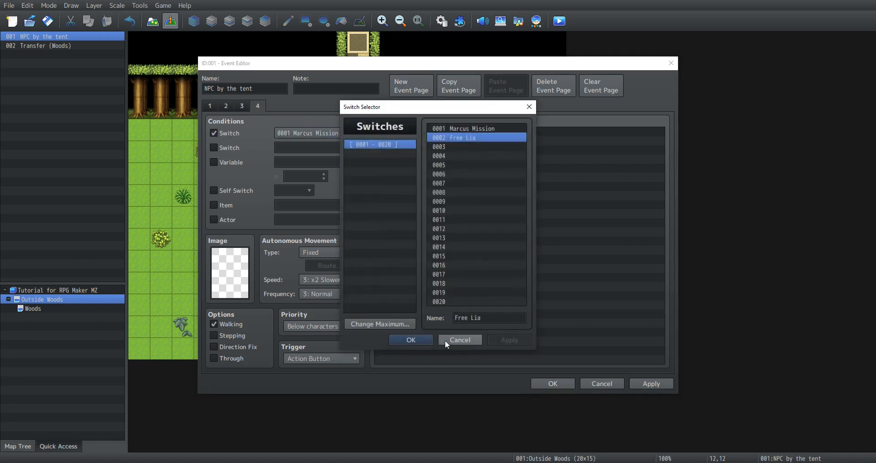
click(419, 341)
click(657, 385)
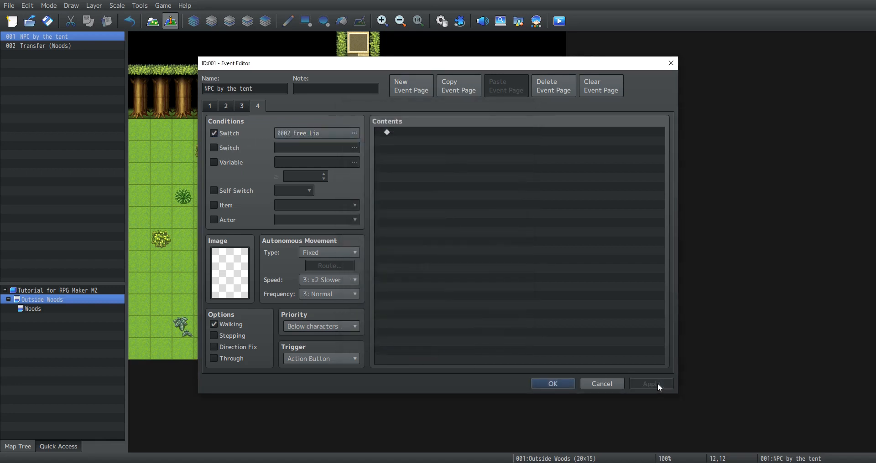
click(564, 383)
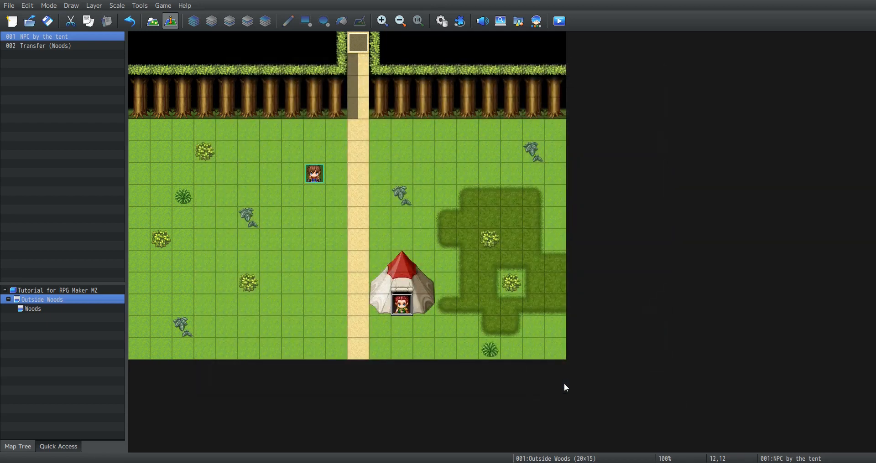
- Create an event named Lia cut on tile 11,6 beside the path, with switch 0002 Free Lia as its condition
right_click(377, 174)
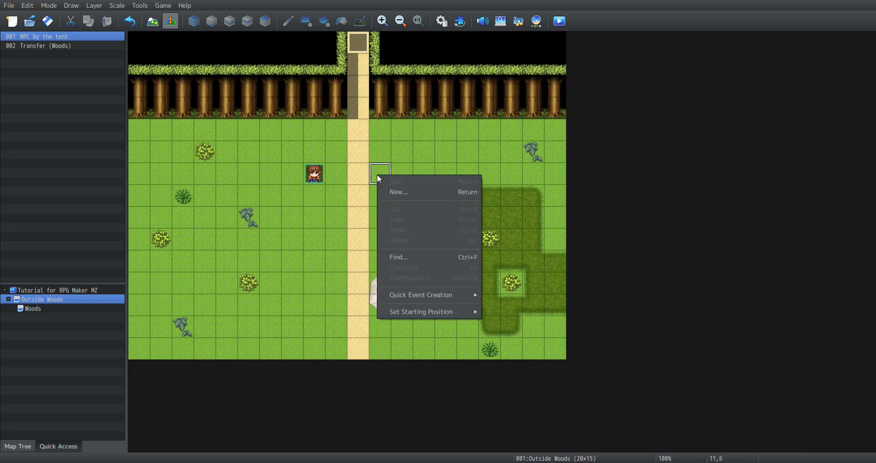
click(402, 189)
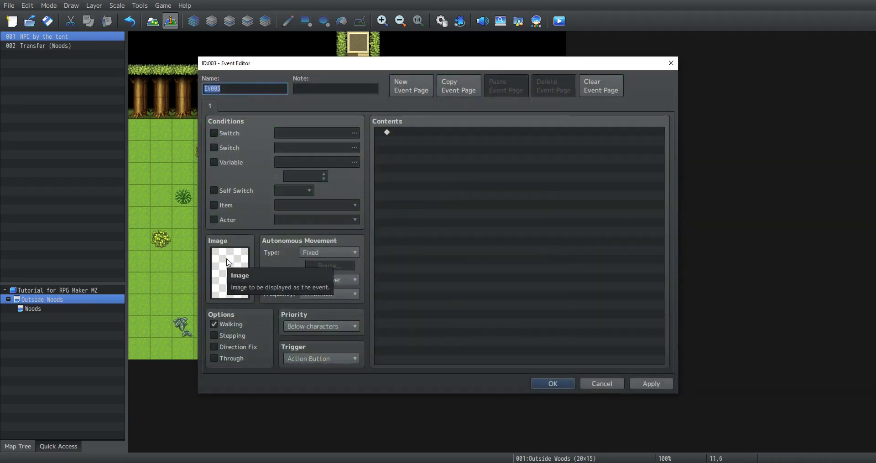
text(Lia cut)
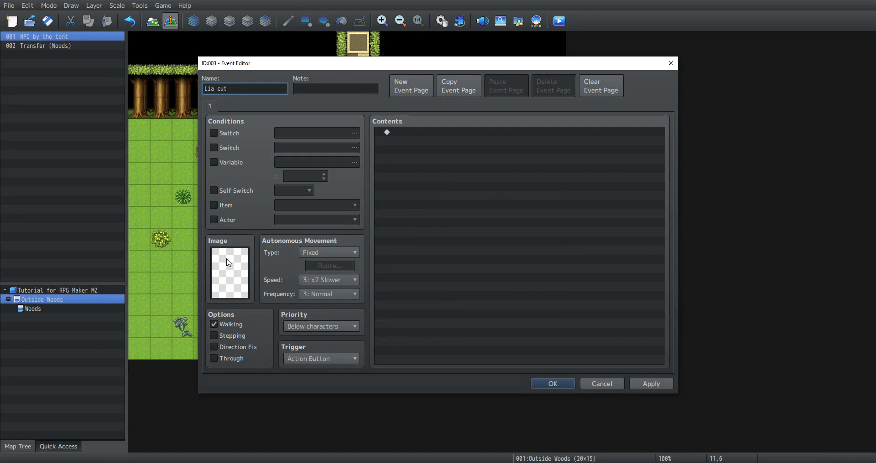
click(299, 133)
click(412, 336)
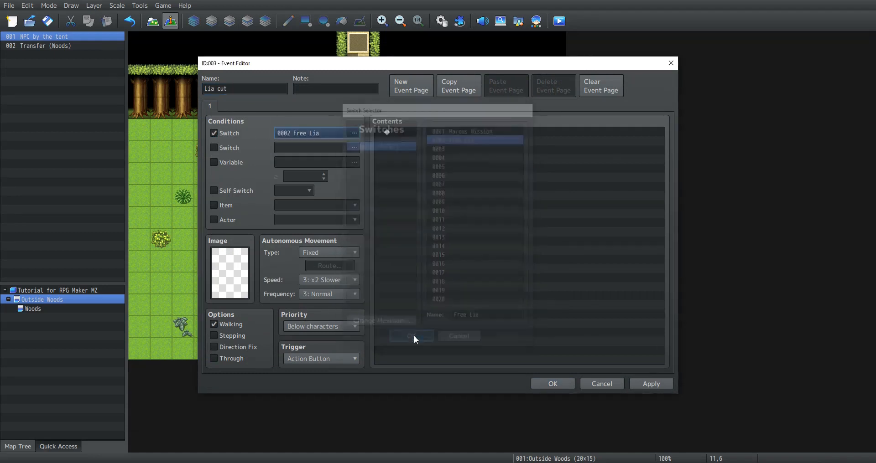
- Give the Lia cut event the pink-haired Actor2 sprite facing away, and save the event
double_click(230, 273)
click(313, 155)
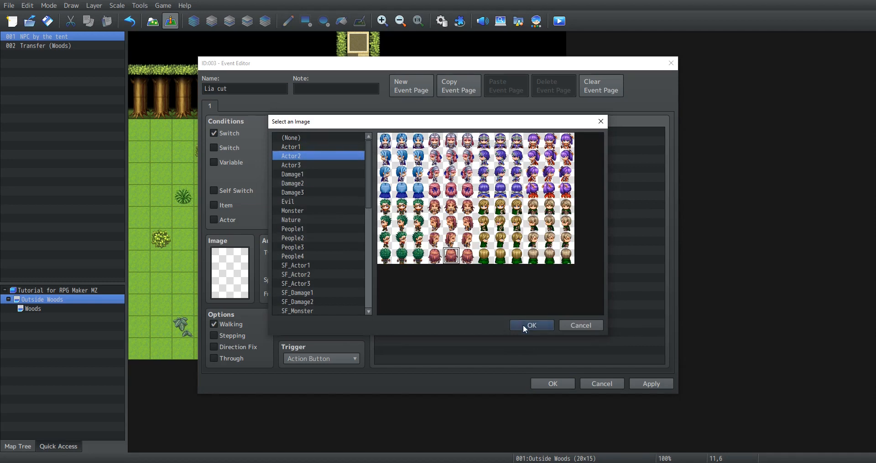
click(531, 325)
click(639, 383)
click(552, 384)
- Create an event named Marcus cut on path tile 10,6, with switch 0002 Free Lia as its condition
double_click(262, 138)
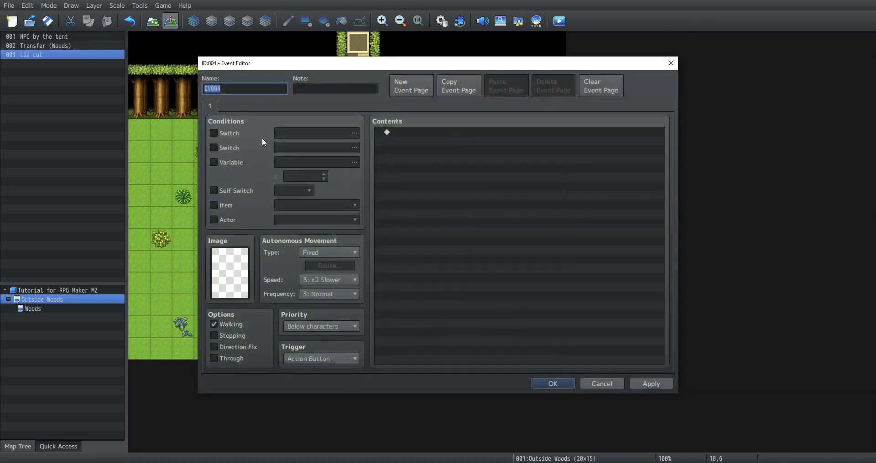
text(Marcus cut)
click(241, 137)
click(355, 132)
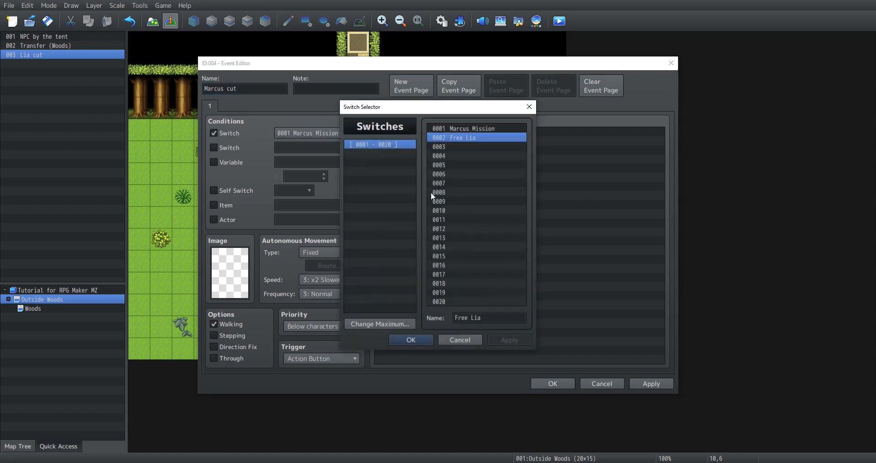
click(411, 340)
- Give the Marcus cut event the red-haired Actor1 sprite facing away, and save the event
double_click(241, 270)
click(308, 147)
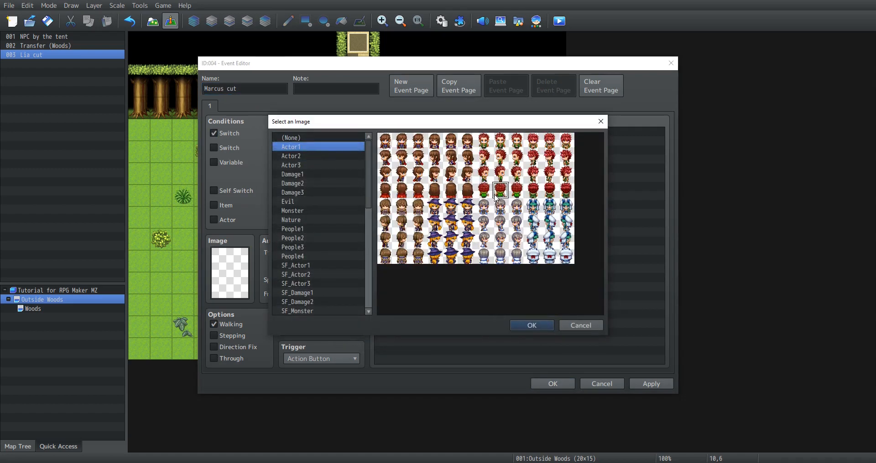
click(545, 325)
click(651, 384)
click(554, 384)
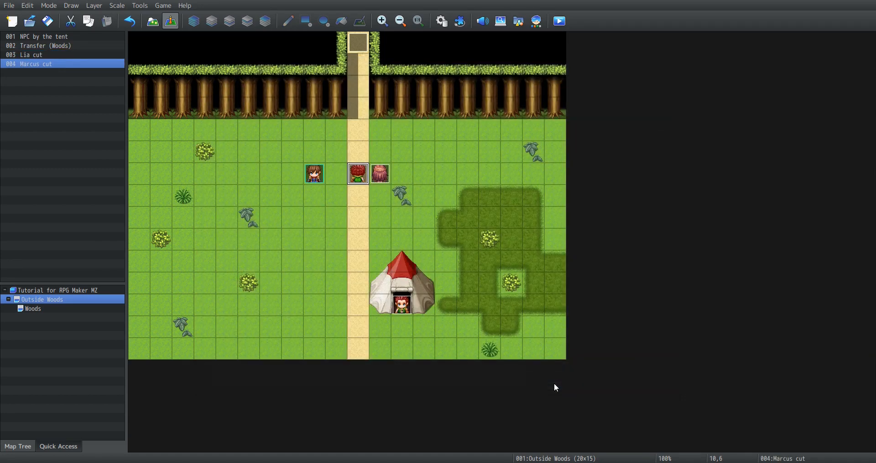
- Create an event named Auto on tile 14,0 above the tree line, with the Autorun trigger
right_click(439, 46)
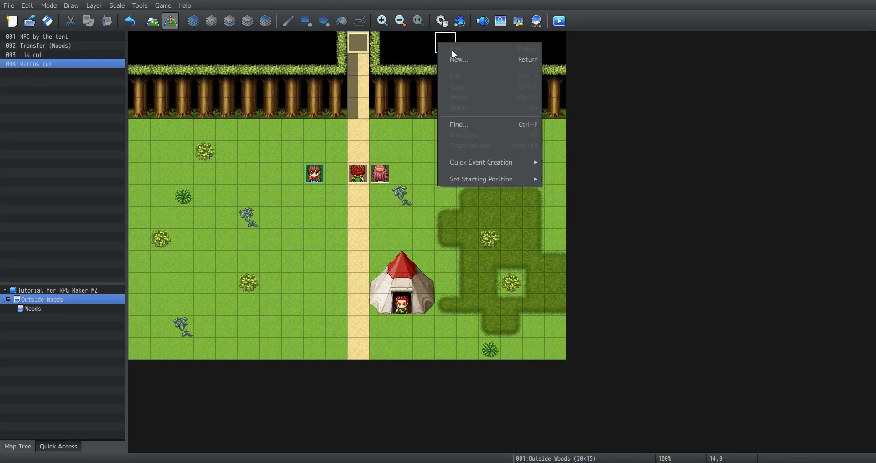
click(451, 51)
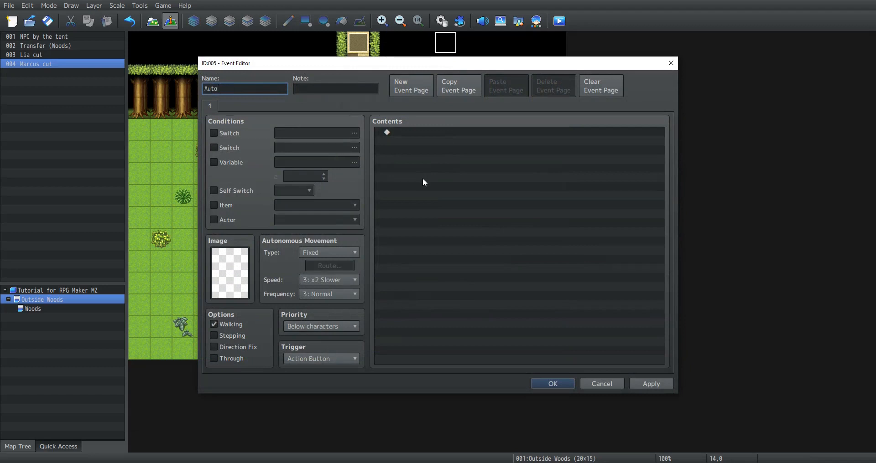
text(Auto)
click(324, 361)
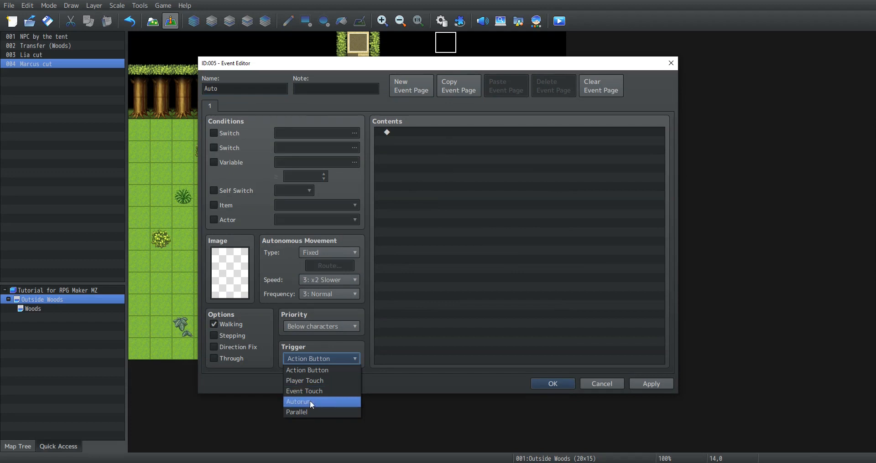
click(326, 403)
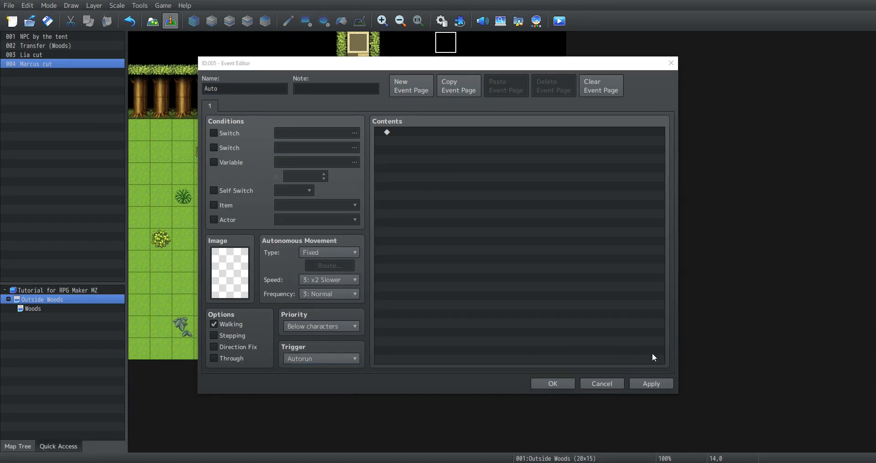
- Set switch 0002 Free Lia as the Auto event's condition, and apply the change
click(231, 133)
click(310, 132)
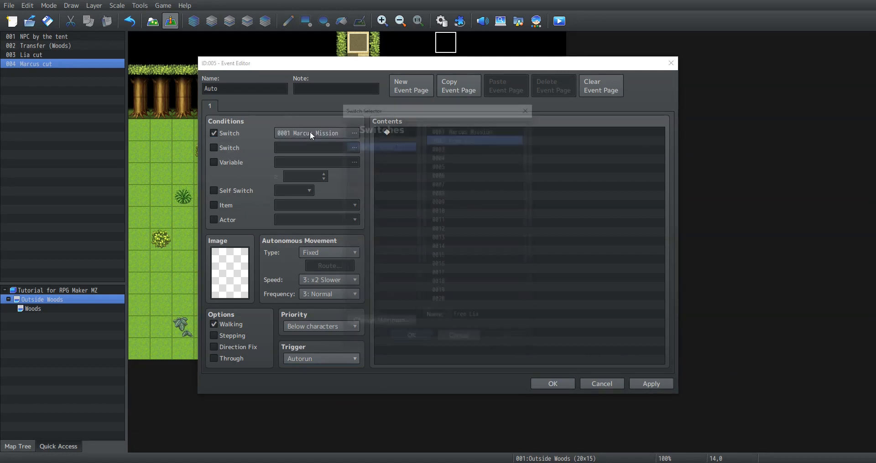
click(417, 338)
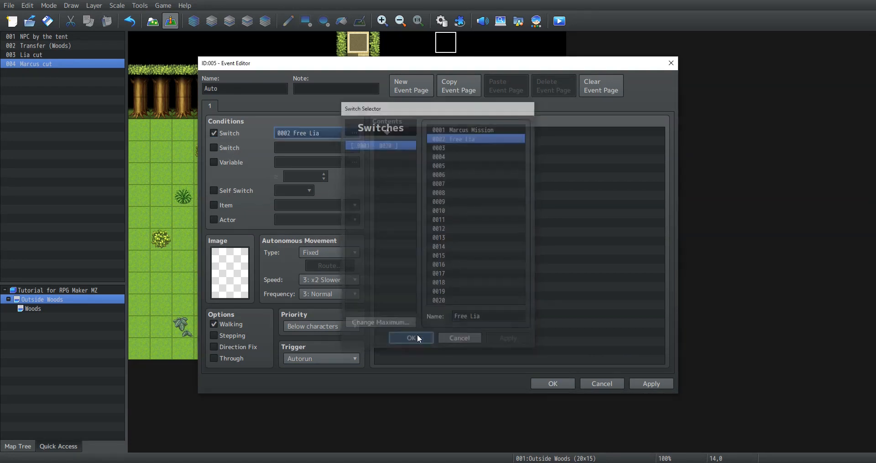
click(652, 385)
- Add a movement route to the Auto event that moves the Player down three times, preview it, and apply the change
double_click(406, 133)
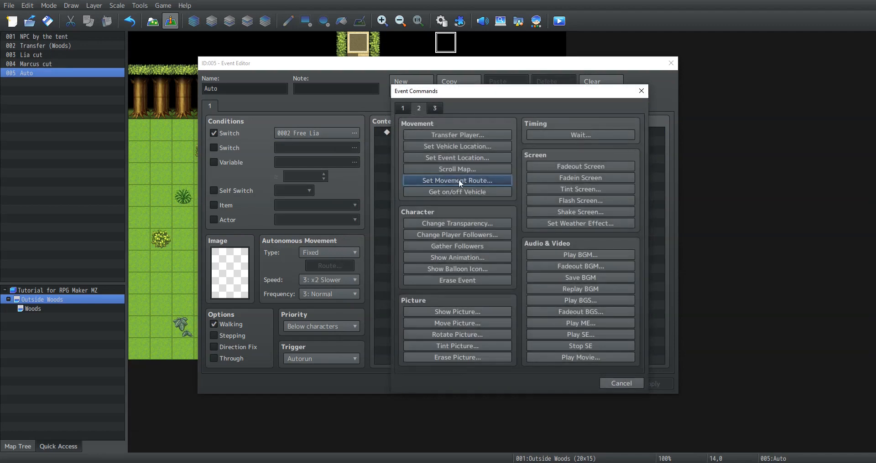
click(457, 180)
click(493, 158)
click(492, 158)
click(493, 158)
click(404, 279)
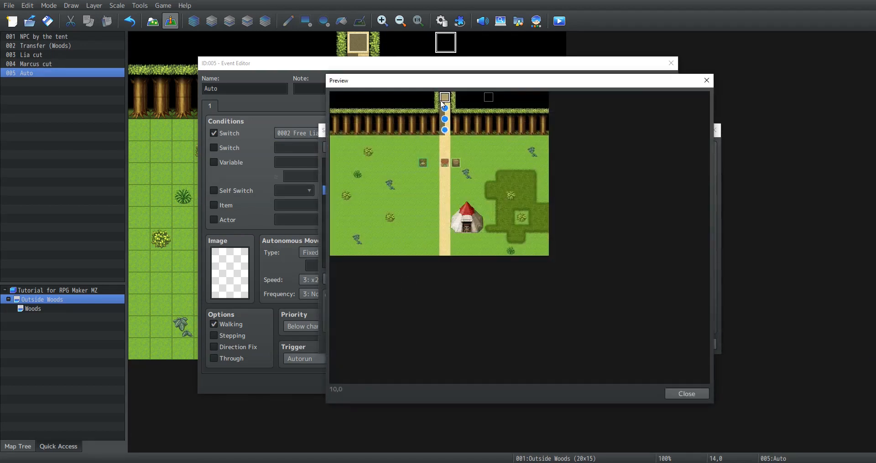
click(681, 394)
click(642, 338)
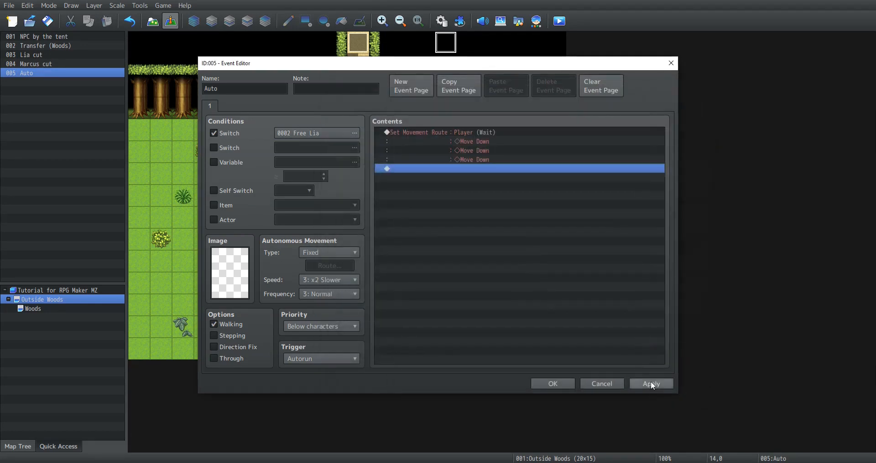
click(650, 383)
- Add a movement route for Lia cut with two Move Up commands and Wait for Completion off, previewing the path
click(423, 168)
double_click(423, 168)
click(474, 182)
click(401, 147)
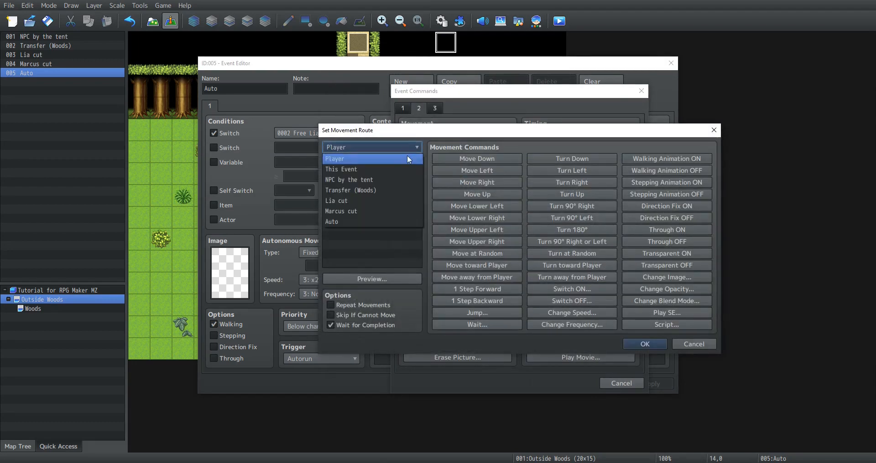
click(396, 202)
click(485, 196)
click(485, 196)
click(485, 196)
click(385, 277)
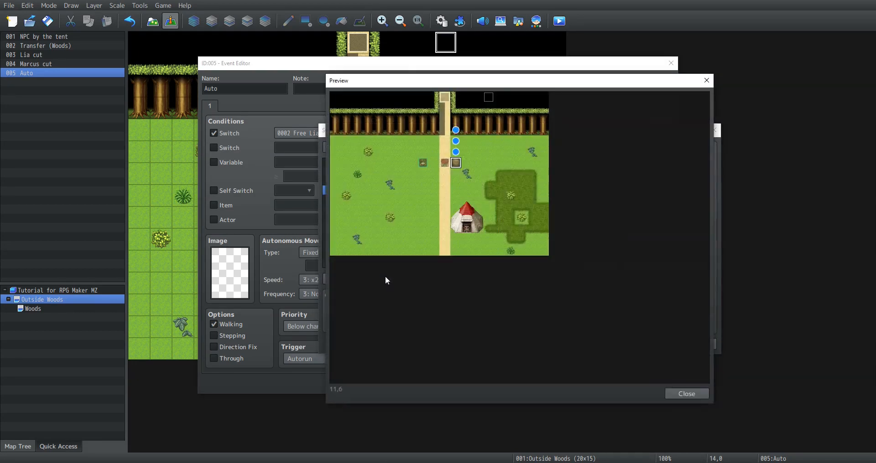
click(682, 393)
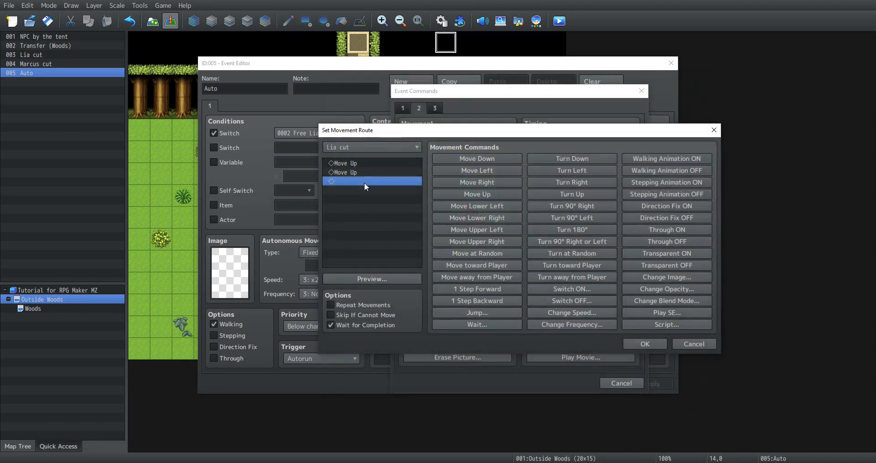
click(646, 345)
- Add a movement route for Marcus cut with two Move Up commands and Wait for Completion on, and apply the change
click(456, 188)
double_click(453, 195)
click(453, 183)
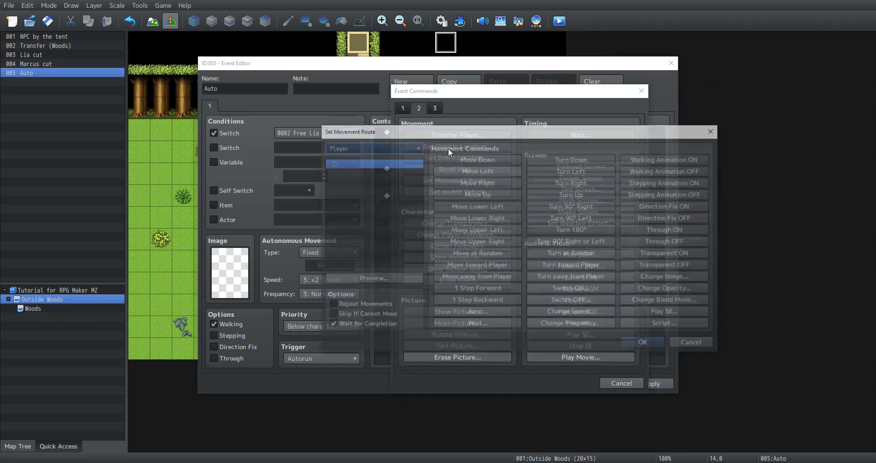
click(399, 147)
click(388, 211)
click(478, 194)
click(477, 194)
click(643, 343)
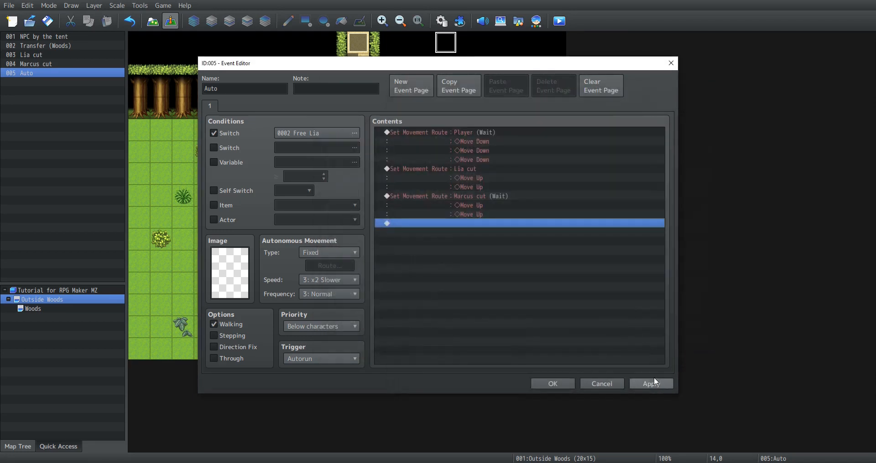
click(652, 383)
- Add a message named Marcus with his red-haired Actor1 face, reading "You found my sister!" and "Thank you hero!" on two lines
double_click(431, 224)
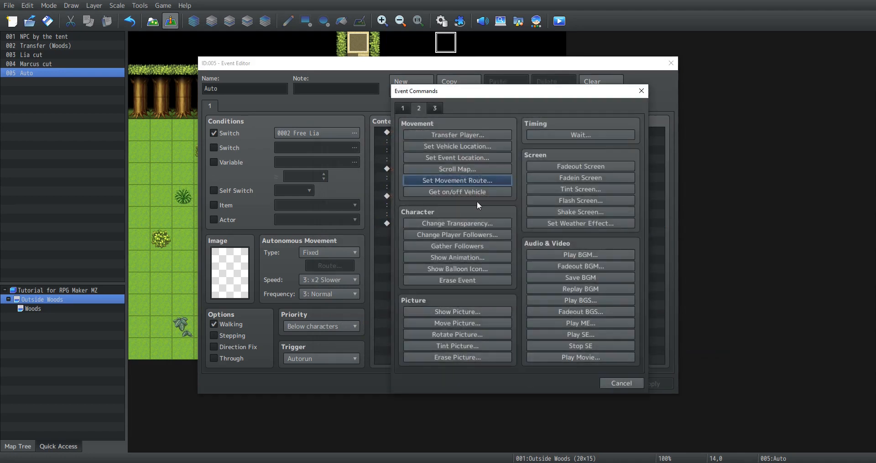
click(404, 108)
click(456, 135)
double_click(408, 225)
click(372, 161)
click(480, 168)
click(613, 338)
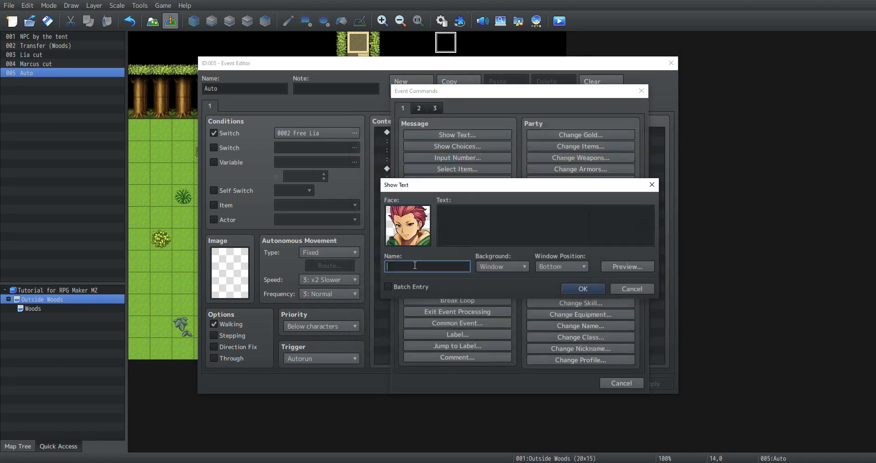
click(589, 218)
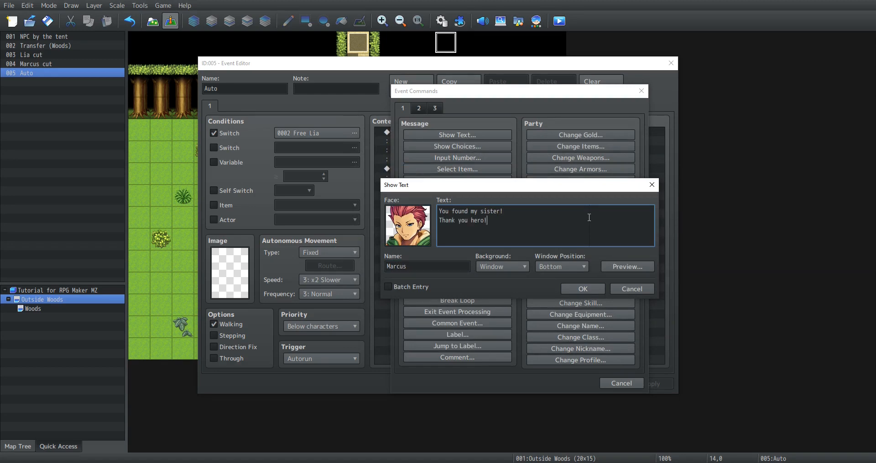
click(598, 288)
- Add a message named Lia with her Actor2 face, reading "We will be forever in your debt!", and apply the change
double_click(492, 260)
click(501, 133)
double_click(408, 225)
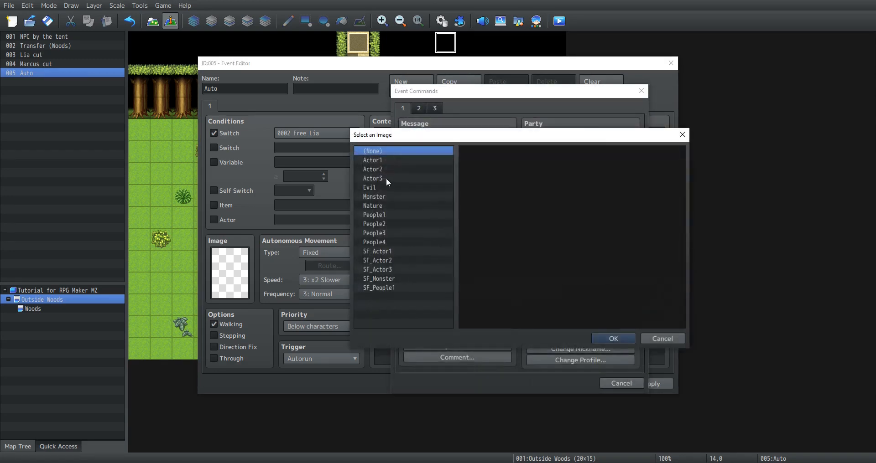
click(372, 170)
click(525, 211)
click(609, 338)
click(466, 226)
text(We will be forever in your debt!)
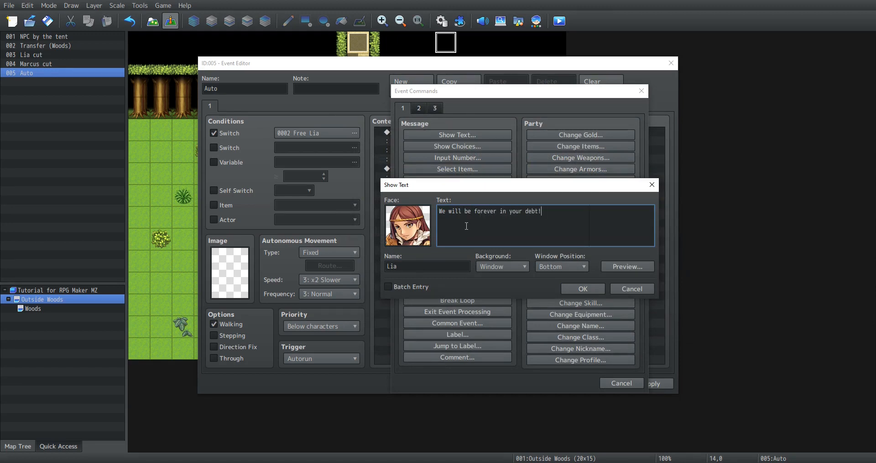
click(582, 289)
click(656, 382)
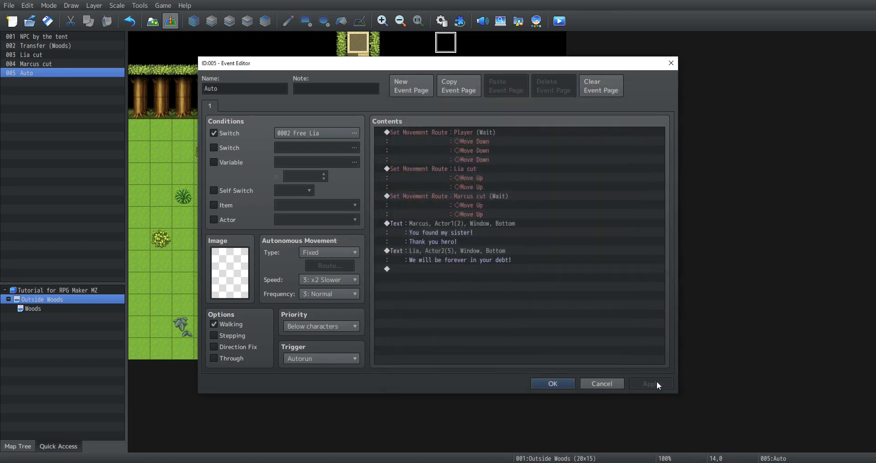
- End the Auto event with a Return to Title Screen command, and save the event
double_click(456, 267)
click(436, 109)
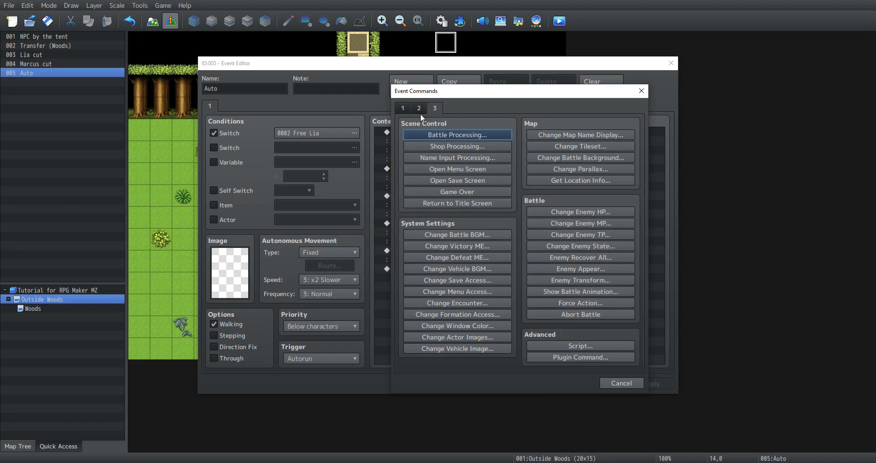
click(446, 204)
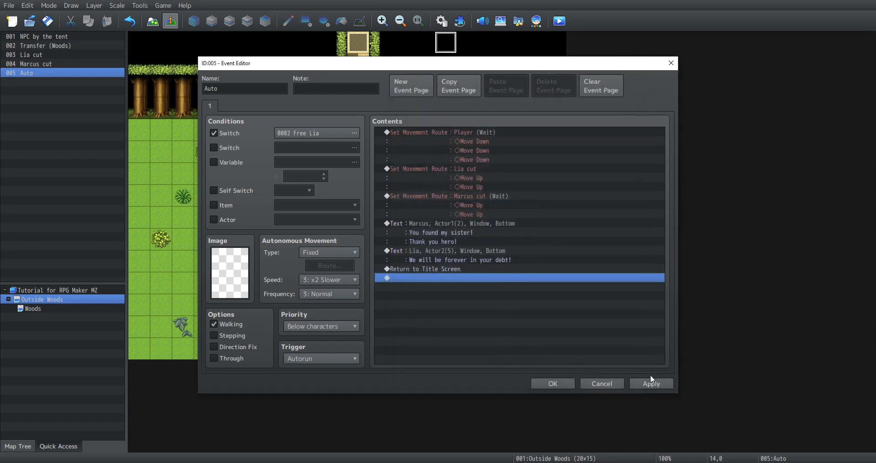
click(551, 384)
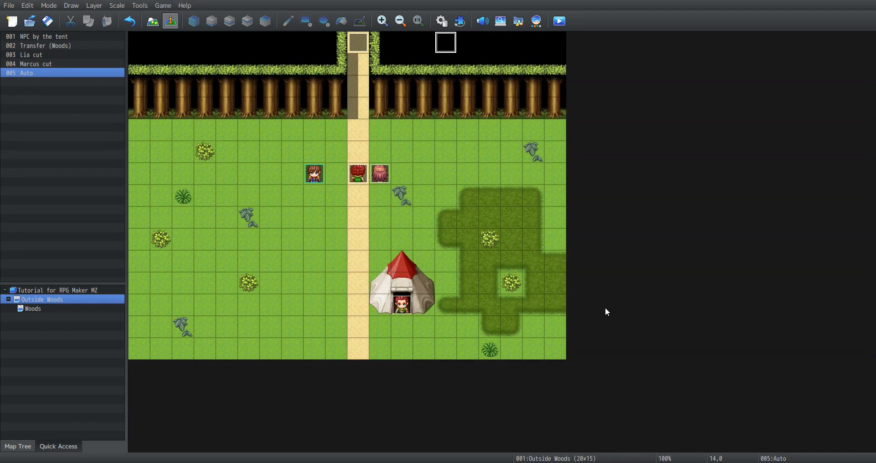
- Playtest the project with a new game, and go through the mission dialogue with the stranger at the tent
click(563, 24)
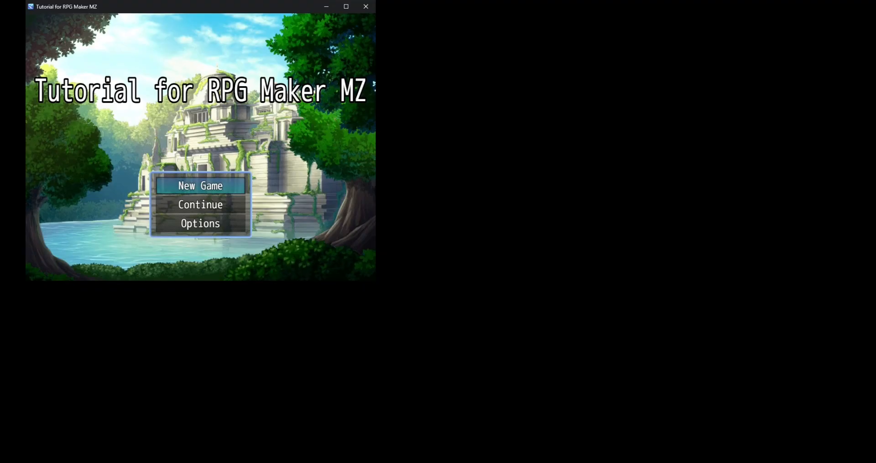
key(Return)
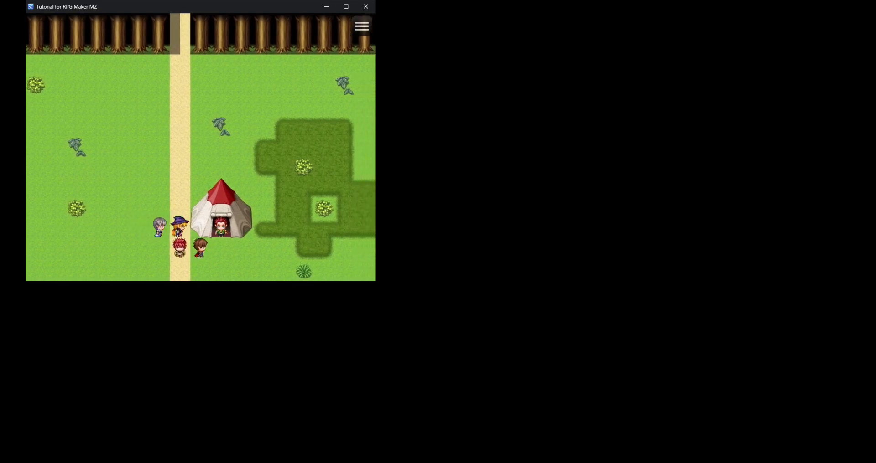
key(Return)
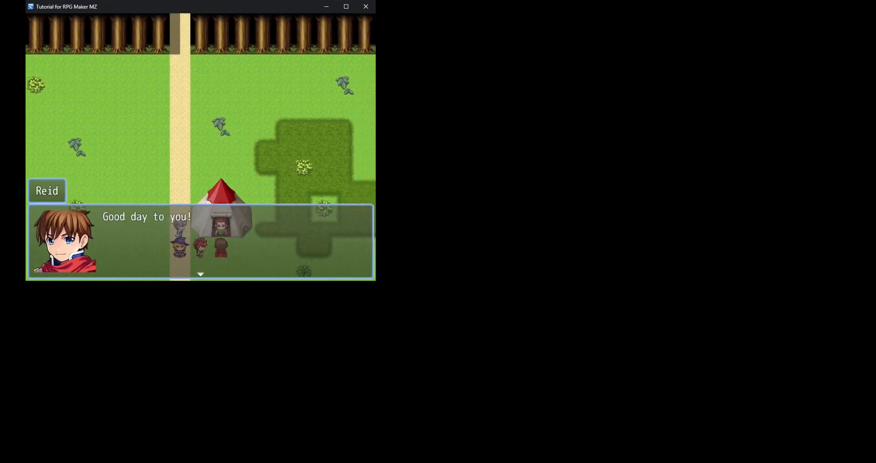
key(Return)
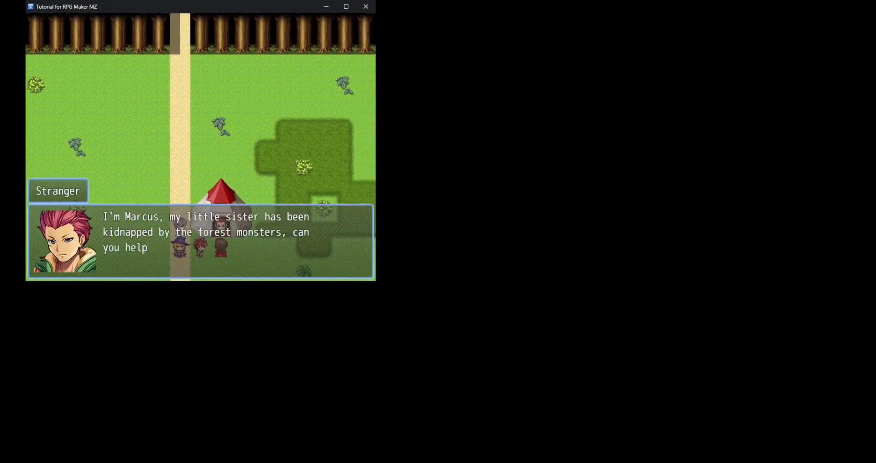
key(Return)
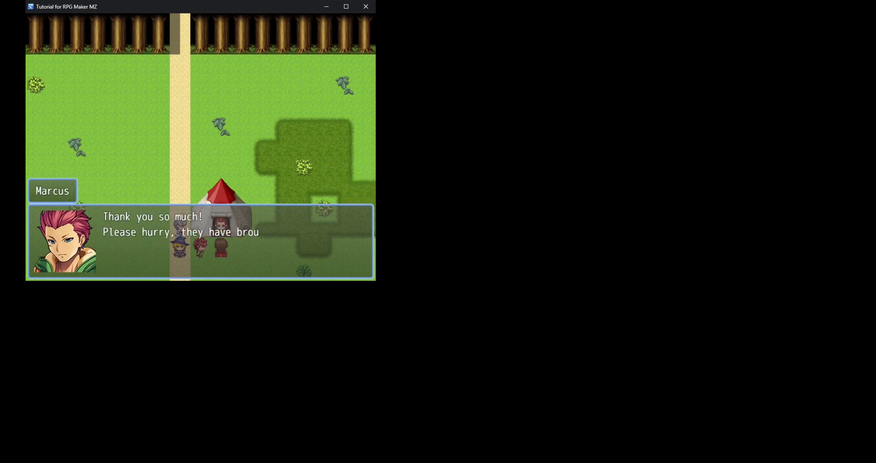
key(Return)
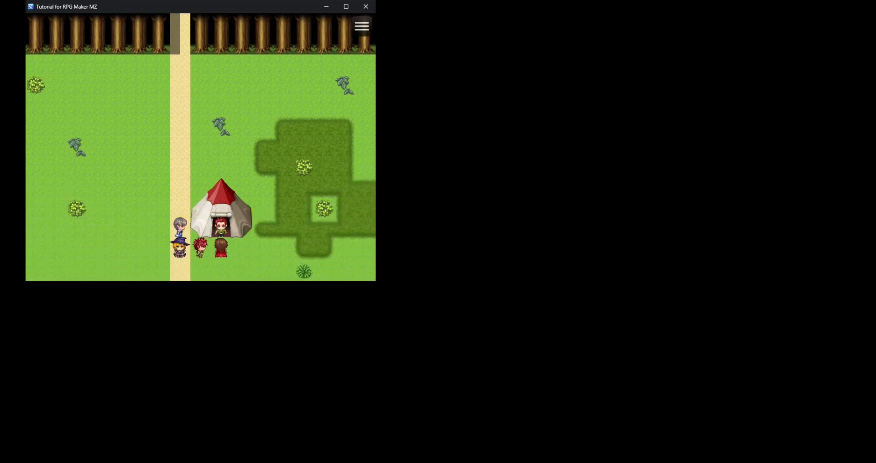
- Walk the party from the tent to the path and north along it into the Woods
key(Left)
key(Left)
key(Up)
key(Up)
key(Up)
key(Up)
key(Up)
key(Up)
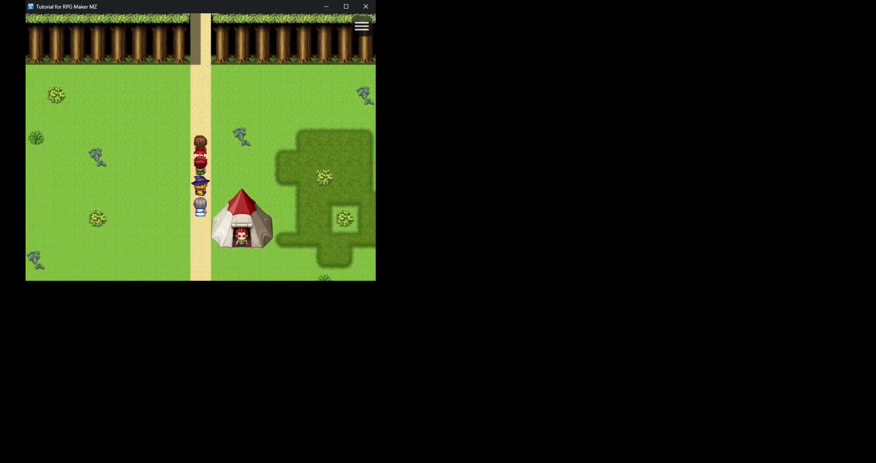
key(Up)
key(Up)
key(Up)
key(Up)
key(Up)
key(Up)
key(Up)
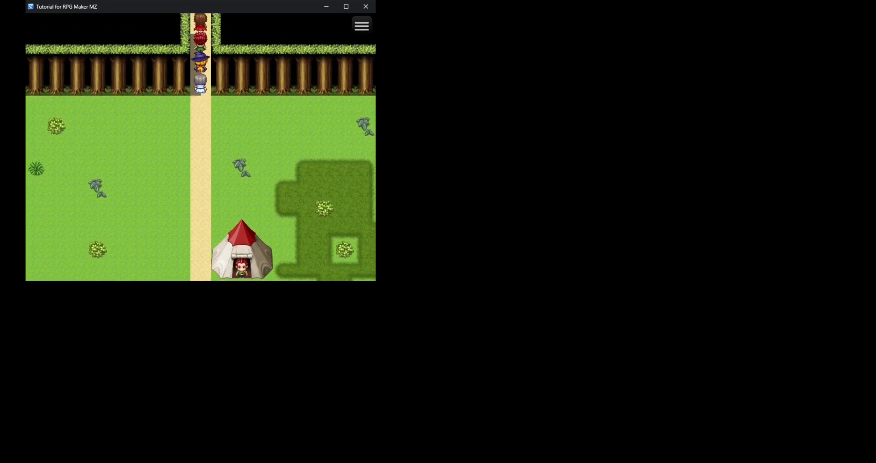
key(Up)
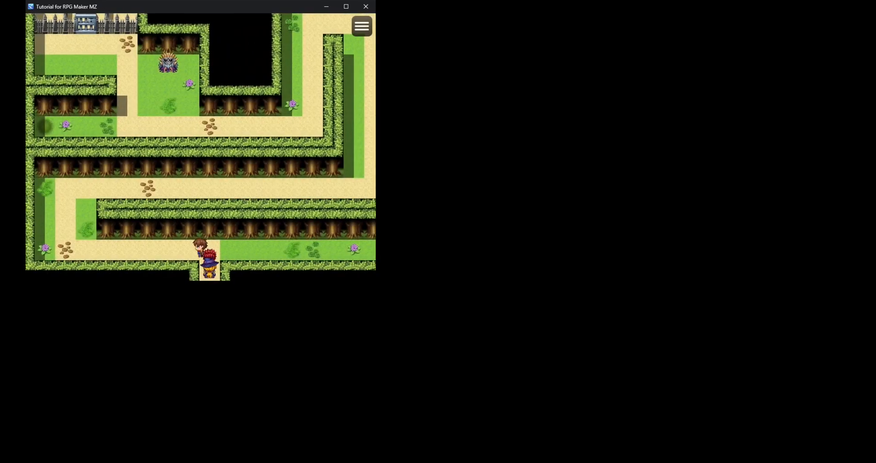
- Walk the party west along the lower path of the Woods and north around the corner to the middle path
key(Left)
key(Left)
key(Left)
key(Left)
key(Left)
key(Left)
key(Left)
key(Up)
key(Up)
key(Up)
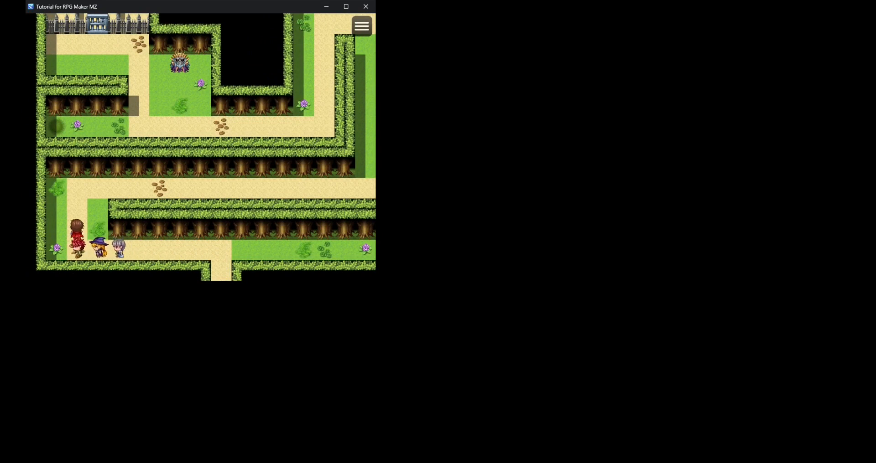
- Lead the party east along the middle path toward the bend that turns north to the treasure chest
key(Right)
key(Right)
key(Right)
key(Right)
key(Right)
key(Right)
key(Right)
key(Right)
key(Right)
key(Right)
key(Right)
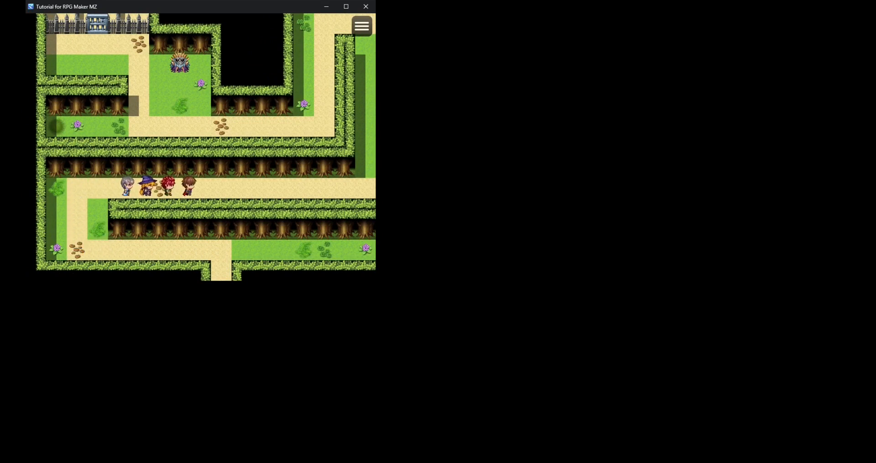
key(Right)
key(Right)
key(Right)
key(Right)
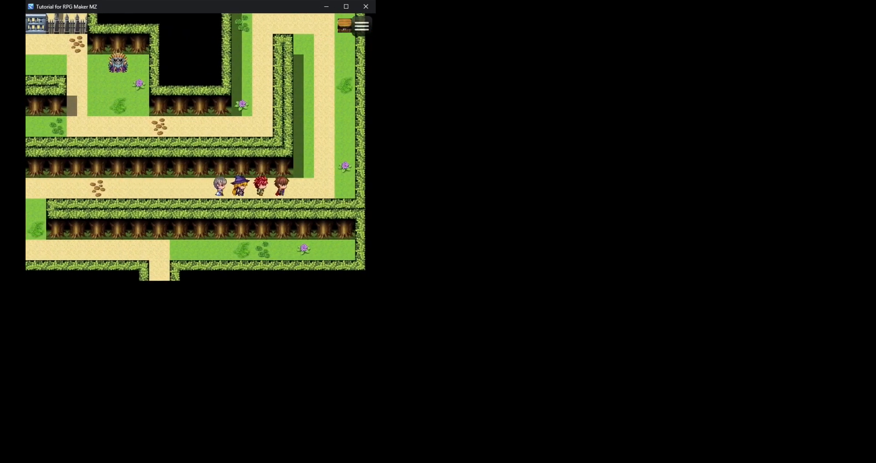
key(Up)
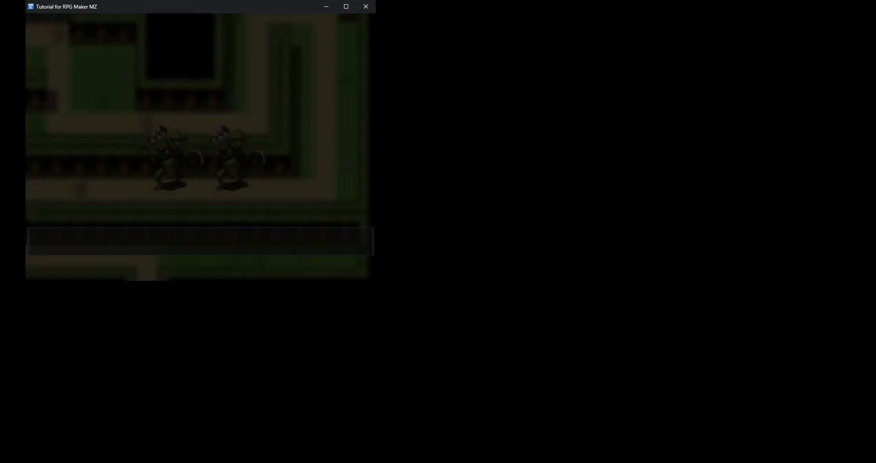
- Fight the two goblins: attack Goblin A with Reid, Michelle and Eliot, and have Kasey cast Fire I on it
key(Return)
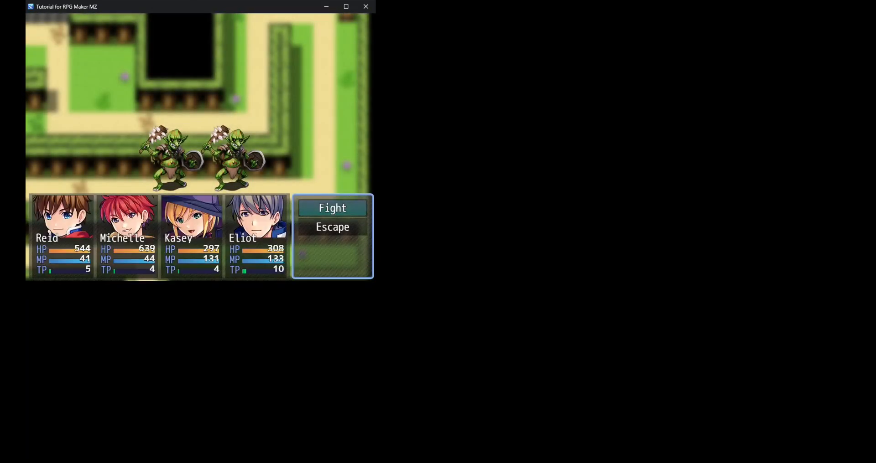
key(Return)
key(Return)
key(Return)
key(Return)
key(Return)
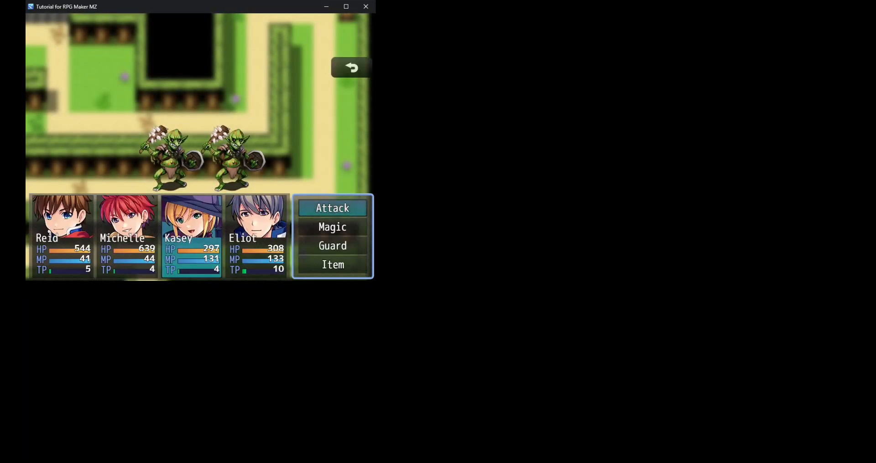
key(Down)
key(Return)
key(Return)
key(Return)
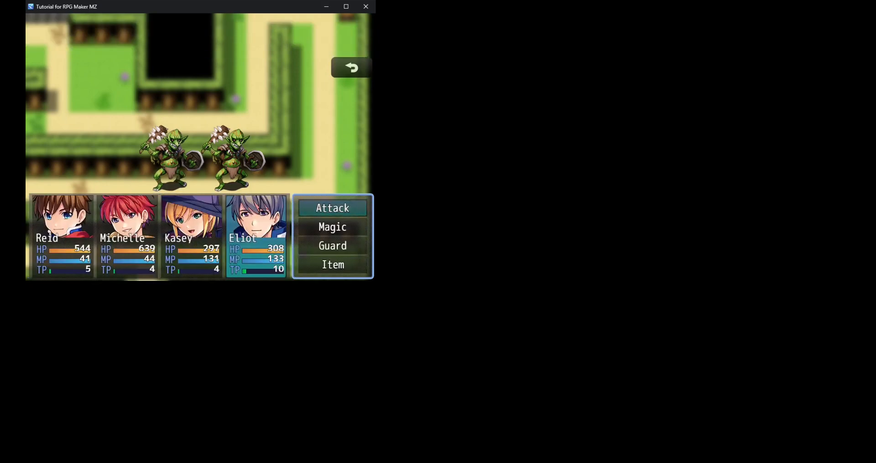
key(Return)
key(Return)
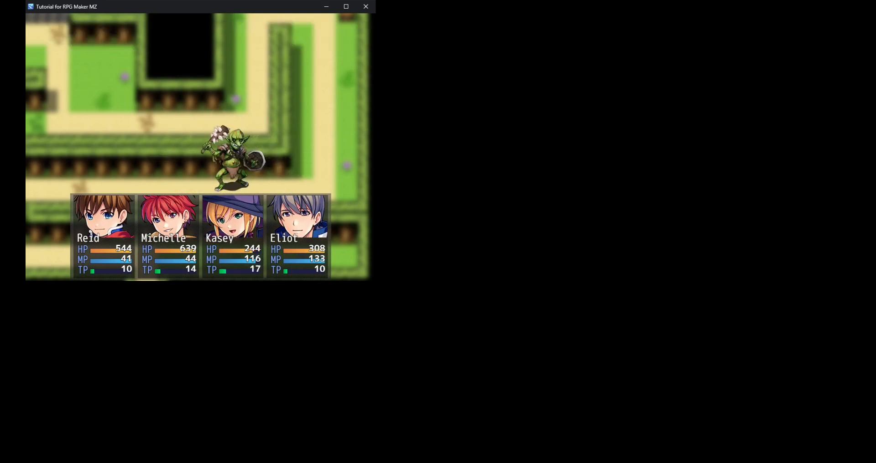
- Attack the remaining goblin with the whole party, and dismiss the battle results
key(Return)
key(Return)
key(Return)
key(Return)
key(Return)
key(Return)
key(Return)
key(Return)
key(Return)
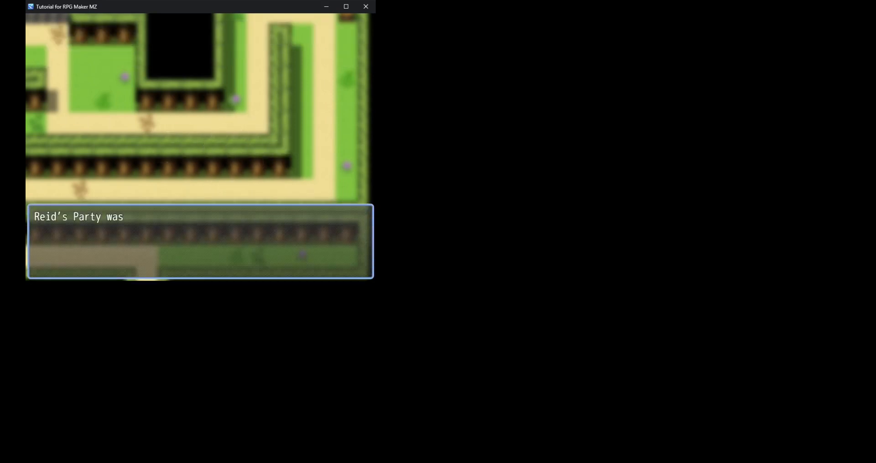
key(Return)
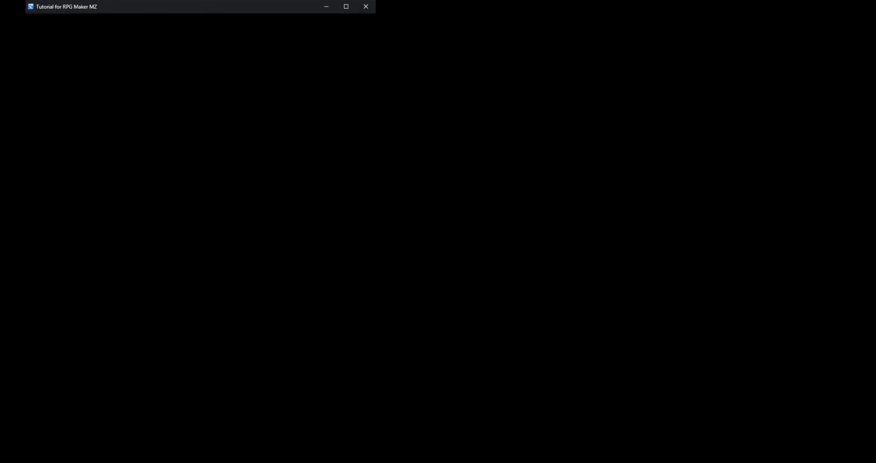
- Walk the party north to the treasure chest and open it to collect the potions
key(Up)
key(Up)
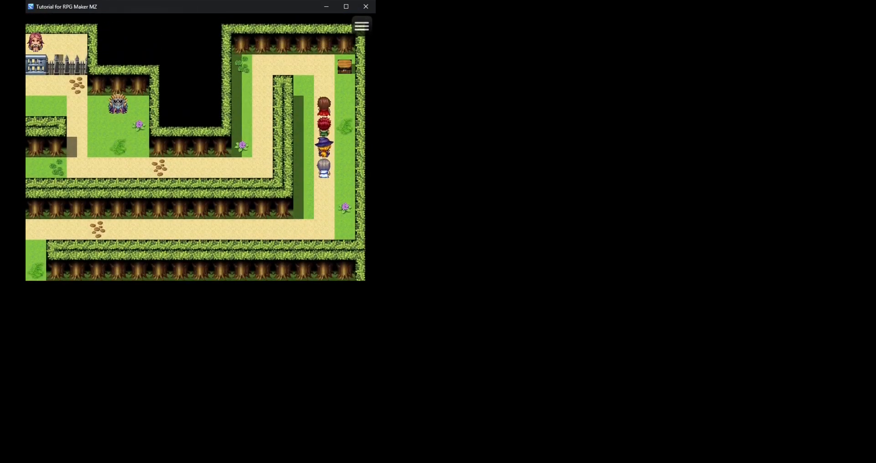
key(Right)
key(Return)
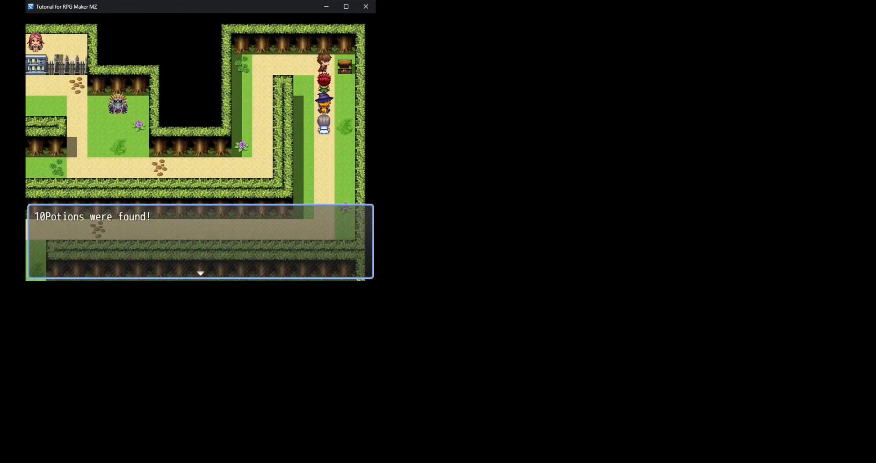
key(Return)
- Continue west and south from the chest, and battle Goblin A with attacks from Reid, Michelle and Eliot plus Kasey's Fire I
key(Left)
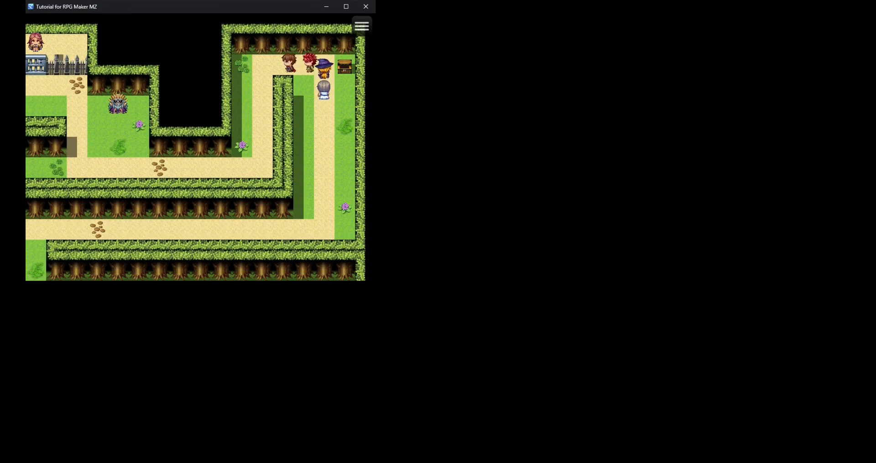
key(Down)
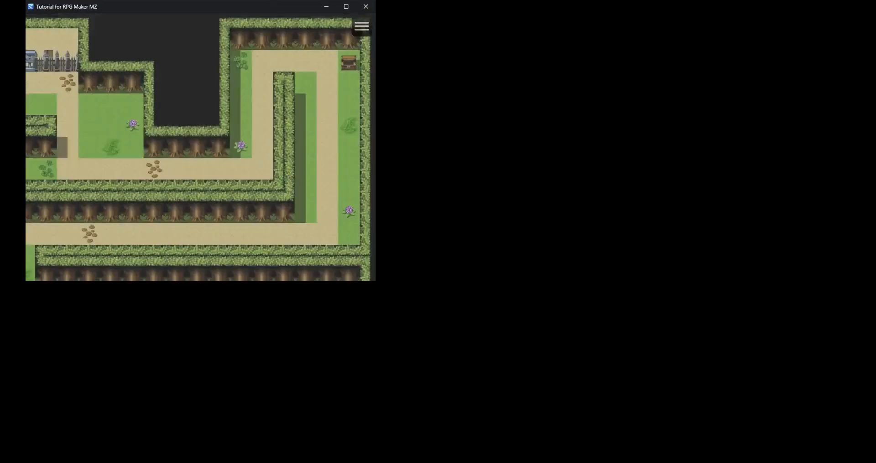
key(Return)
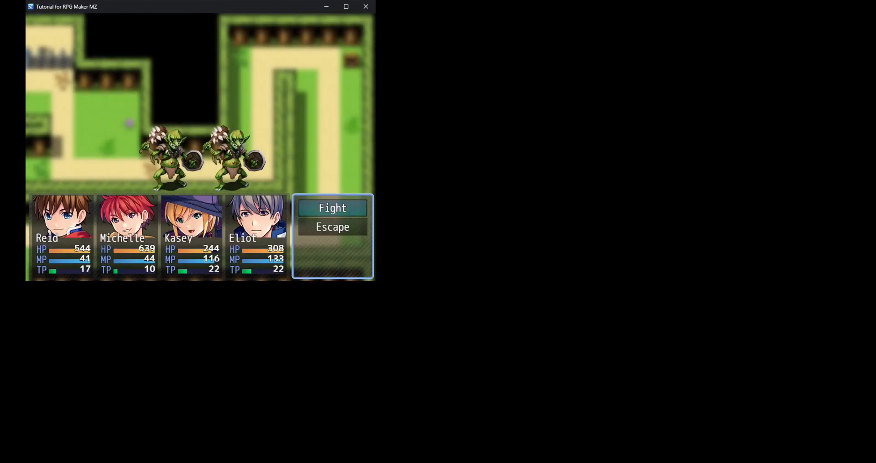
key(Return)
key(Return)
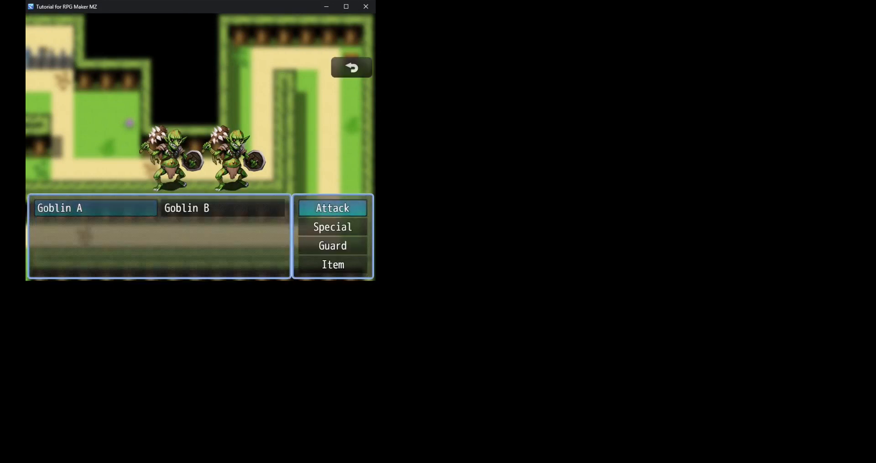
key(Return)
key(Down)
key(Return)
key(Return)
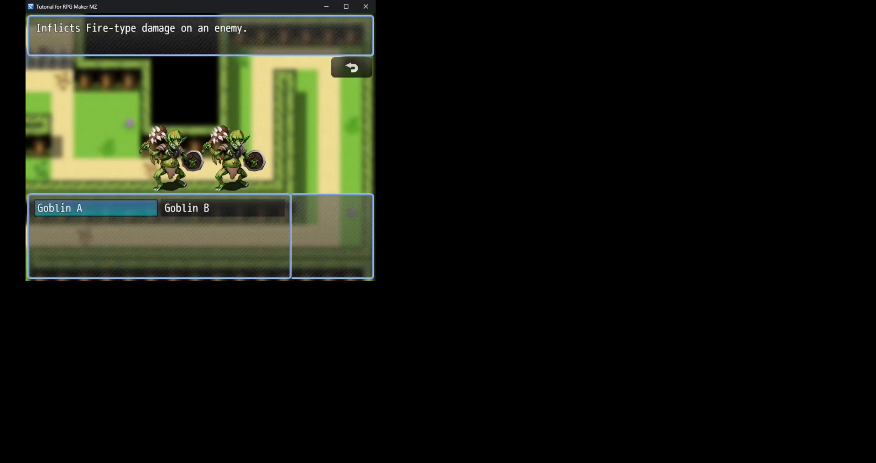
key(Return)
key(Return)
key(Return)
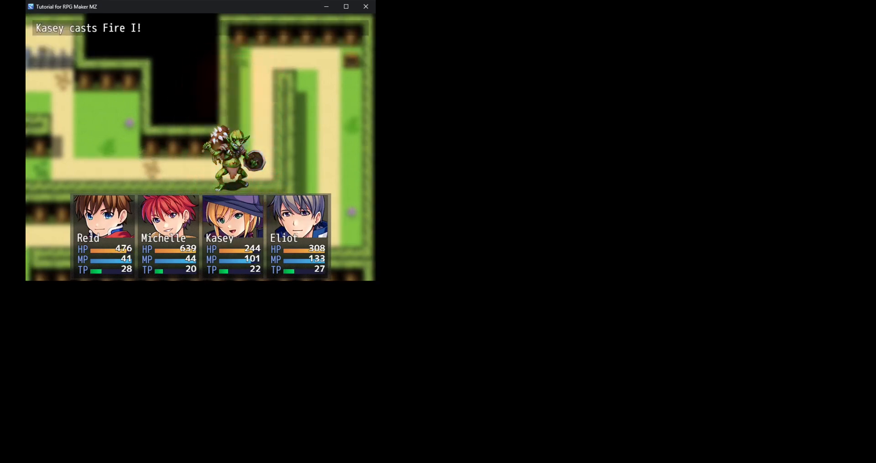
- Finish off the last goblin of the second encounter with normal attacks, and close the victory messages
key(Return)
key(Return)
key(Return)
key(Return)
key(Return)
key(Return)
key(Return)
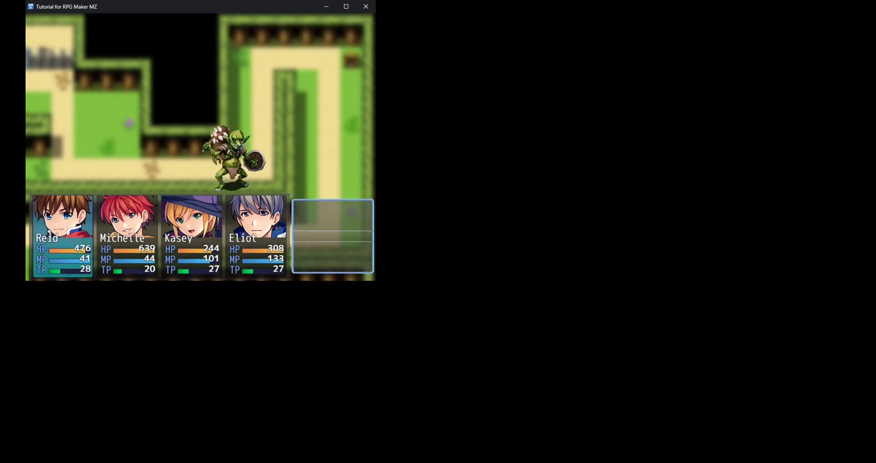
key(Return)
key(Return)
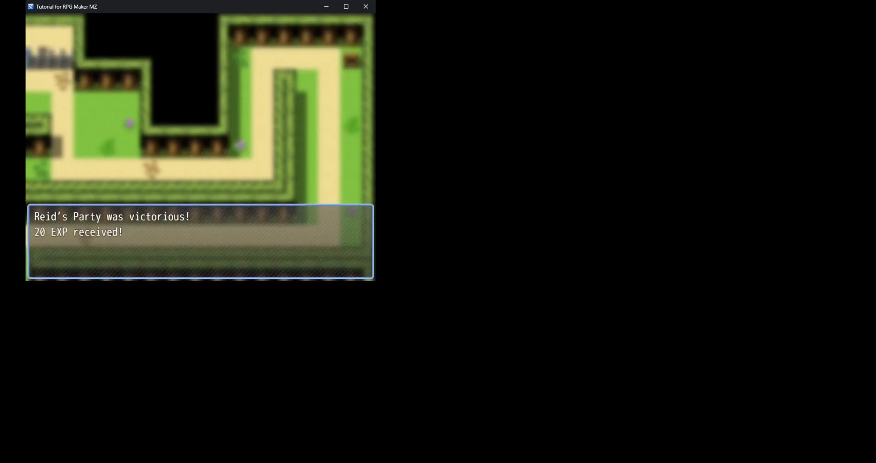
key(Return)
key(Return)
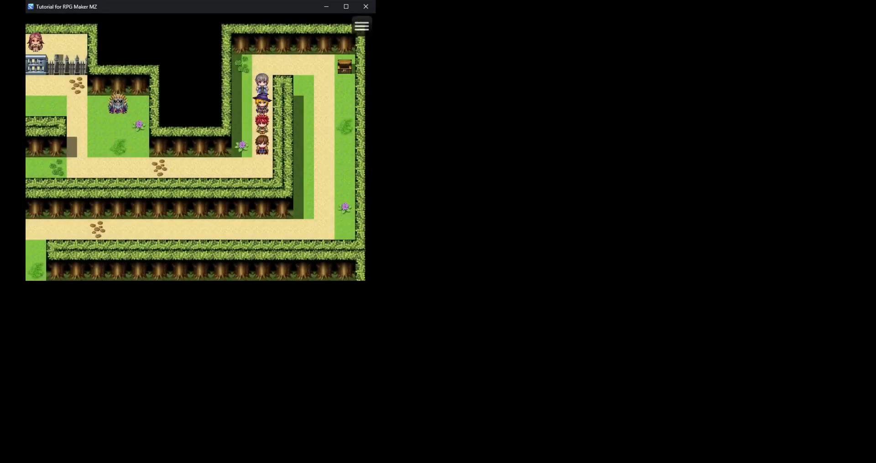
- Walk the party along the upper path to the gate in front of Lia, and try to interact with it
key(Down)
key(Left)
key(Left)
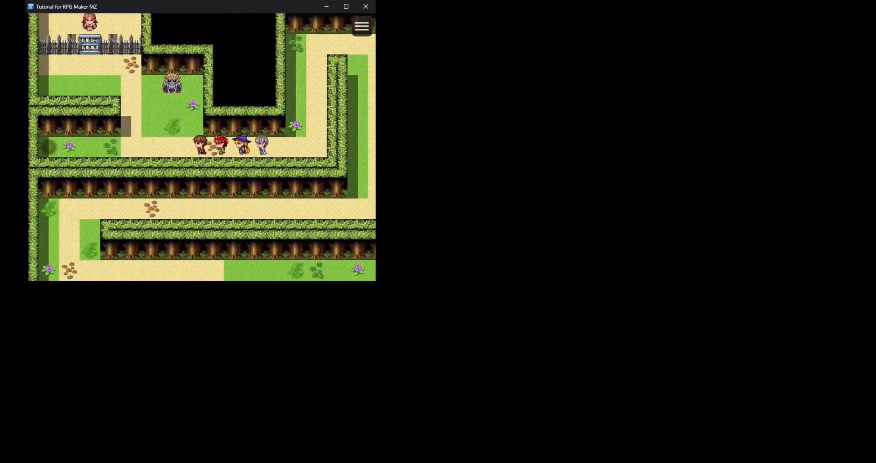
key(Up)
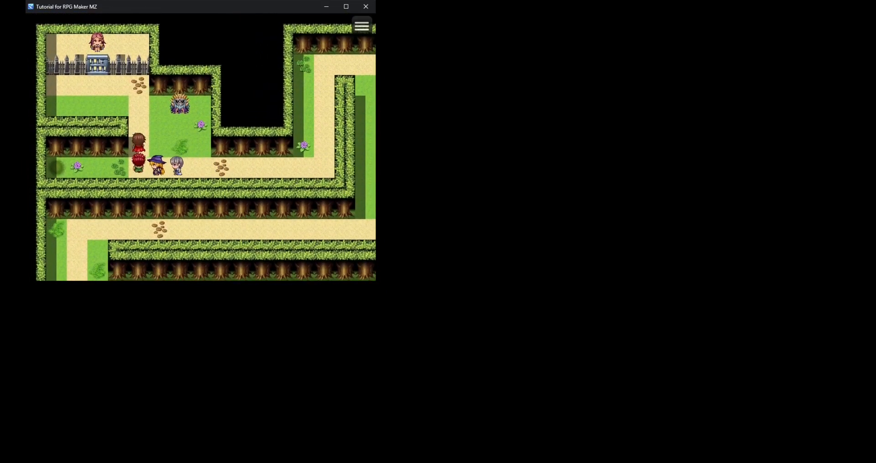
key(Left)
key(Up)
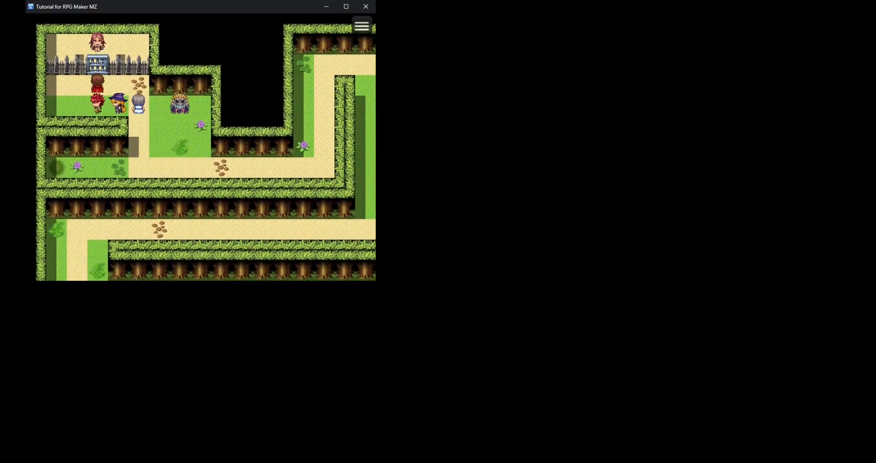
key(Return)
key(Return)
- Lead the party from the gate to the Monsters Leader, and go through the confrontation dialogue with him
key(Right)
key(Right)
key(Down)
key(Right)
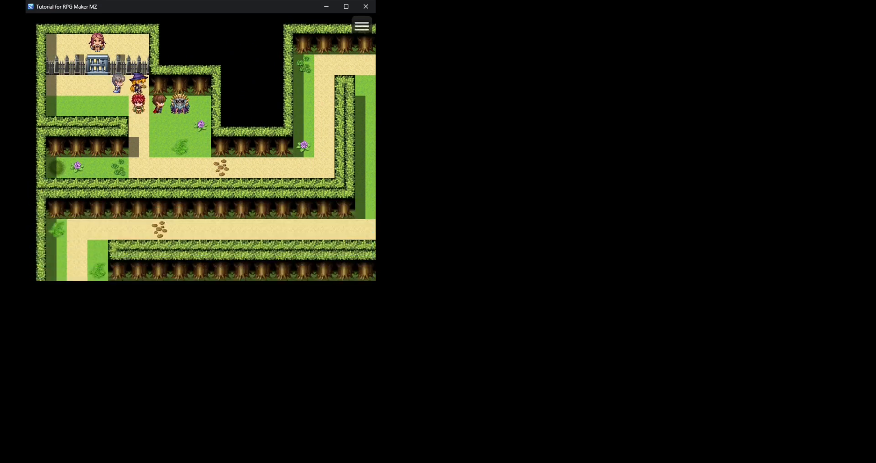
key(Return)
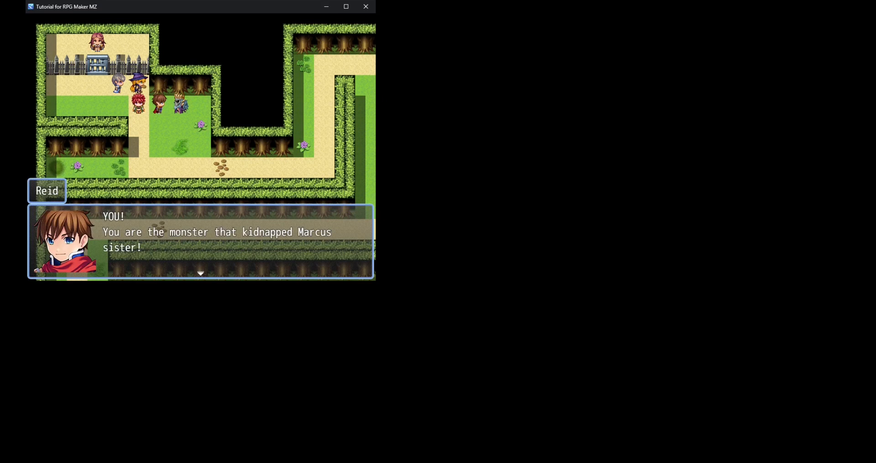
key(Return)
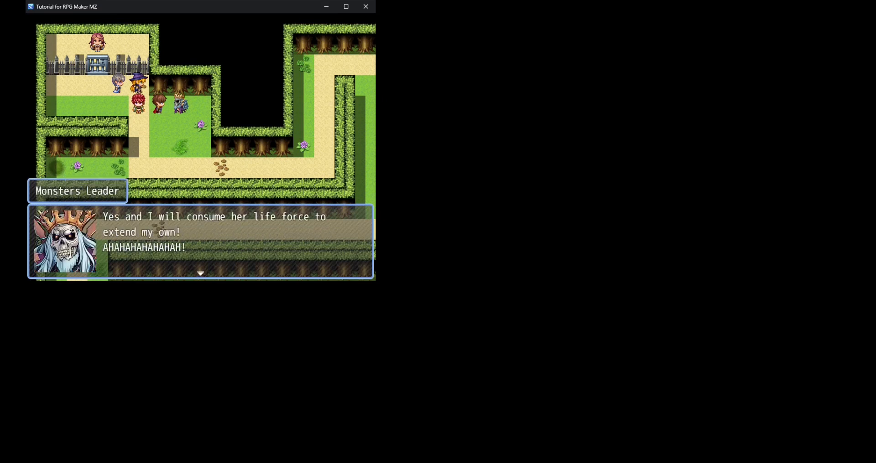
key(Return)
key(Return)
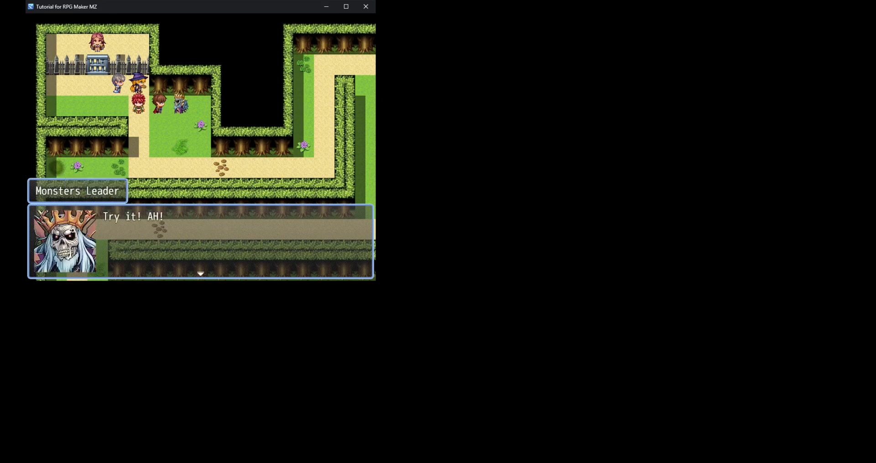
key(Return)
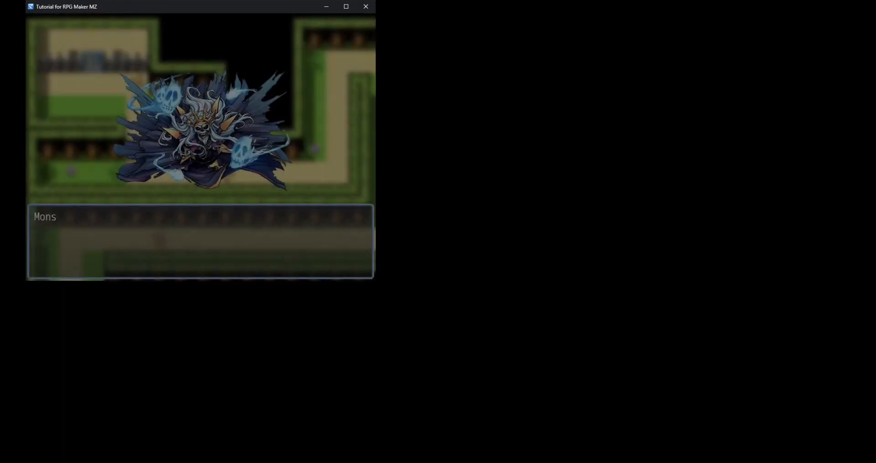
- Begin the boss battle, ordering Reid and Michelle to attack the Monster Leader and Kasey to cast Fire I on him
key(Return)
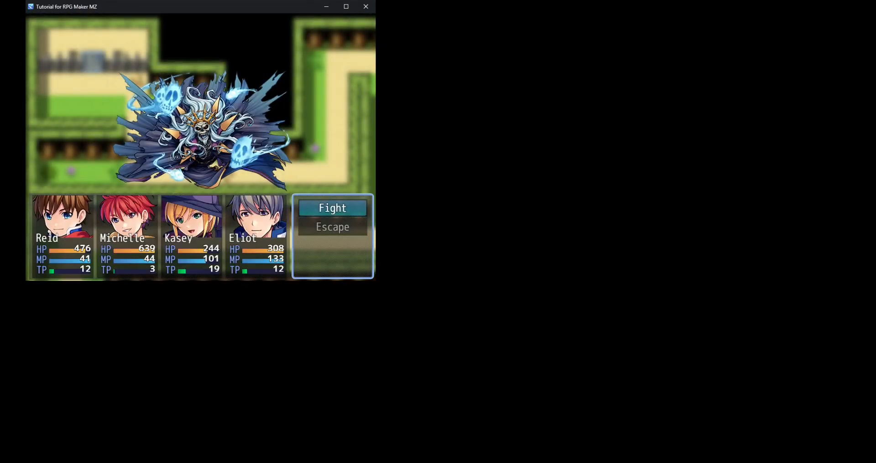
key(Return)
key(Return)
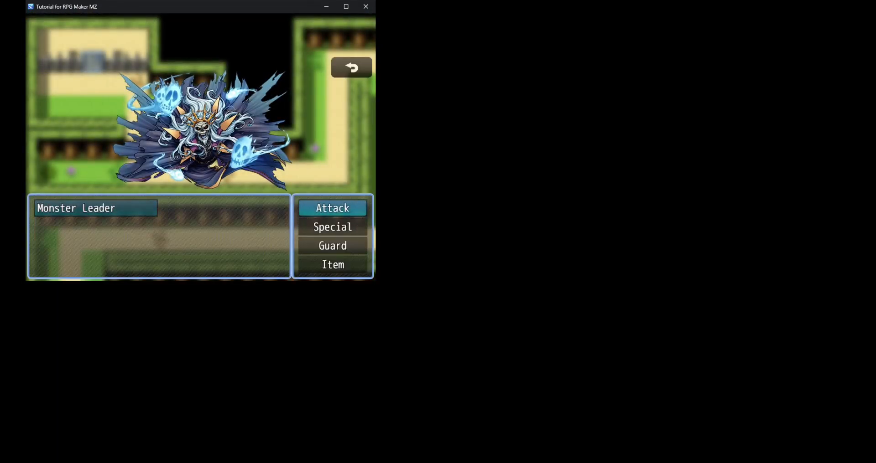
key(Return)
key(Return)
key(Return)
key(Down)
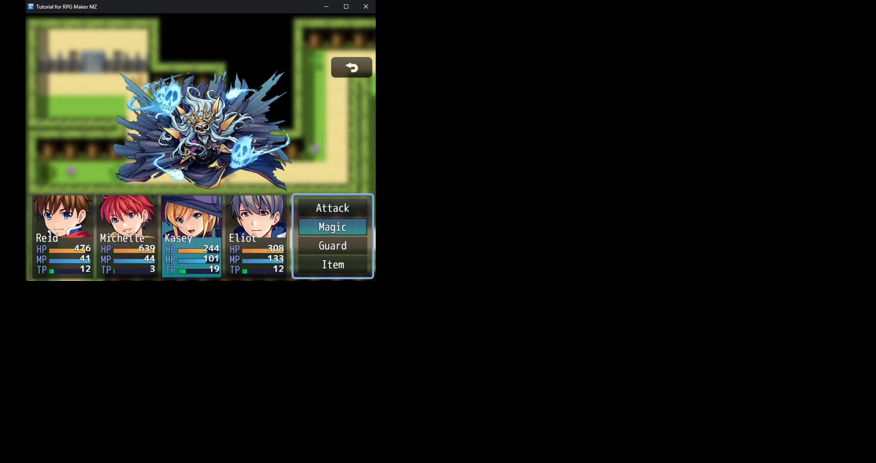
key(Return)
key(Return)
key(Return)
- Have Eliot cast Weapon Bless on Michelle, and let the battle turn play out
key(Down)
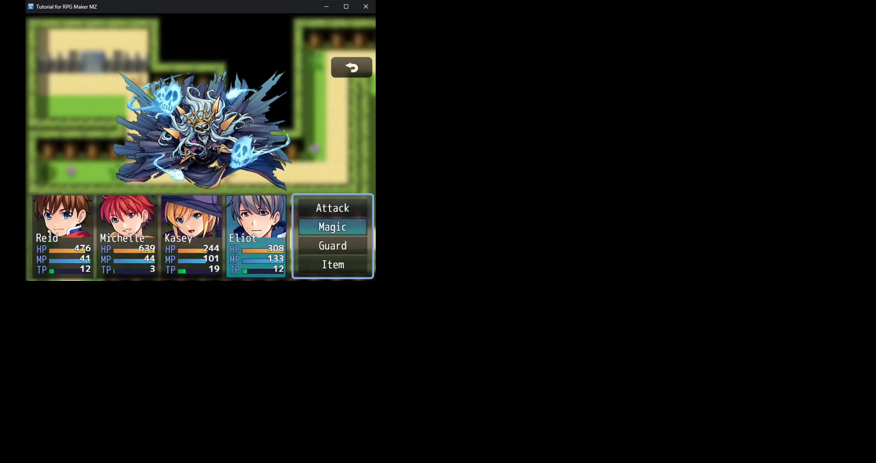
key(Return)
key(Down)
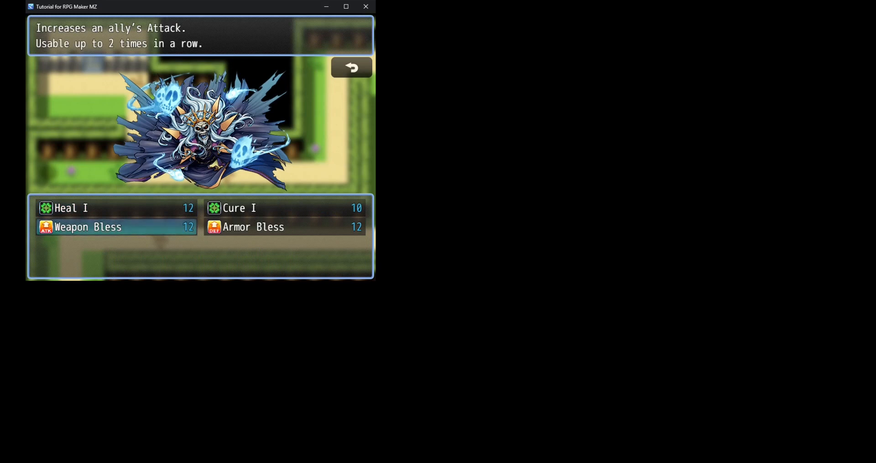
key(Return)
key(Right)
key(Return)
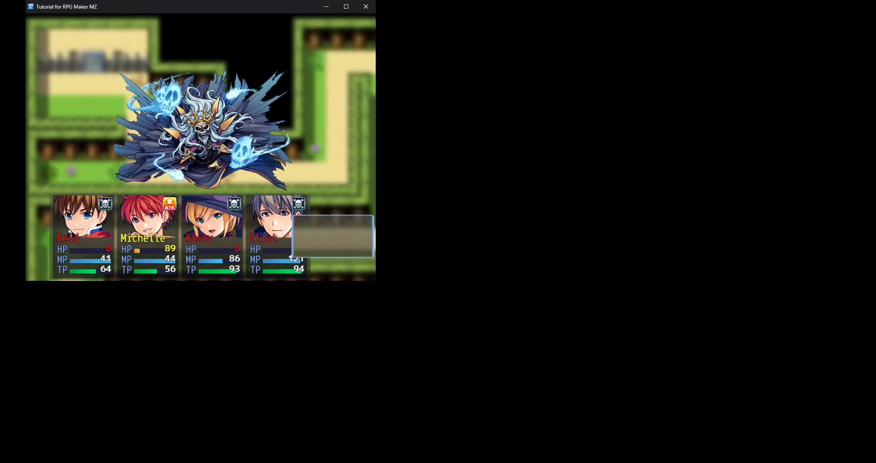
- Look at Michelle's Willpower skill without using it, and have her attack the Monster Leader instead
key(Return)
key(Down)
key(Return)
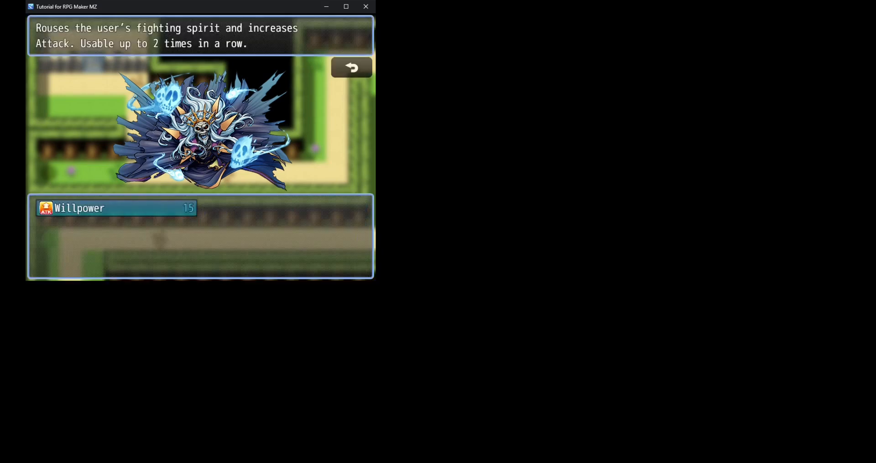
key(Escape)
key(Up)
key(Return)
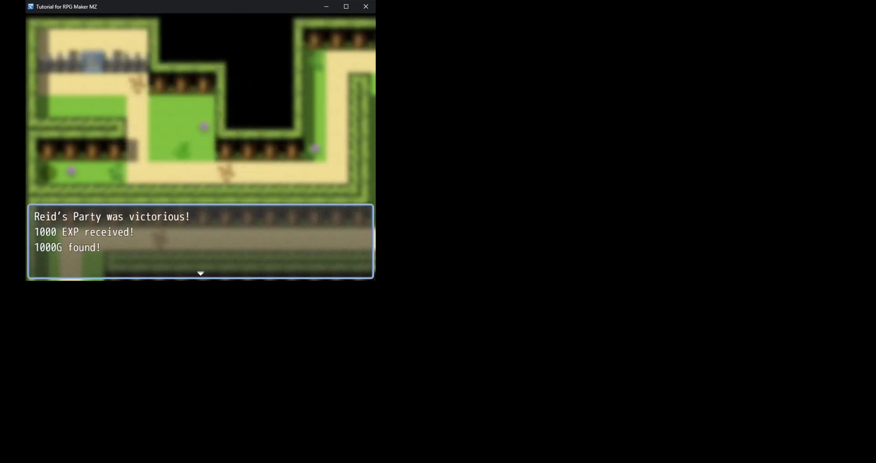
- Advance through the battle's victory, reward and level-up messages to return to the Woods map
key(Return)
key(Return)
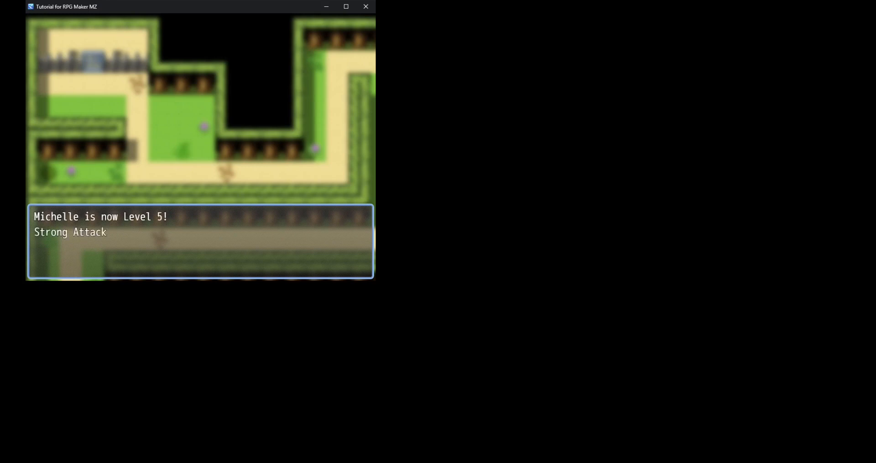
key(Return)
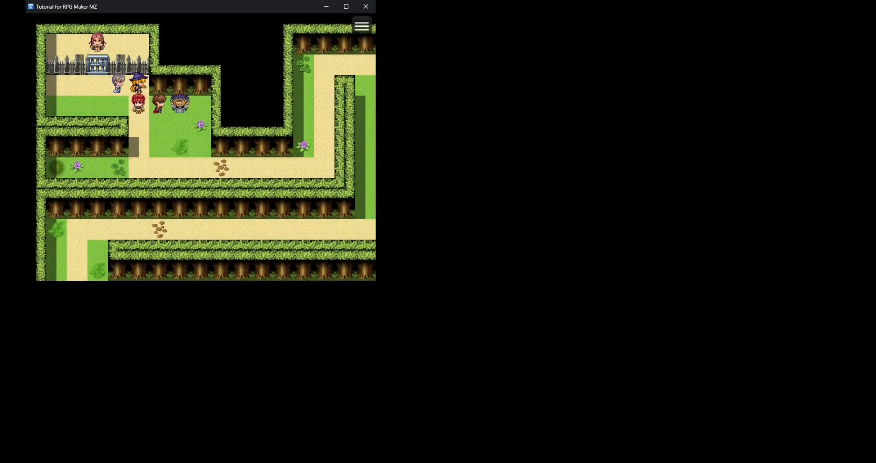
- Walk the party back to the gate in front of Lia and open it with the key
key(Left)
key(Left)
key(Left)
key(Up)
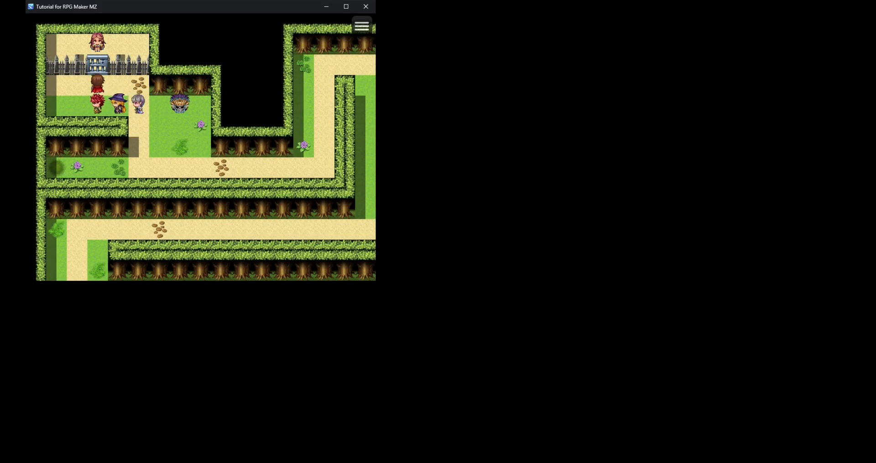
key(Return)
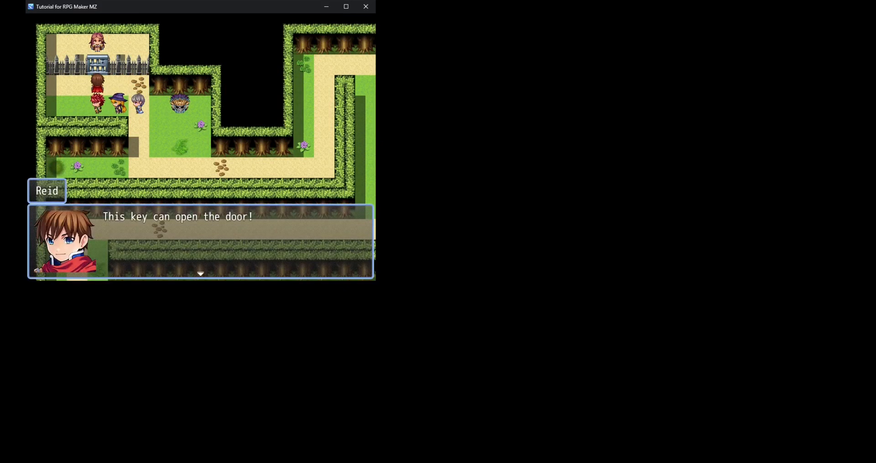
key(Return)
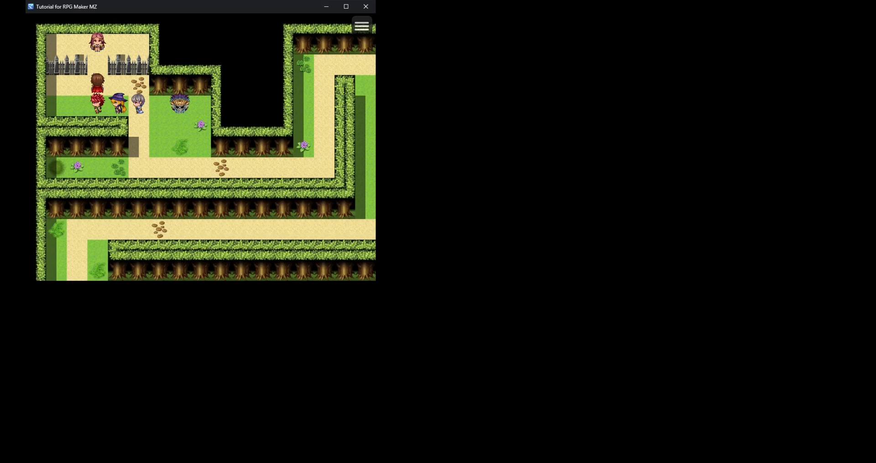
- Step into the open gateway, talk to Lia, and advance through her rescue dialogue
key(Up)
key(Return)
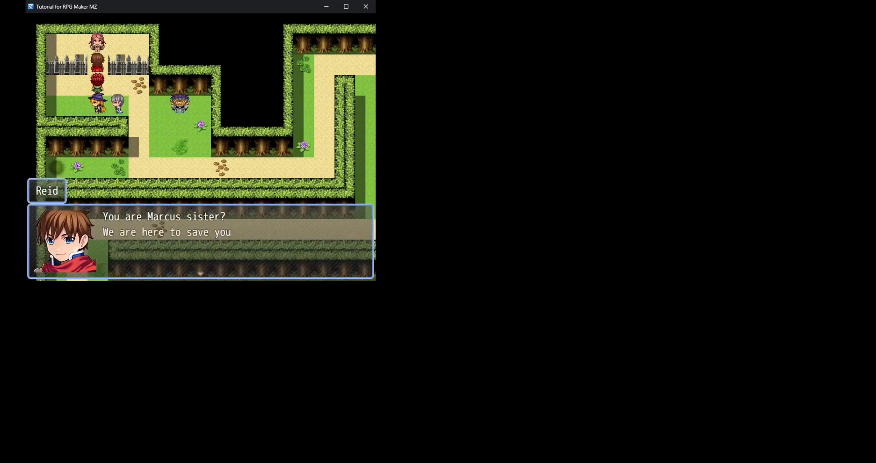
key(Return)
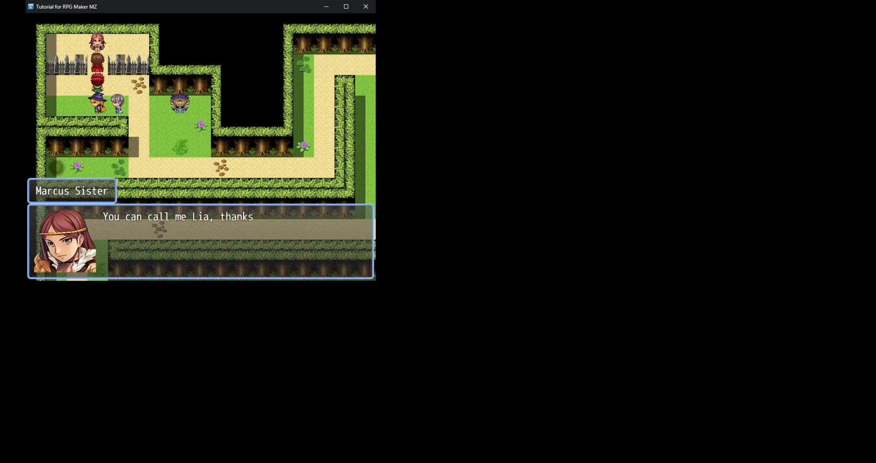
key(Return)
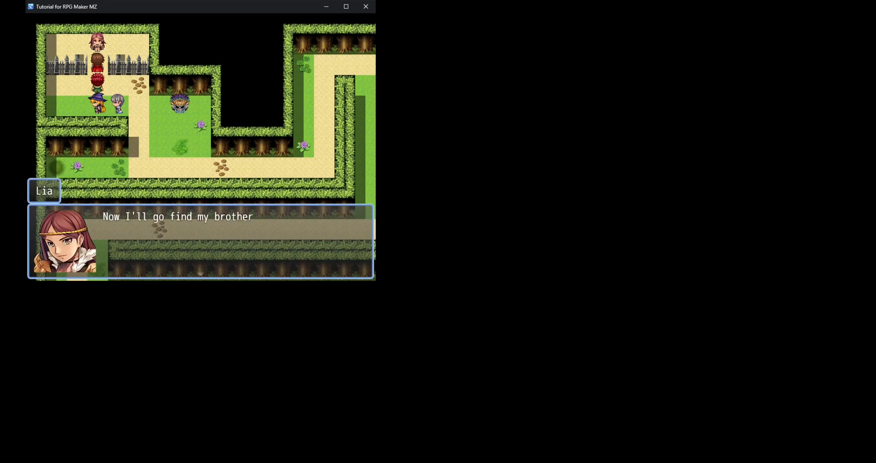